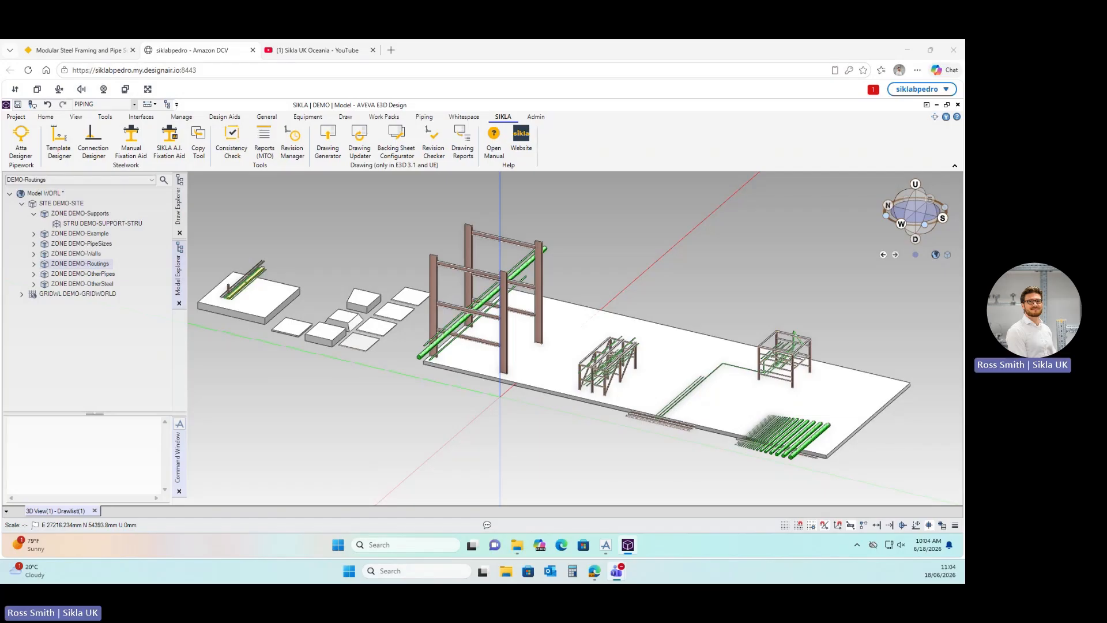
Look over the window options, project page and help/version information, then return to the 3D view.
{"action": "left_click", "coordinate": [5, 104]}
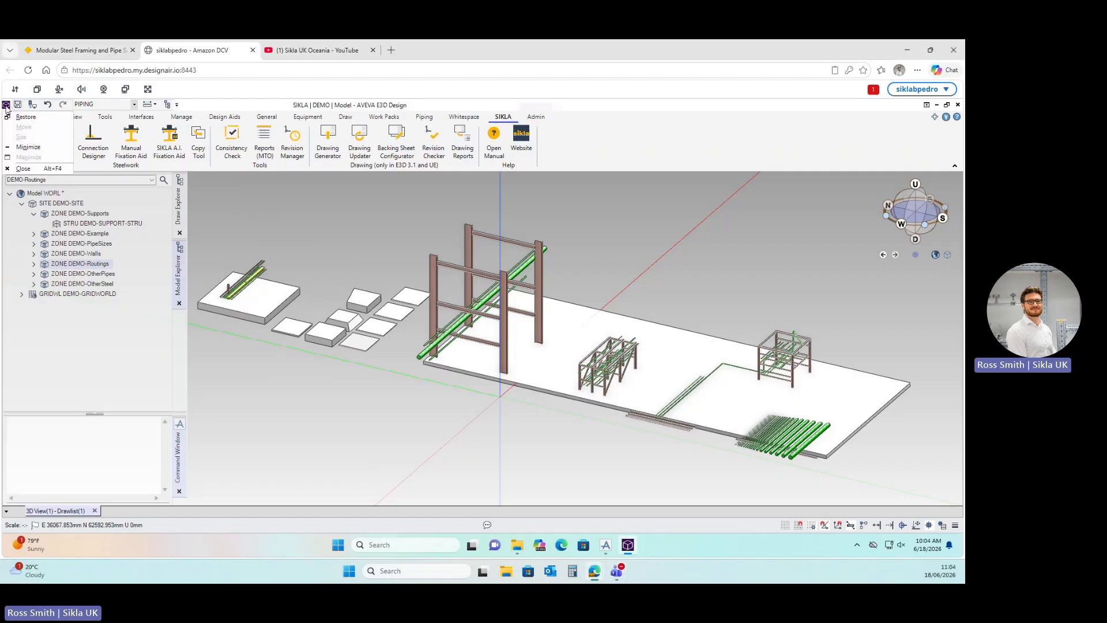
{"action": "left_click", "coordinate": [232, 103]}
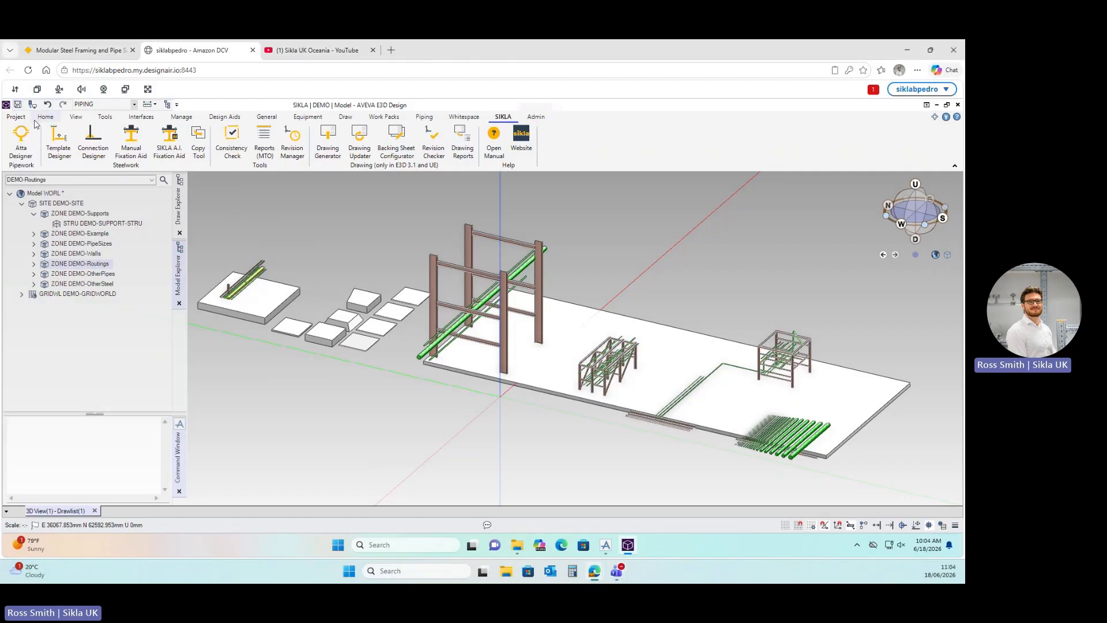
{"action": "left_click", "coordinate": [17, 119]}
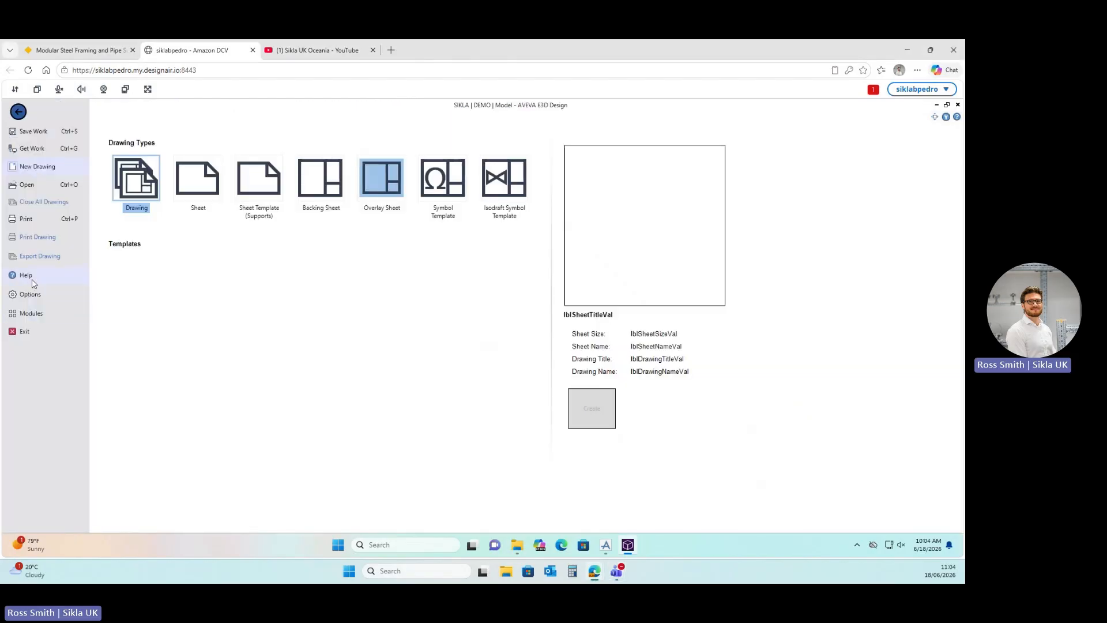
{"action": "left_click", "coordinate": [25, 275]}
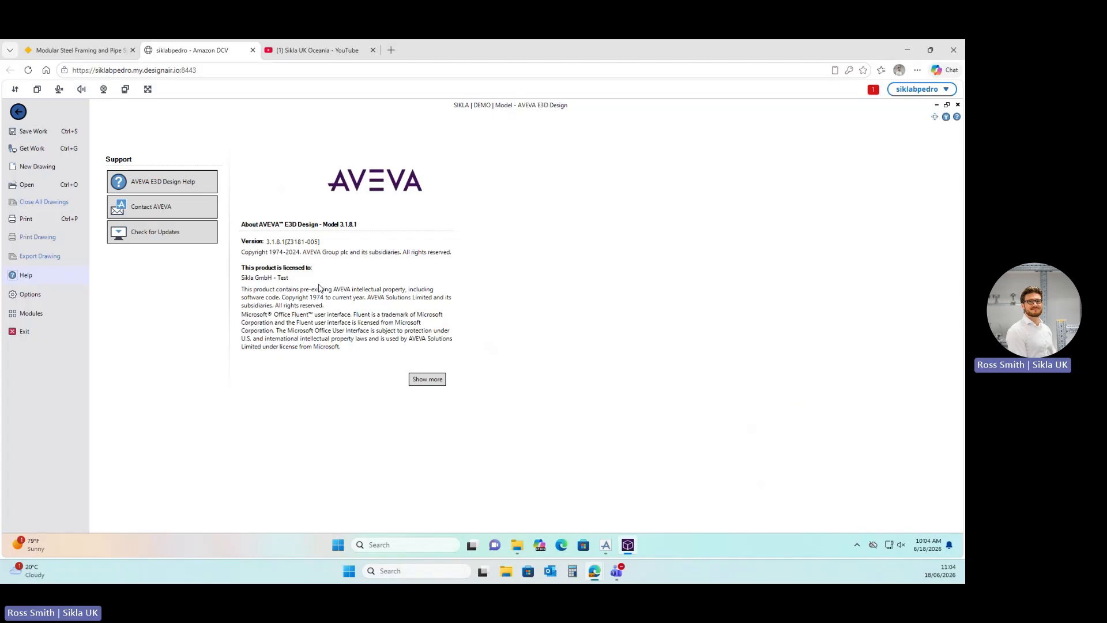
{"action": "key", "text": "Escape"}
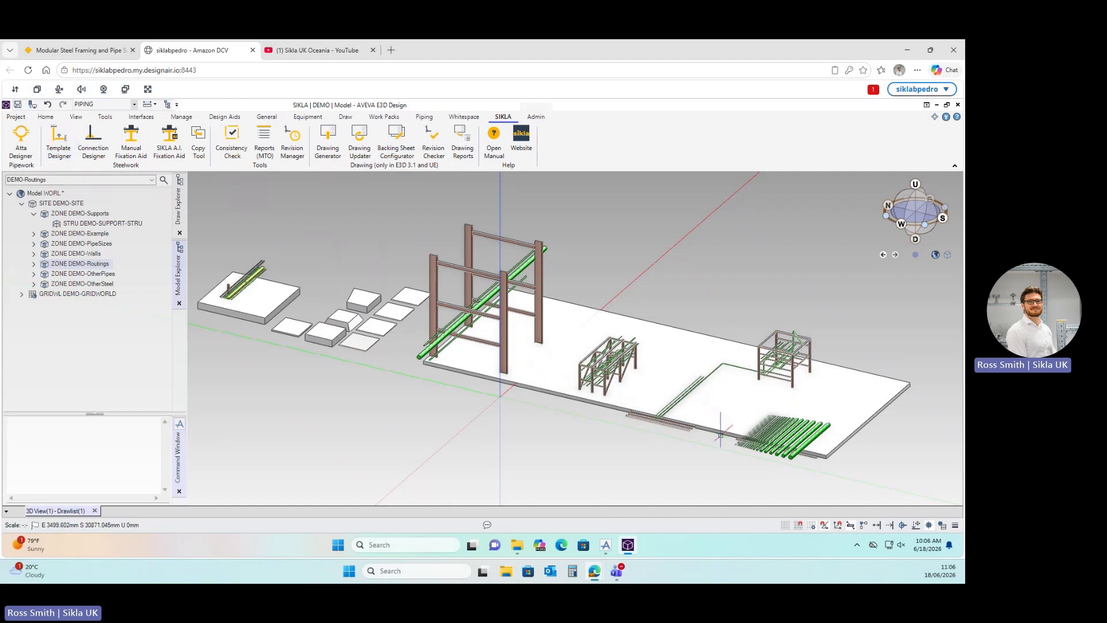
Zoom and orbit onto the three green pipes, then make STRU DEMO-SUPPORT-STRU the current element.
{"action": "scroll", "coordinate": [717, 424], "scroll_direction": "up", "scroll_amount": 2}
{"action": "scroll", "coordinate": [717, 425], "scroll_direction": "down", "scroll_amount": 2}
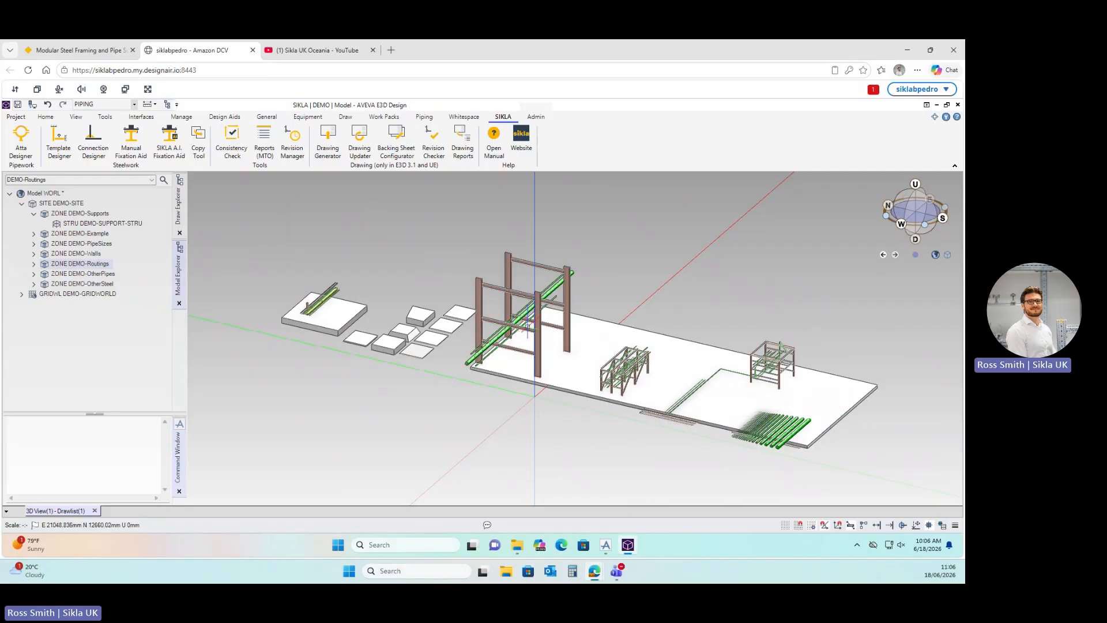
{"action": "scroll", "coordinate": [535, 334], "scroll_direction": "up", "scroll_amount": 2}
{"action": "scroll", "coordinate": [704, 392], "scroll_direction": "up", "scroll_amount": 6}
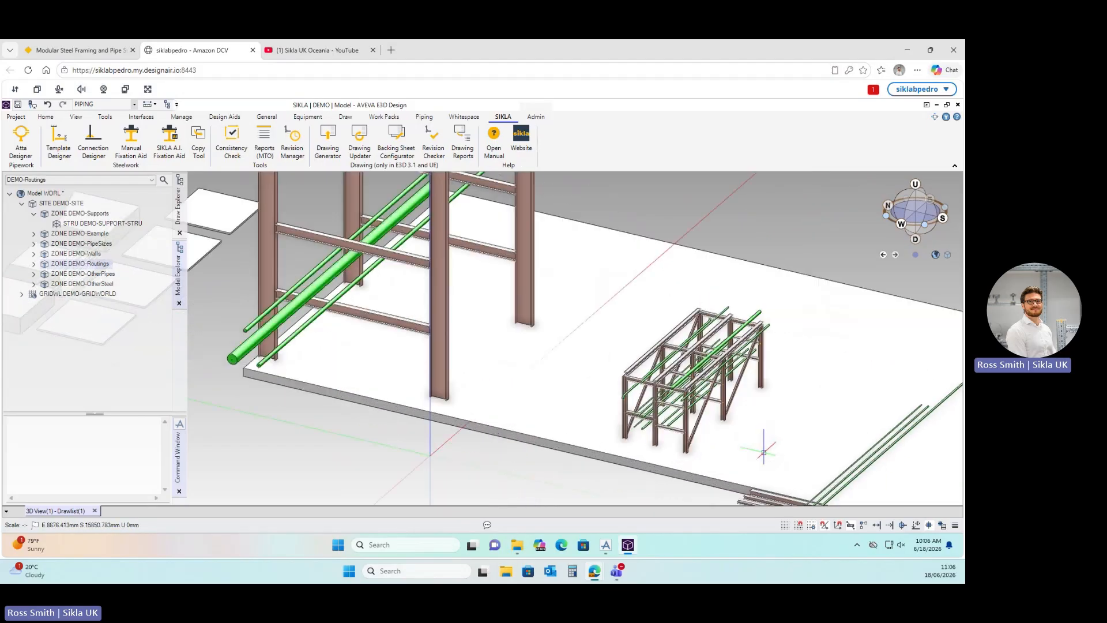
{"action": "scroll", "coordinate": [652, 358], "scroll_direction": "down", "scroll_amount": 8}
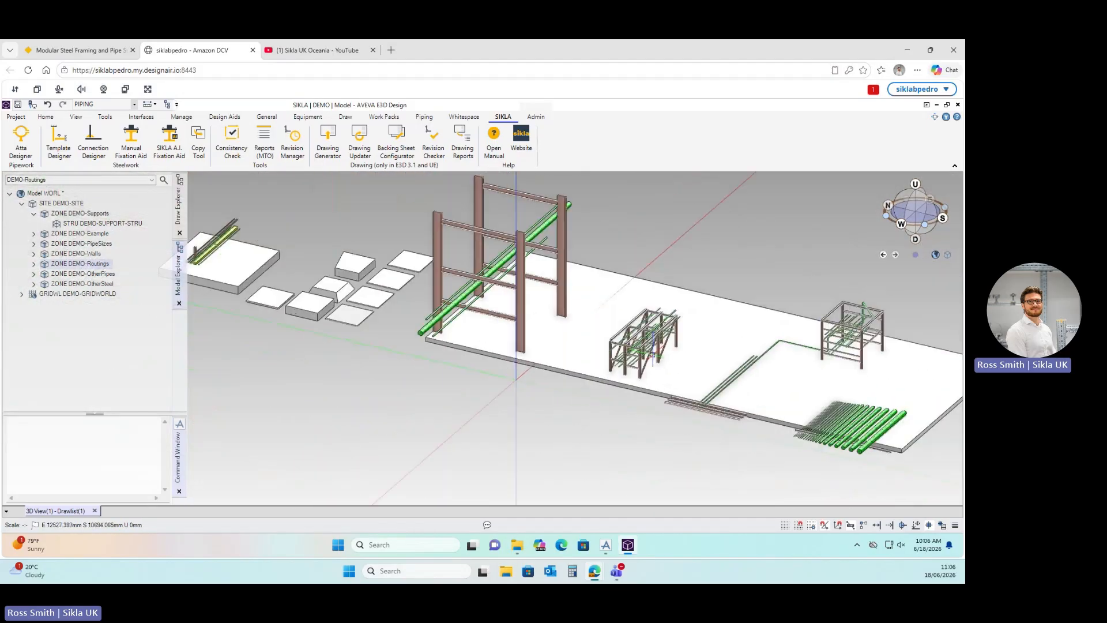
{"action": "scroll", "coordinate": [729, 341], "scroll_direction": "up", "scroll_amount": 4}
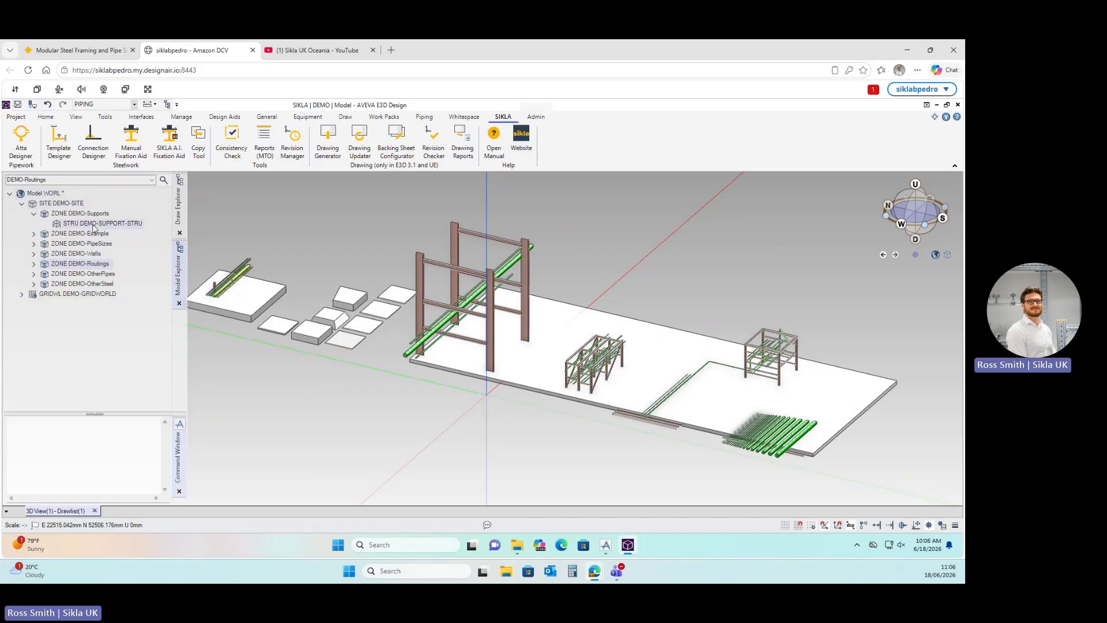
{"action": "scroll", "coordinate": [657, 395], "scroll_direction": "up", "scroll_amount": 5}
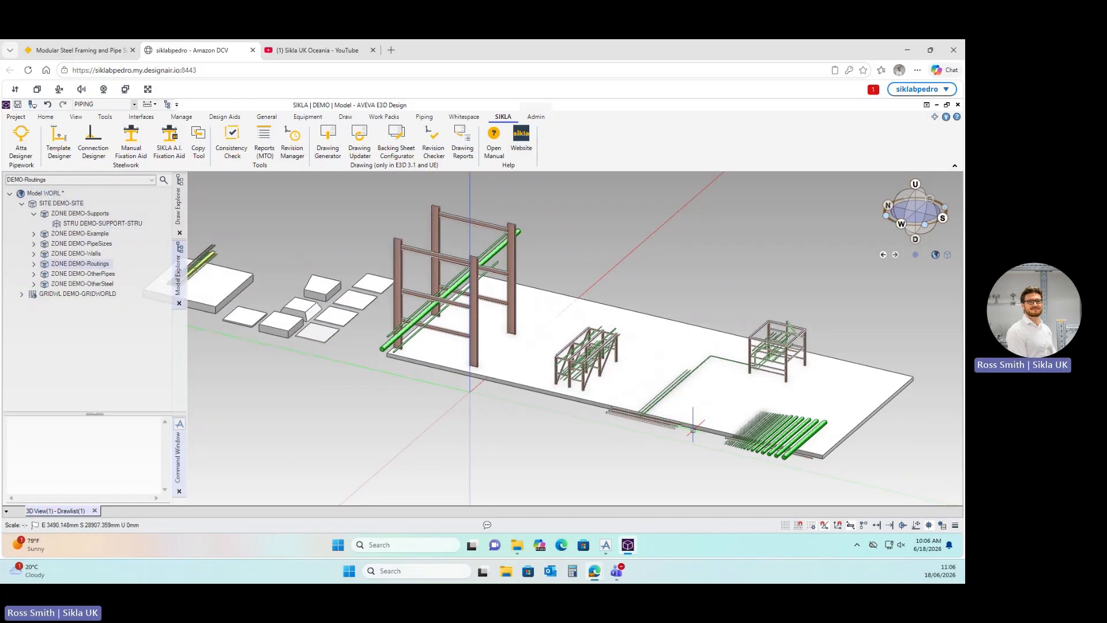
{"action": "scroll", "coordinate": [669, 379], "scroll_direction": "up", "scroll_amount": 8}
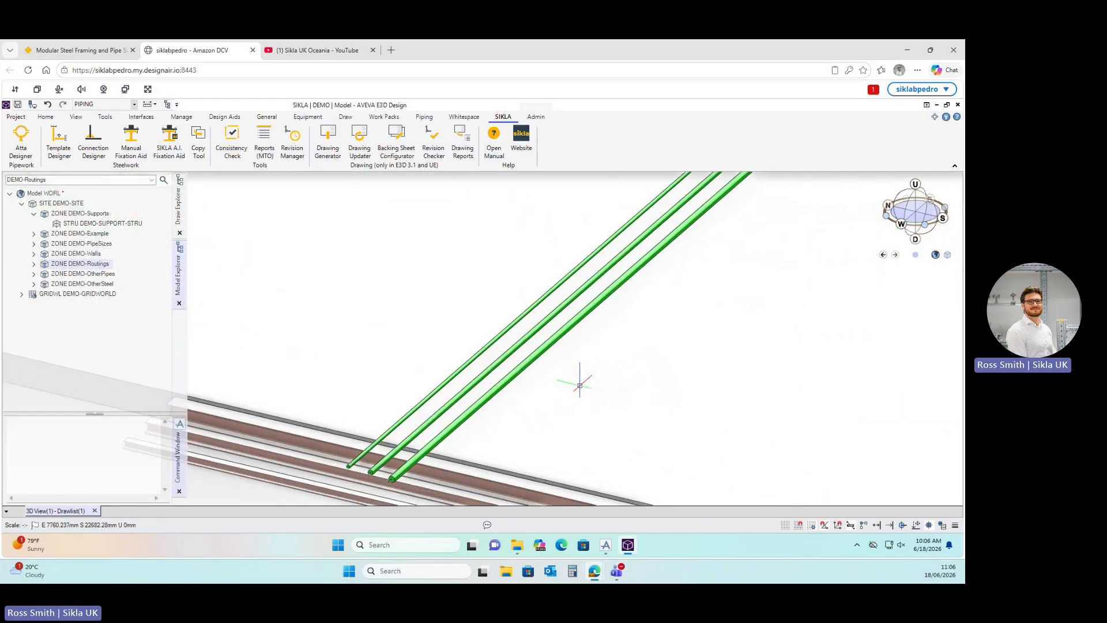
{"action": "middle_click_drag", "start_coordinate": [578, 375], "coordinate": [574, 356]}
{"action": "left_click", "coordinate": [103, 224]}
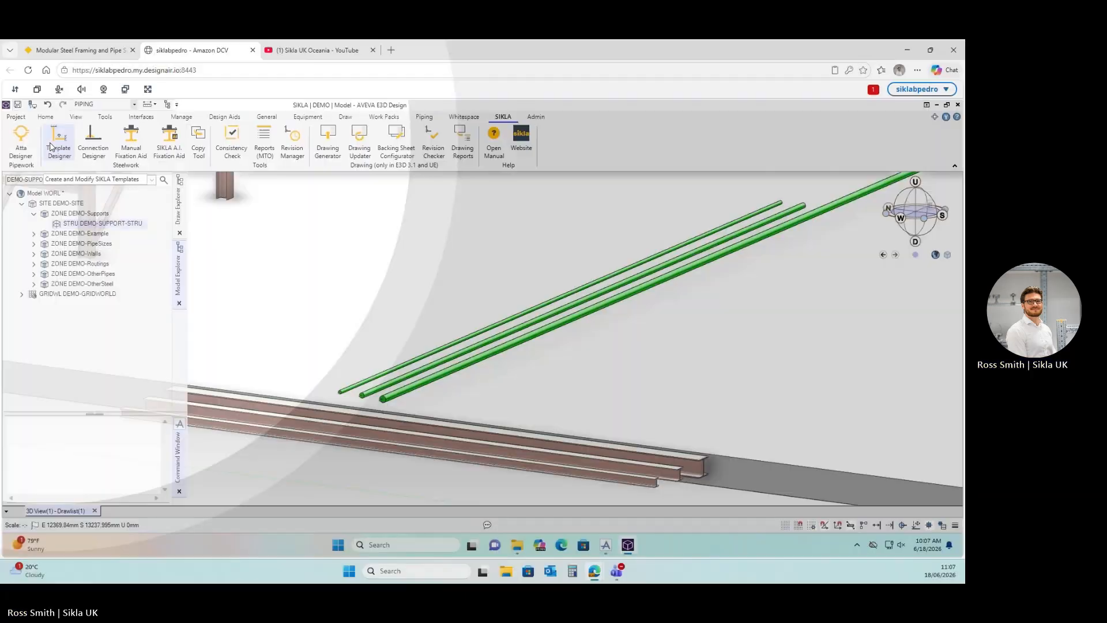
Launch the SIKLA Template Designer and move it to the right of the model.
{"action": "left_click", "coordinate": [51, 146]}
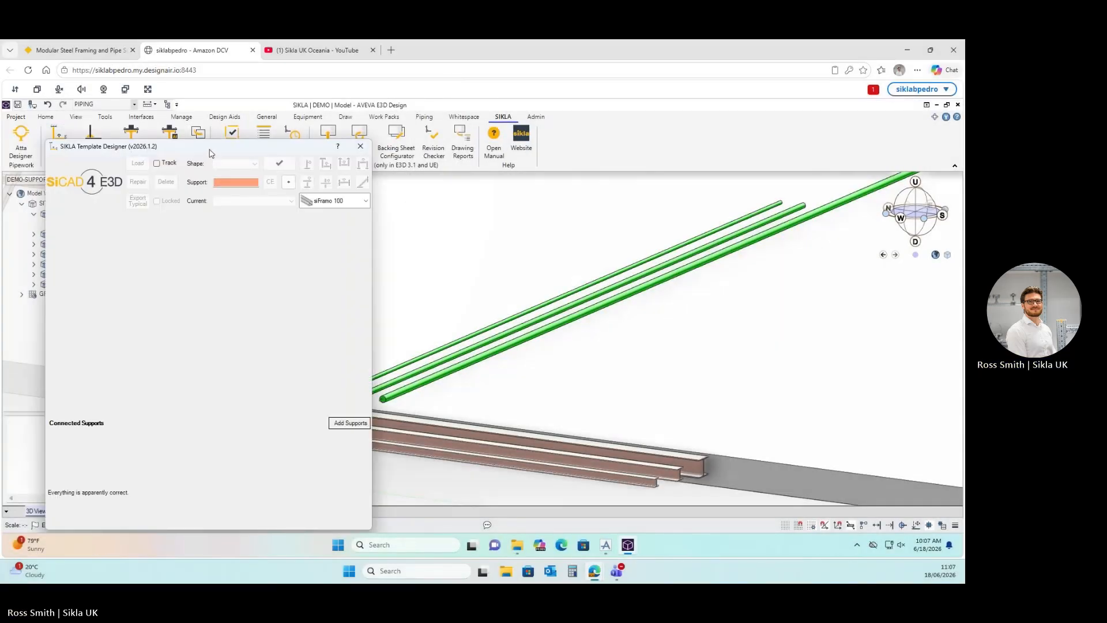
{"action": "left_click_drag", "start_coordinate": [210, 153], "coordinate": [777, 154]}
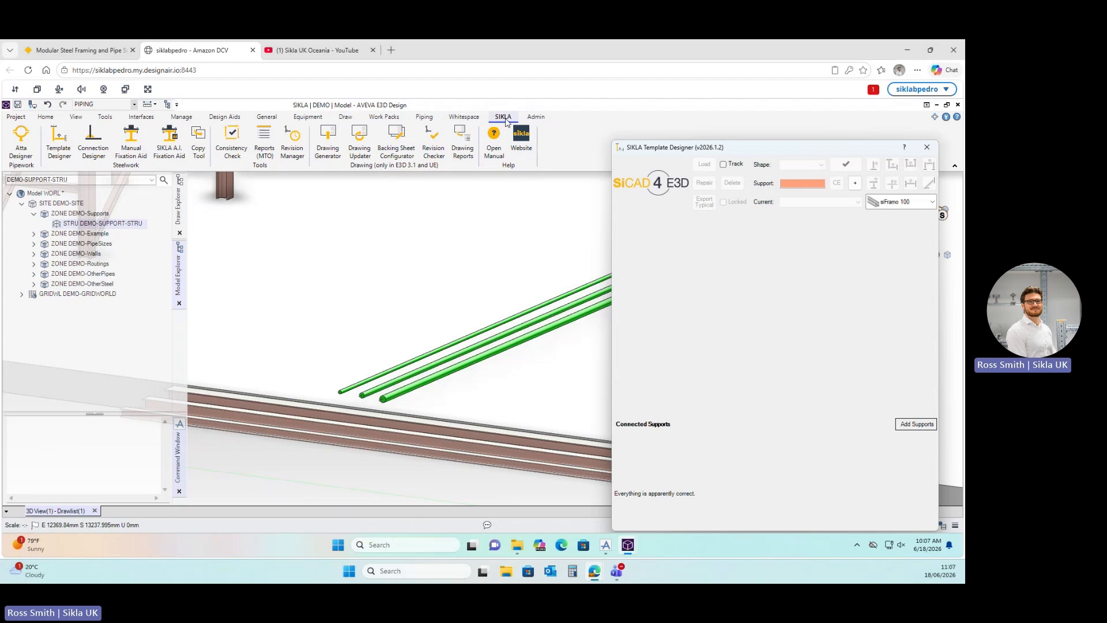
{"action": "key", "text": "ctrl"}
{"action": "key", "text": "ctrl"}
Add support SU-DEMO-Supports-0001 and begin placing a goalpost frame shape on the steel.
{"action": "left_click", "coordinate": [856, 183]}
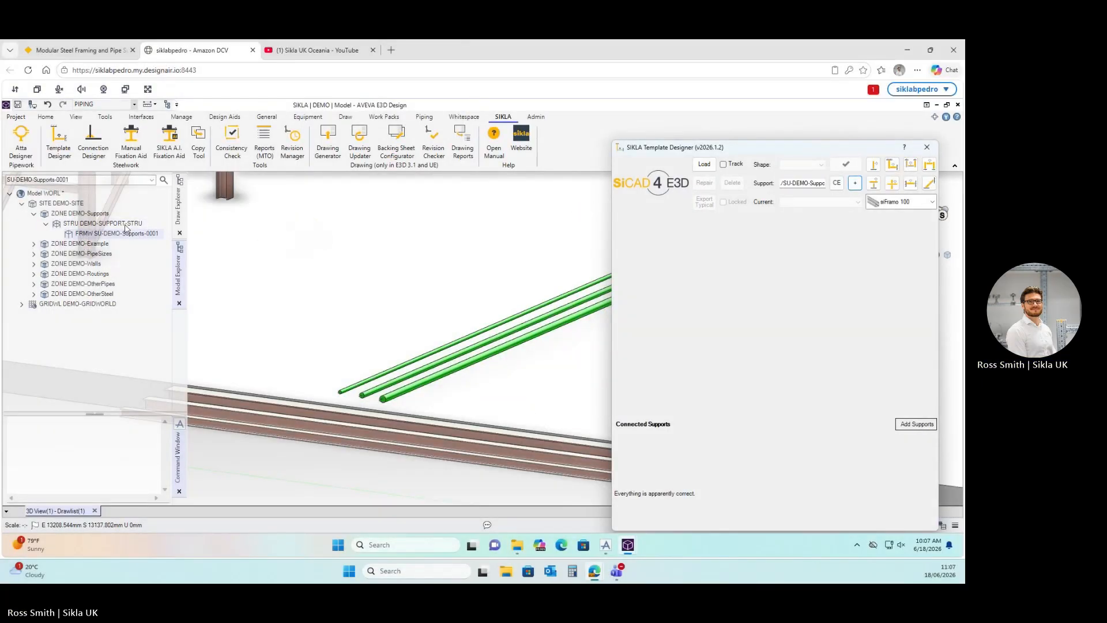
{"action": "left_click", "coordinate": [787, 183]}
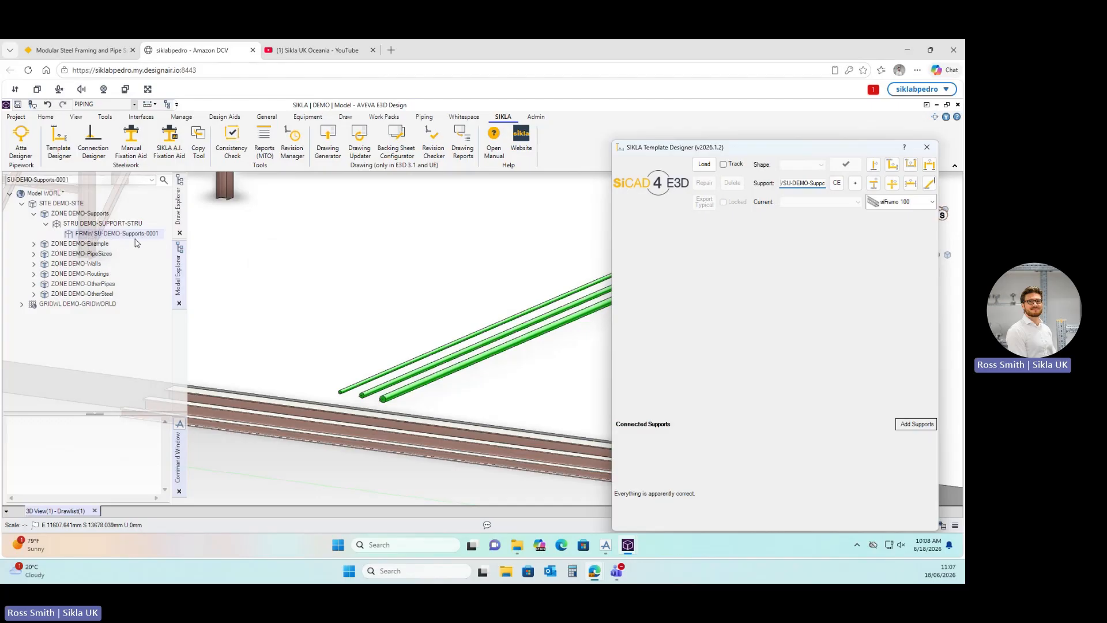
{"action": "middle_click_drag", "start_coordinate": [517, 363], "coordinate": [542, 390]}
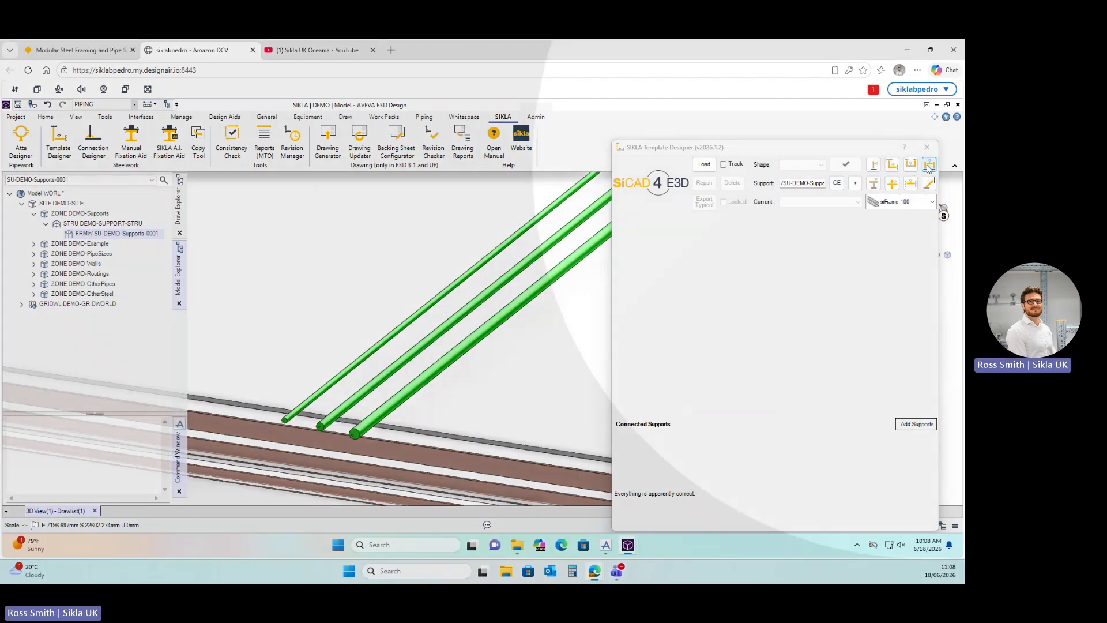
{"action": "left_click", "coordinate": [928, 165]}
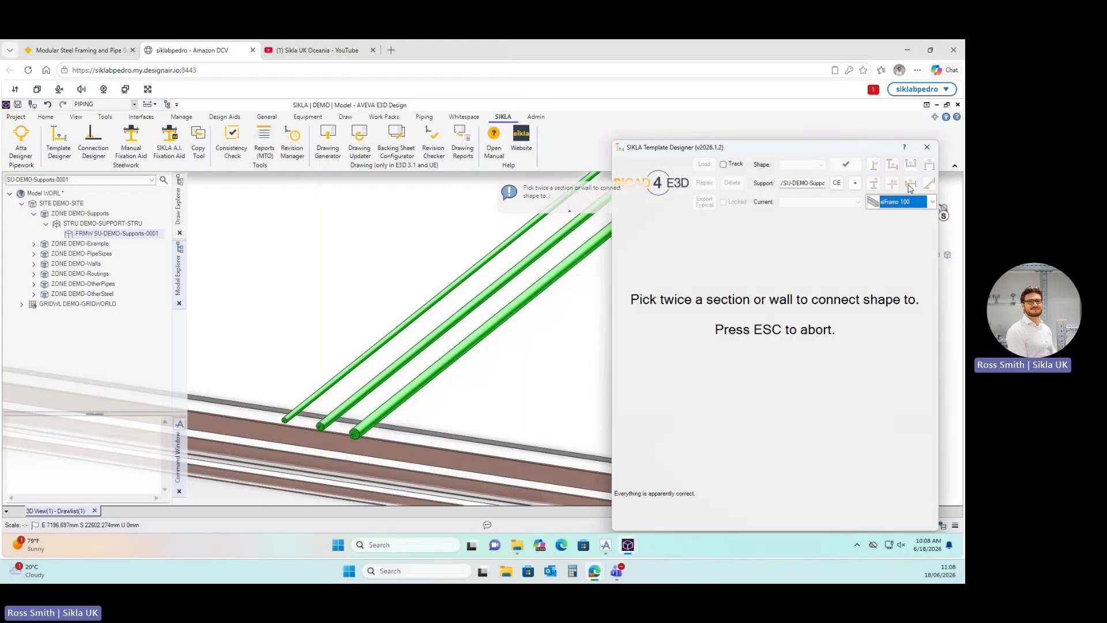
Pick two steel sections to create the siFramo 100 goalpost with 1212 mm legs, then repair it.
{"action": "left_click", "coordinate": [431, 403]}
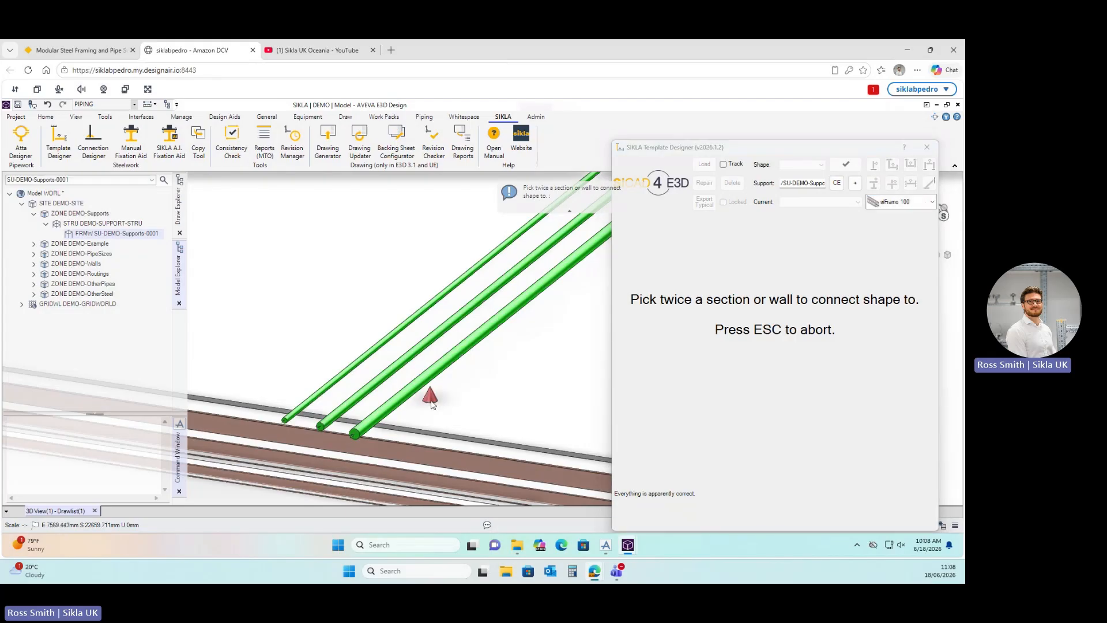
{"action": "left_click", "coordinate": [340, 393]}
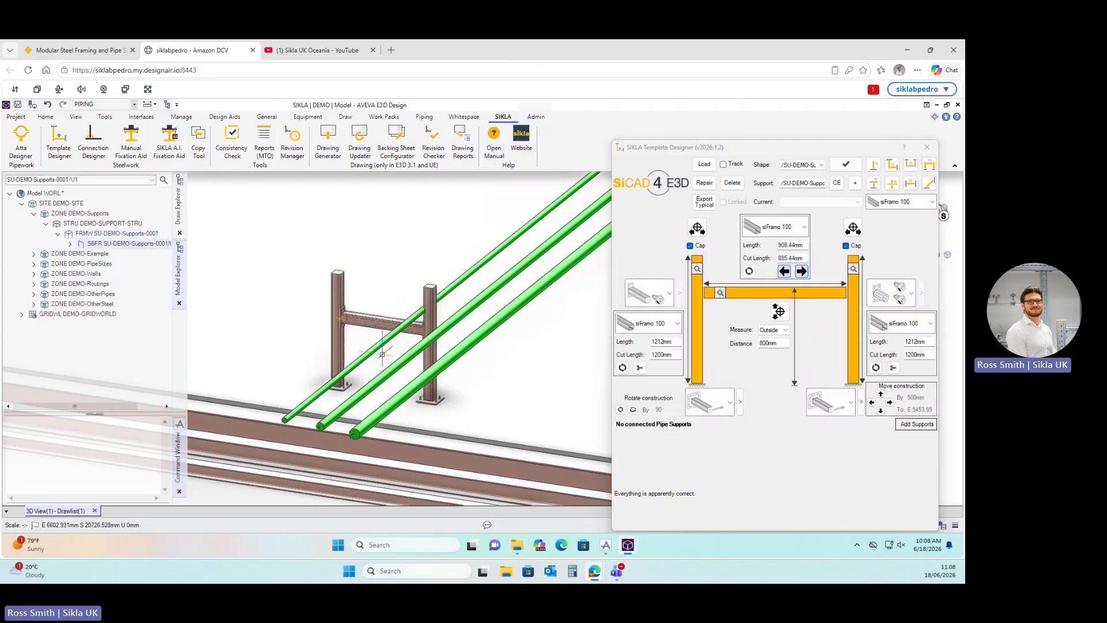
{"action": "scroll", "coordinate": [382, 354], "scroll_direction": "up", "scroll_amount": 2}
{"action": "scroll", "coordinate": [415, 342], "scroll_direction": "up", "scroll_amount": 2}
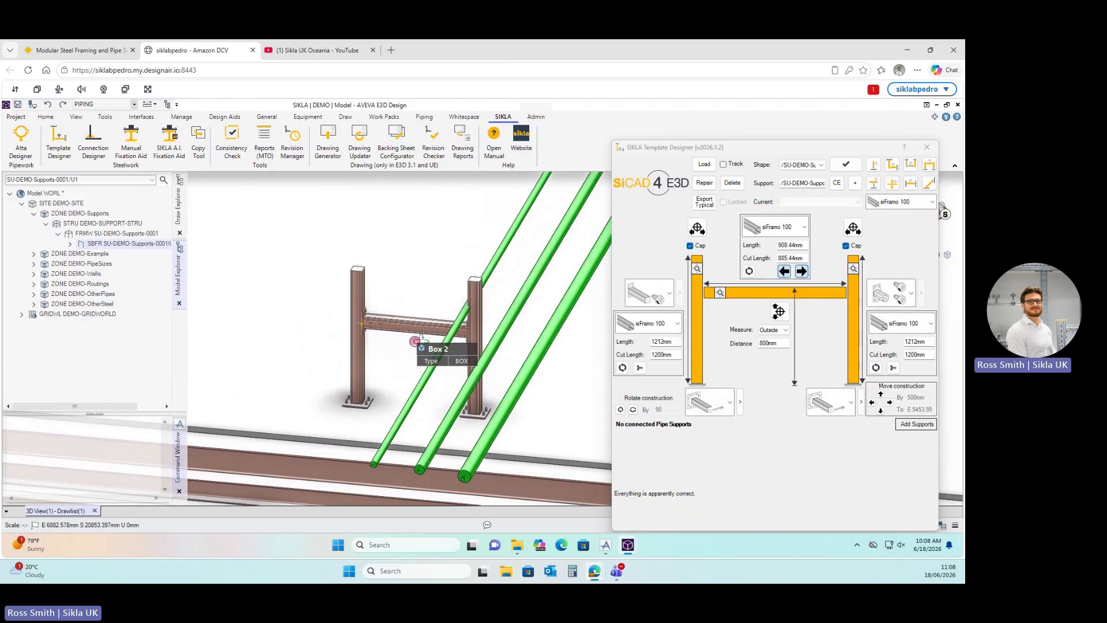
{"action": "middle_click_drag", "start_coordinate": [415, 342], "coordinate": [499, 324]}
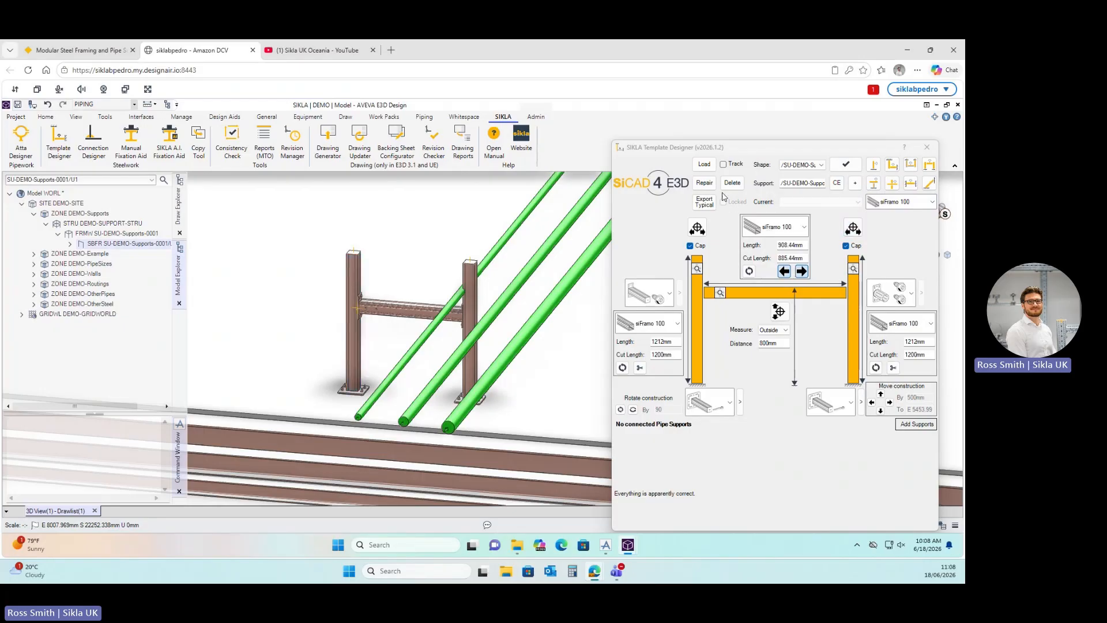
{"action": "left_click", "coordinate": [704, 183]}
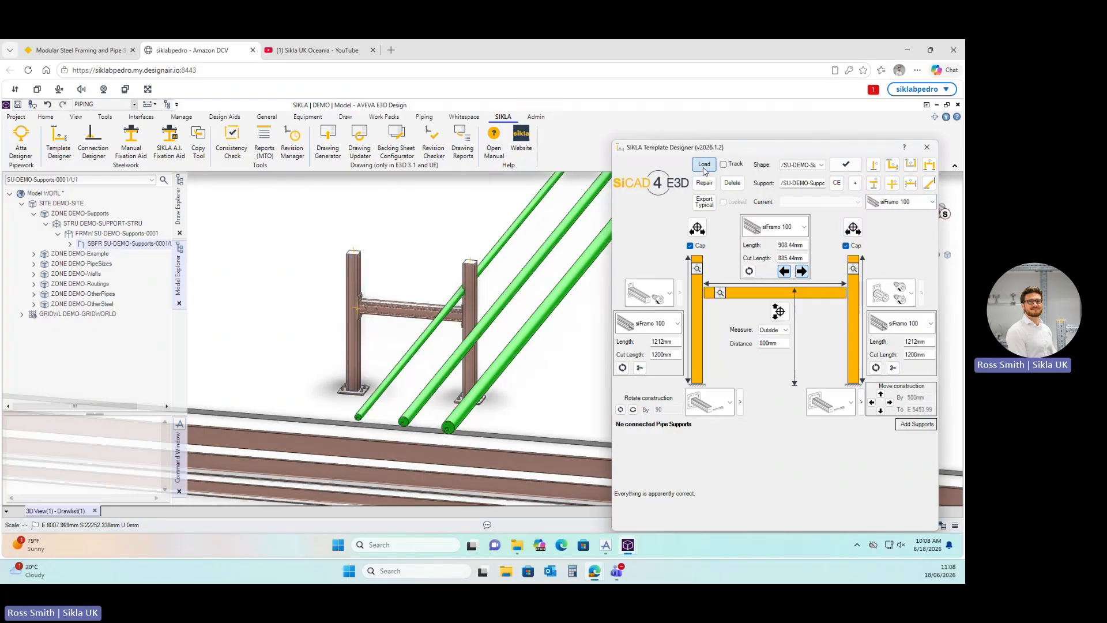
Delete the goalpost frame support and create a fresh, empty SU-DEMO-Supports-0001.
{"action": "left_click", "coordinate": [733, 183]}
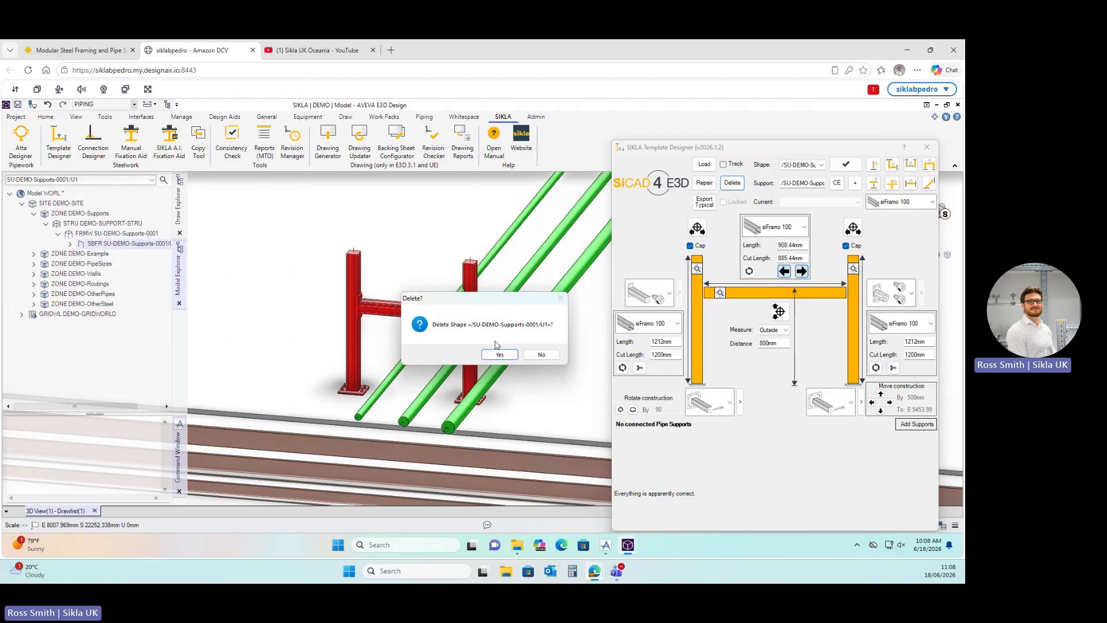
{"action": "left_click", "coordinate": [500, 353]}
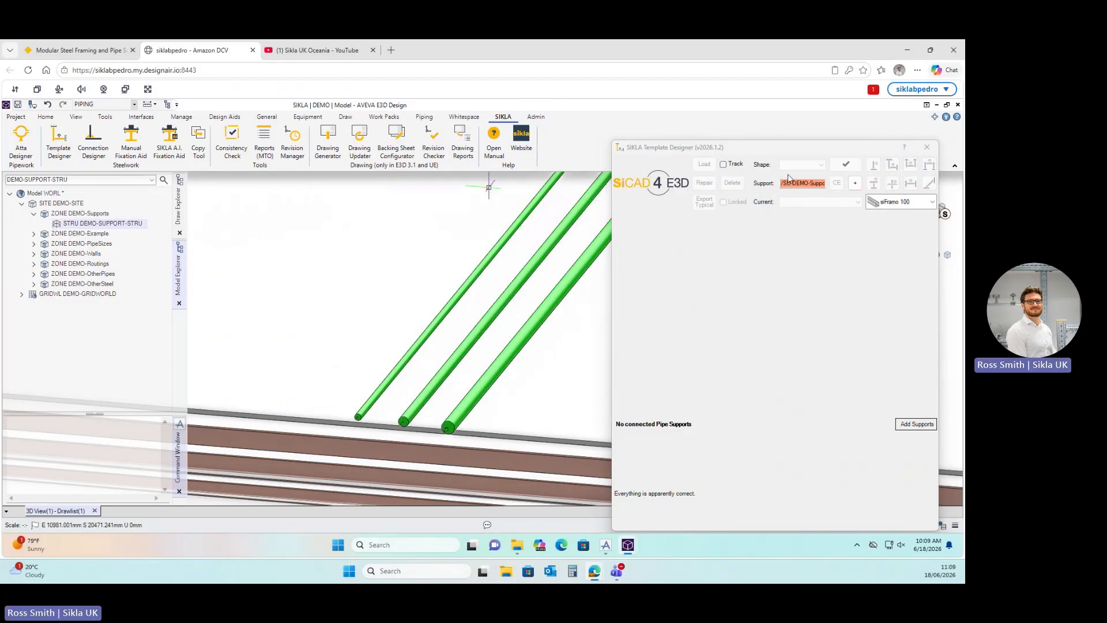
{"action": "left_click", "coordinate": [854, 183]}
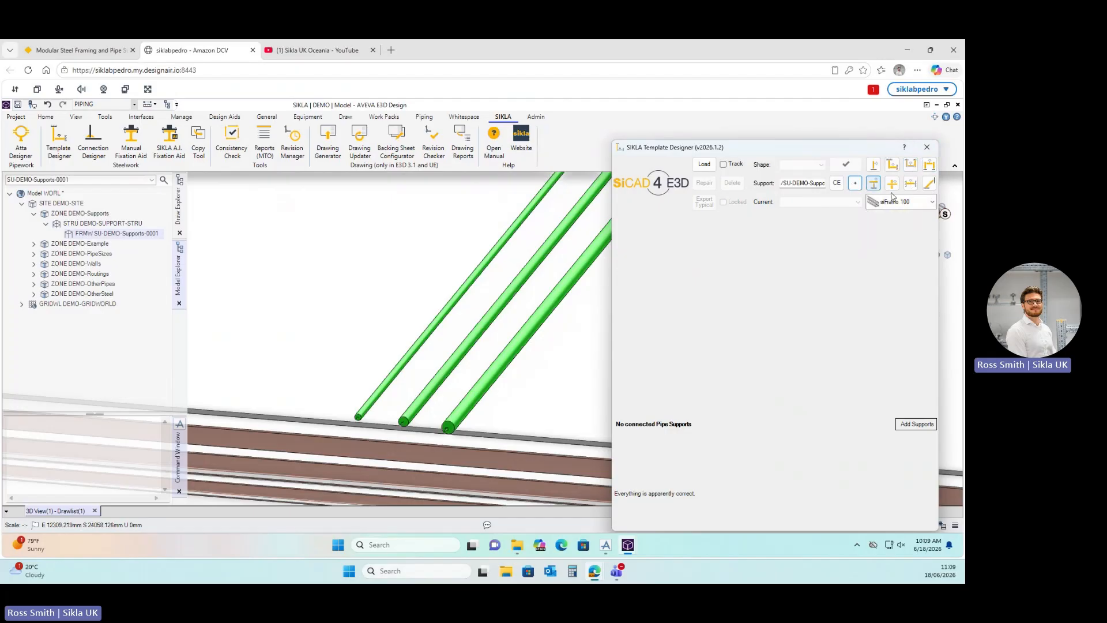
Choose siFramo 80 as the channel profile and start placing a new goalpost shape.
{"action": "left_click", "coordinate": [931, 202]}
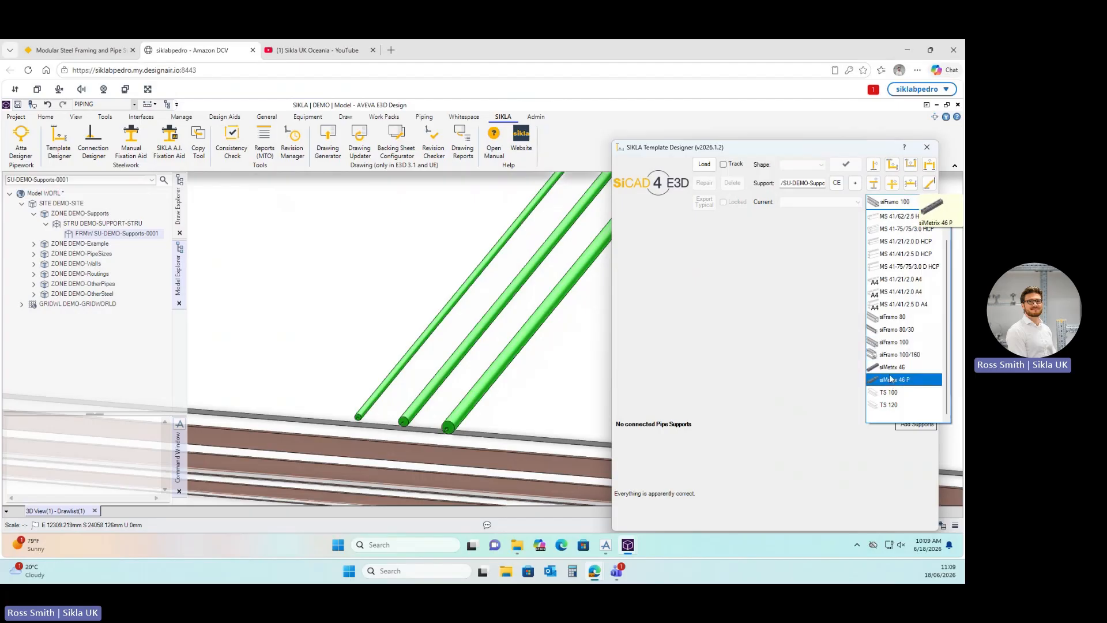
{"action": "left_click", "coordinate": [887, 318]}
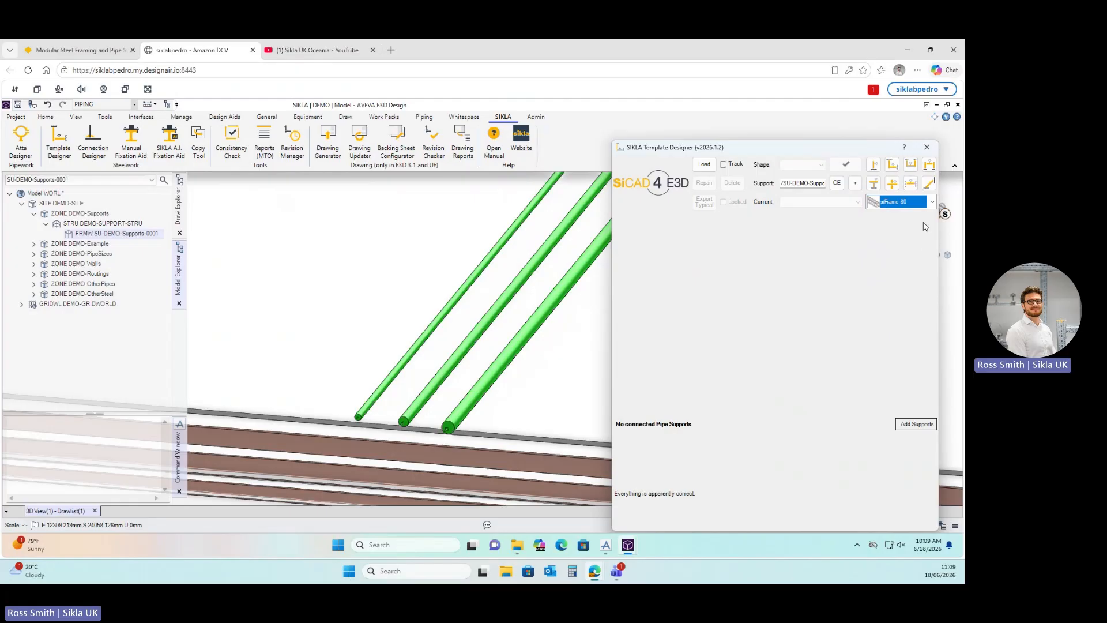
{"action": "left_click", "coordinate": [929, 166]}
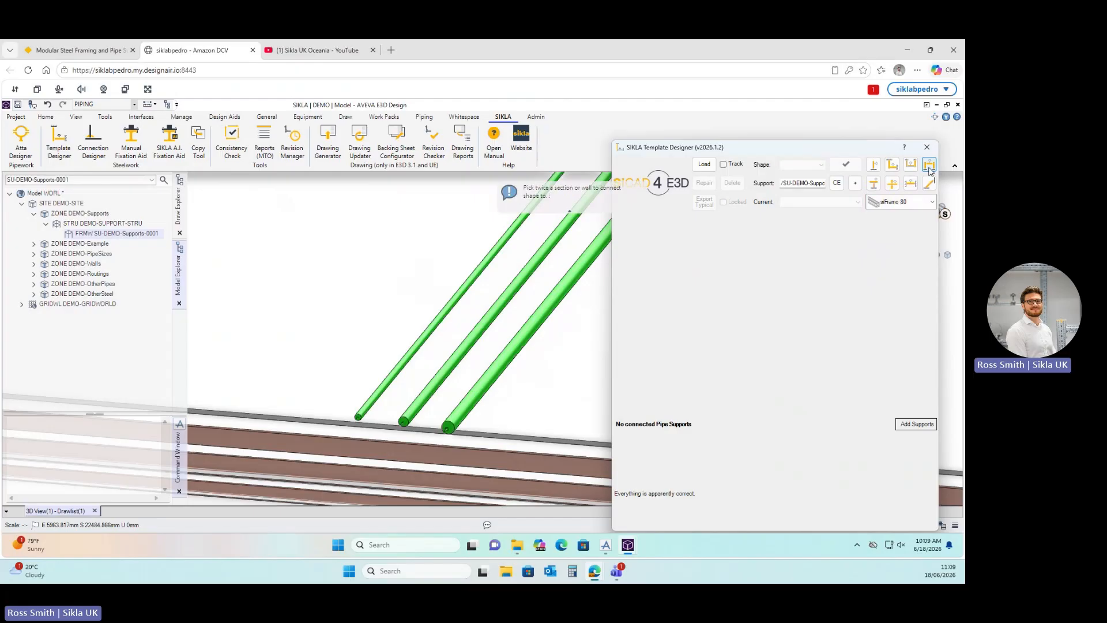
Pick two floor sections to place a siFramo 80 goalpost with 869 mm legs and 1325.17 mm crossbeam.
{"action": "left_click", "coordinate": [509, 387]}
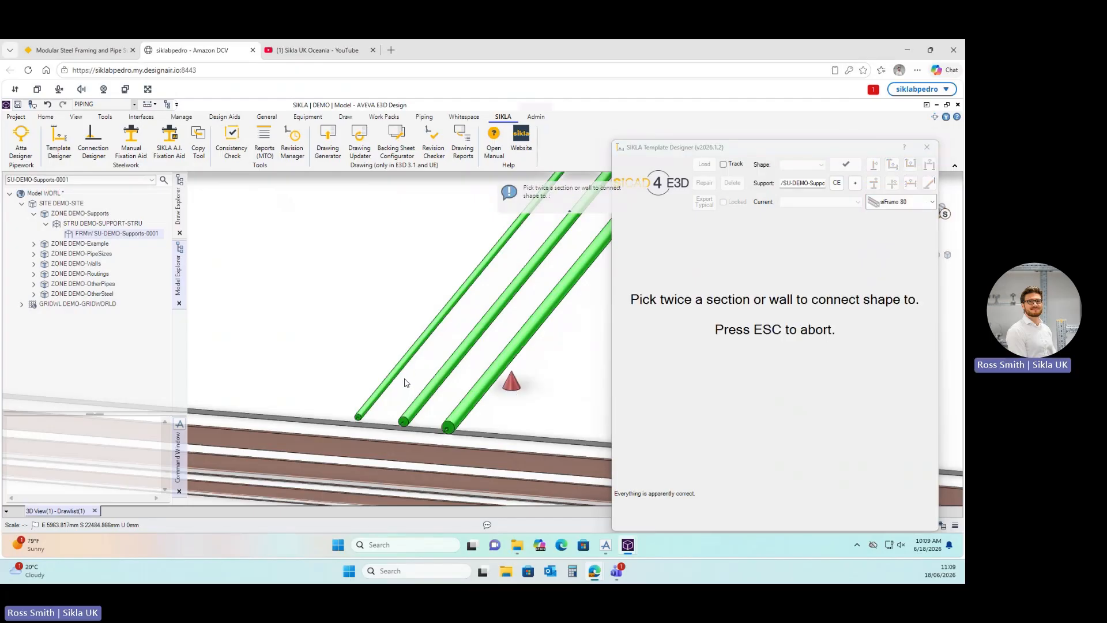
{"action": "left_click", "coordinate": [354, 375]}
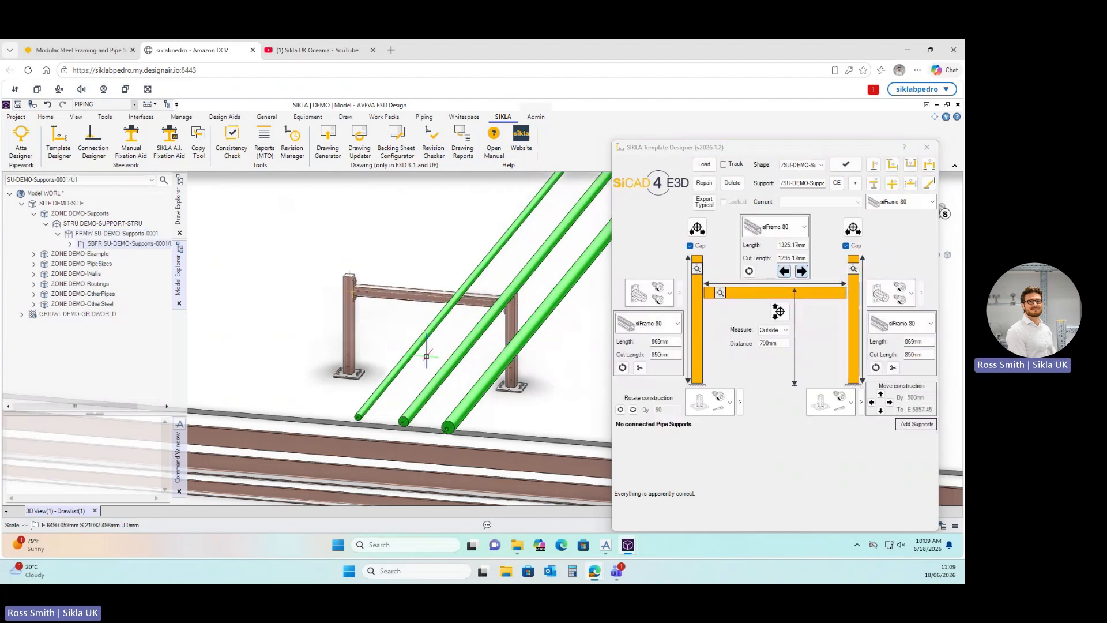
{"action": "mouse_move", "coordinate": [453, 341]}
{"action": "middle_mouse_down"}
{"action": "mouse_move", "coordinate": [461, 346]}
{"action": "mouse_move", "coordinate": [388, 330]}
{"action": "mouse_move", "coordinate": [396, 317]}
{"action": "mouse_move", "coordinate": [421, 317]}
{"action": "middle_mouse_up"}
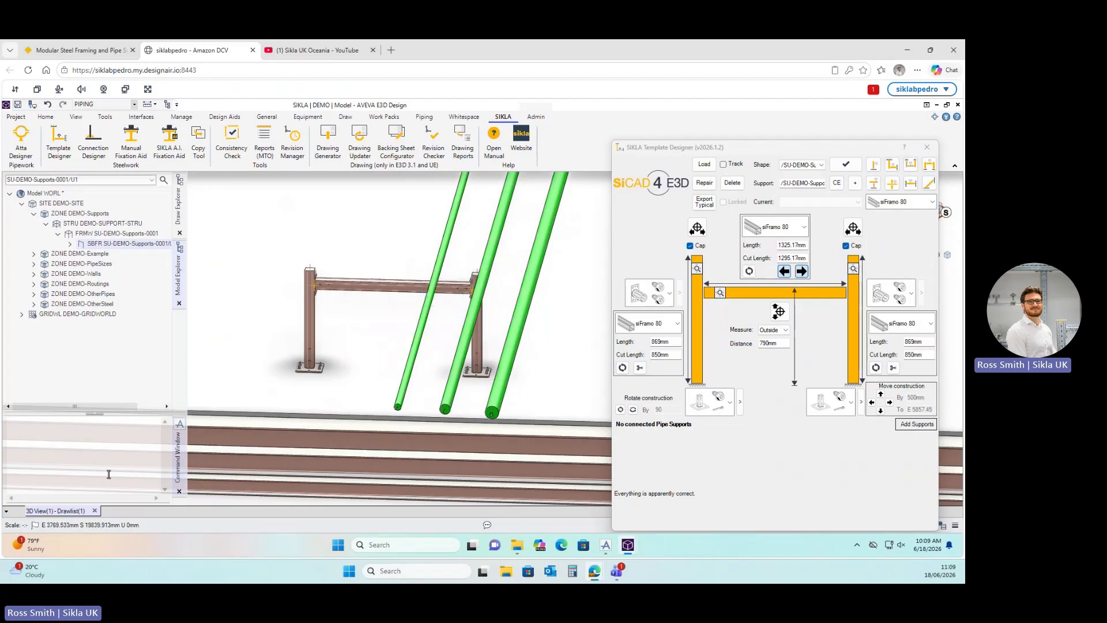
{"action": "left_click", "coordinate": [71, 448]}
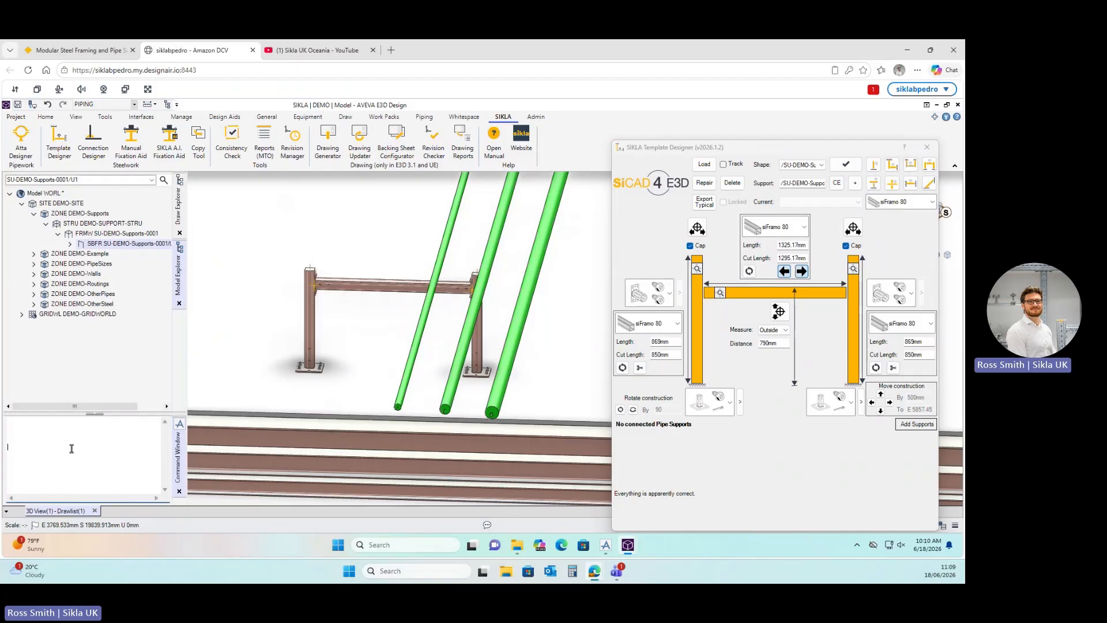
{"action": "left_click_drag", "start_coordinate": [794, 150], "coordinate": [785, 122]}
Move the goalpost frame 500 mm south with 'by s500' on the command line.
{"action": "left_click", "coordinate": [33, 460]}
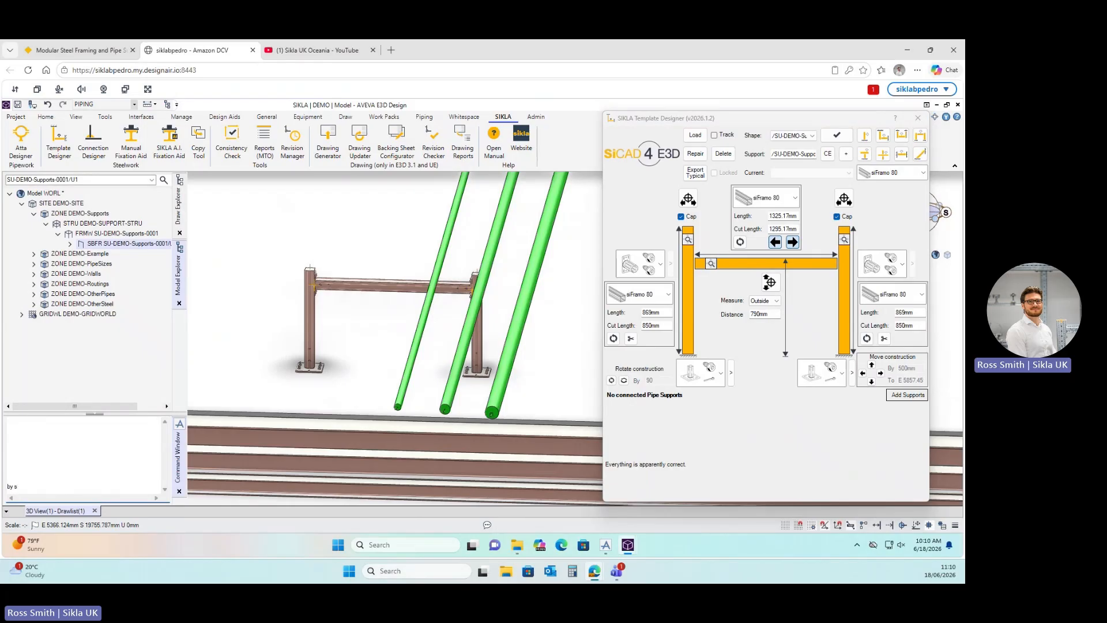
{"action": "type", "text": "by s500"}
{"action": "key", "text": "Return"}
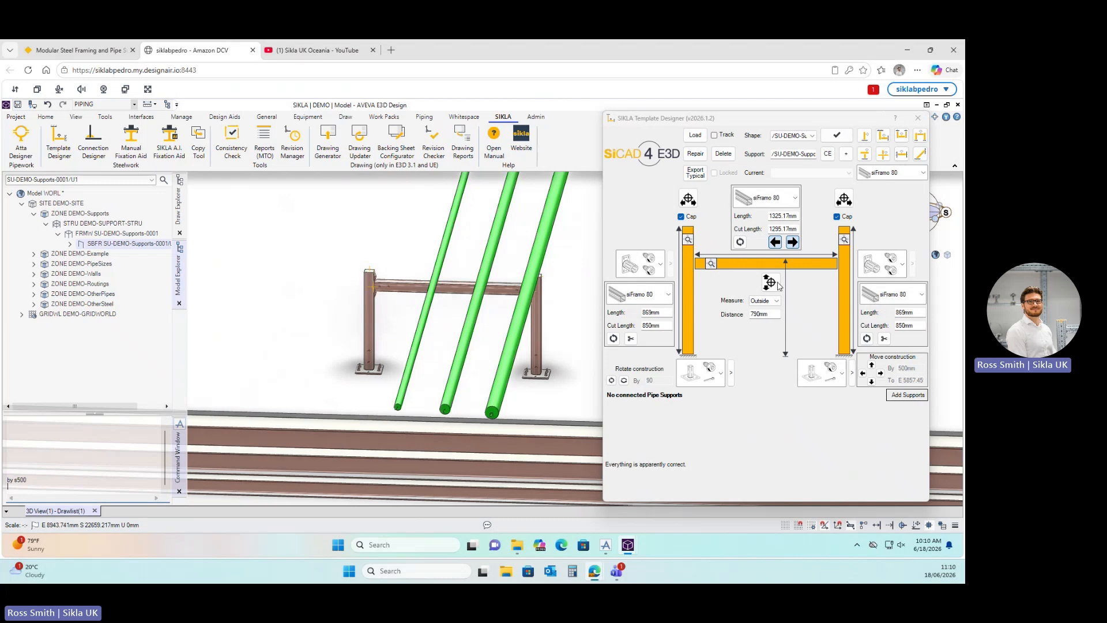
Start a sideways Move construction of the whole siFramo 80 frame.
{"action": "left_click_drag", "start_coordinate": [770, 120], "coordinate": [751, 112]}
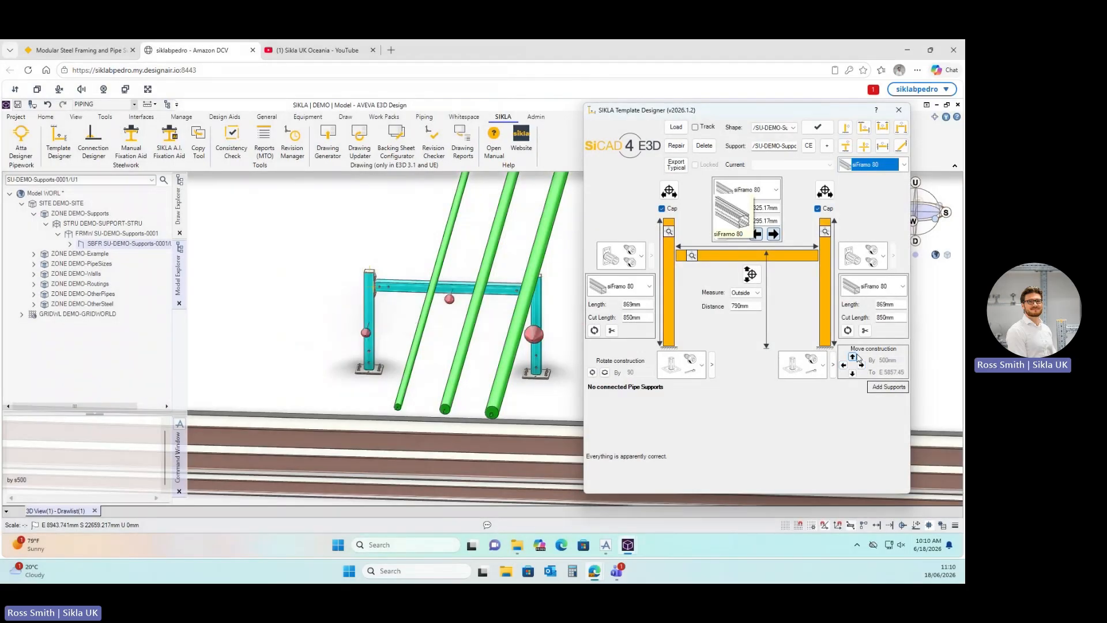
{"action": "left_click_drag", "start_coordinate": [797, 113], "coordinate": [833, 114]}
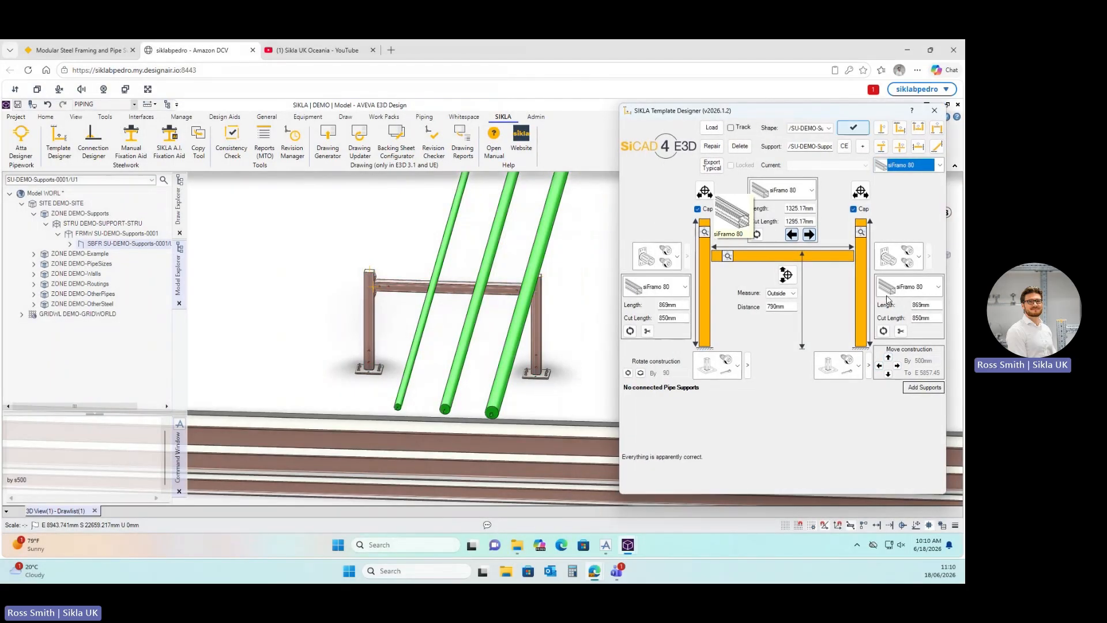
{"action": "left_click", "coordinate": [879, 366]}
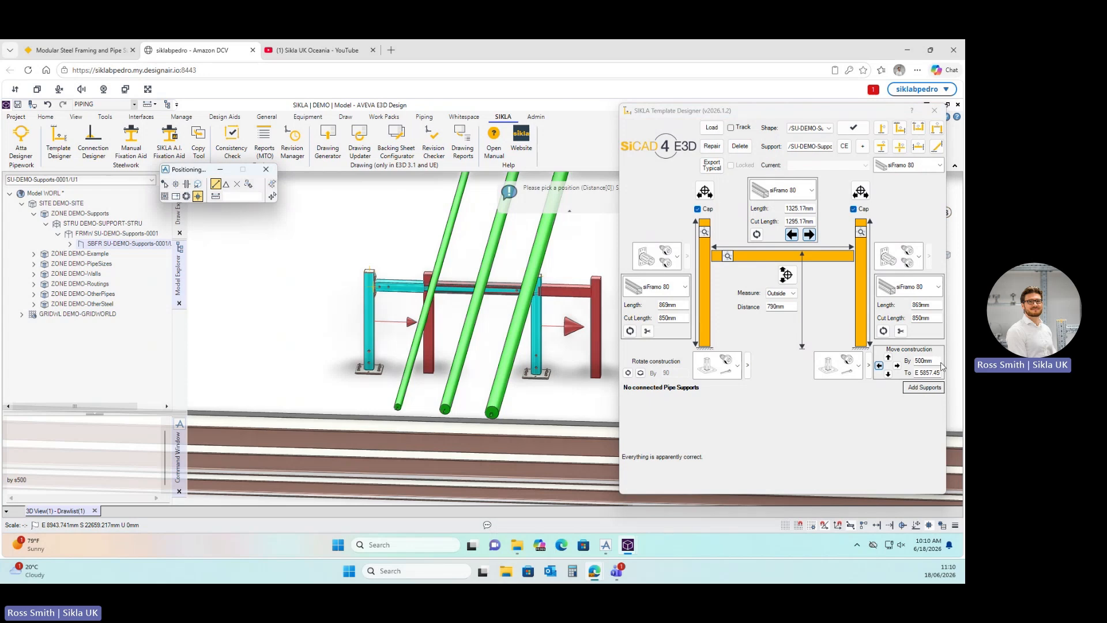
Change the Move construction distance from 500mm to 300 and apply the move.
{"action": "left_click_drag", "start_coordinate": [940, 362], "coordinate": [909, 363]}
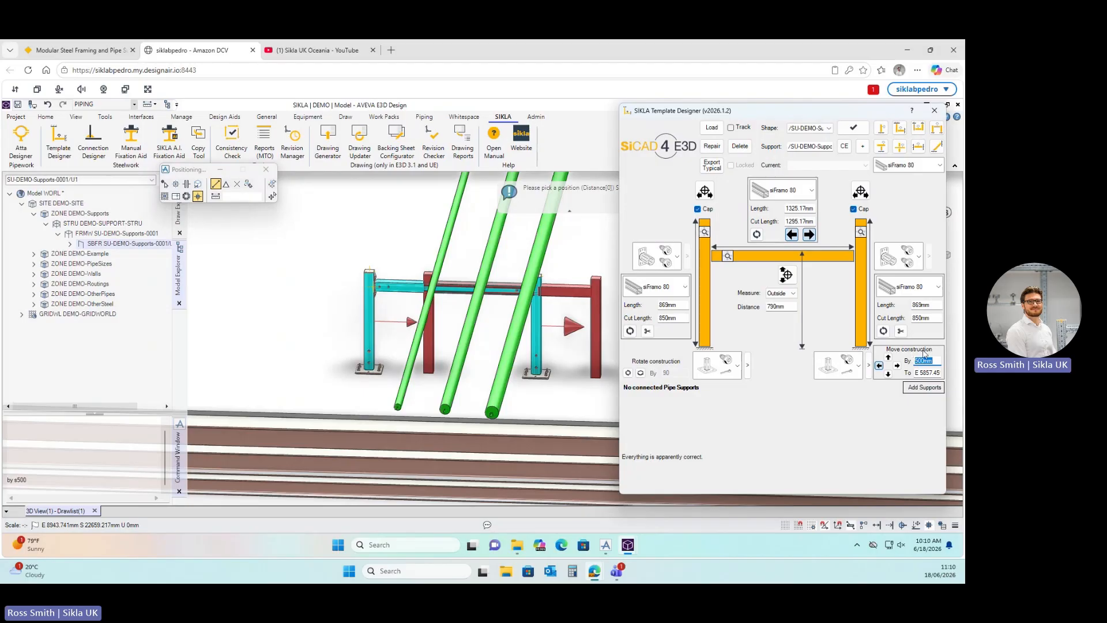
{"action": "type", "text": "300"}
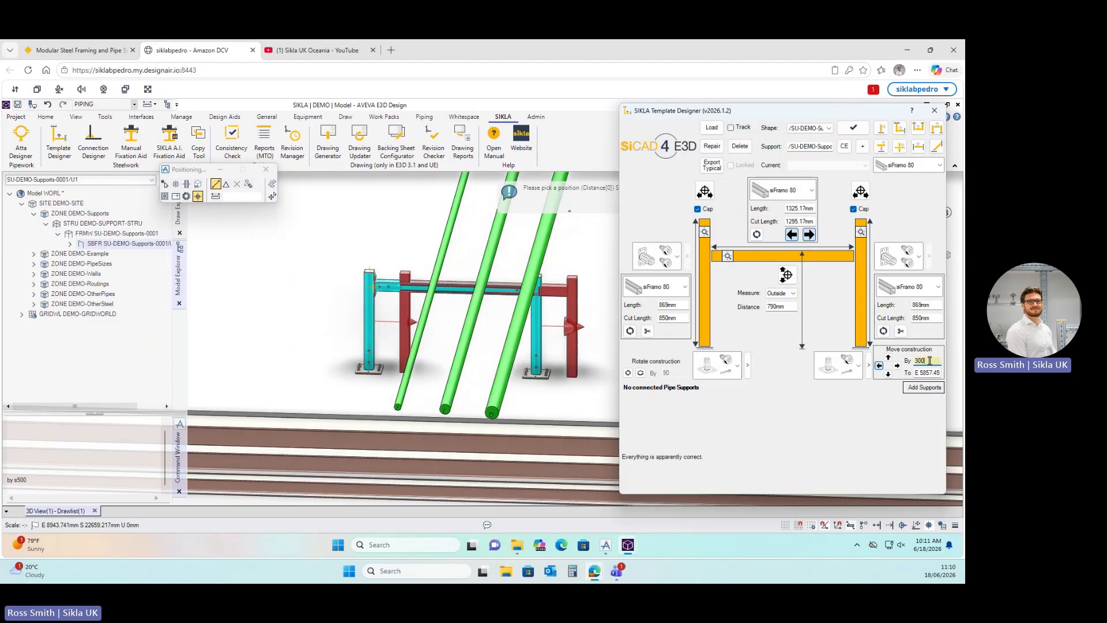
{"action": "key", "text": "Return"}
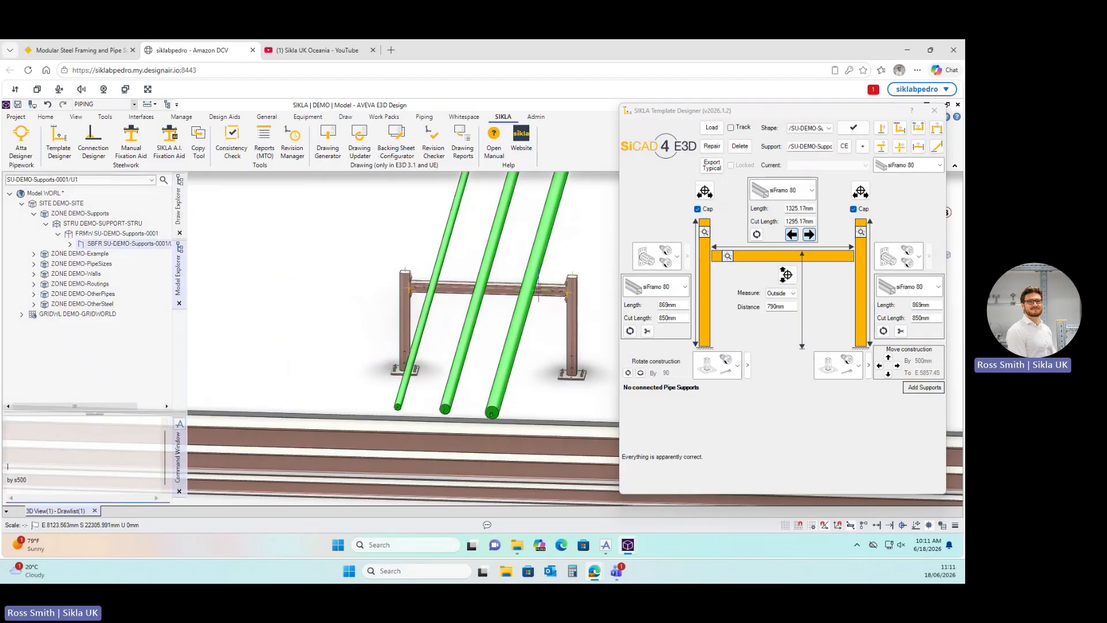
{"action": "mouse_move", "coordinate": [537, 289]}
{"action": "middle_mouse_down"}
{"action": "mouse_move", "coordinate": [553, 241]}
{"action": "mouse_move", "coordinate": [533, 285]}
{"action": "middle_mouse_up"}
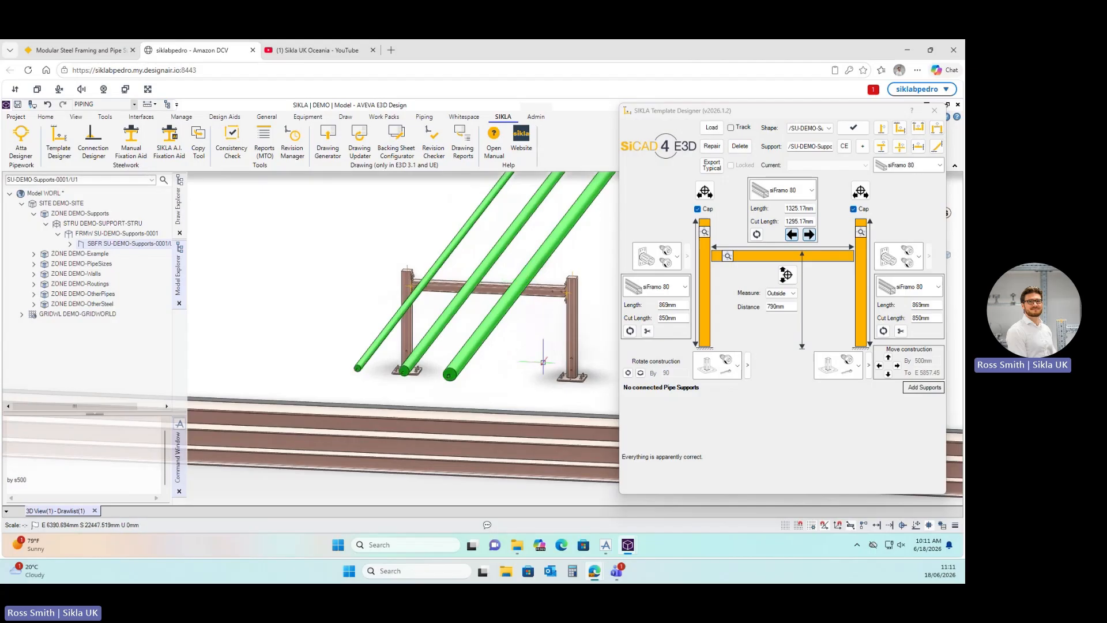
{"action": "scroll", "coordinate": [549, 361], "scroll_direction": "up", "scroll_amount": 3}
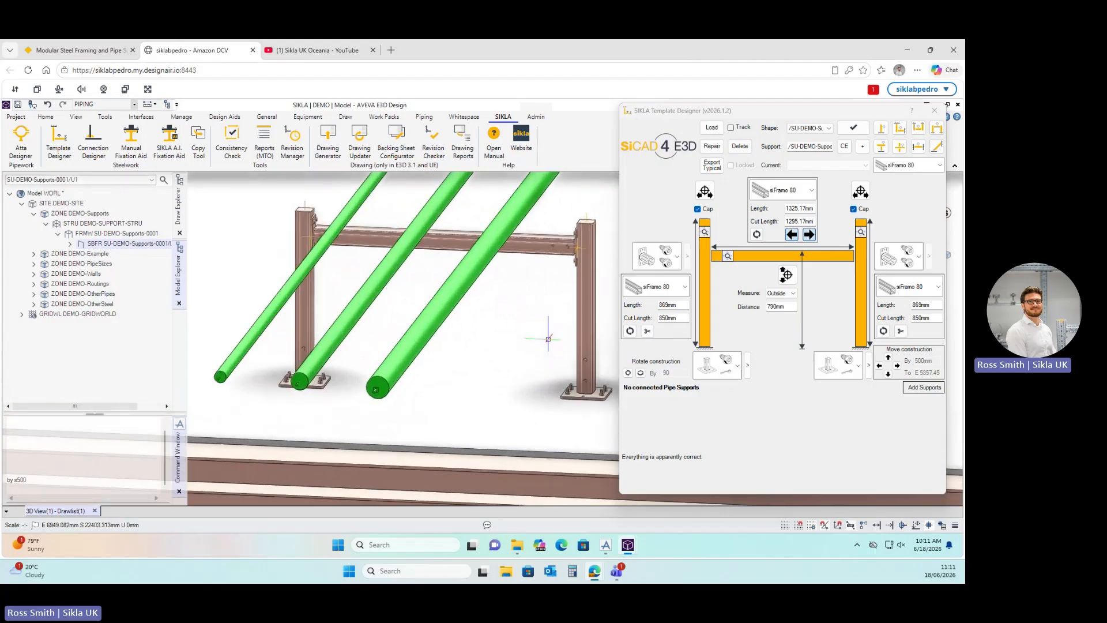
{"action": "middle_click_drag", "start_coordinate": [548, 339], "coordinate": [490, 403]}
{"action": "scroll", "coordinate": [475, 394], "scroll_direction": "up", "scroll_amount": 5}
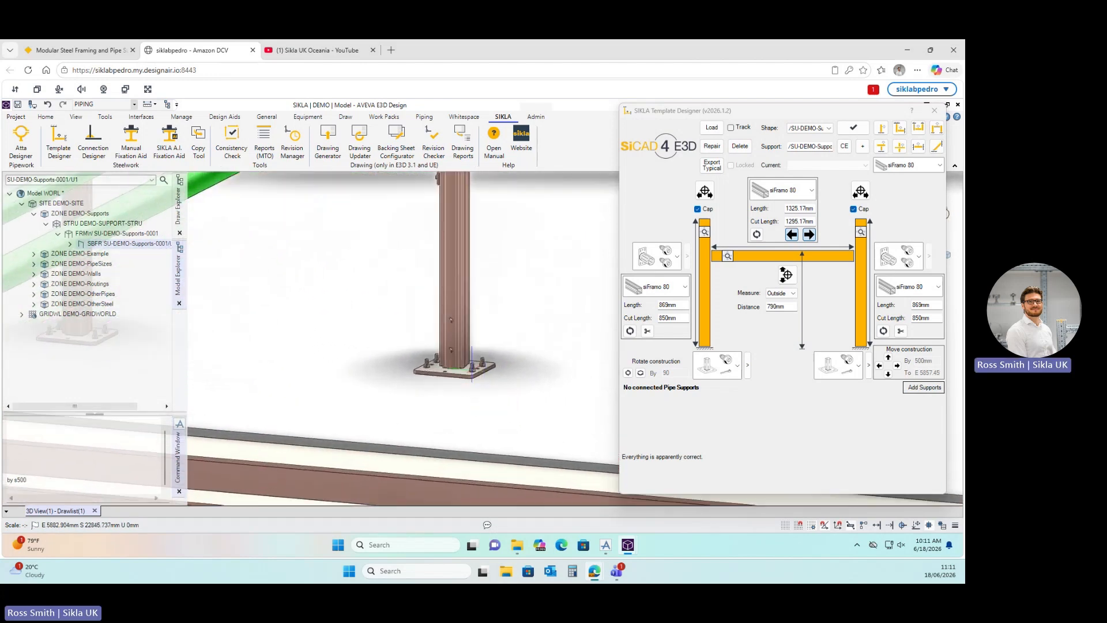
{"action": "scroll", "coordinate": [481, 404], "scroll_direction": "up", "scroll_amount": 2}
{"action": "key", "text": "F8"}
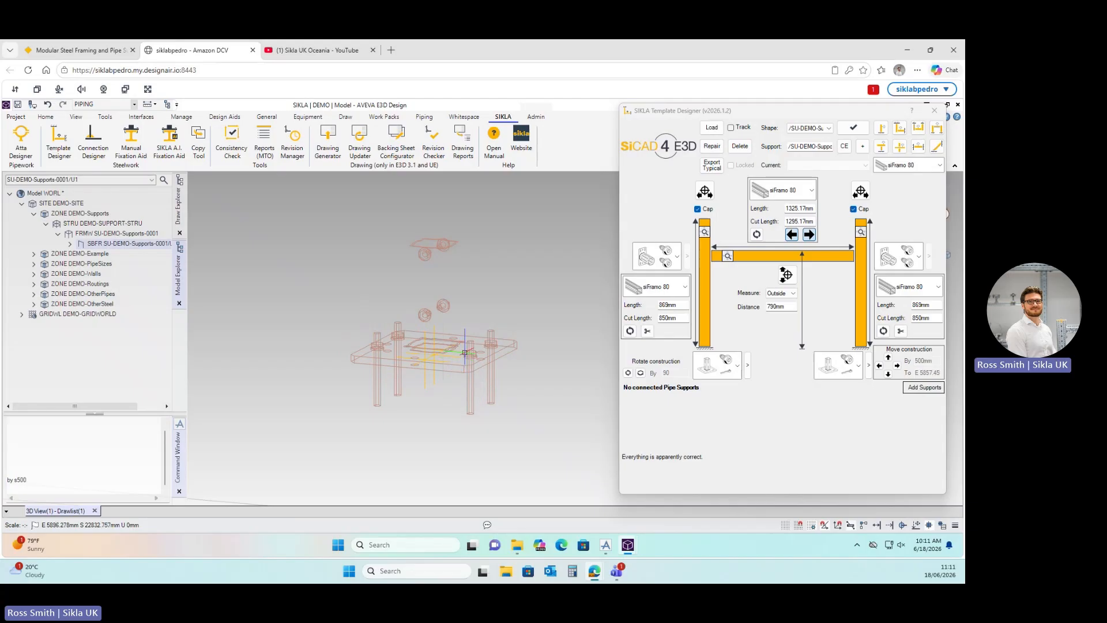
{"action": "key", "text": "F8"}
{"action": "scroll", "coordinate": [455, 306], "scroll_direction": "down", "scroll_amount": 5}
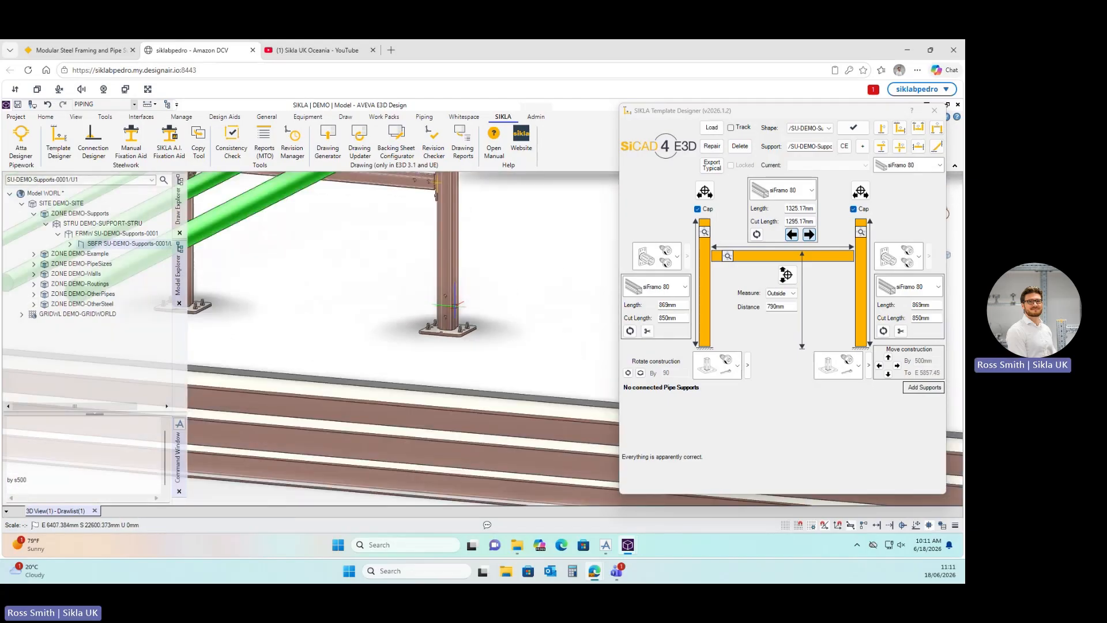
{"action": "scroll", "coordinate": [404, 260], "scroll_direction": "down", "scroll_amount": 4}
{"action": "middle_click_drag", "start_coordinate": [393, 266], "coordinate": [415, 285]}
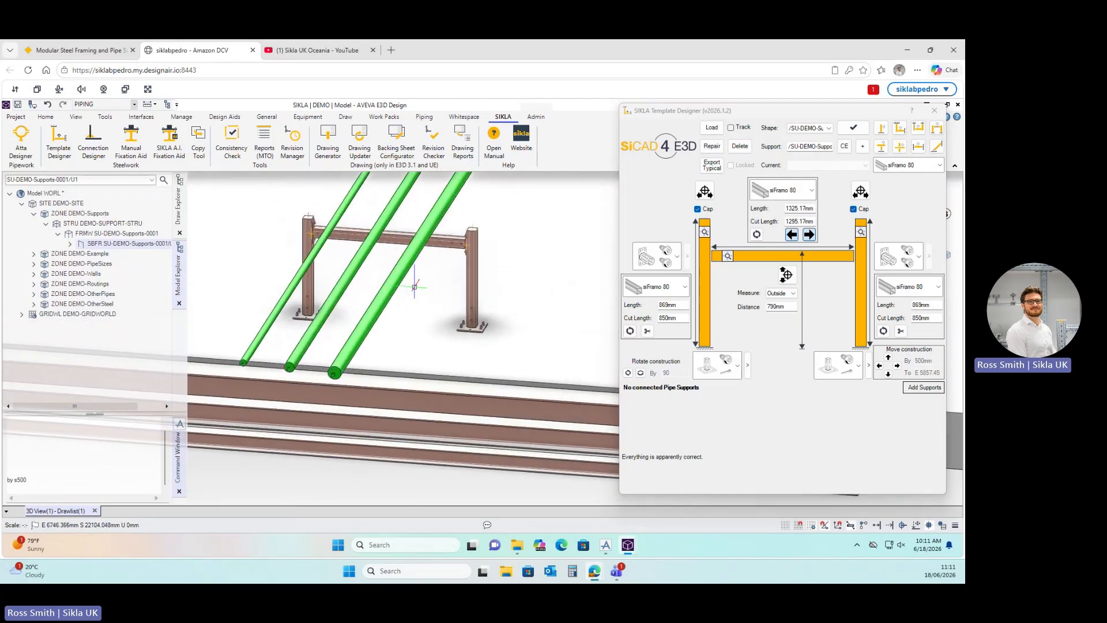
{"action": "scroll", "coordinate": [389, 229], "scroll_direction": "up", "scroll_amount": 3}
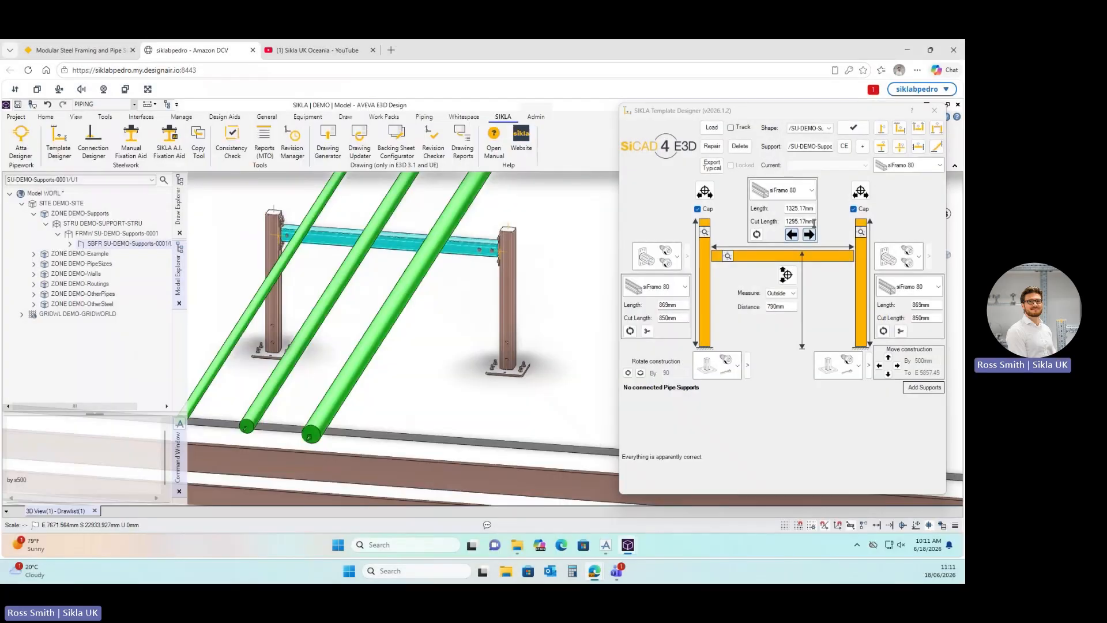
Set the crossbeam cut length to 1500 mm, giving a 1530 mm crossbeam.
{"action": "left_click_drag", "start_coordinate": [815, 222], "coordinate": [783, 221]}
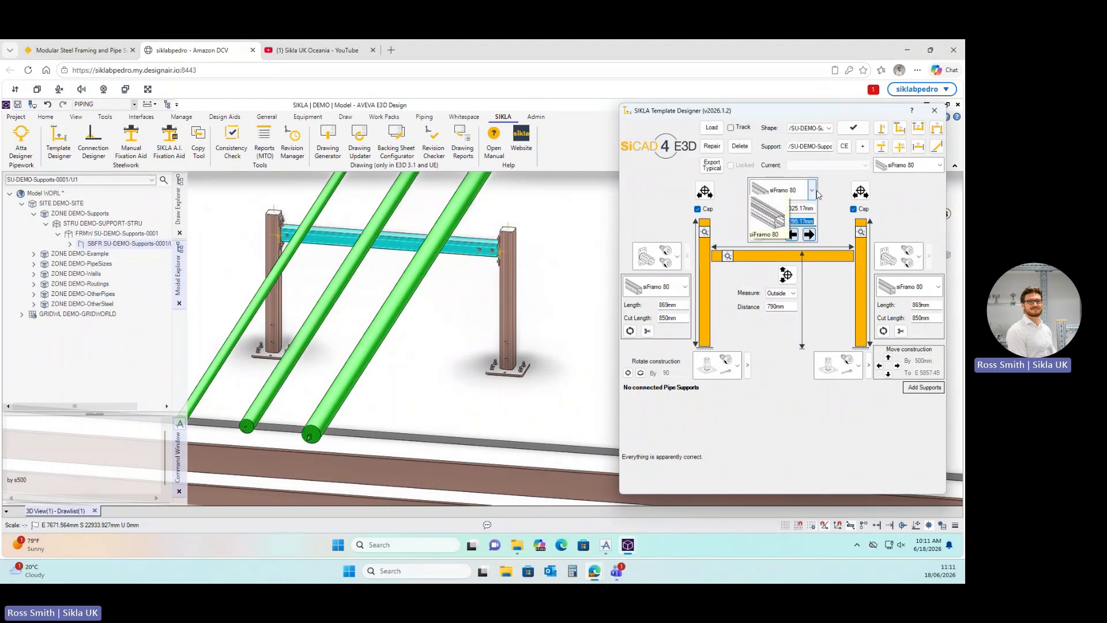
{"action": "type", "text": "1500"}
{"action": "key", "text": "Return"}
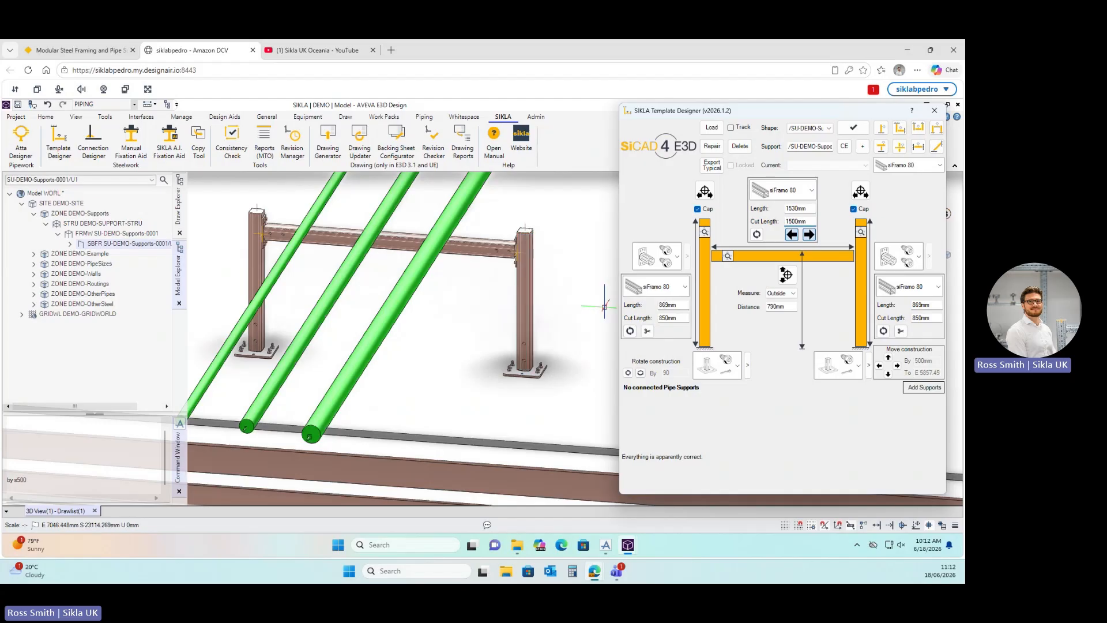
{"action": "scroll", "coordinate": [603, 304], "scroll_direction": "down", "scroll_amount": 3}
{"action": "scroll", "coordinate": [481, 274], "scroll_direction": "down", "scroll_amount": 3}
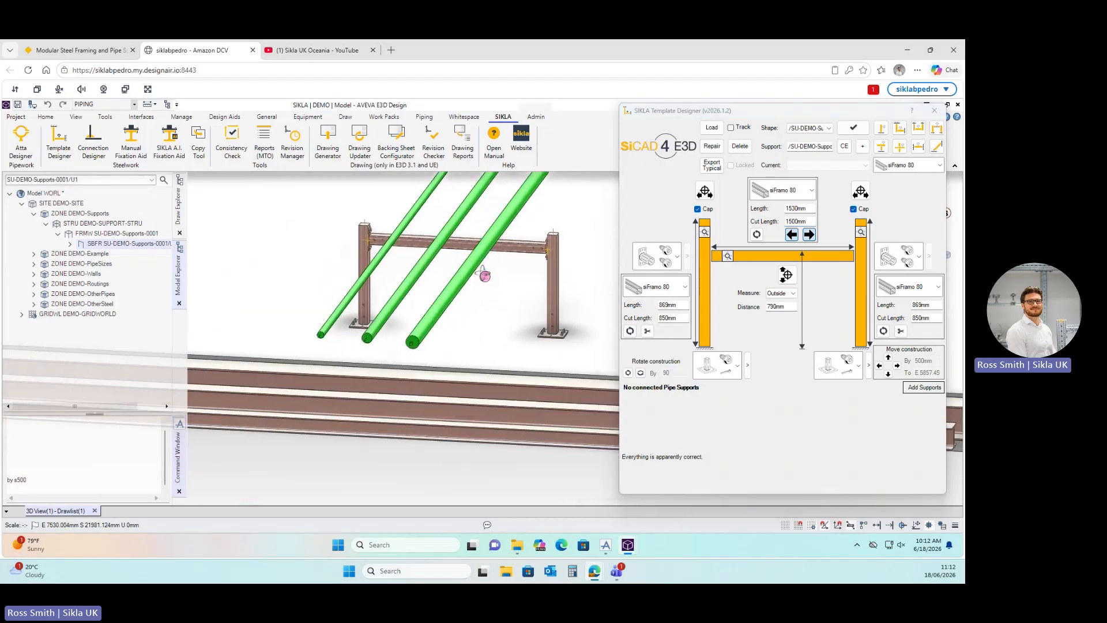
{"action": "scroll", "coordinate": [583, 268], "scroll_direction": "up", "scroll_amount": 2}
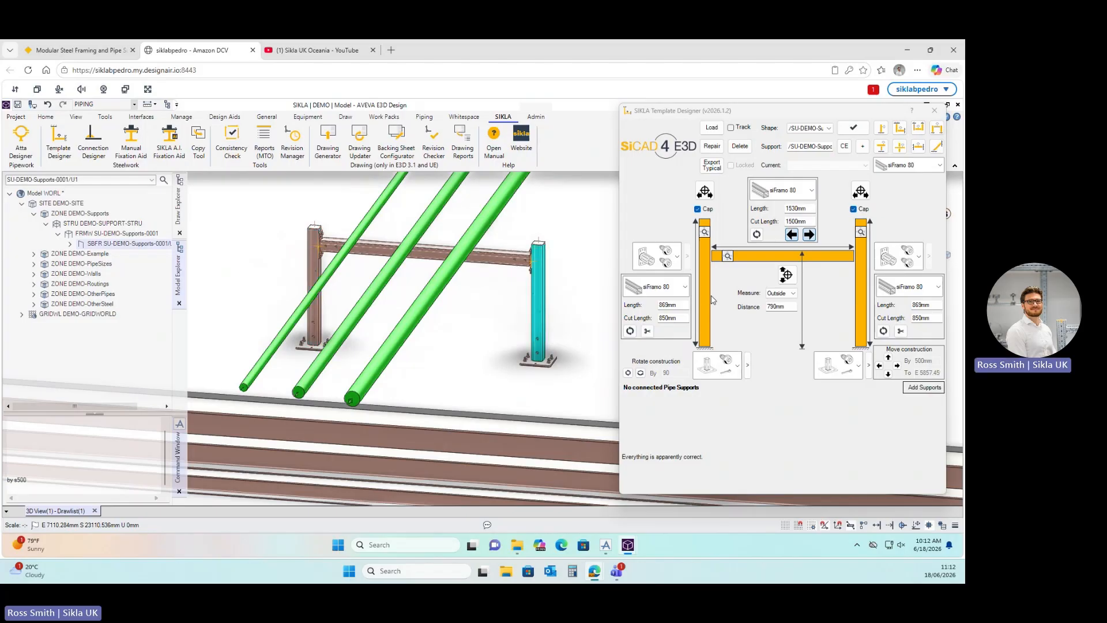
Browse the post base fittings, then choose a top STA F 80 fitting for the beam-to-post joint.
{"action": "left_click", "coordinate": [738, 369]}
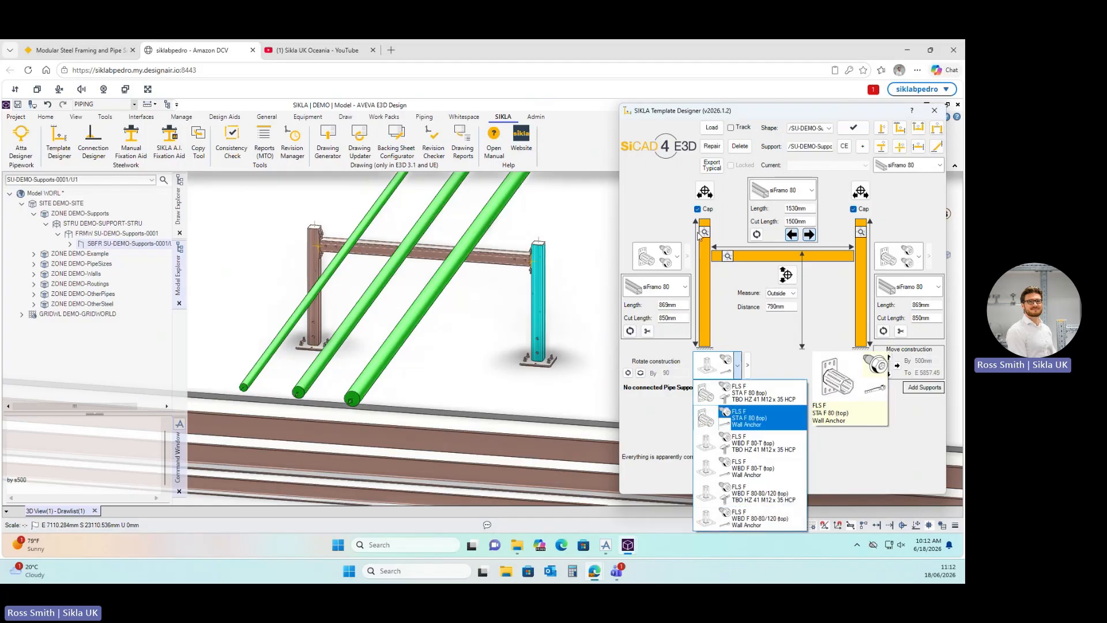
{"action": "left_click", "coordinate": [752, 338]}
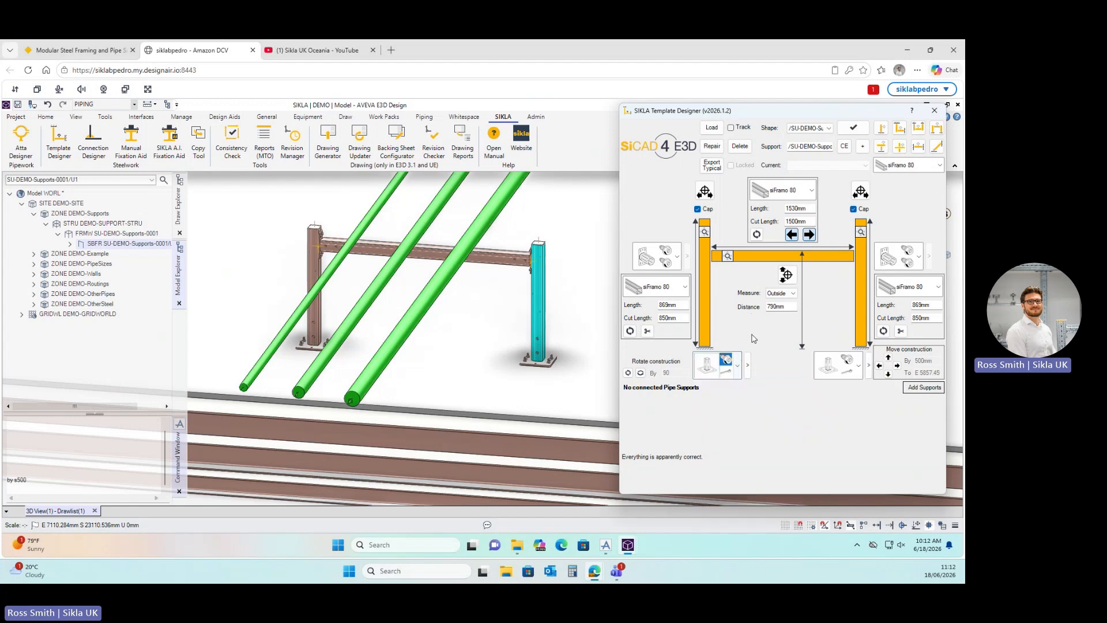
{"action": "left_click", "coordinate": [727, 256]}
{"action": "mouse_move", "coordinate": [683, 258]}
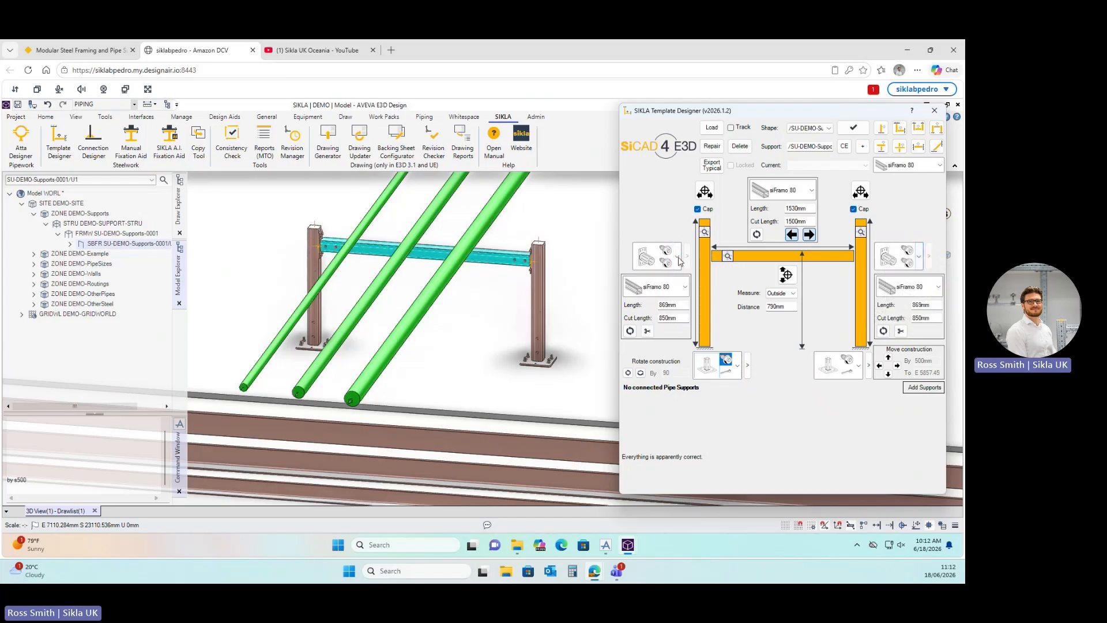
{"action": "scroll", "coordinate": [537, 266], "scroll_direction": "up", "scroll_amount": 4}
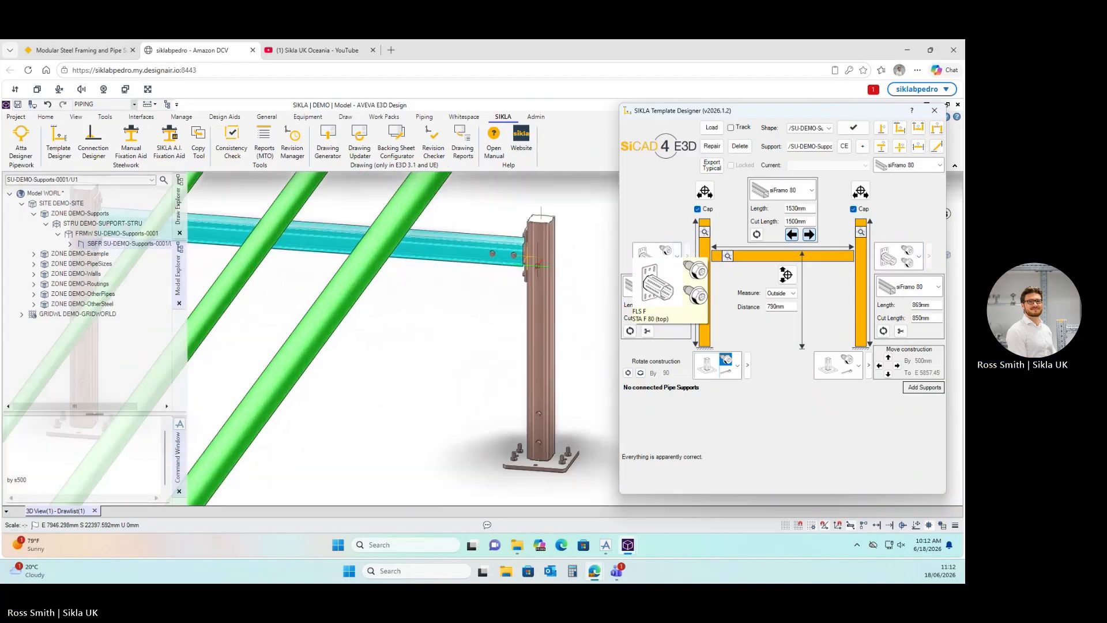
{"action": "left_click", "coordinate": [678, 255]}
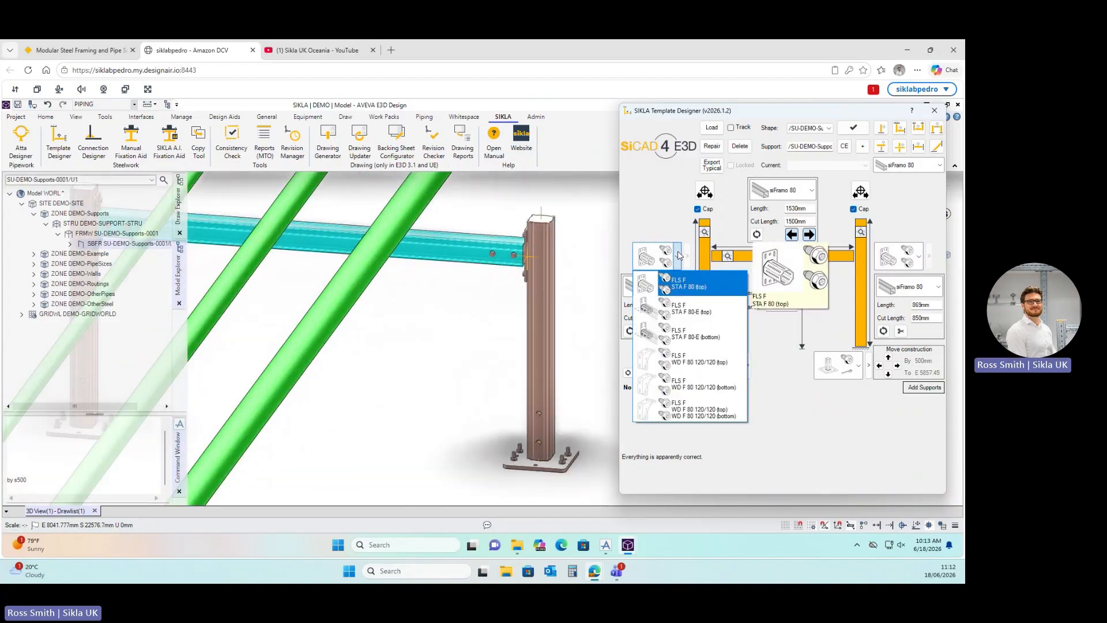
{"action": "left_click", "coordinate": [696, 309]}
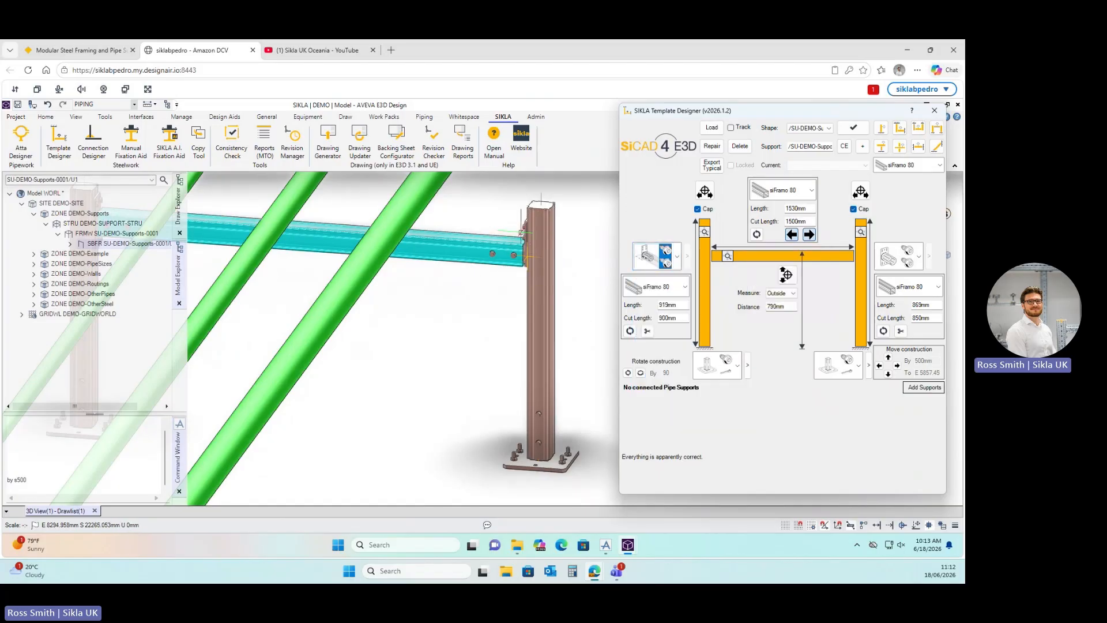
Set the left post-top connector to FLS F STA F 80-E (top) and zoom out.
{"action": "scroll", "coordinate": [520, 229], "scroll_direction": "up", "scroll_amount": 5}
{"action": "scroll", "coordinate": [521, 229], "scroll_direction": "down", "scroll_amount": 6}
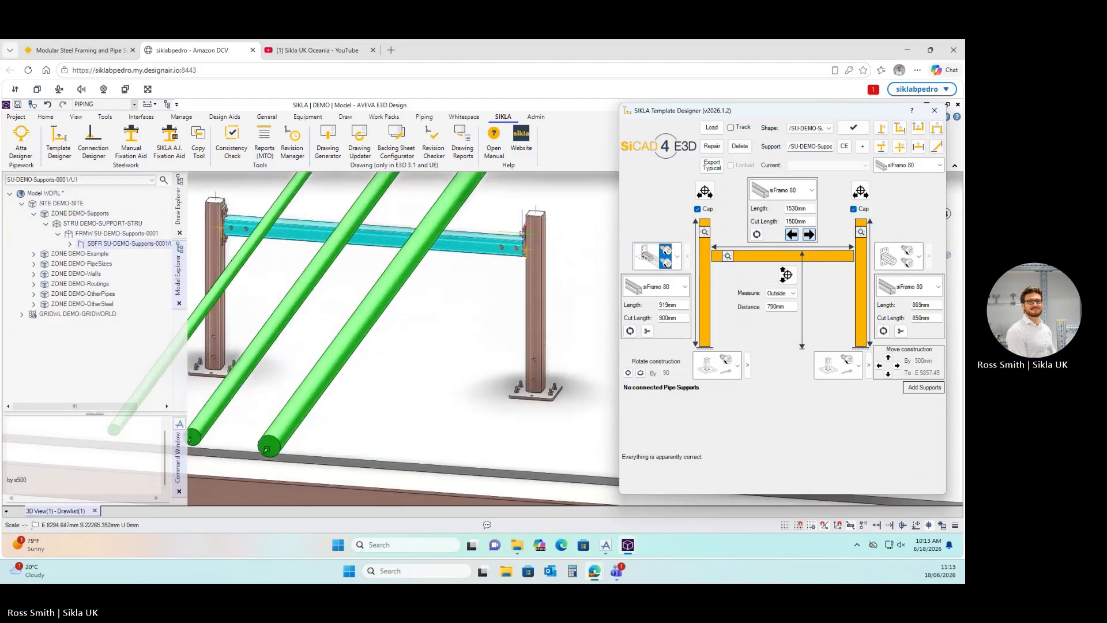
{"action": "scroll", "coordinate": [521, 229], "scroll_direction": "up", "scroll_amount": 5}
{"action": "left_click", "coordinate": [678, 256]}
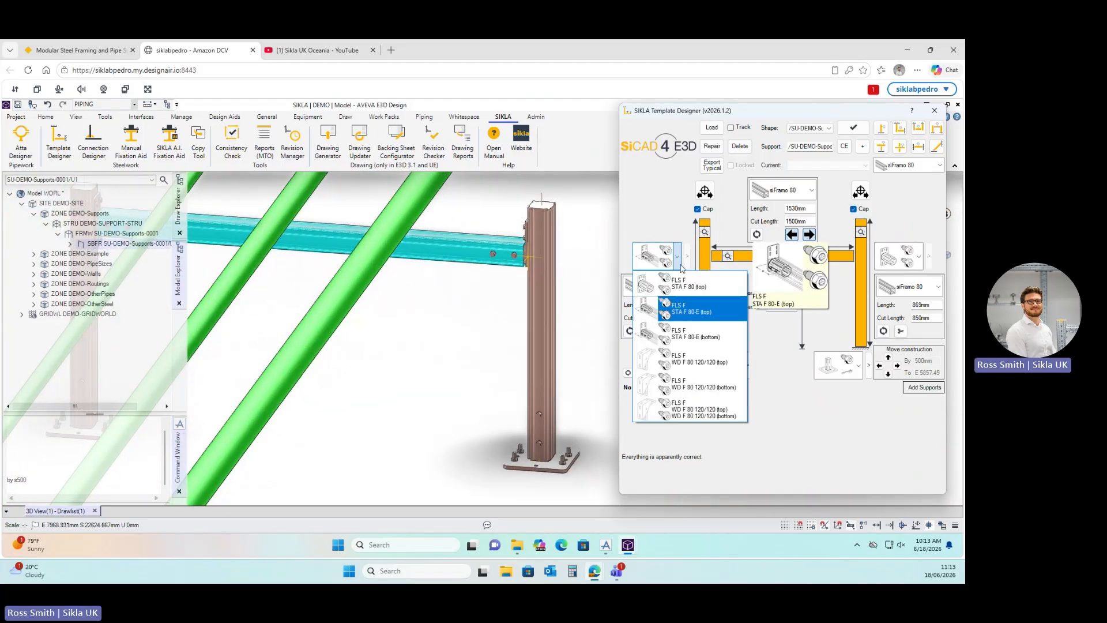
{"action": "left_click", "coordinate": [702, 308]}
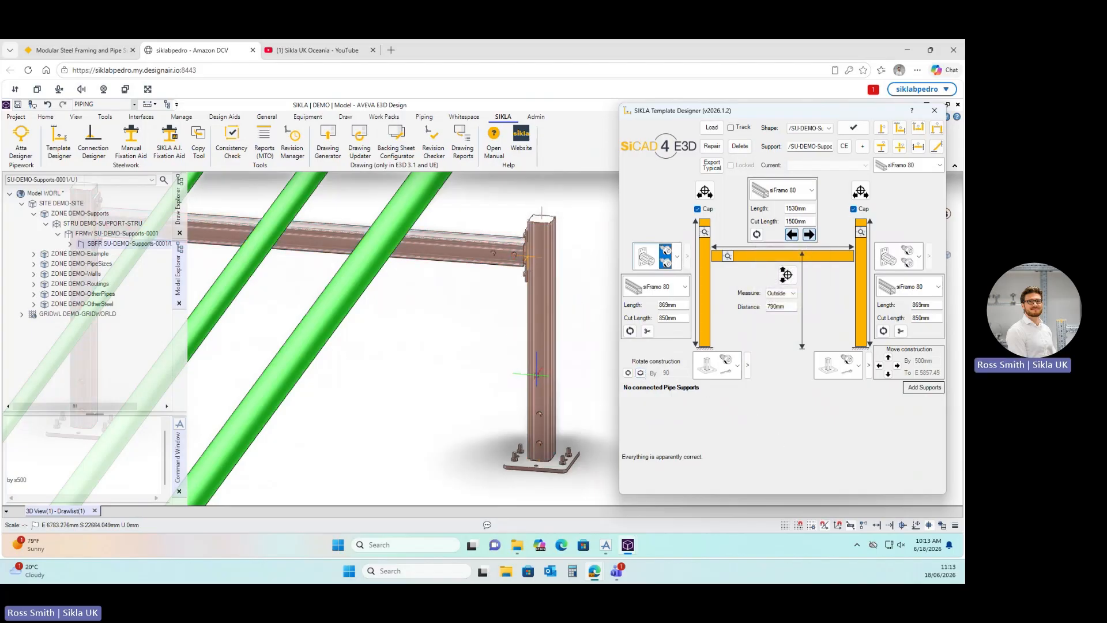
{"action": "scroll", "coordinate": [536, 375], "scroll_direction": "down", "scroll_amount": 5}
{"action": "scroll", "coordinate": [536, 374], "scroll_direction": "down", "scroll_amount": 5}
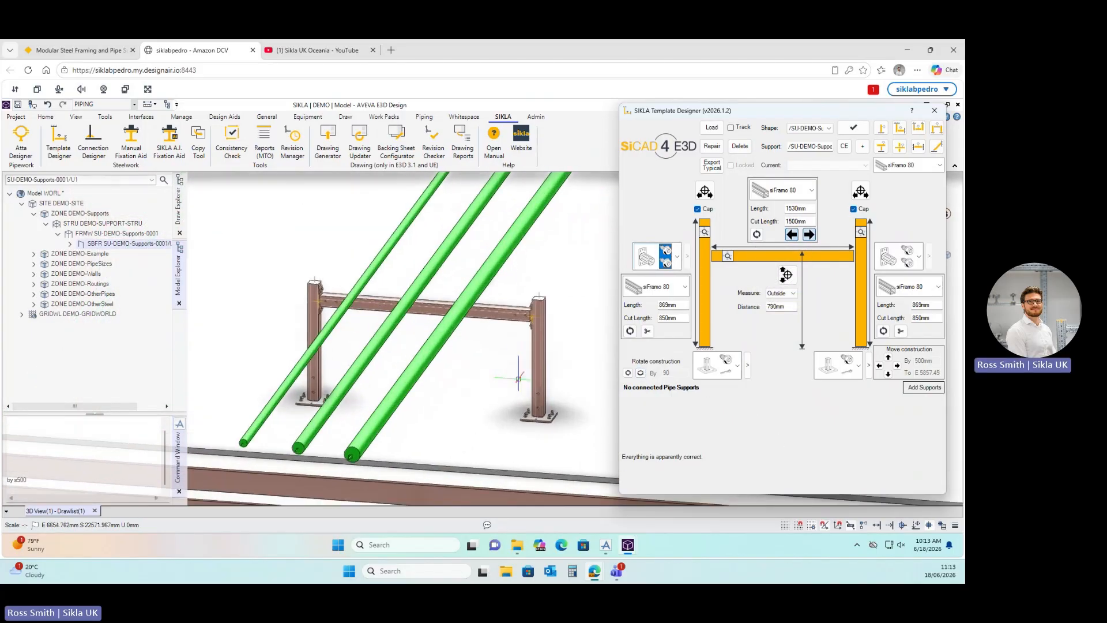
Switch the left and right post profiles from siFramo 80 to siFramo 100, giving 919 mm legs.
{"action": "key", "text": "ctrl"}
{"action": "key", "text": "ctrl"}
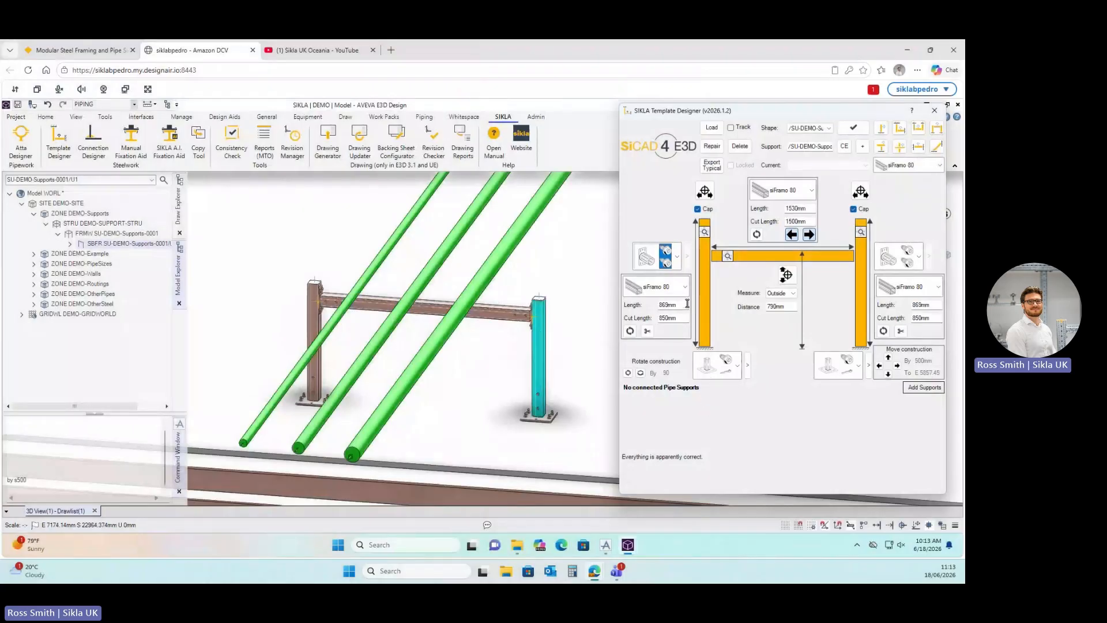
{"action": "left_click", "coordinate": [685, 287]}
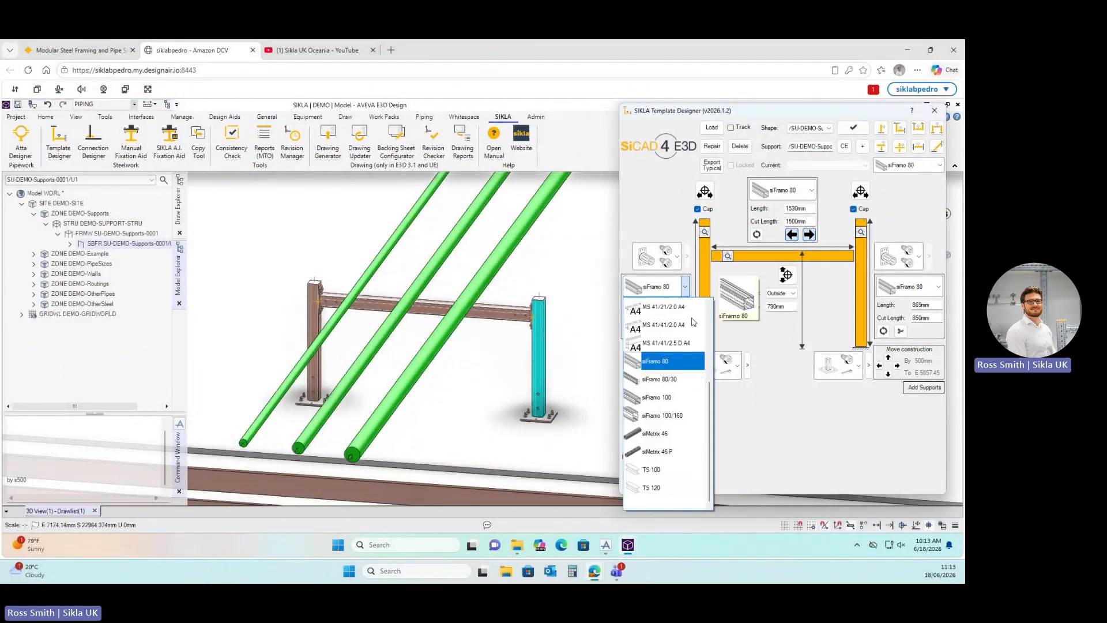
{"action": "left_click", "coordinate": [657, 397]}
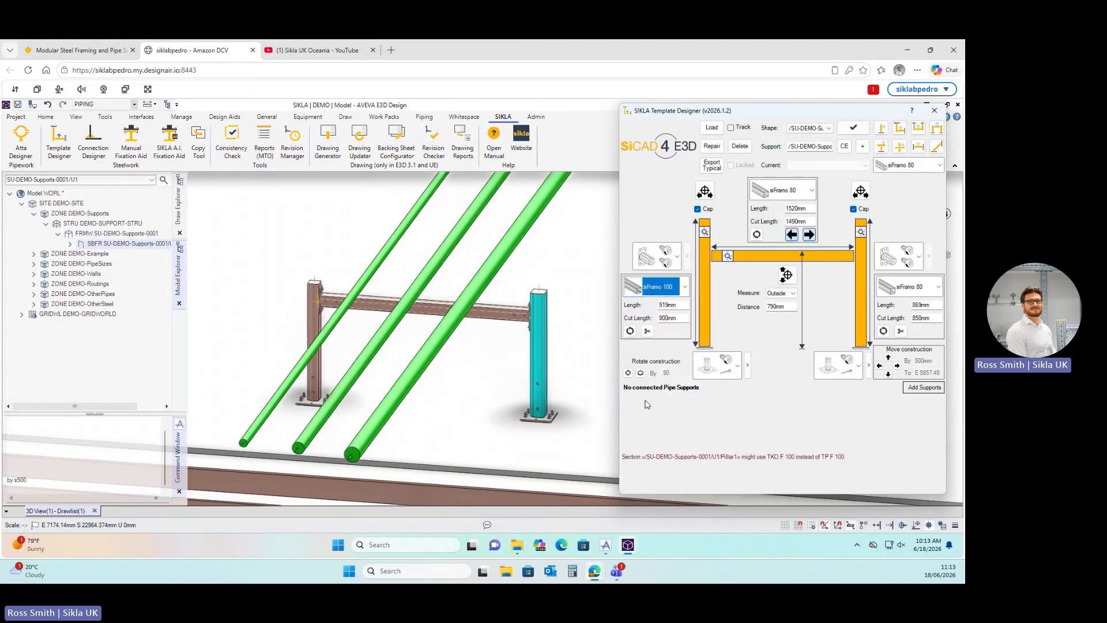
{"action": "left_click", "coordinate": [938, 290]}
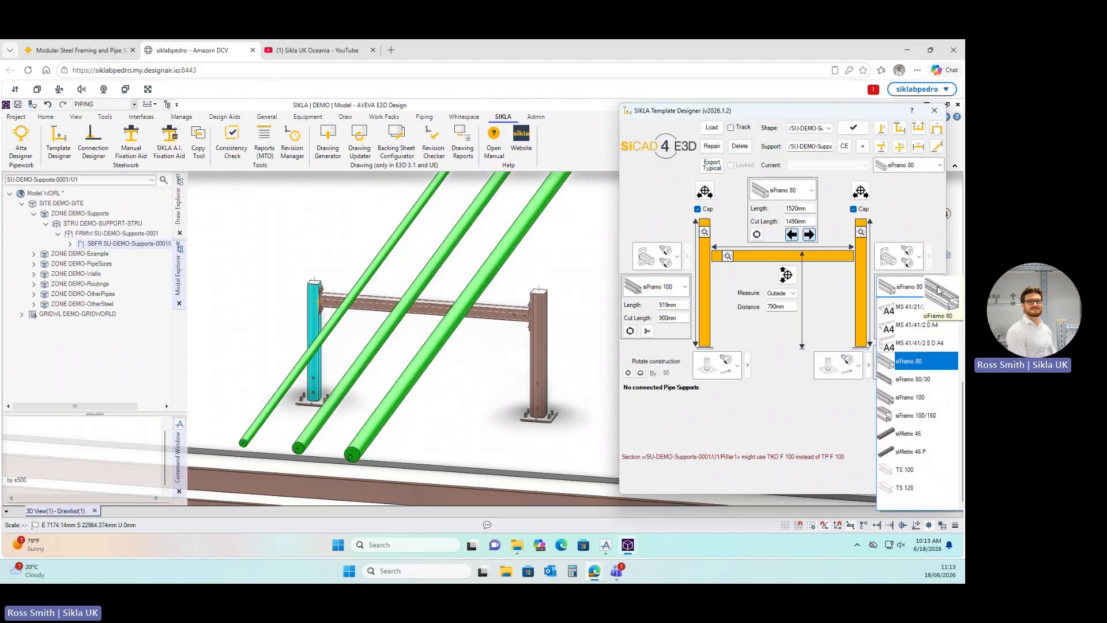
{"action": "left_click", "coordinate": [922, 398]}
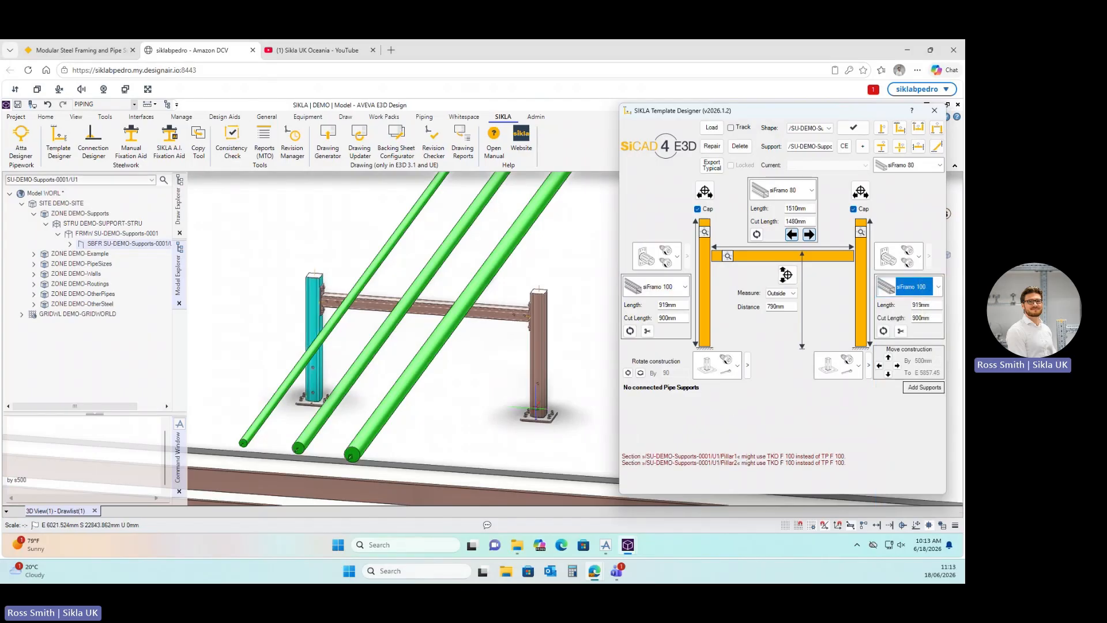
{"action": "scroll", "coordinate": [533, 377], "scroll_direction": "up", "scroll_amount": 5}
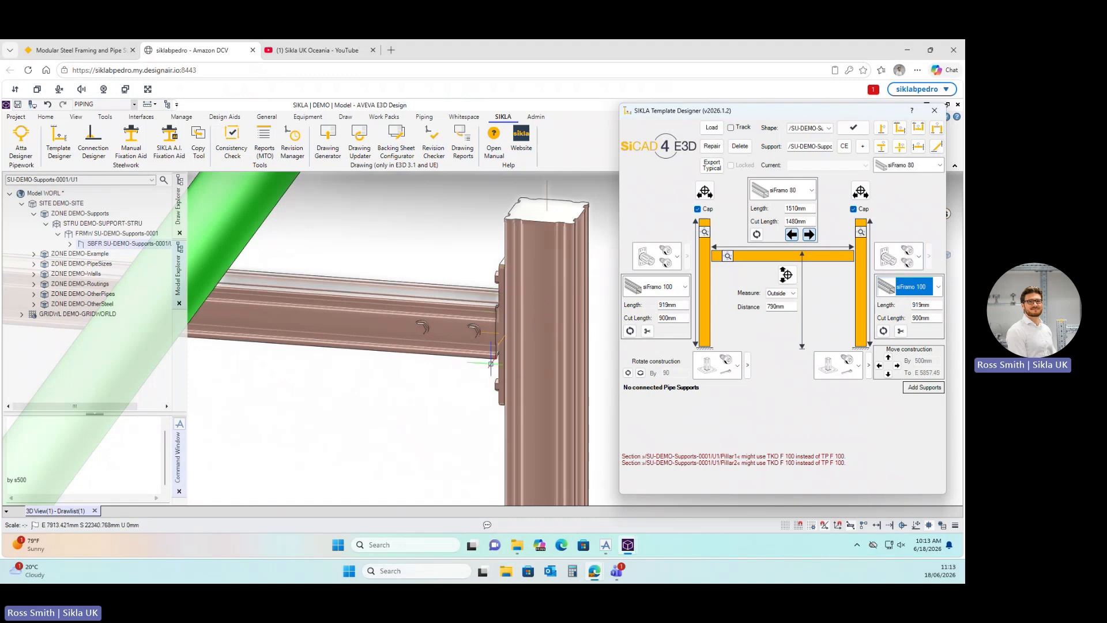
{"action": "scroll", "coordinate": [491, 363], "scroll_direction": "down", "scroll_amount": 5}
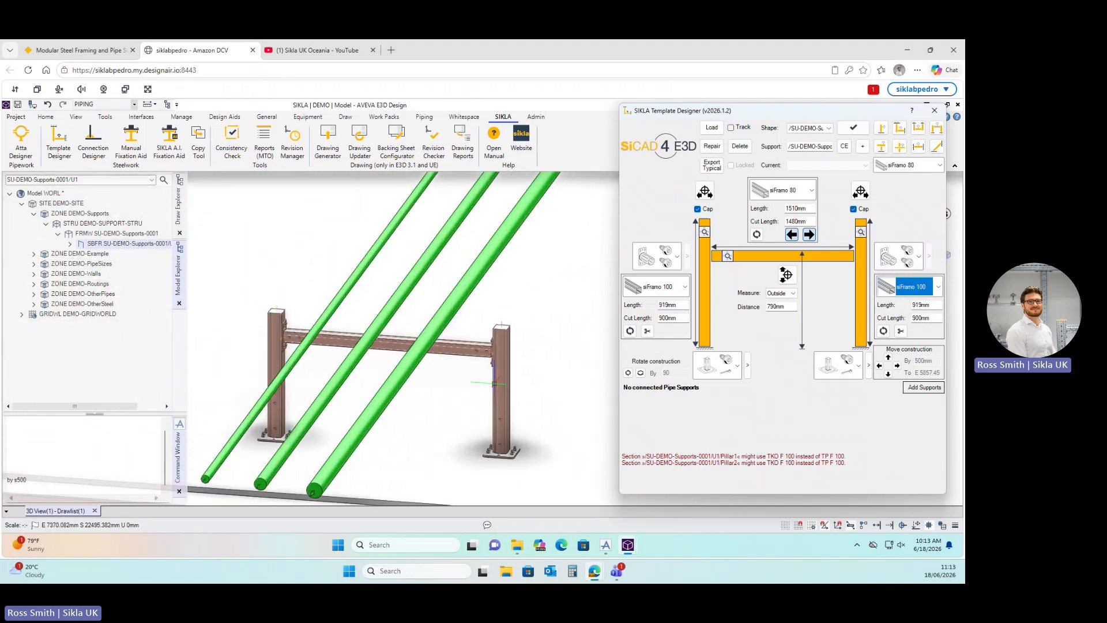
{"action": "scroll", "coordinate": [494, 384], "scroll_direction": "down", "scroll_amount": 2}
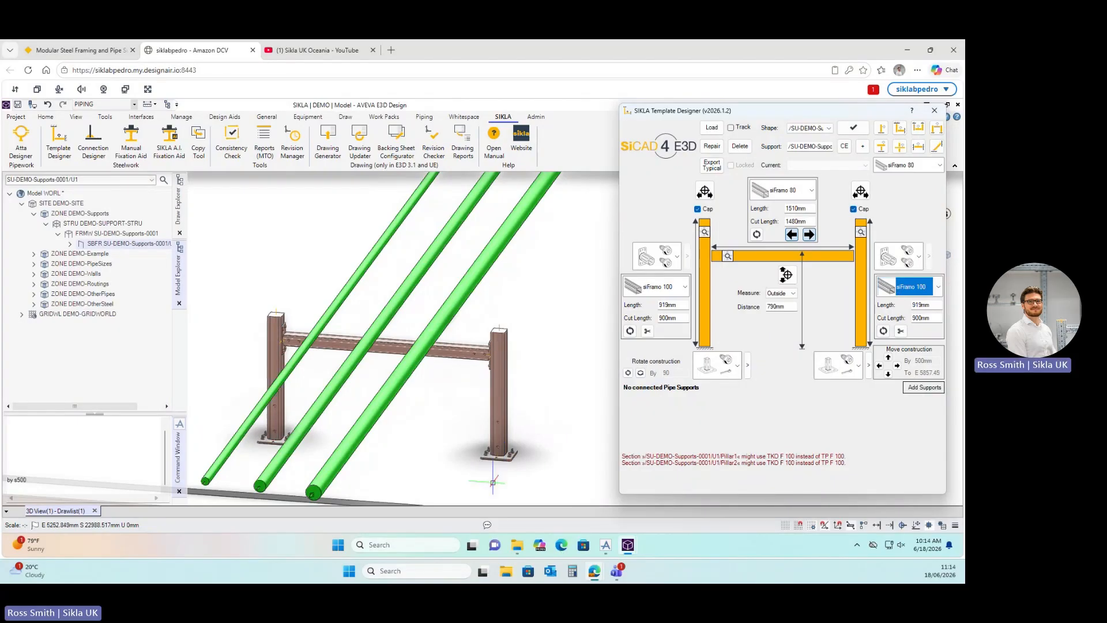
{"action": "scroll", "coordinate": [503, 464], "scroll_direction": "up", "scroll_amount": 5}
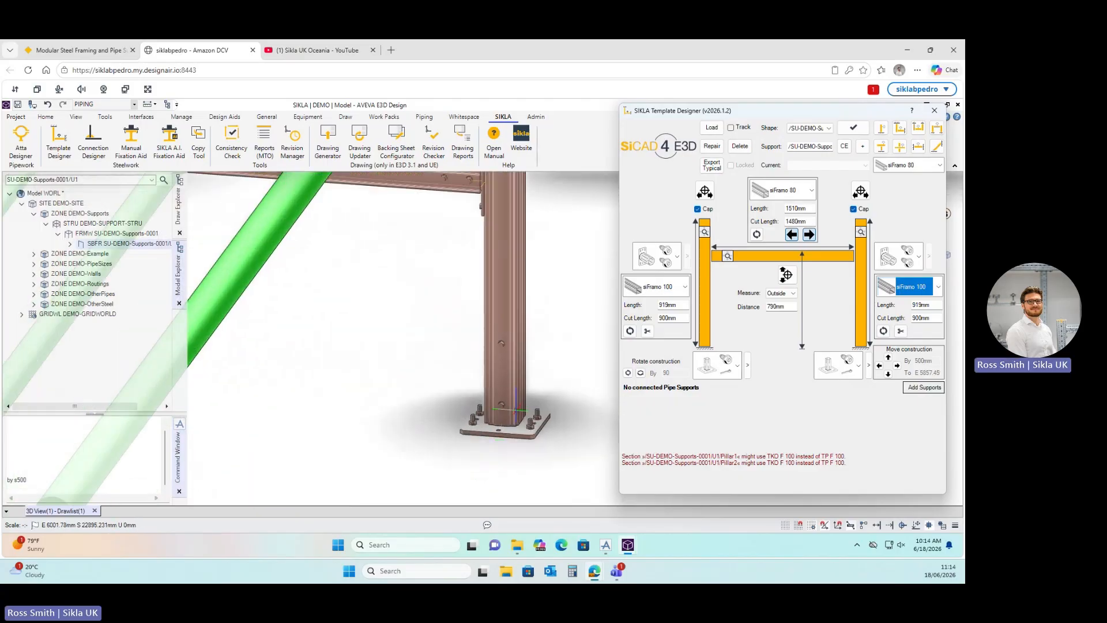
{"action": "key", "text": "F8"}
{"action": "key", "text": "F8"}
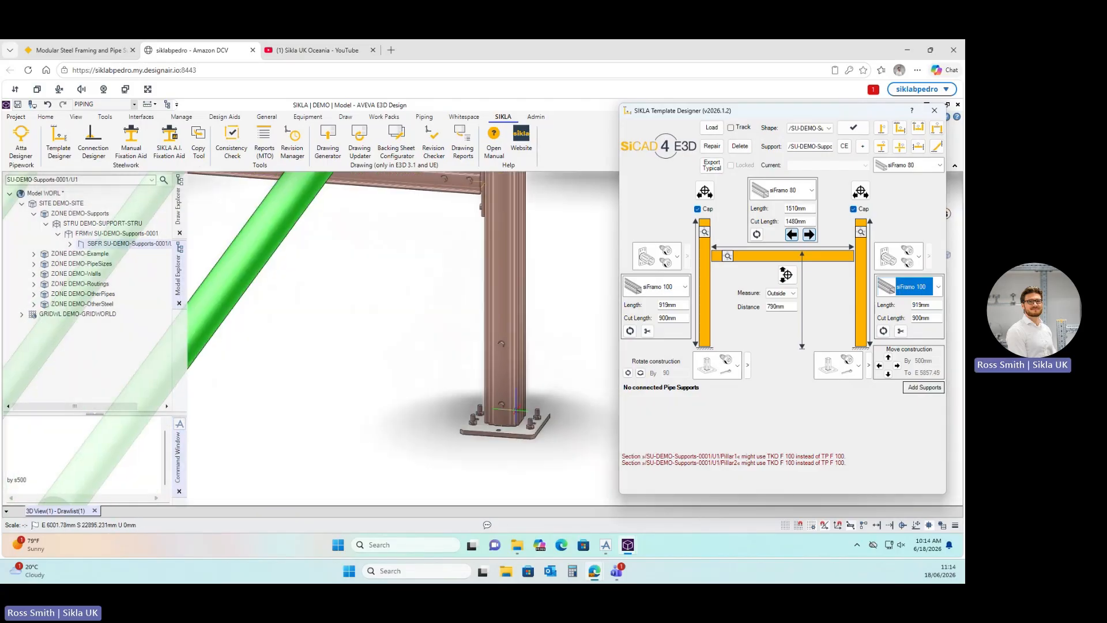
{"action": "scroll", "coordinate": [516, 410], "scroll_direction": "down", "scroll_amount": 5}
{"action": "scroll", "coordinate": [505, 389], "scroll_direction": "up", "scroll_amount": 4}
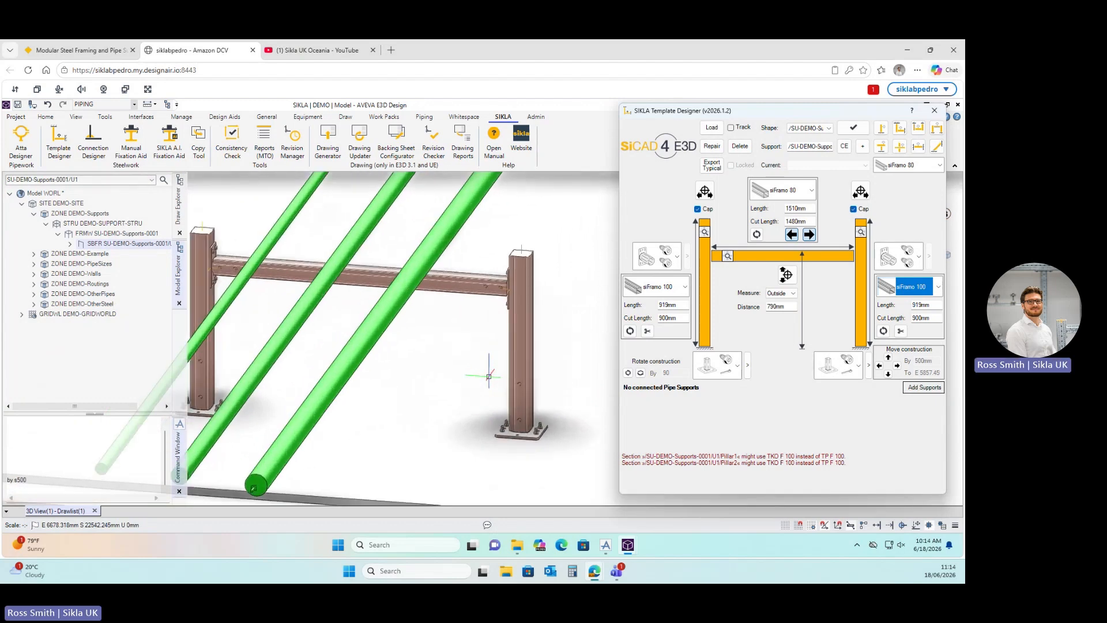
{"action": "scroll", "coordinate": [489, 376], "scroll_direction": "up", "scroll_amount": 2}
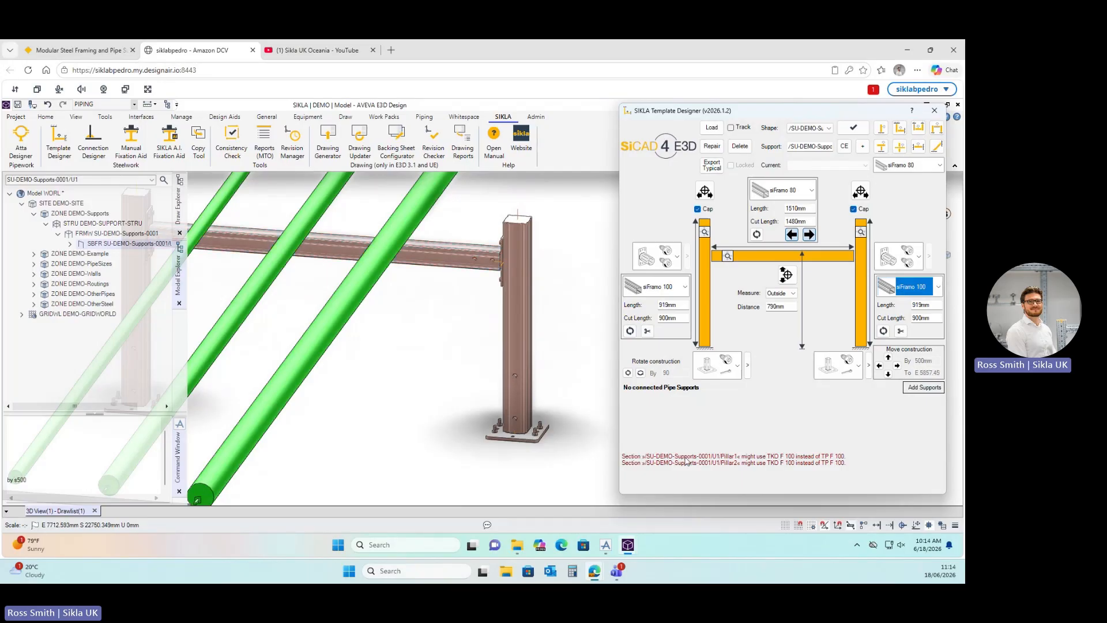
{"action": "key", "text": "ctrl"}
{"action": "key", "text": "ctrl"}
Try the TKO F 100 Wall Anchor base plate on the right and left posts.
{"action": "left_click", "coordinate": [859, 365]}
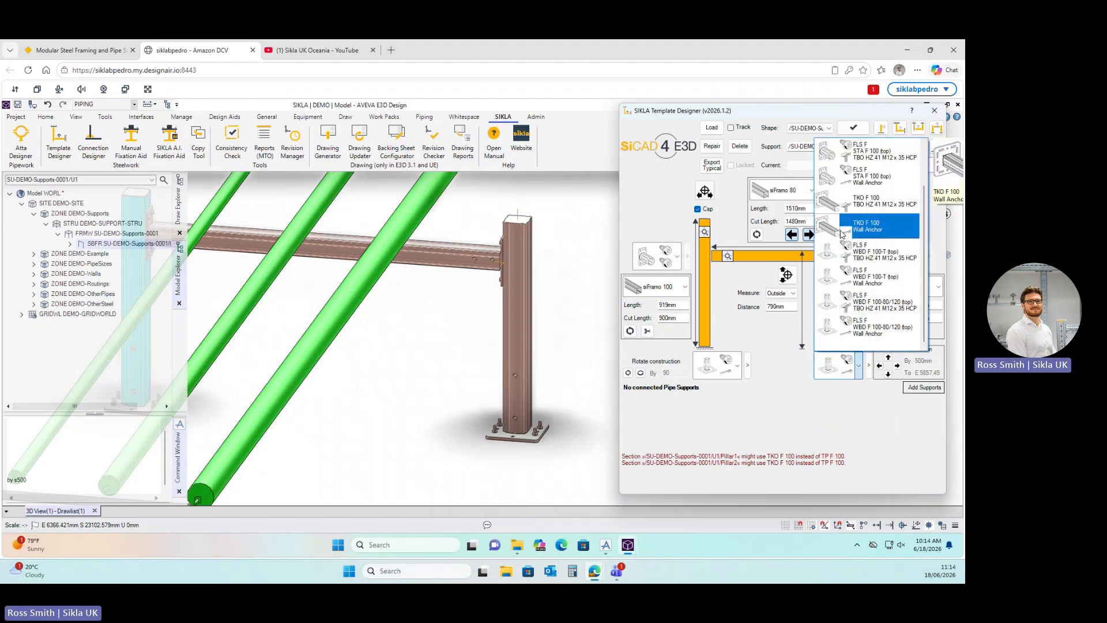
{"action": "left_click", "coordinate": [873, 230]}
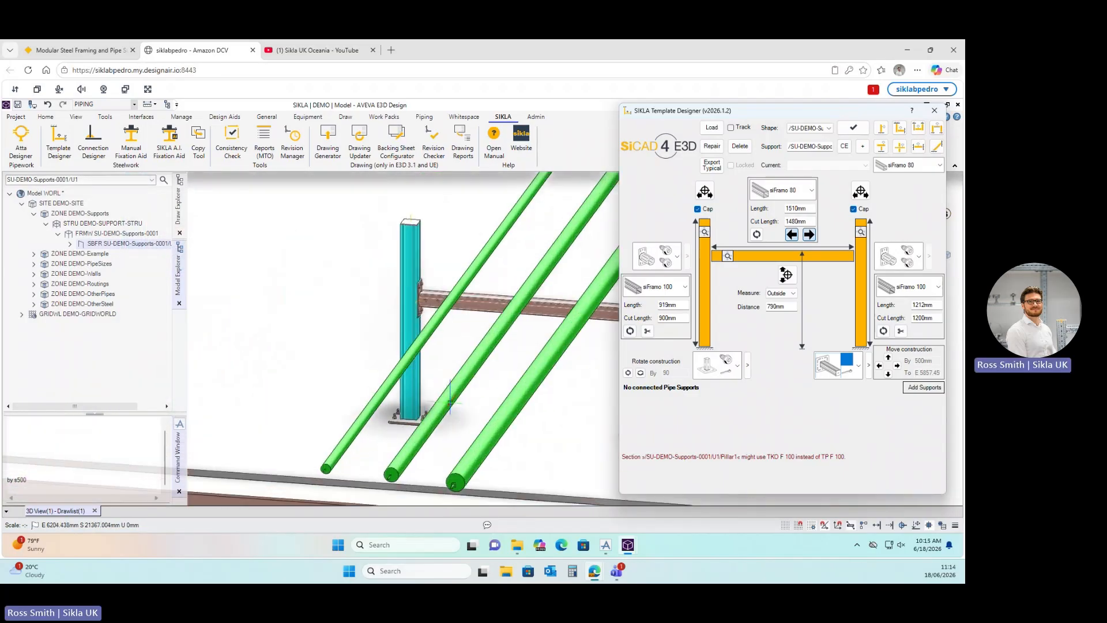
{"action": "scroll", "coordinate": [432, 411], "scroll_direction": "up", "scroll_amount": 2}
{"action": "scroll", "coordinate": [431, 410], "scroll_direction": "down", "scroll_amount": 2}
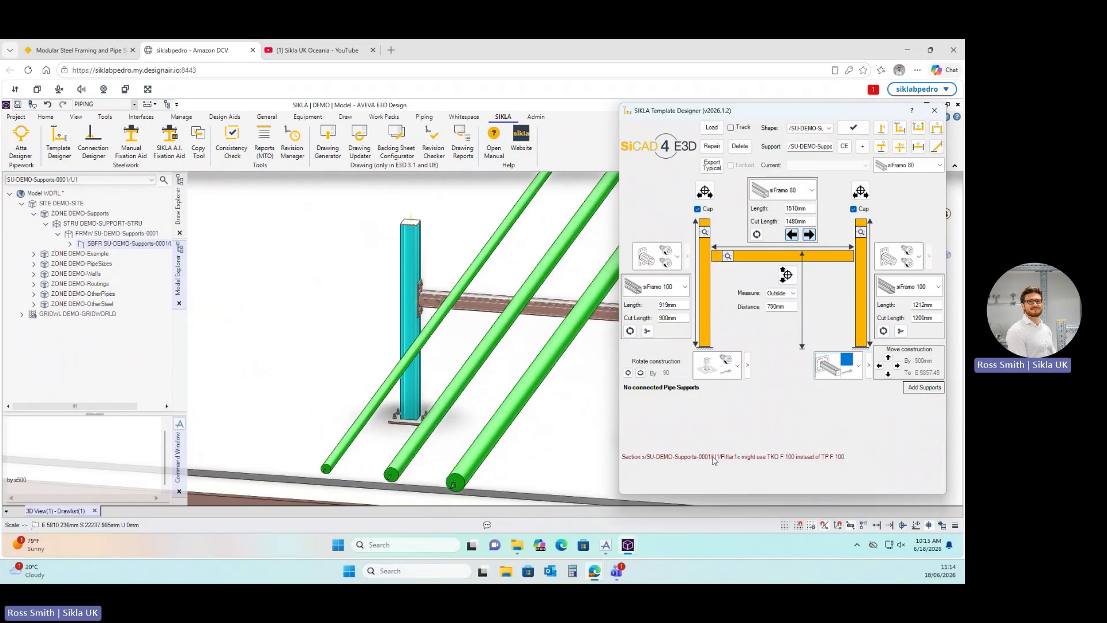
{"action": "scroll", "coordinate": [464, 403], "scroll_direction": "down", "scroll_amount": 2}
{"action": "scroll", "coordinate": [596, 412], "scroll_direction": "up", "scroll_amount": 3}
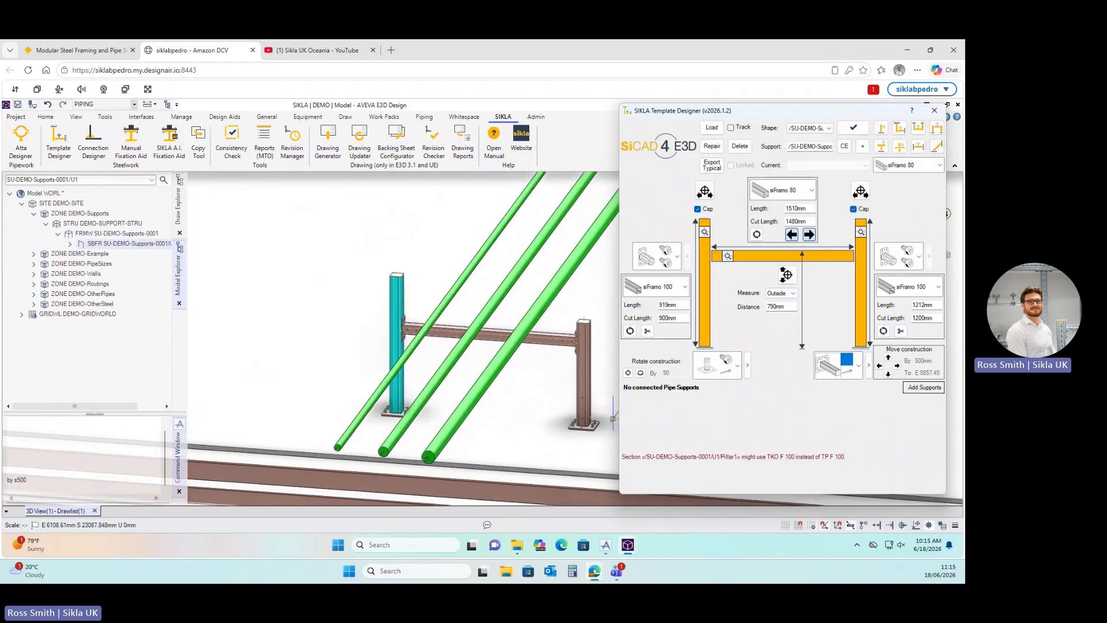
{"action": "scroll", "coordinate": [590, 420], "scroll_direction": "up", "scroll_amount": 1}
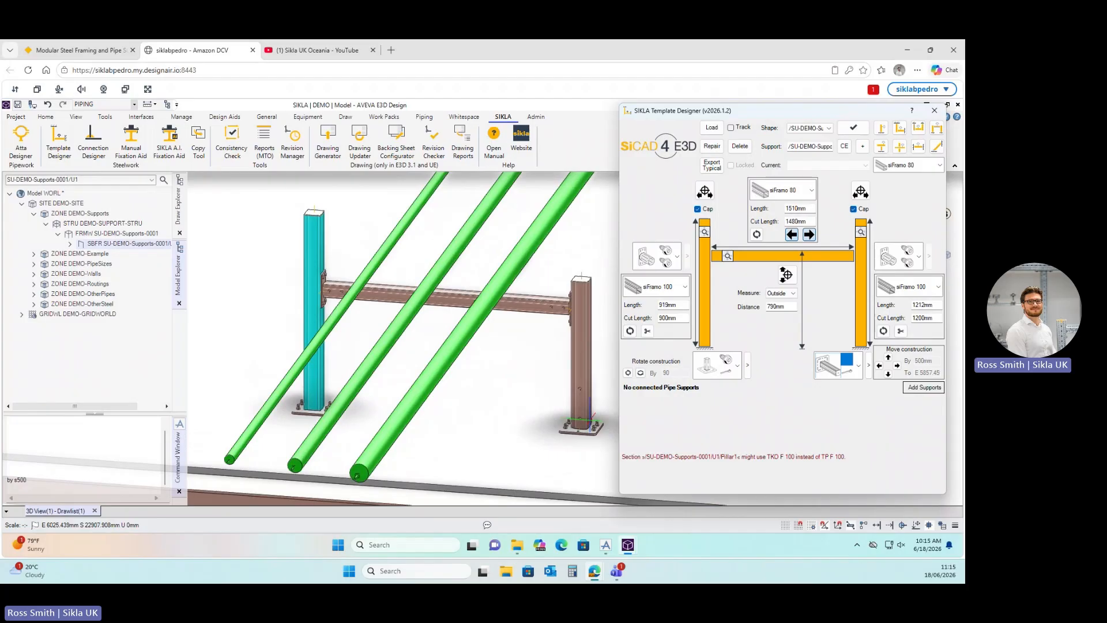
{"action": "left_click", "coordinate": [737, 370]}
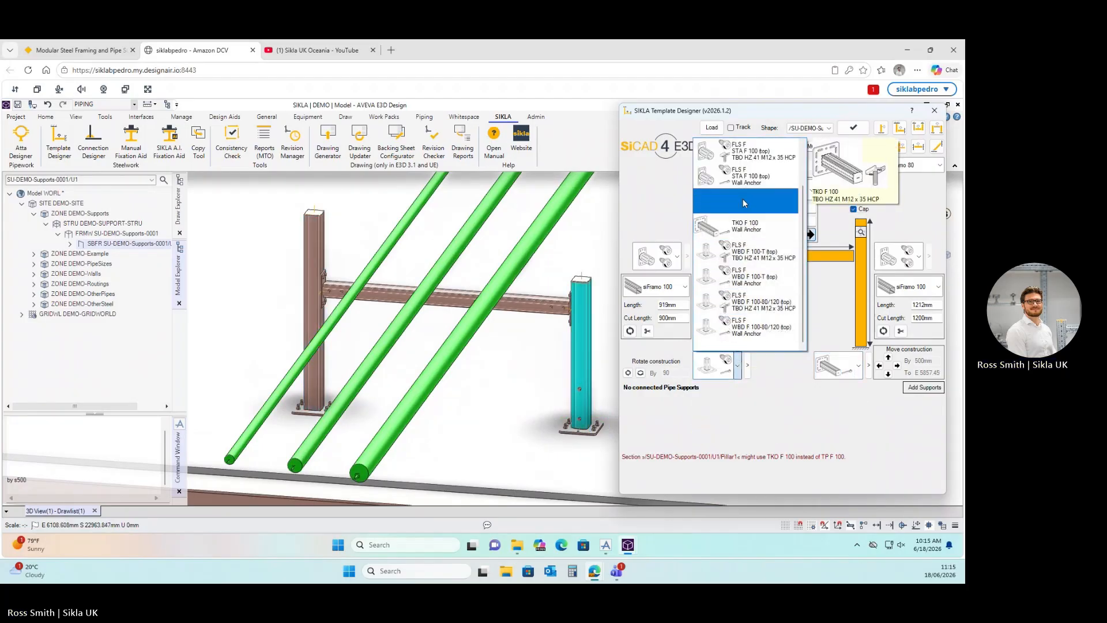
{"action": "left_click", "coordinate": [744, 231]}
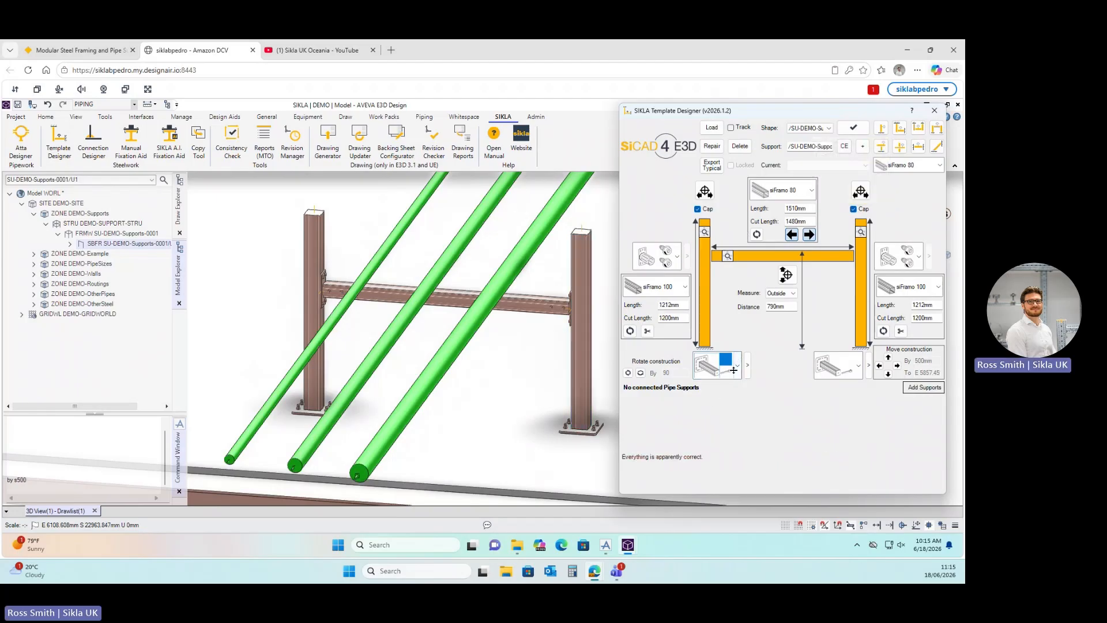
{"action": "mouse_move", "coordinate": [644, 247]}
{"action": "scroll", "coordinate": [406, 418], "scroll_direction": "down", "scroll_amount": 1}
{"action": "scroll", "coordinate": [564, 430], "scroll_direction": "up", "scroll_amount": 1}
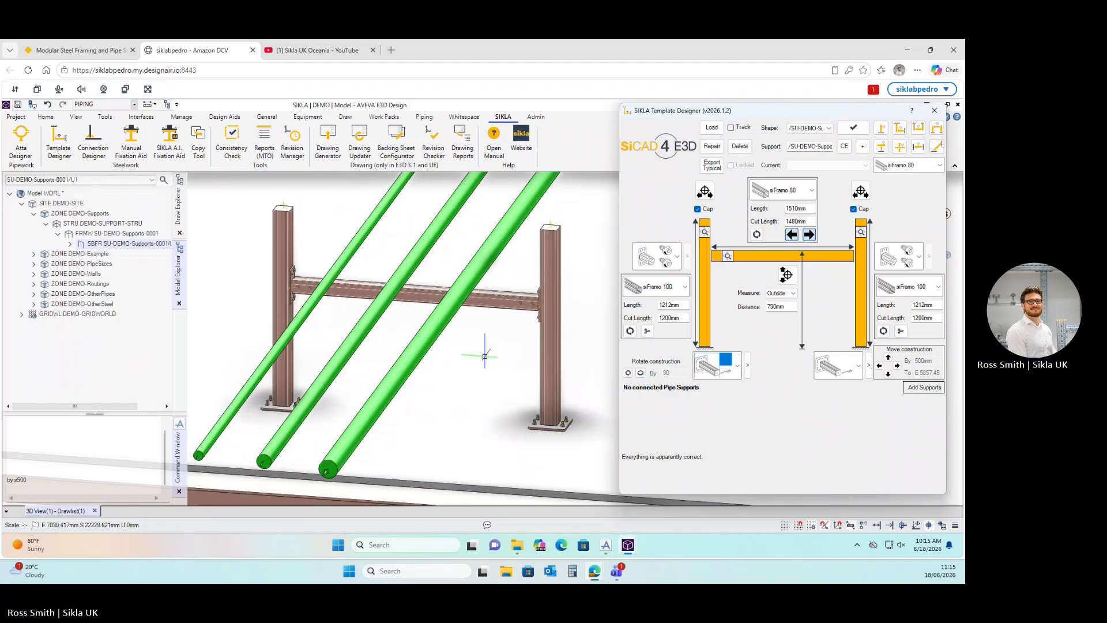
Reselect FLS F WBD F 100-80/120 (top) Wall Anchor for the left and right base plates.
{"action": "left_click", "coordinate": [740, 362]}
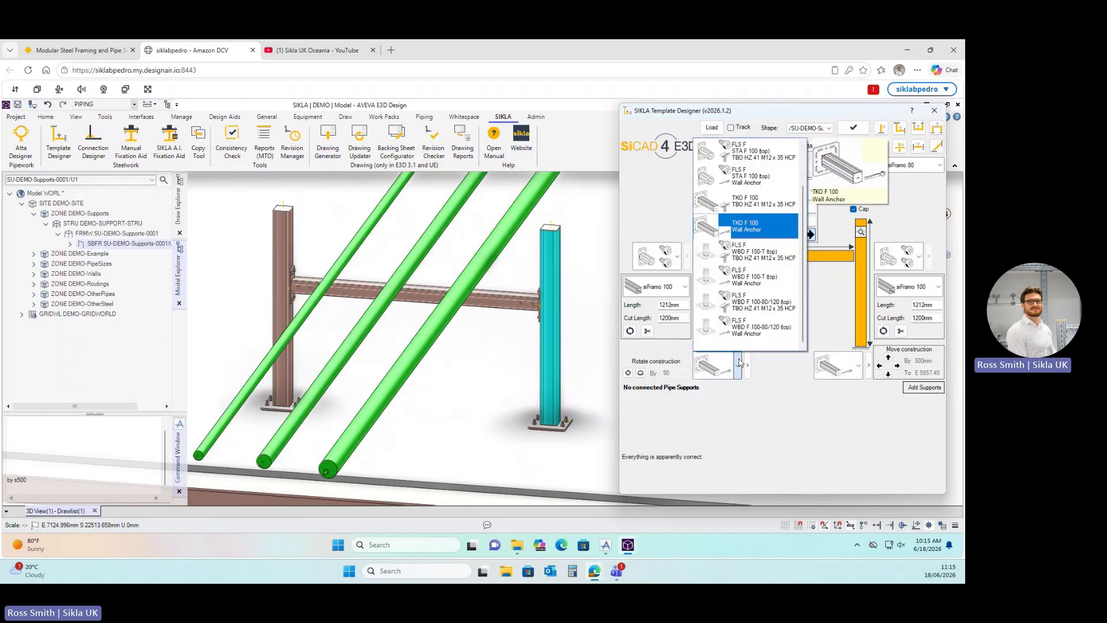
{"action": "left_click", "coordinate": [738, 363]}
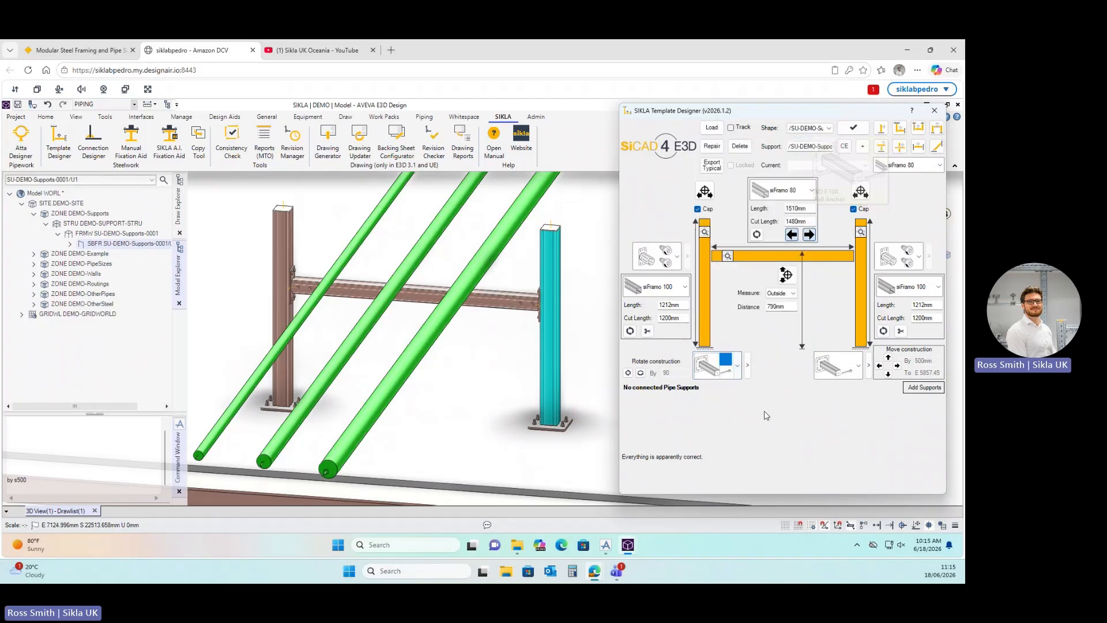
{"action": "left_click", "coordinate": [738, 364]}
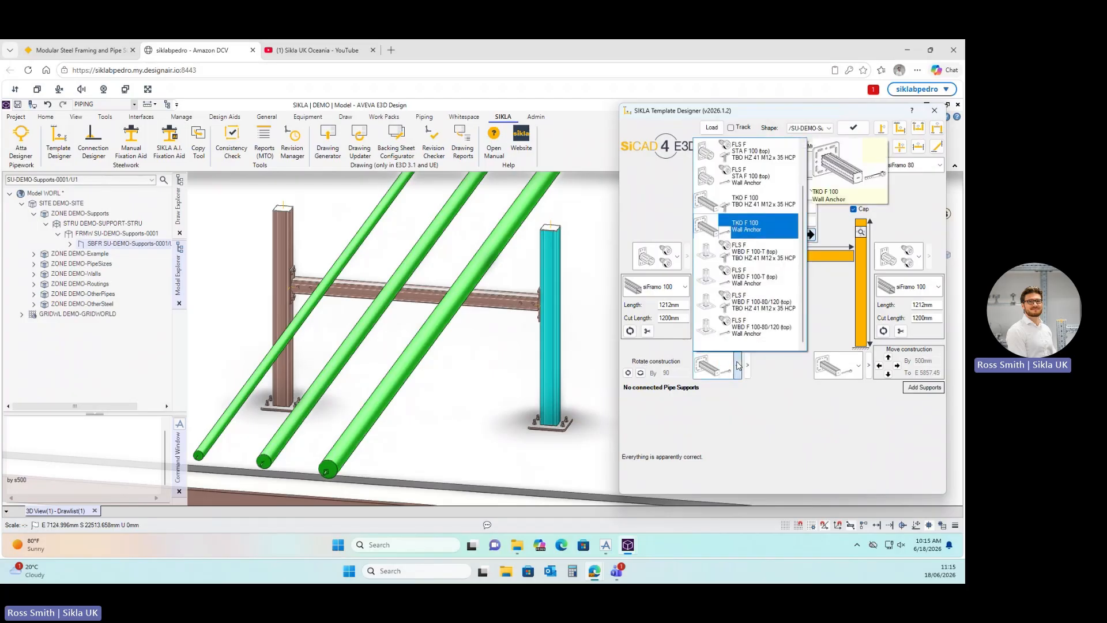
{"action": "left_click", "coordinate": [746, 329]}
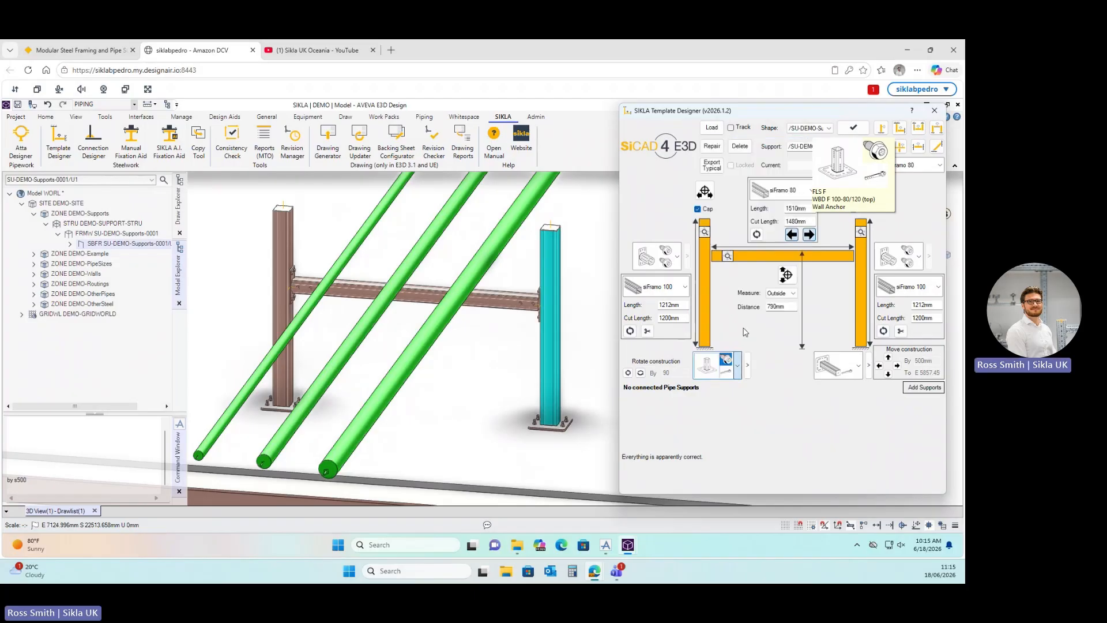
{"action": "left_click", "coordinate": [859, 365]}
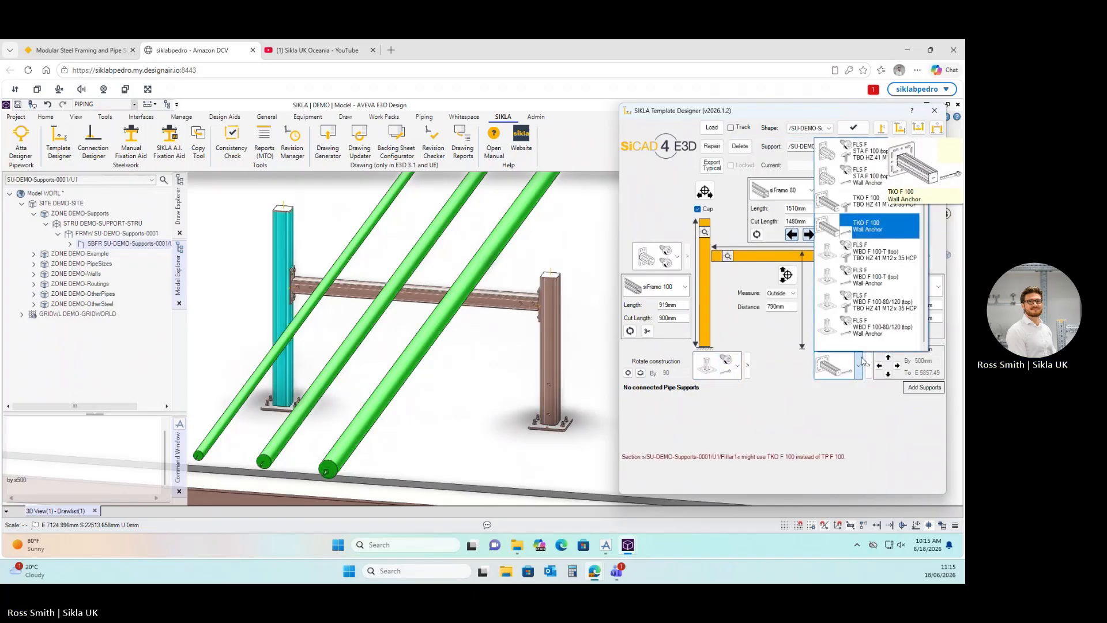
{"action": "left_click", "coordinate": [871, 331]}
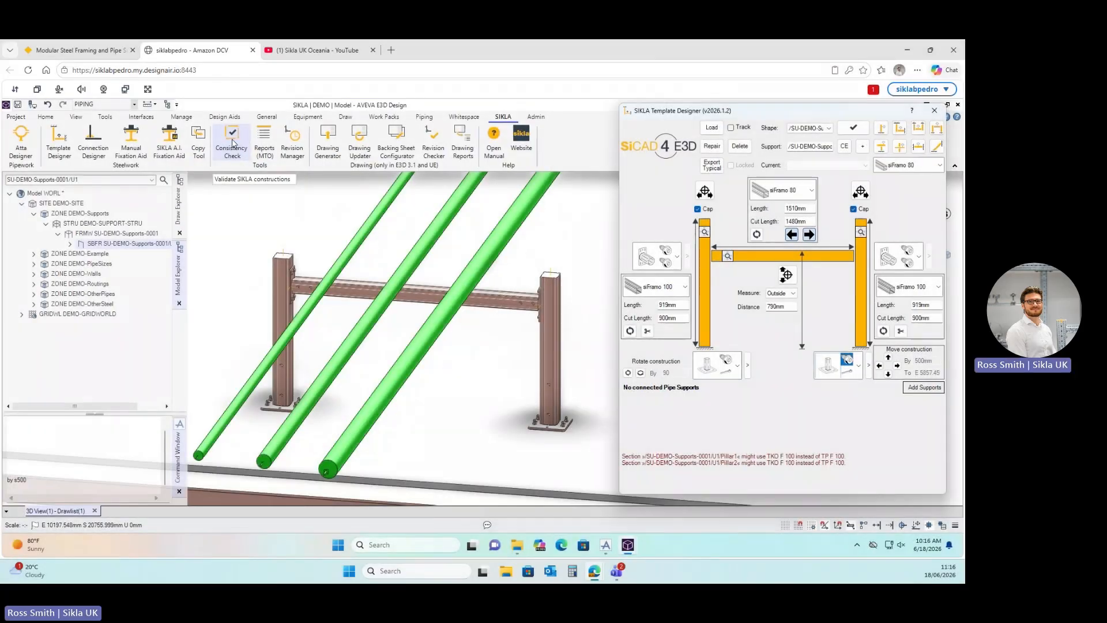
Run Check CE on the current support, review both pillars' TKO F 100 base-plate warnings, and close the results.
{"action": "left_click", "coordinate": [233, 143]}
{"action": "left_click_drag", "start_coordinate": [275, 168], "coordinate": [671, 120]}
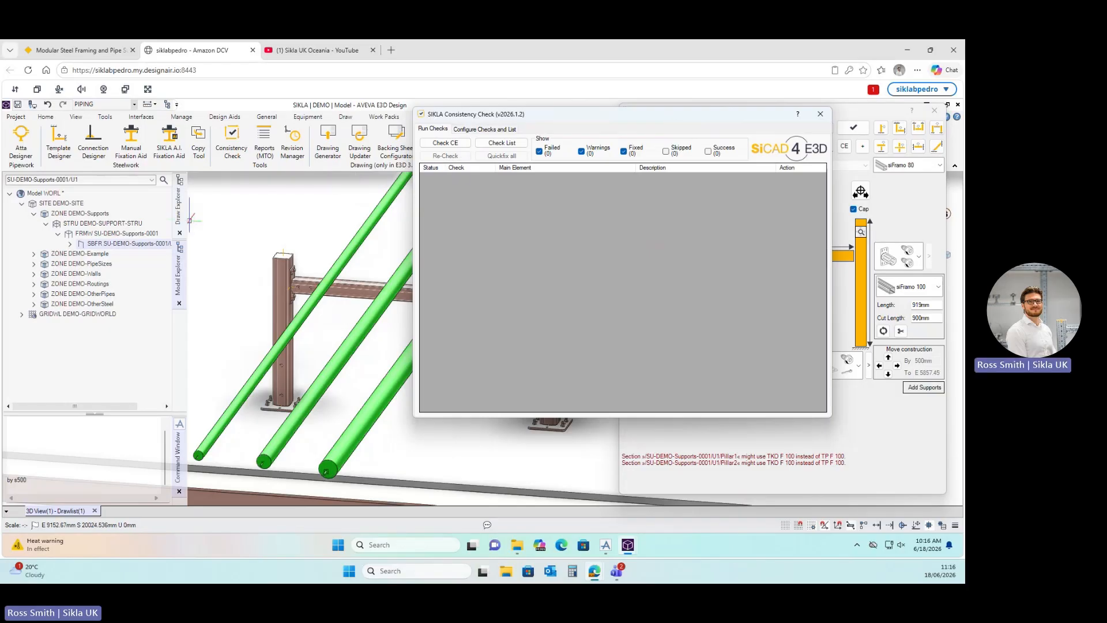
{"action": "left_click", "coordinate": [445, 143]}
{"action": "left_click_drag", "start_coordinate": [616, 122], "coordinate": [699, 124]}
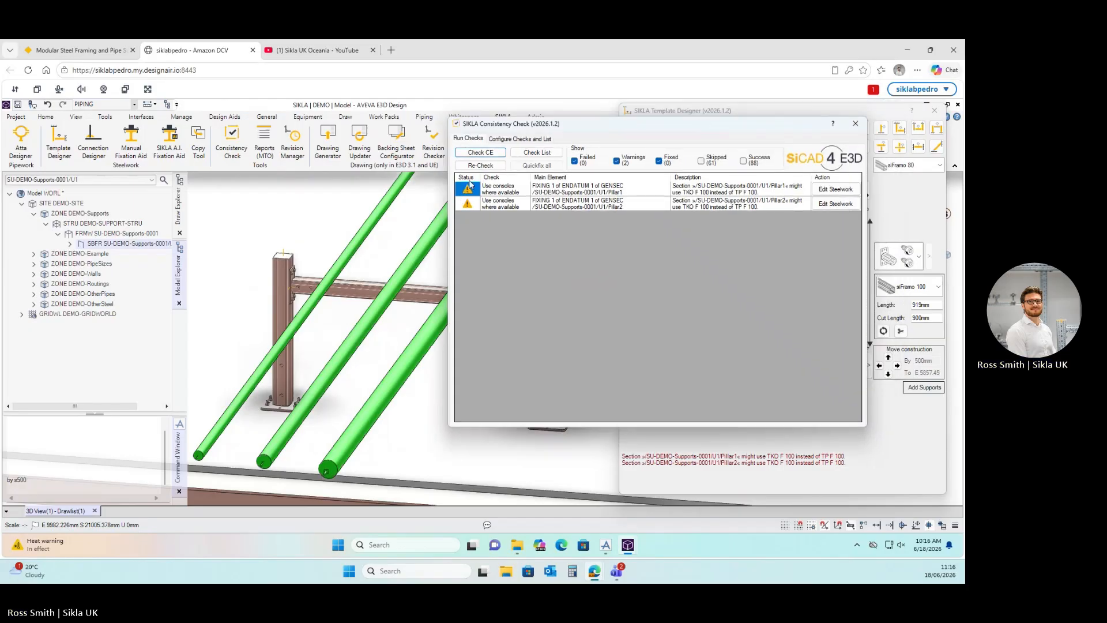
{"action": "left_click", "coordinate": [617, 162]}
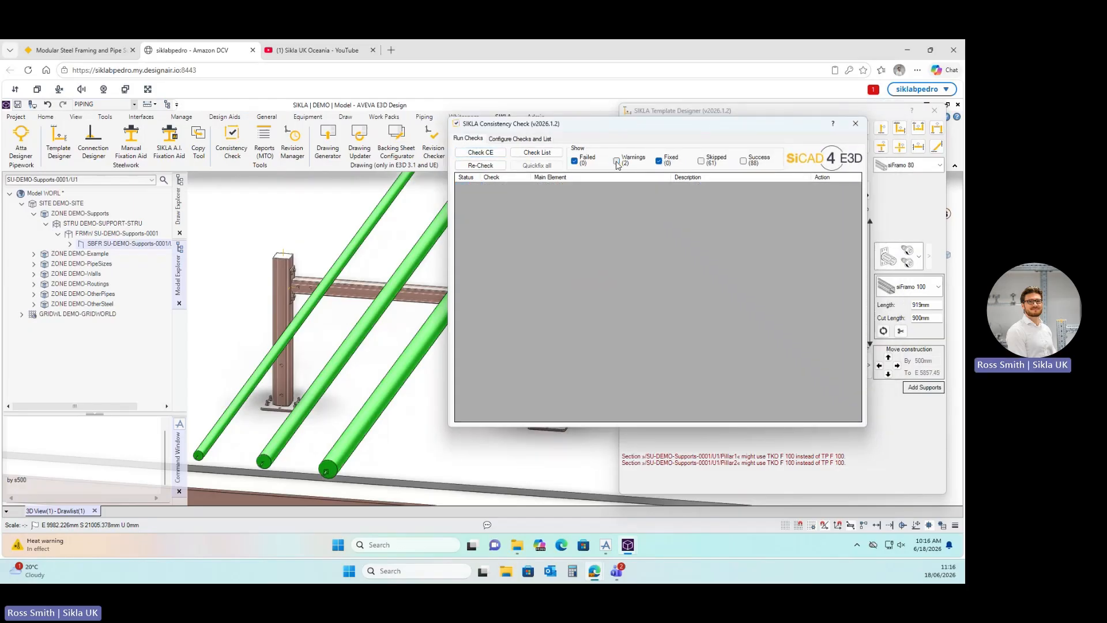
{"action": "left_click", "coordinate": [617, 162]}
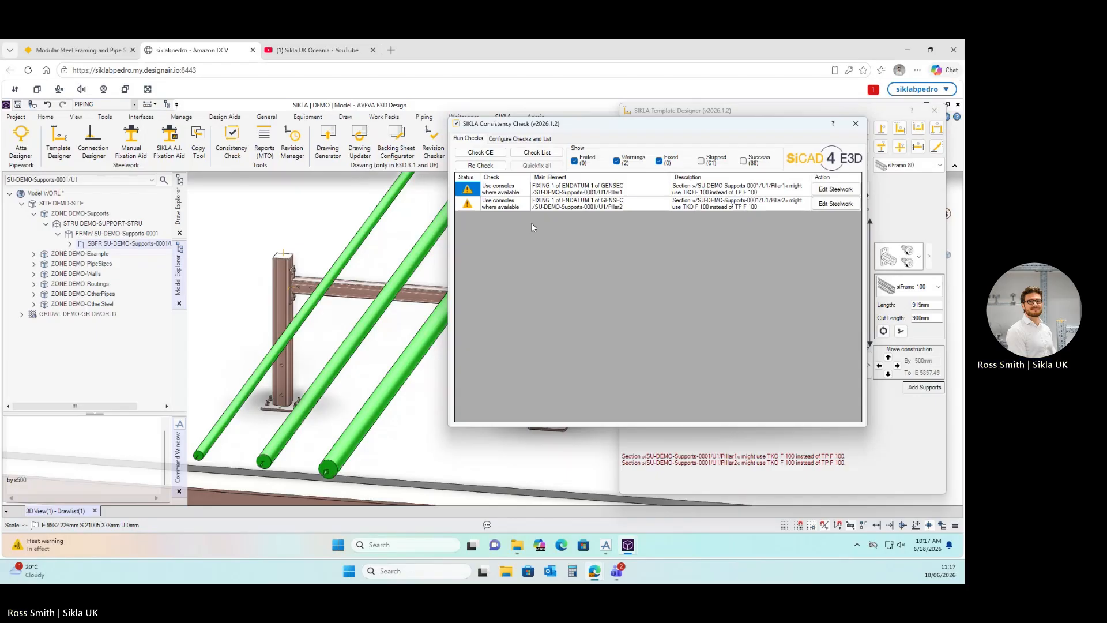
{"action": "left_click", "coordinate": [856, 124]}
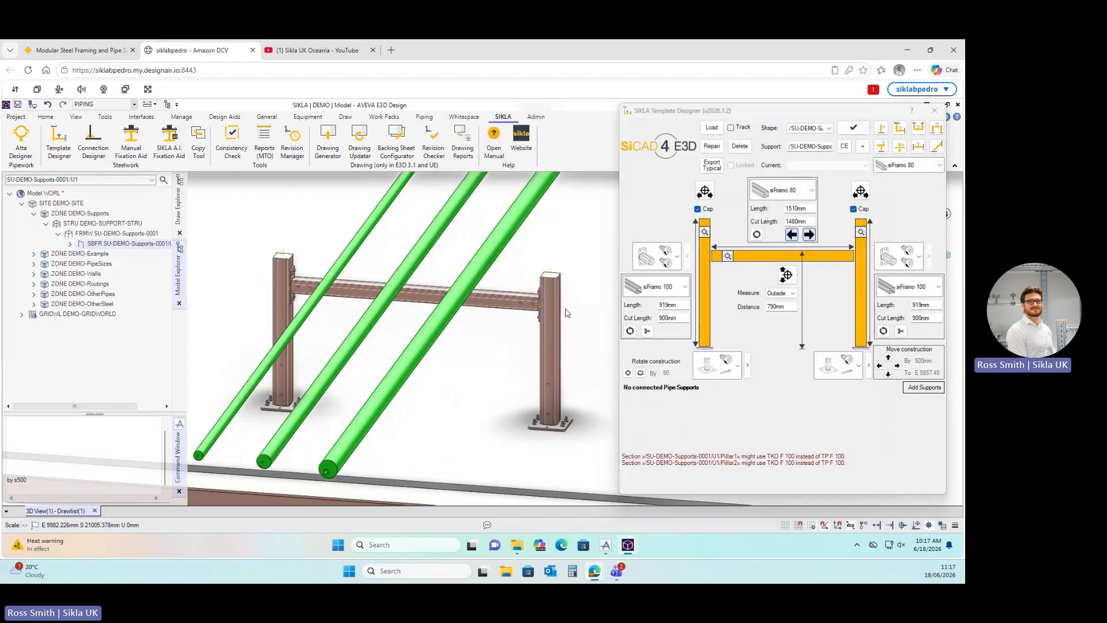
Give the left pillar a TKO F 100 Wall Anchor foot, lengthening it to 1212 mm.
{"action": "scroll", "coordinate": [493, 392], "scroll_direction": "down", "scroll_amount": 2}
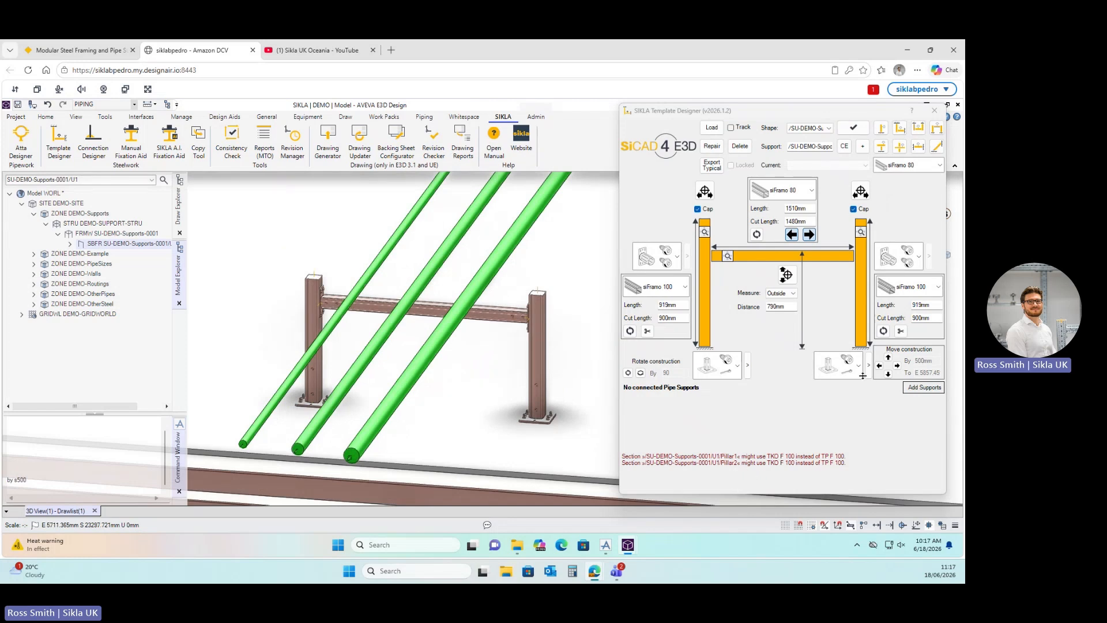
{"action": "left_click", "coordinate": [738, 369]}
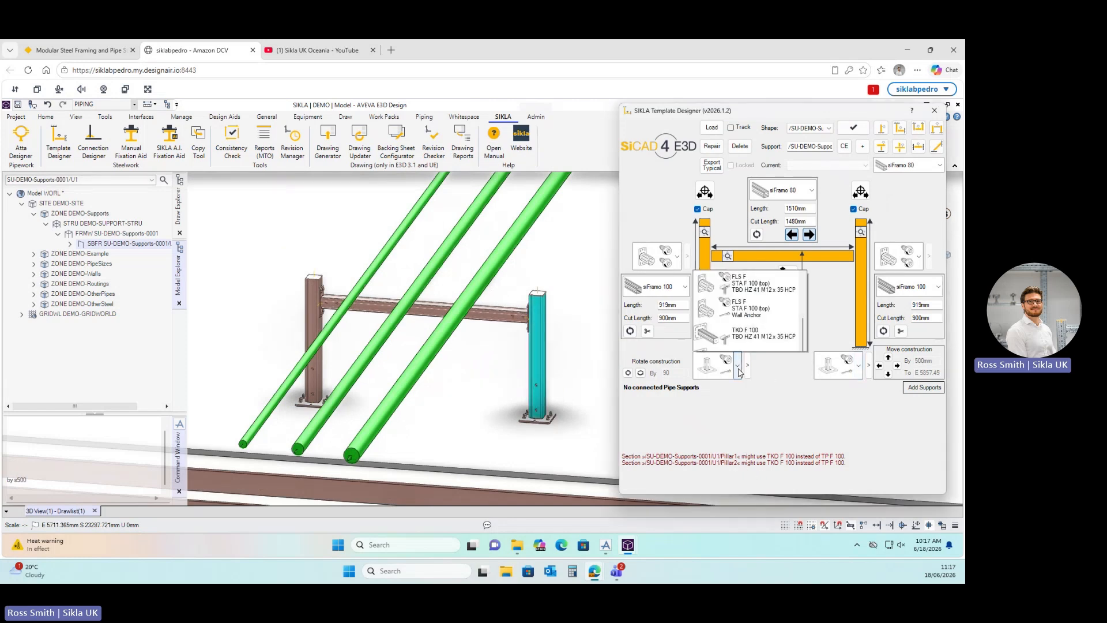
{"action": "left_click", "coordinate": [749, 226]}
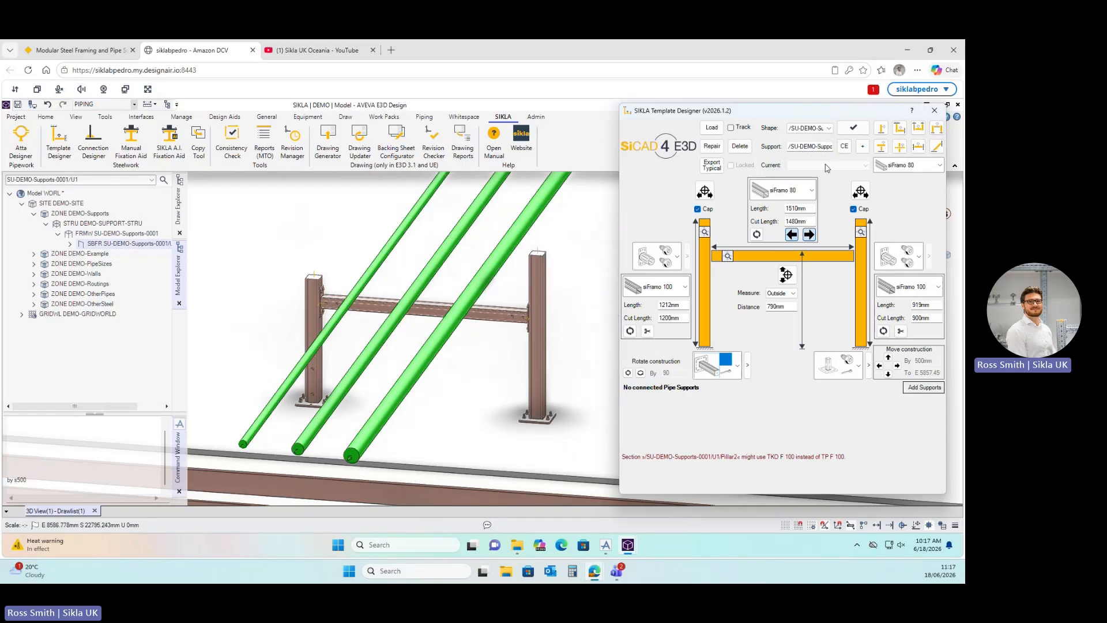
Enter 1500 mm as the right pillar's cut length, making it 1519 mm overall.
{"action": "left_click", "coordinate": [712, 166]}
{"action": "mouse_move", "coordinate": [657, 281]}
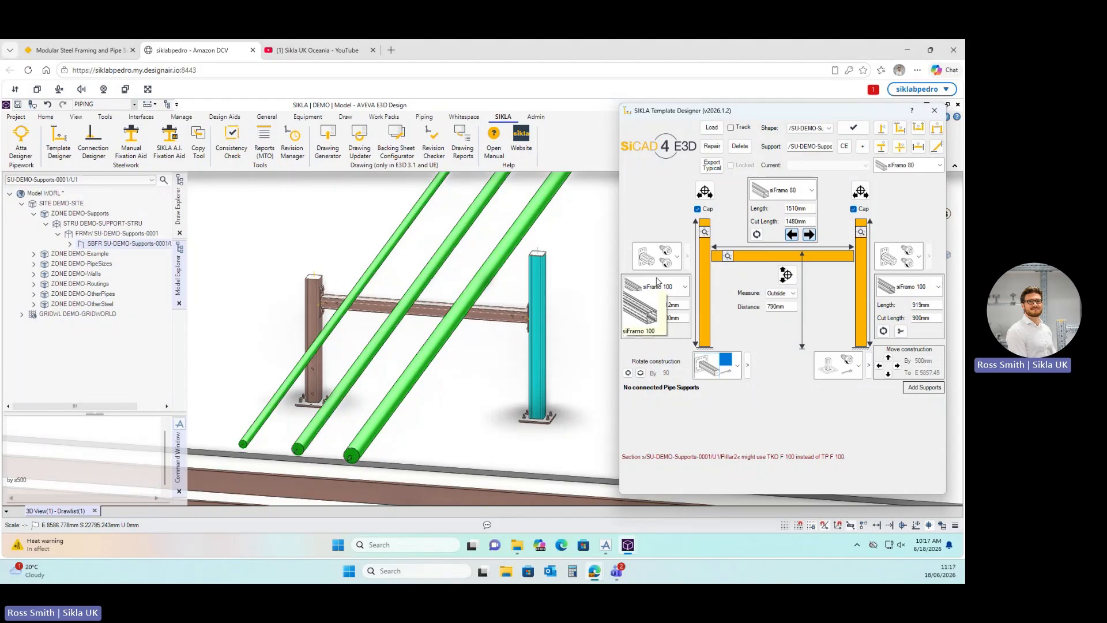
{"action": "scroll", "coordinate": [438, 373], "scroll_direction": "down", "scroll_amount": 2}
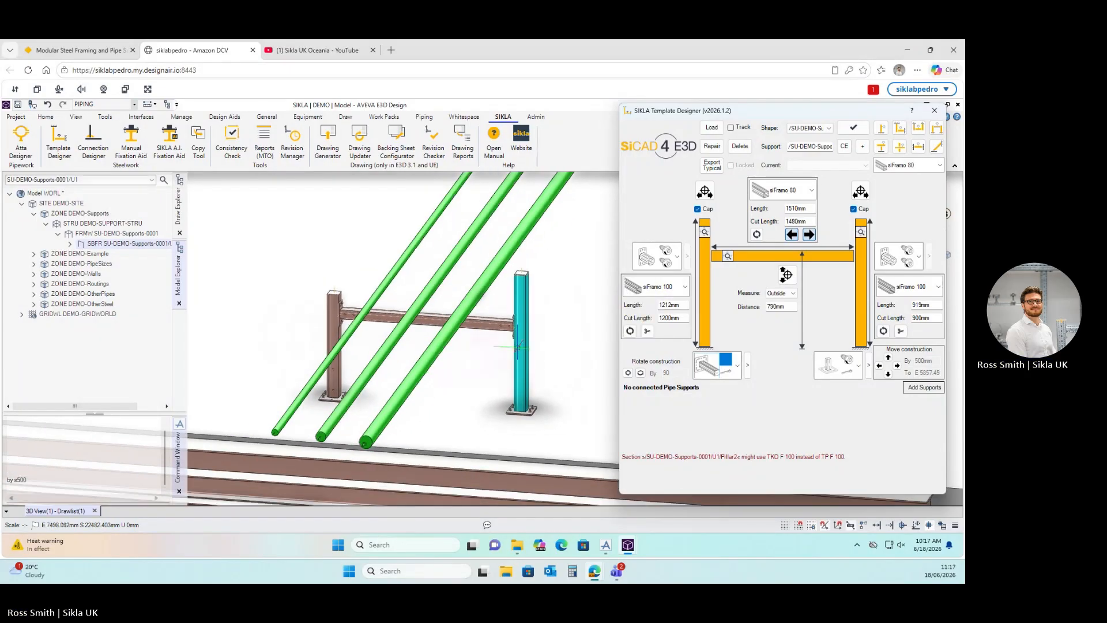
{"action": "scroll", "coordinate": [518, 346], "scroll_direction": "up", "scroll_amount": 2}
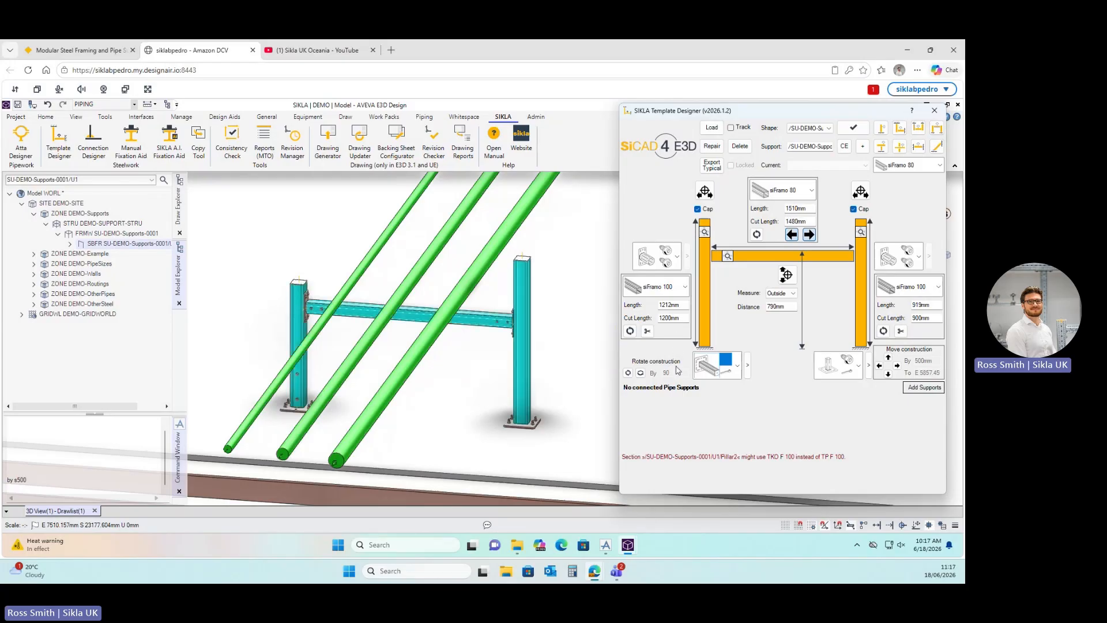
{"action": "left_click_drag", "start_coordinate": [930, 318], "coordinate": [898, 316]}
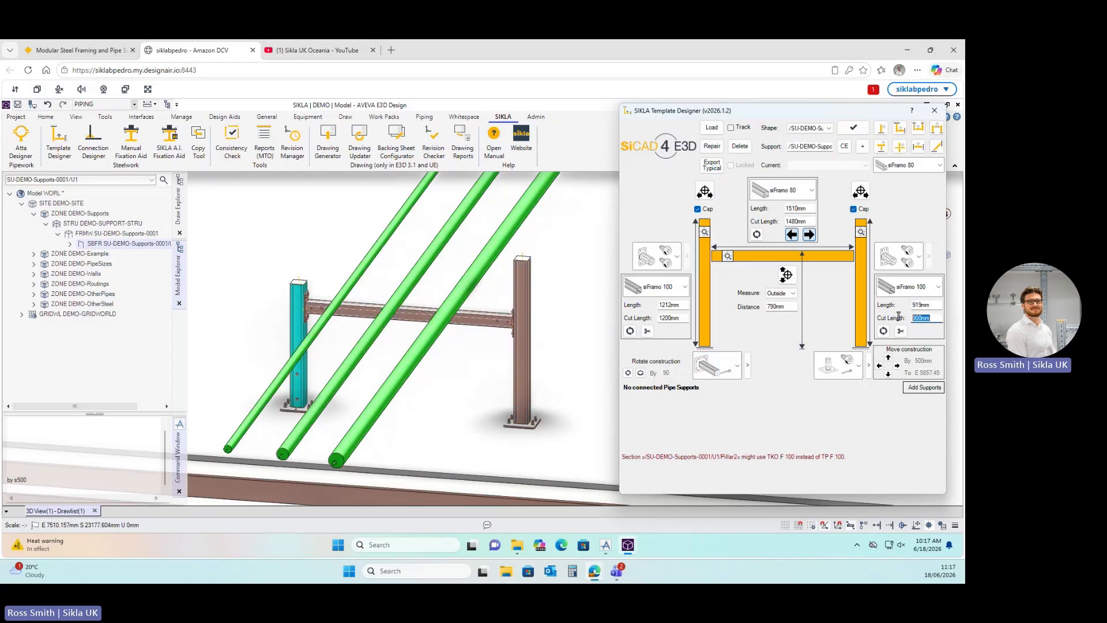
{"action": "type", "text": "1500"}
{"action": "key", "text": "Return"}
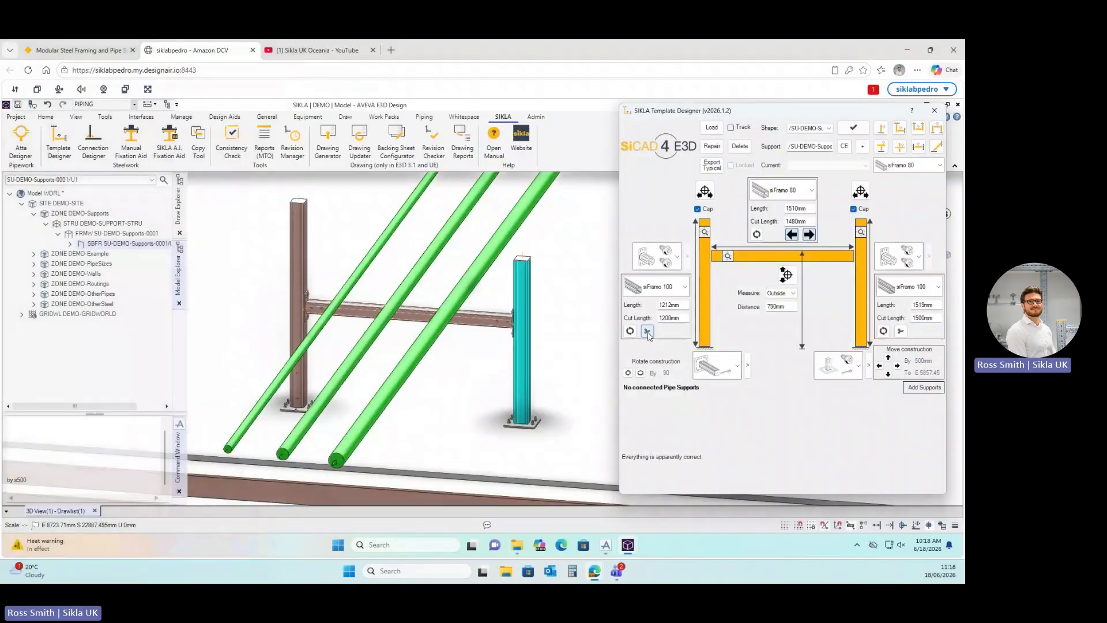
Reset the left pillar to a 900 mm cut (912 mm overall), then select and inspect the traverse beam.
{"action": "left_click", "coordinate": [647, 331]}
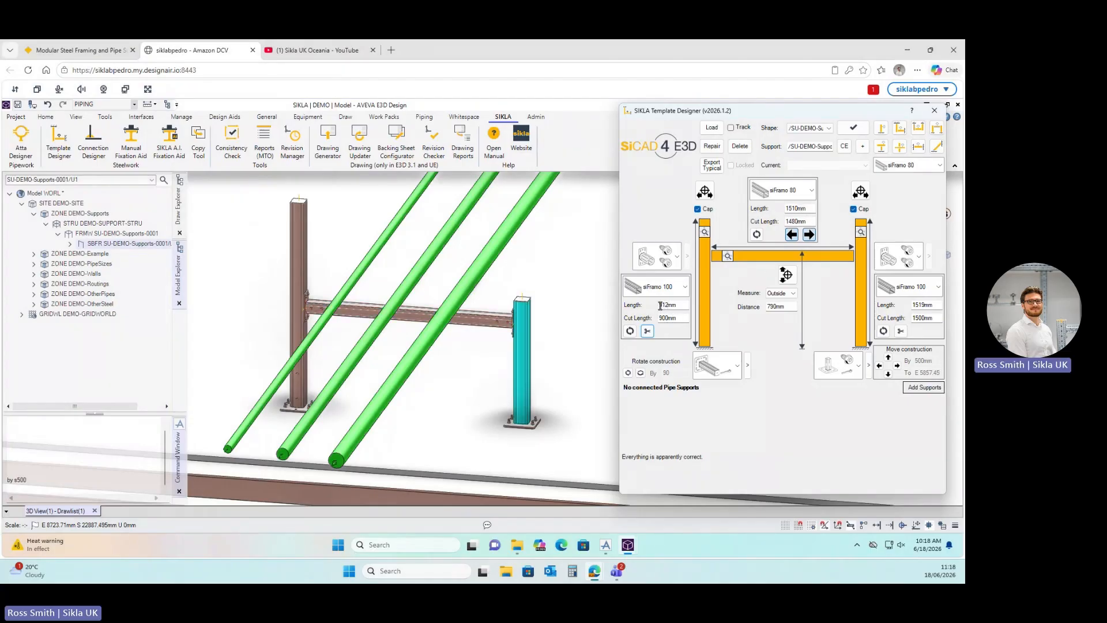
{"action": "scroll", "coordinate": [527, 441], "scroll_direction": "up", "scroll_amount": 5}
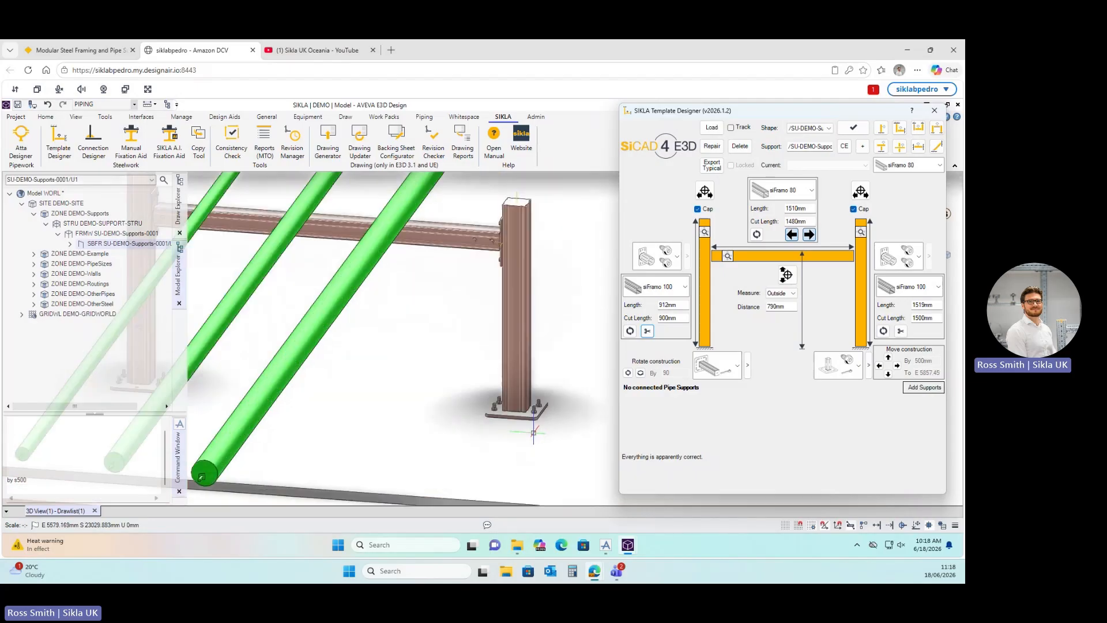
{"action": "scroll", "coordinate": [539, 411], "scroll_direction": "down", "scroll_amount": 5}
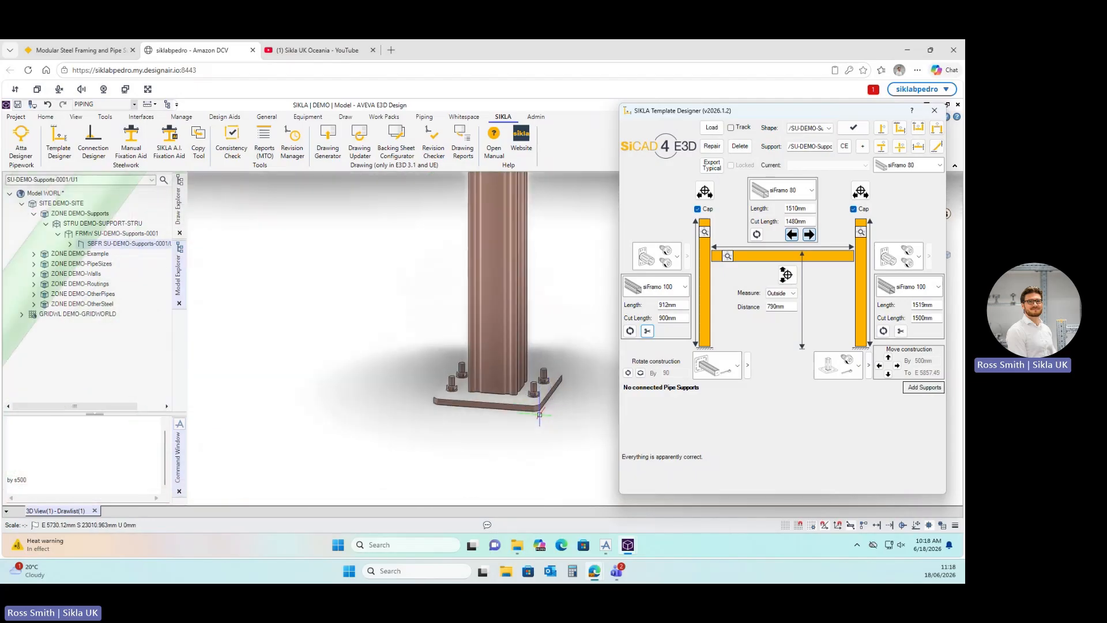
{"action": "scroll", "coordinate": [519, 227], "scroll_direction": "down", "scroll_amount": 5}
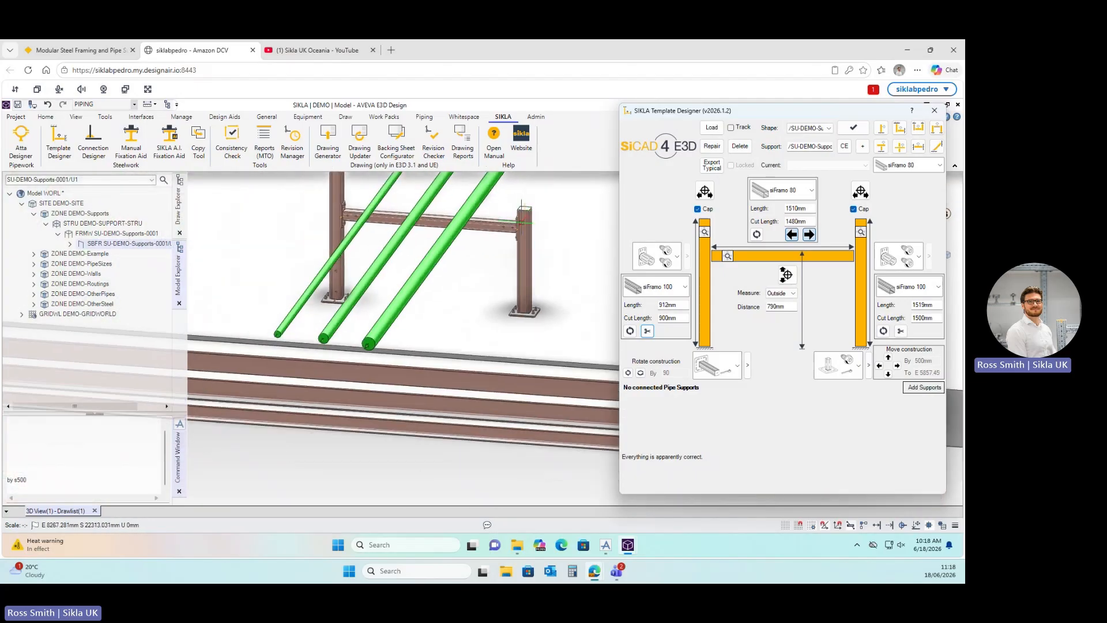
{"action": "left_click", "coordinate": [505, 224]}
{"action": "scroll", "coordinate": [505, 247], "scroll_direction": "down", "scroll_amount": 6}
{"action": "scroll", "coordinate": [505, 247], "scroll_direction": "up", "scroll_amount": 6}
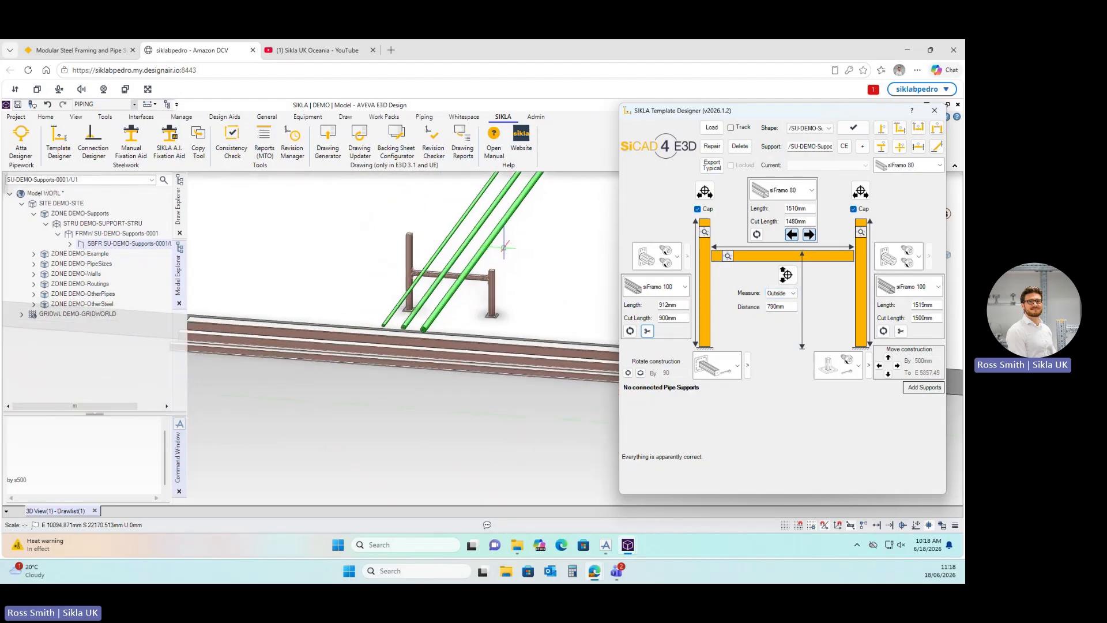
{"action": "middle_click_drag", "start_coordinate": [472, 303], "coordinate": [454, 299]}
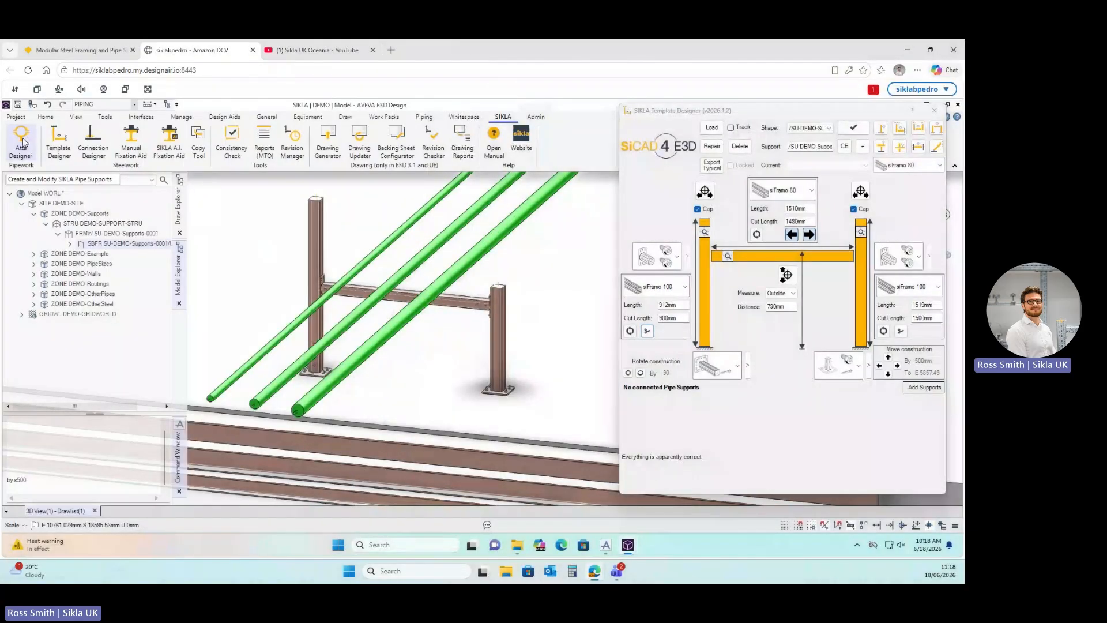
In the Attachment Designer, create a new attachment on the leftmost pipe.
{"action": "left_click", "coordinate": [21, 141]}
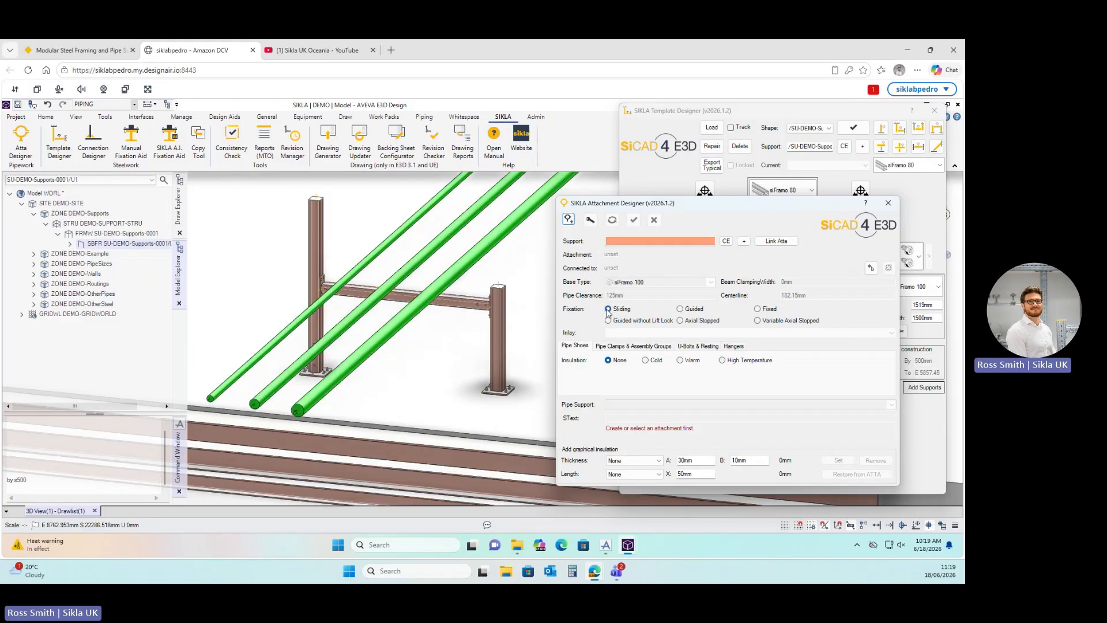
{"action": "left_click", "coordinate": [569, 220]}
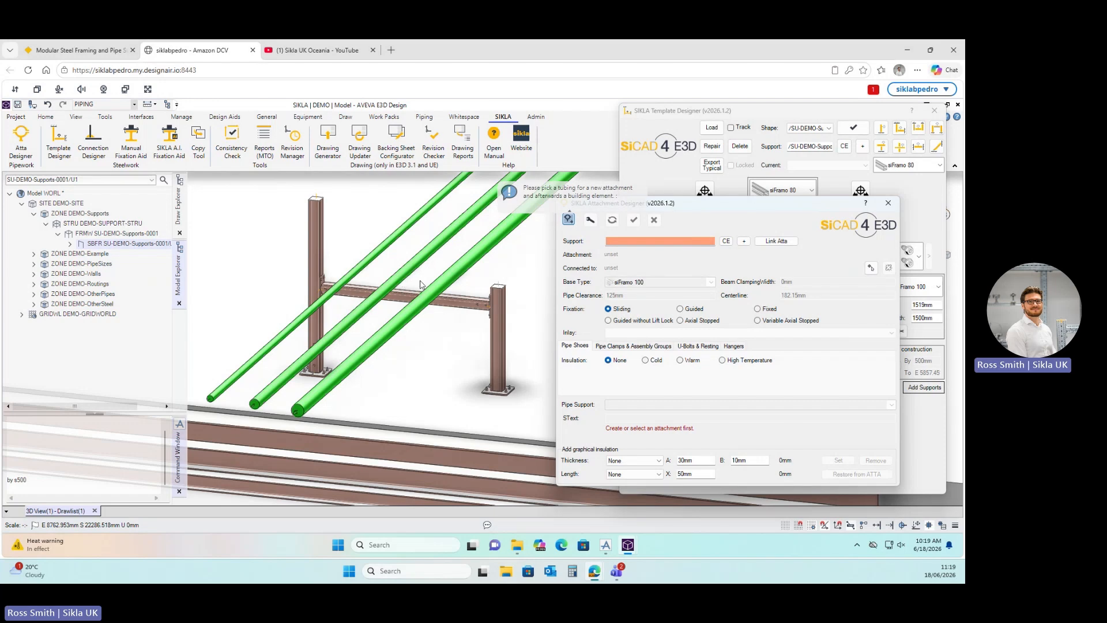
{"action": "scroll", "coordinate": [420, 283], "scroll_direction": "up", "scroll_amount": 1}
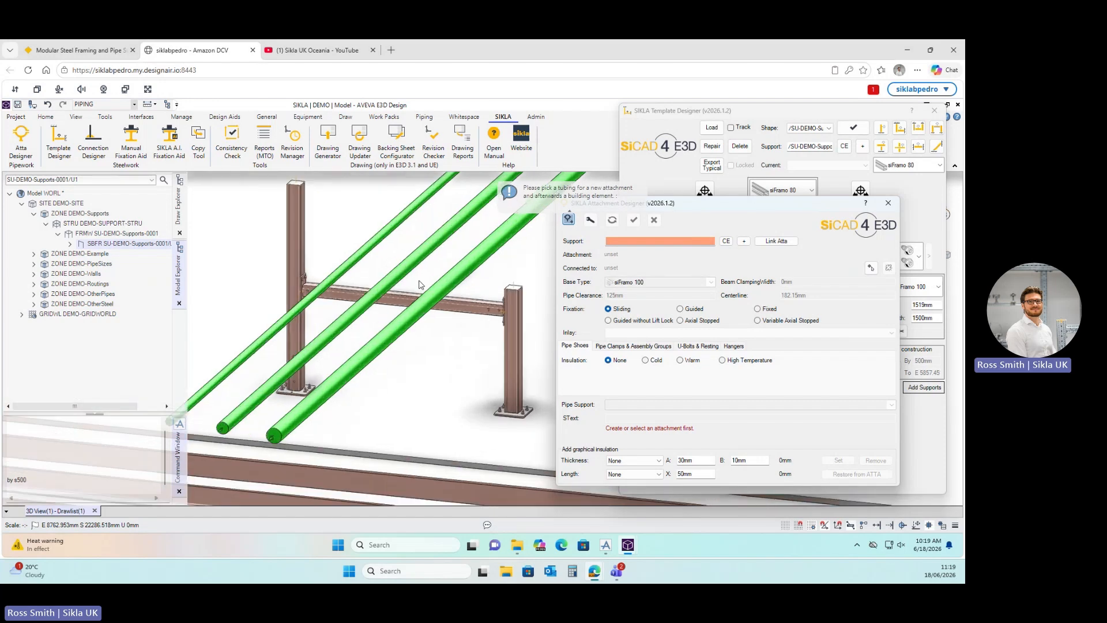
{"action": "left_click", "coordinate": [344, 271]}
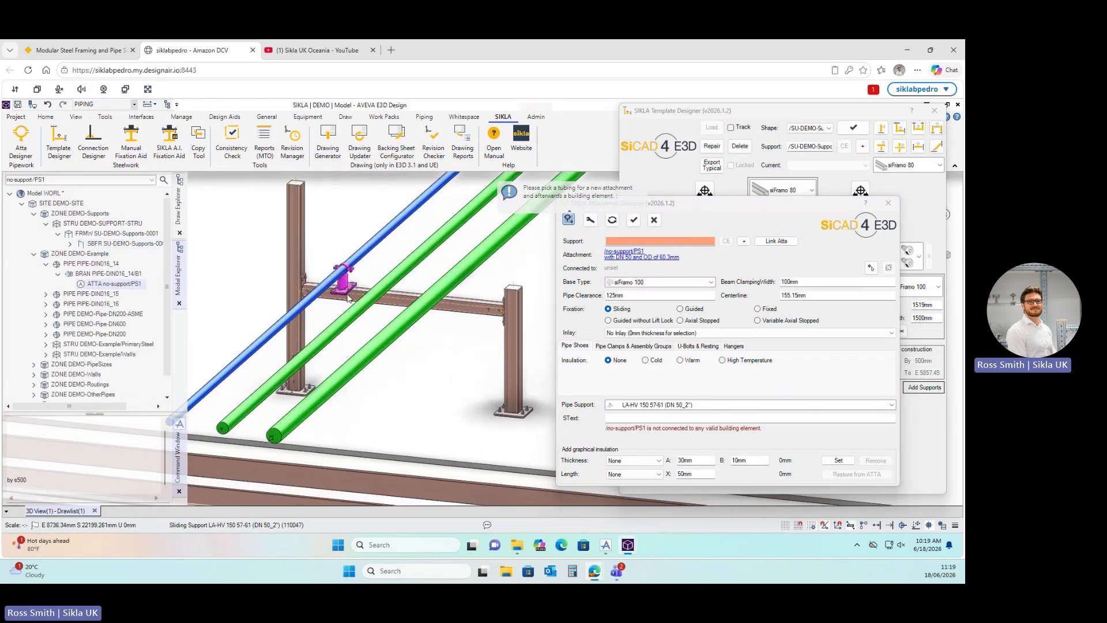
Connect the leftmost pipe's attachment to the traverse beam and list the alternative pipe support types.
{"action": "scroll", "coordinate": [347, 285], "scroll_direction": "up", "scroll_amount": 2}
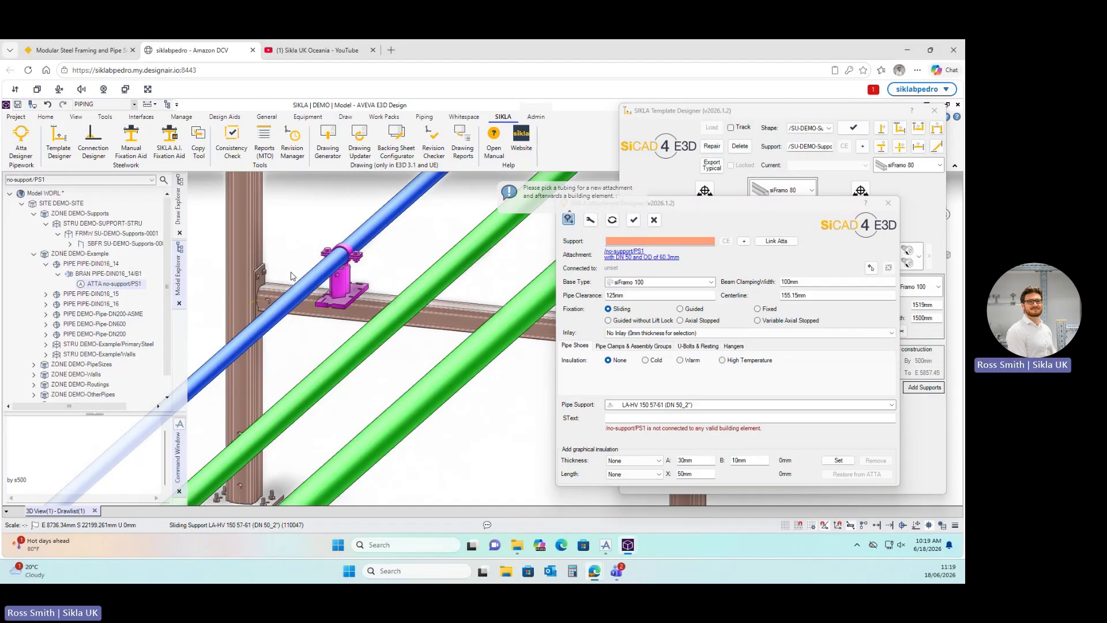
{"action": "left_click", "coordinate": [447, 316]}
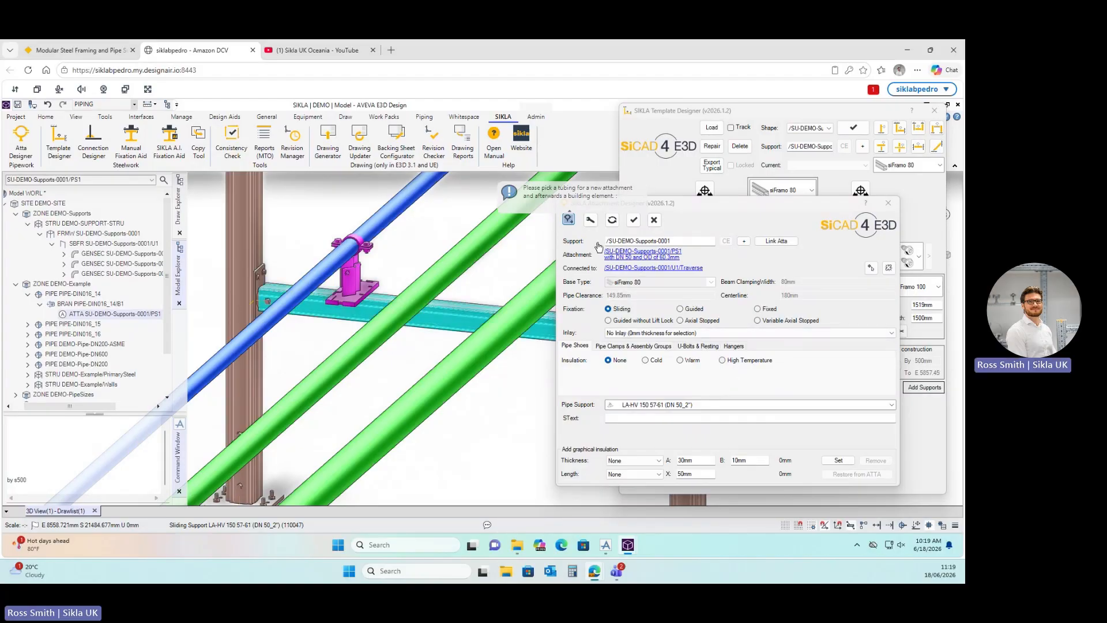
{"action": "left_click", "coordinate": [569, 221]}
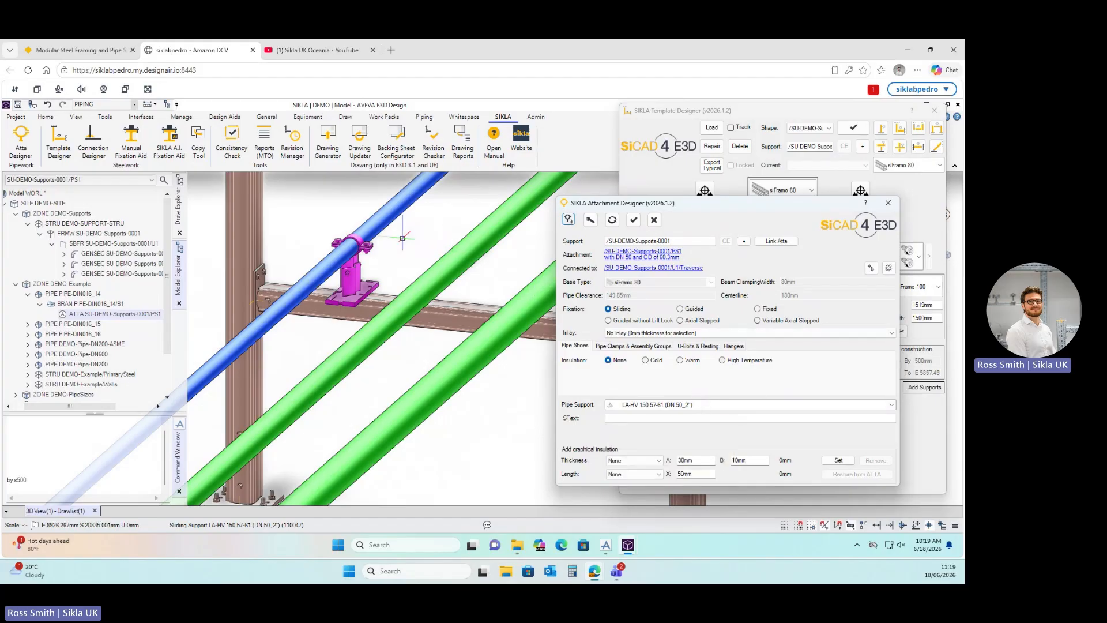
{"action": "left_click", "coordinate": [645, 408]}
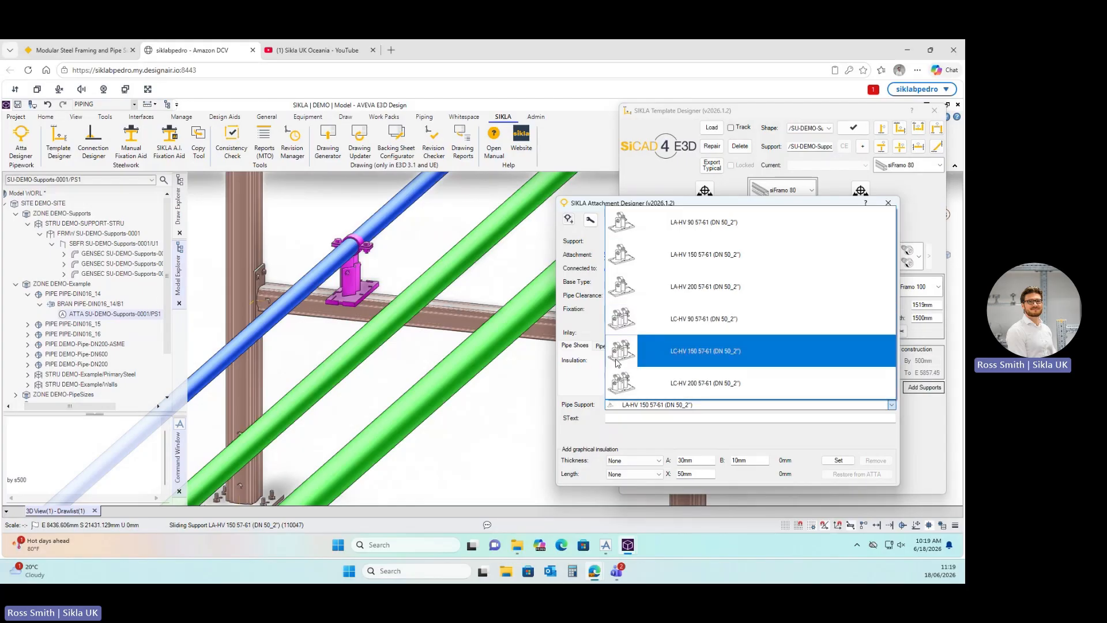
Choose the LC-HV 90 57-61 pipe support and reconnect it to the traverse beam.
{"action": "left_click", "coordinate": [624, 319]}
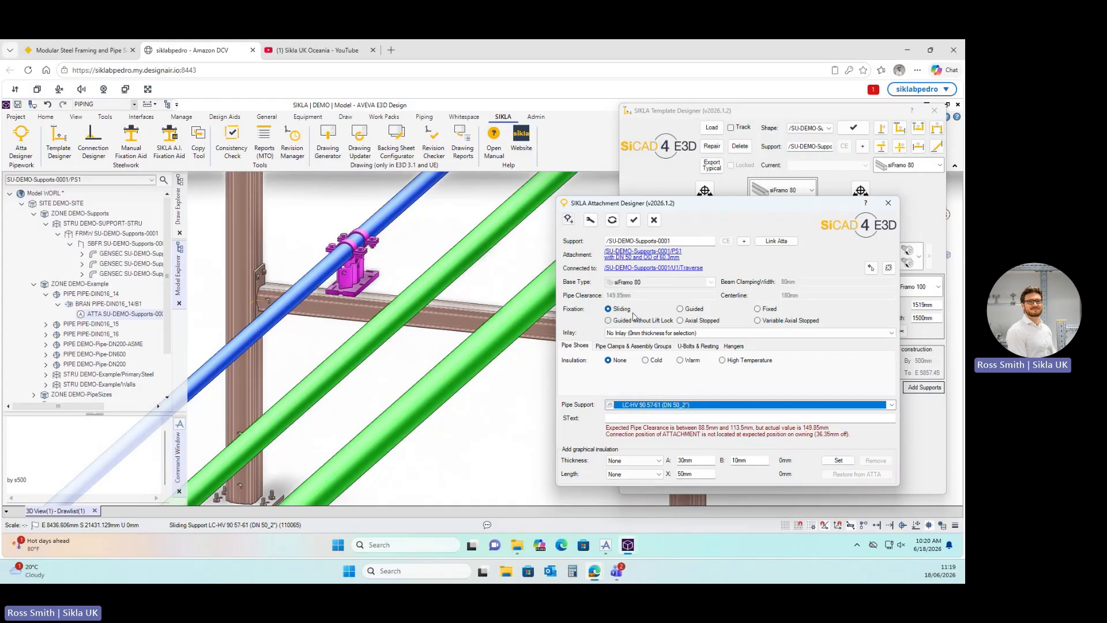
{"action": "left_click", "coordinate": [870, 268]}
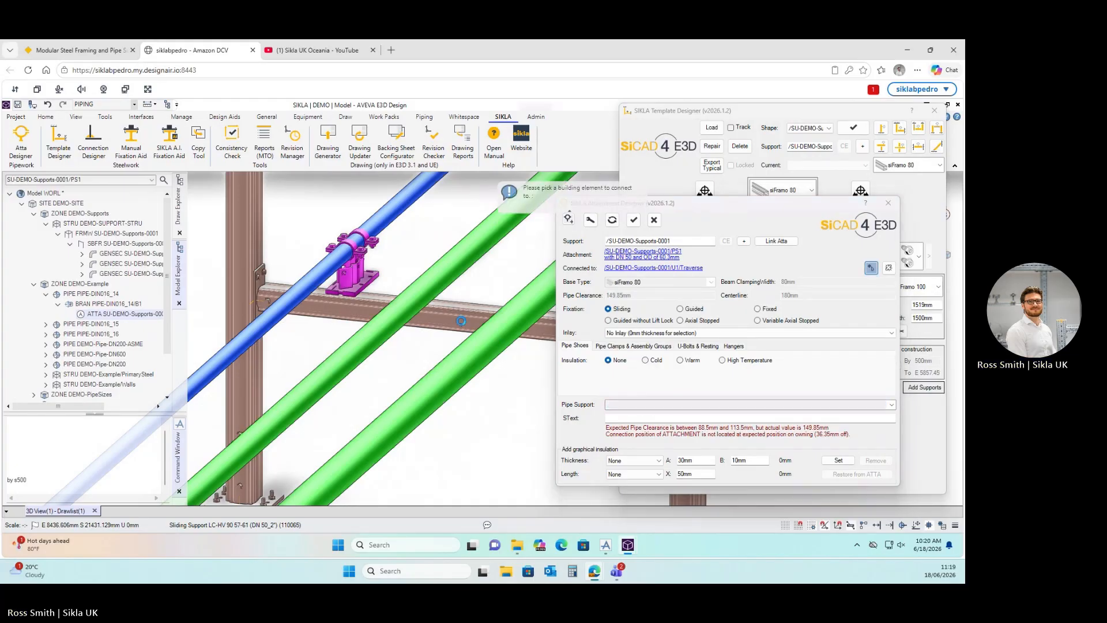
{"action": "left_click", "coordinate": [461, 321]}
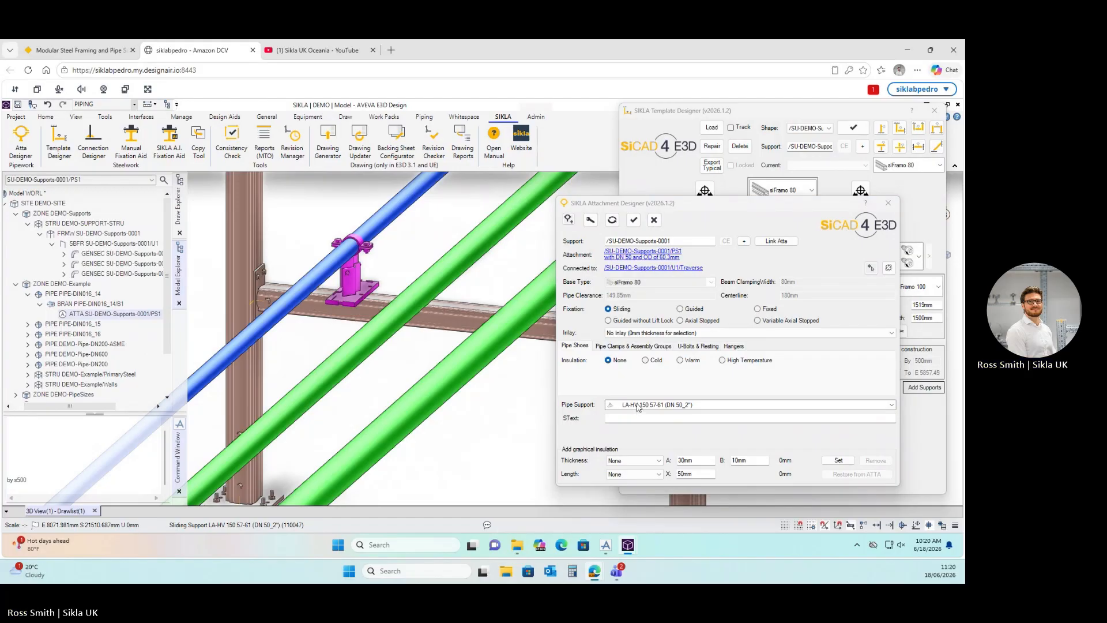
Set fixation to Fixed, yielding LA-HV 150 57-61 (DN 50_2") + XW F80 HCP.
{"action": "left_click", "coordinate": [681, 310]}
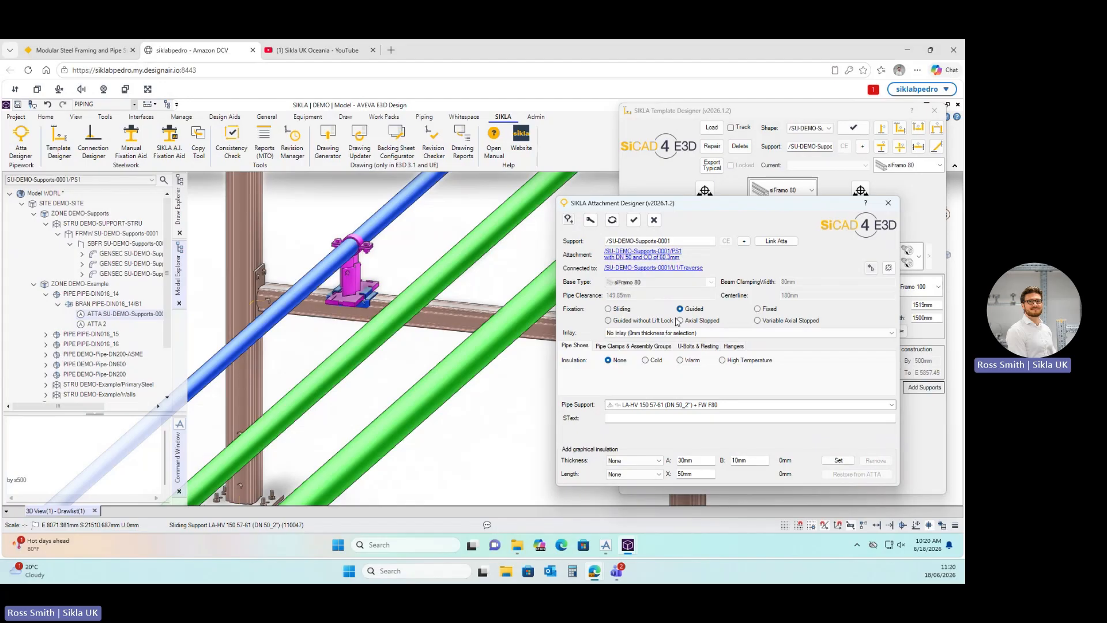
{"action": "left_click", "coordinate": [757, 309]}
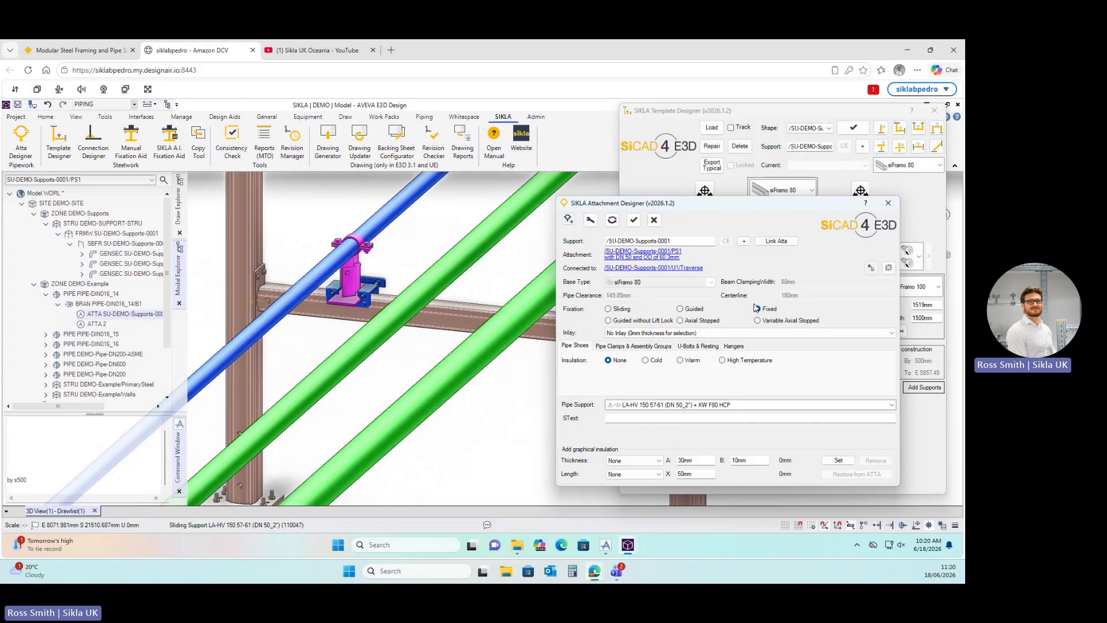
{"action": "left_click", "coordinate": [757, 308]}
{"action": "left_click_drag", "start_coordinate": [716, 203], "coordinate": [719, 212]}
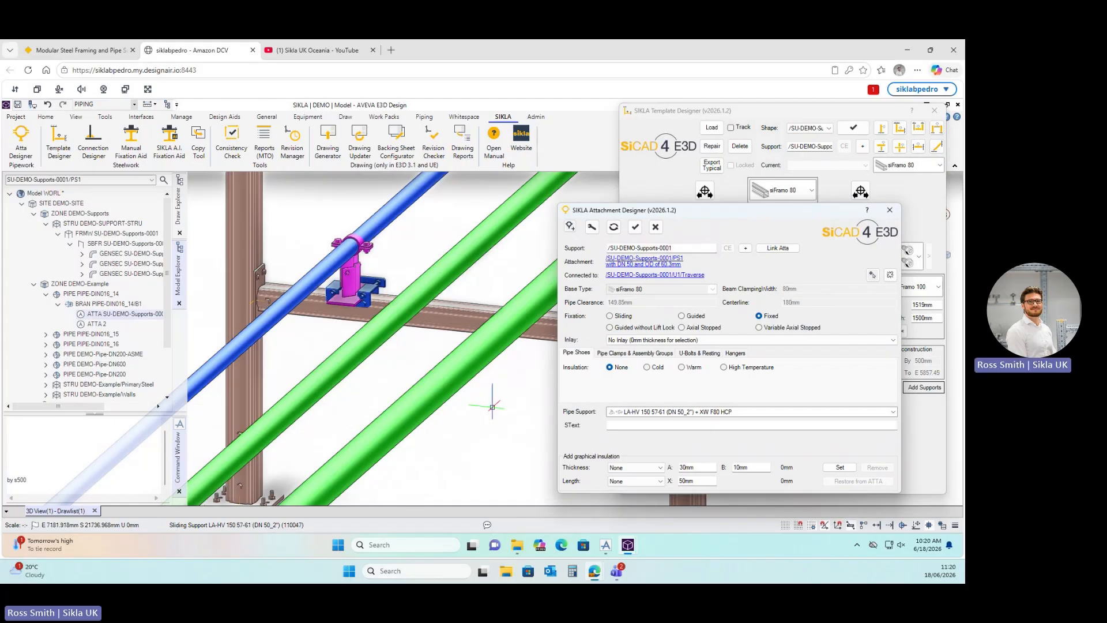
{"action": "scroll", "coordinate": [351, 387], "scroll_direction": "down", "scroll_amount": 2}
{"action": "scroll", "coordinate": [352, 387], "scroll_direction": "down", "scroll_amount": 3}
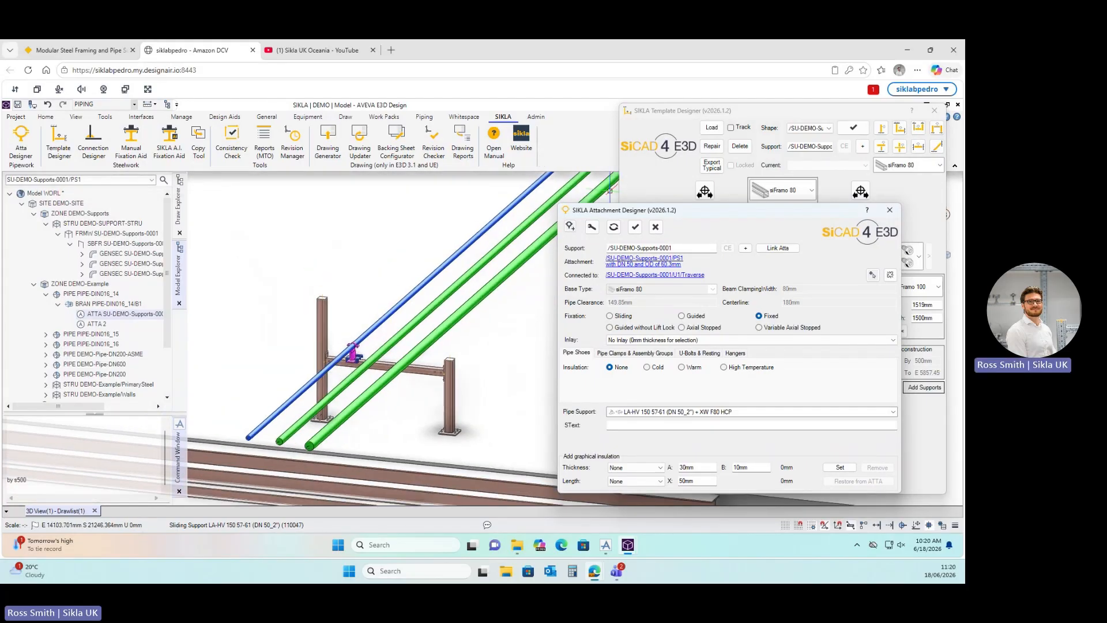
Bring the Template Designer forward, move it left, and select the 790 mm crossbeam distance value.
{"action": "left_click", "coordinate": [794, 110]}
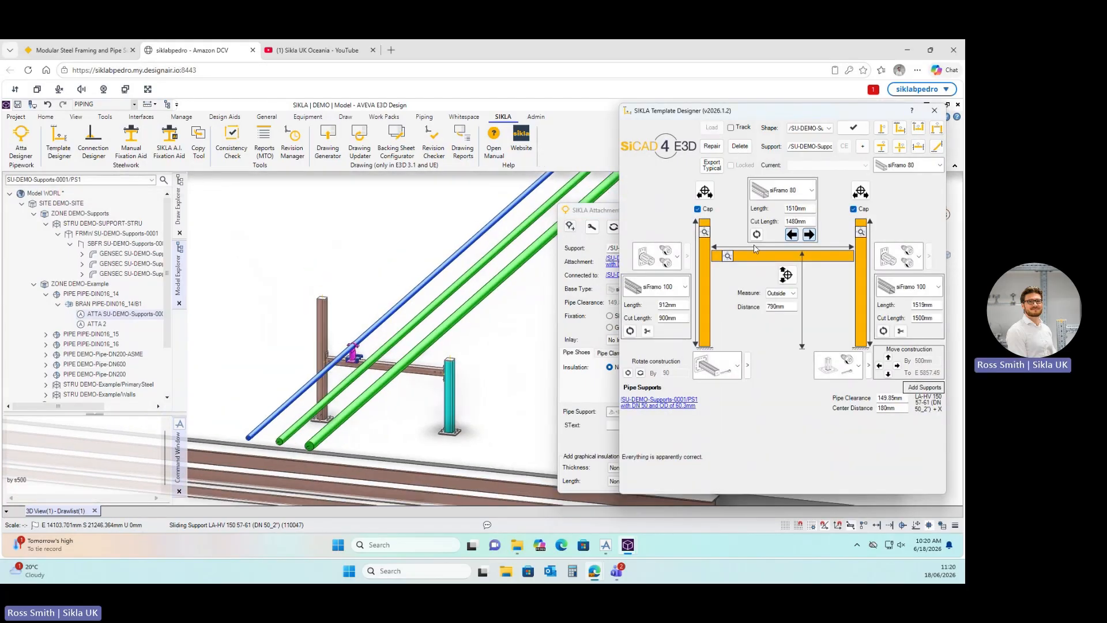
{"action": "left_click_drag", "start_coordinate": [767, 116], "coordinate": [713, 117]}
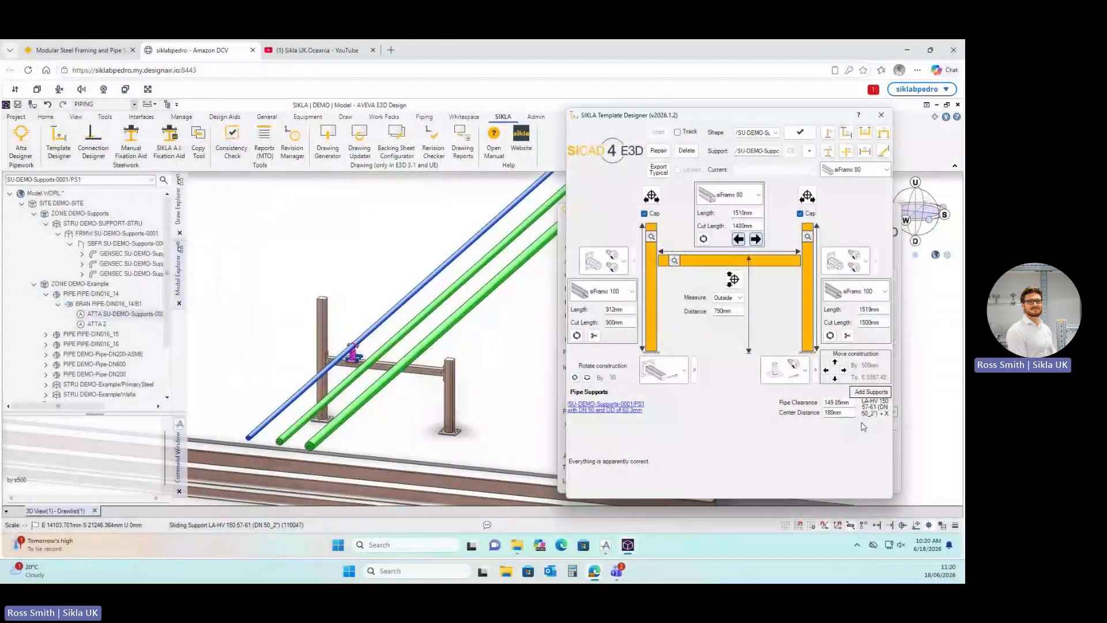
{"action": "scroll", "coordinate": [382, 406], "scroll_direction": "up", "scroll_amount": 1}
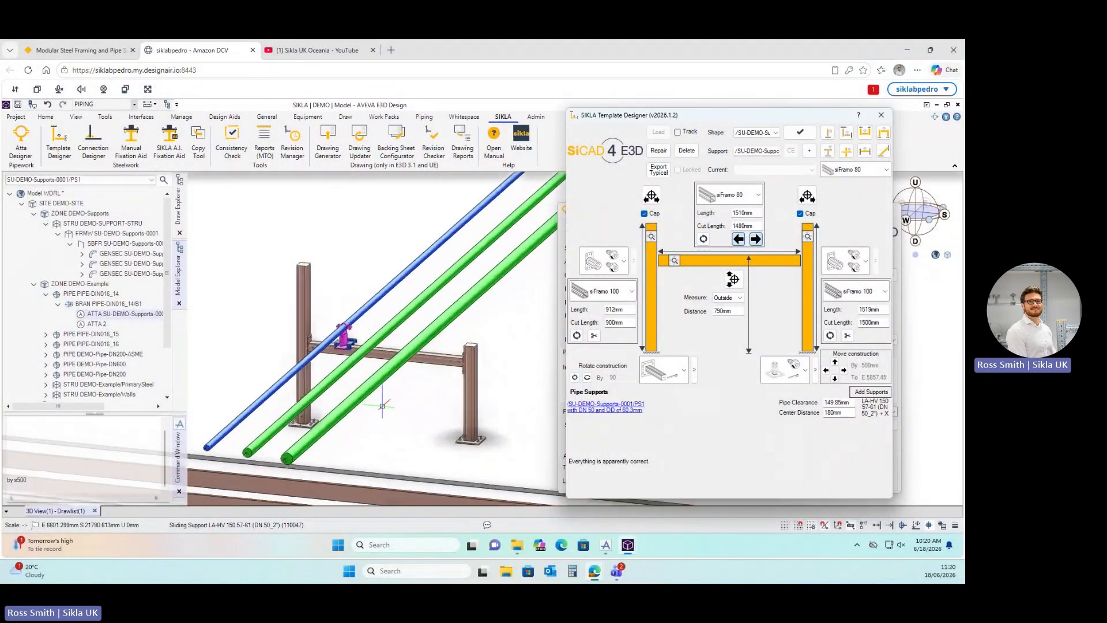
{"action": "scroll", "coordinate": [383, 406], "scroll_direction": "up", "scroll_amount": 3}
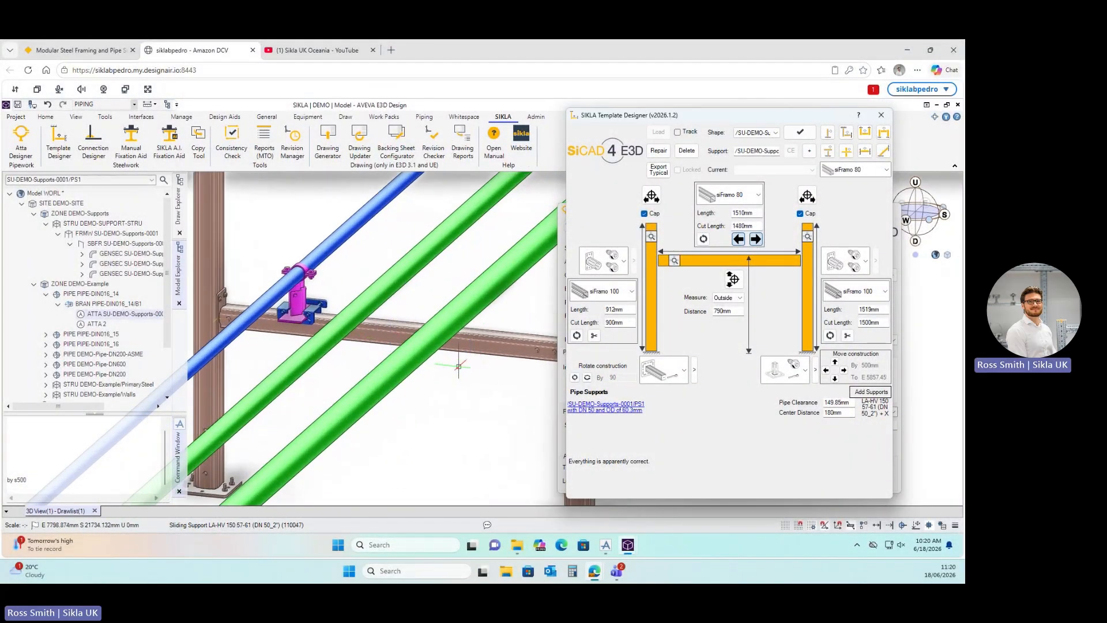
{"action": "scroll", "coordinate": [458, 366], "scroll_direction": "down", "scroll_amount": 1}
{"action": "left_click_drag", "start_coordinate": [736, 310], "coordinate": [703, 312]}
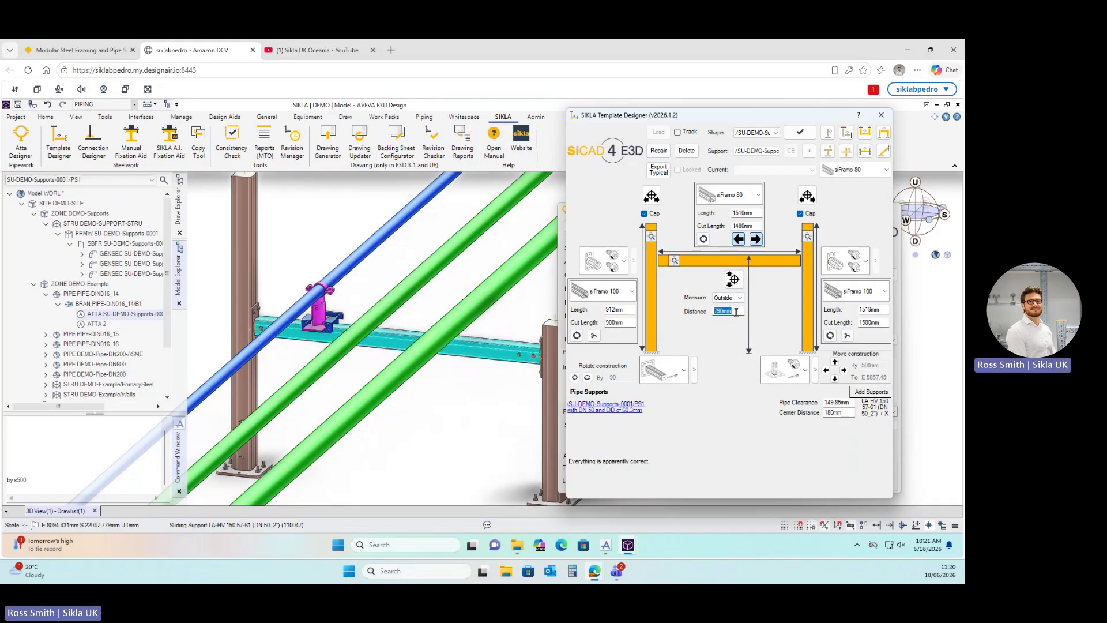
Change the crossbeam distance from 790 mm to 750 mm.
{"action": "type", "text": "750"}
{"action": "key", "text": "Return"}
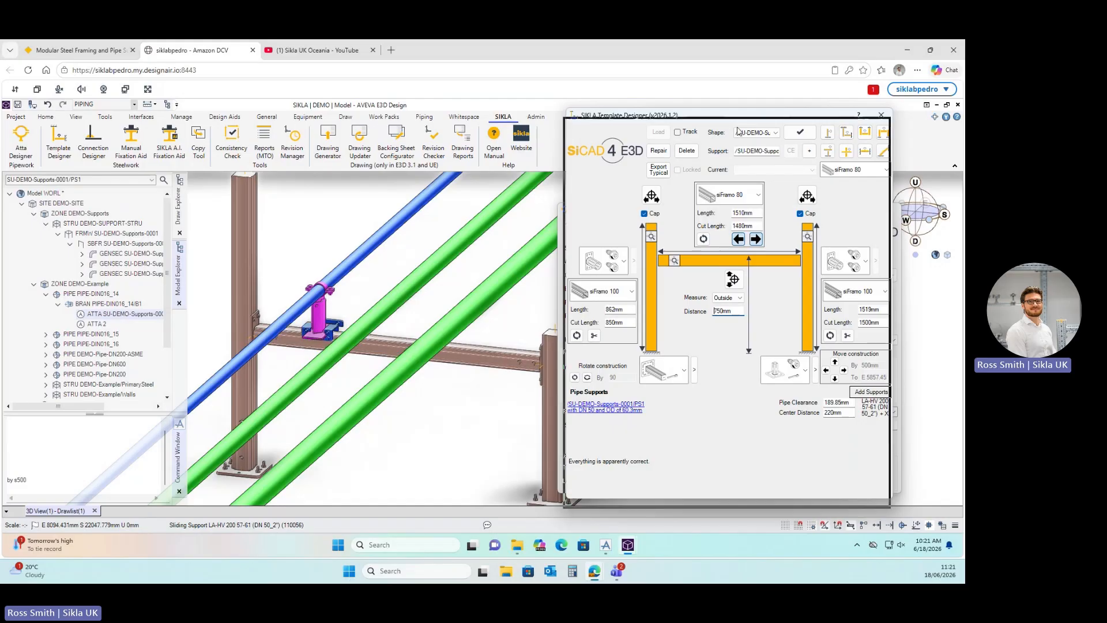
{"action": "left_click_drag", "start_coordinate": [741, 119], "coordinate": [705, 128]}
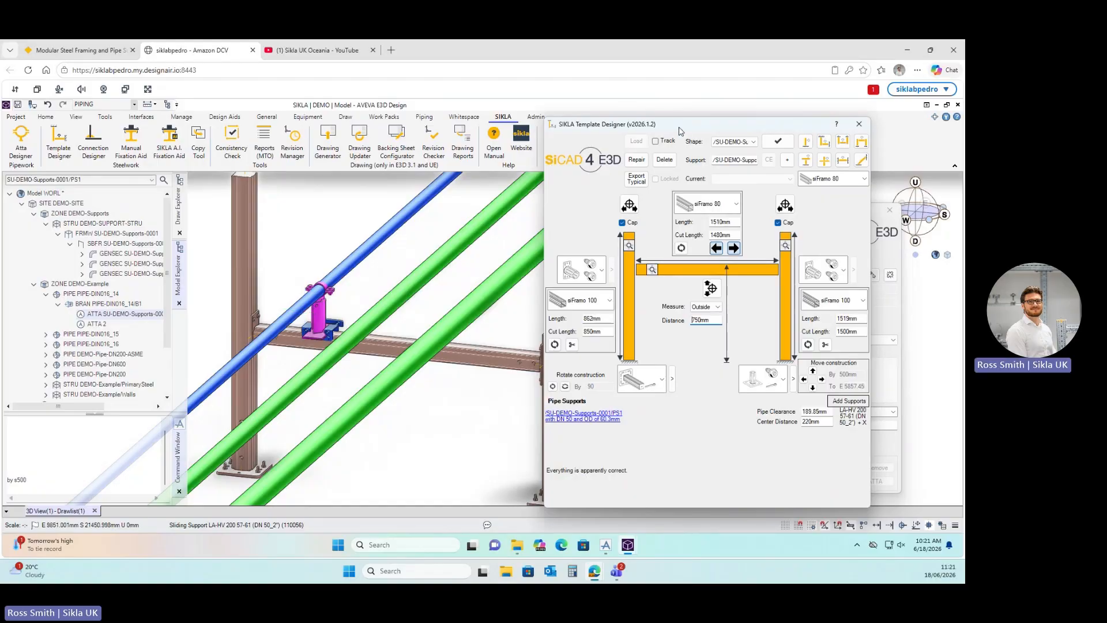
{"action": "left_click_drag", "start_coordinate": [679, 132], "coordinate": [684, 125]}
{"action": "scroll", "coordinate": [423, 390], "scroll_direction": "down", "scroll_amount": 2}
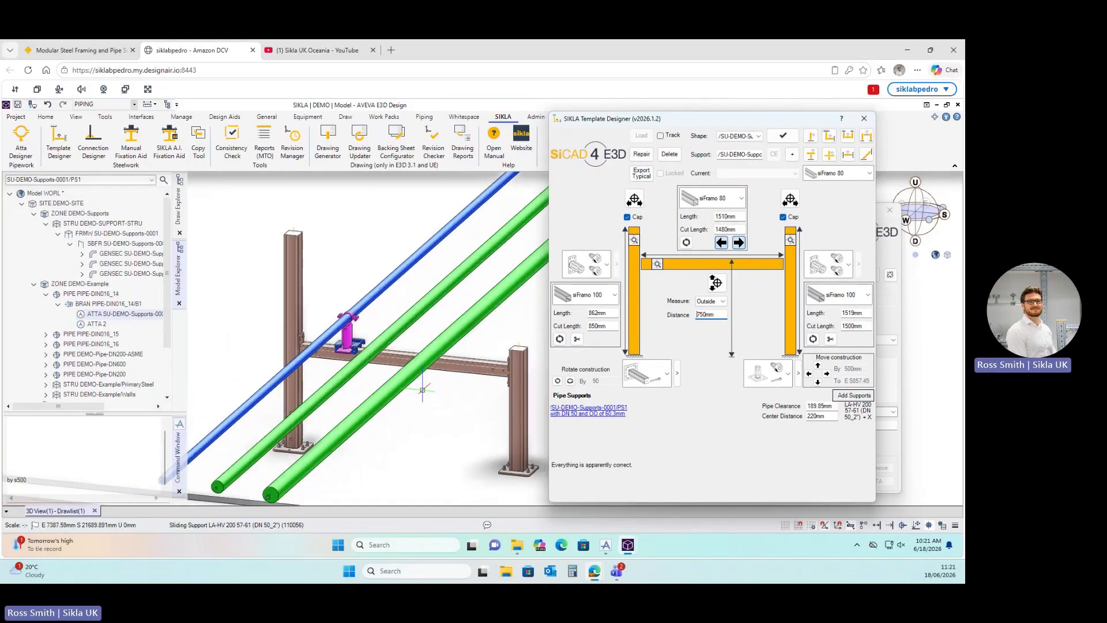
{"action": "scroll", "coordinate": [422, 390], "scroll_direction": "down", "scroll_amount": 2}
{"action": "scroll", "coordinate": [410, 433], "scroll_direction": "up", "scroll_amount": 2}
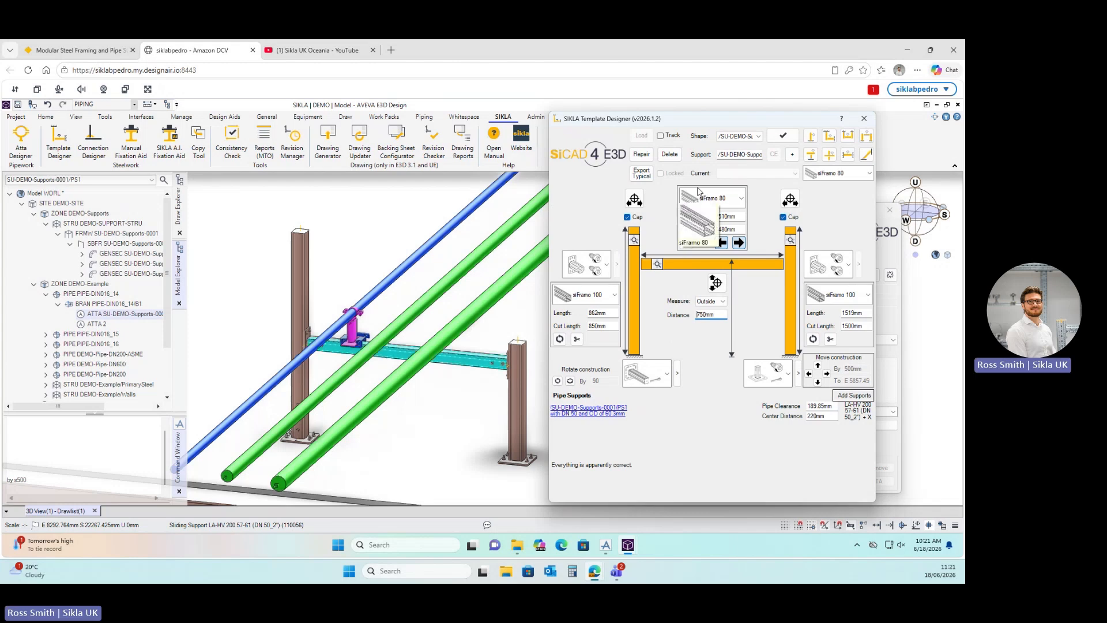
Delete PS1's existing pipe attachment in the Attachment Designer, confirming the deletion.
{"action": "left_click", "coordinate": [892, 308]}
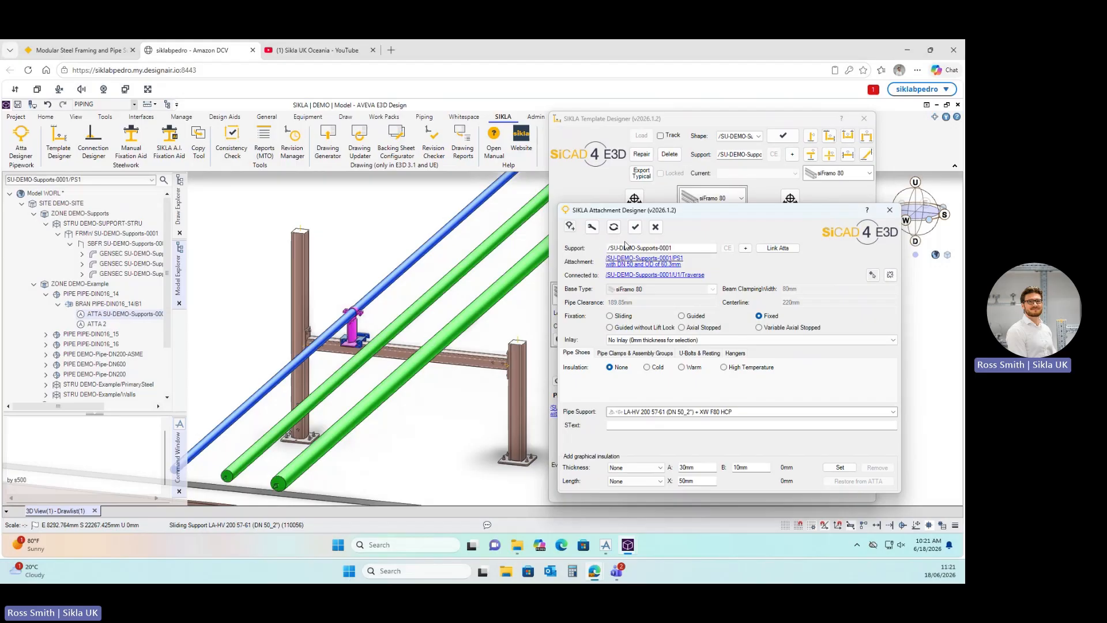
{"action": "left_click", "coordinate": [655, 227]}
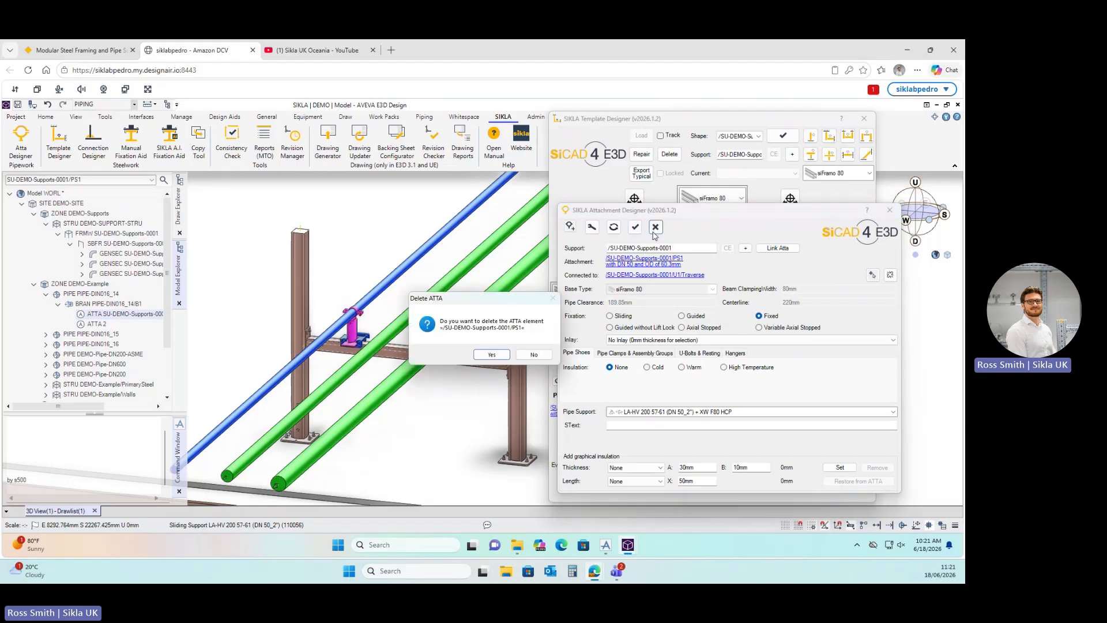
{"action": "left_click", "coordinate": [490, 354]}
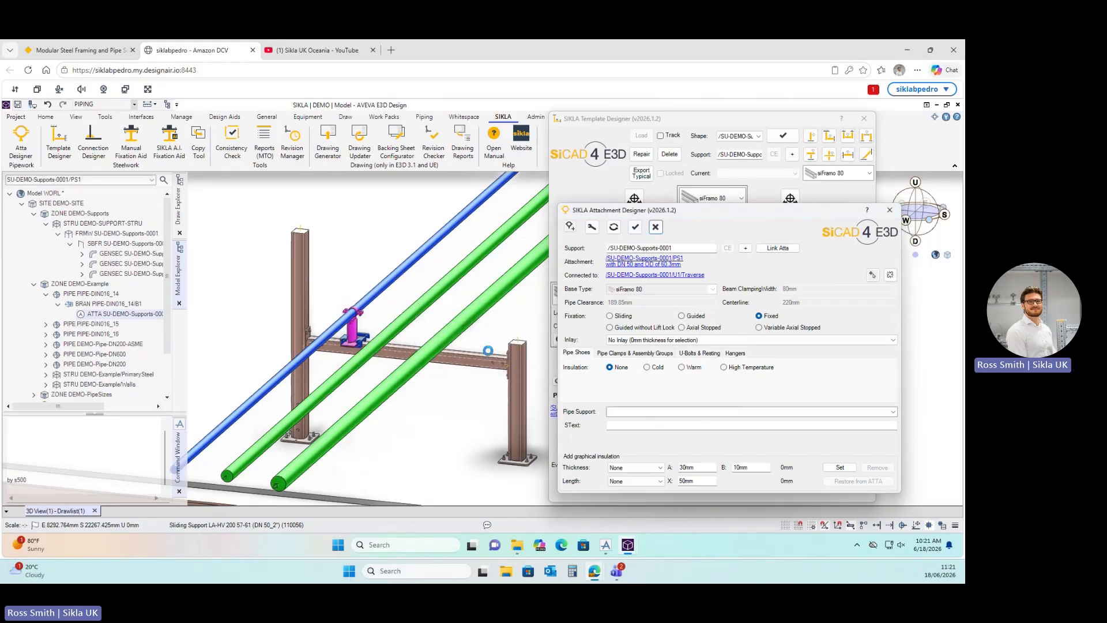
{"action": "left_click", "coordinate": [740, 122]}
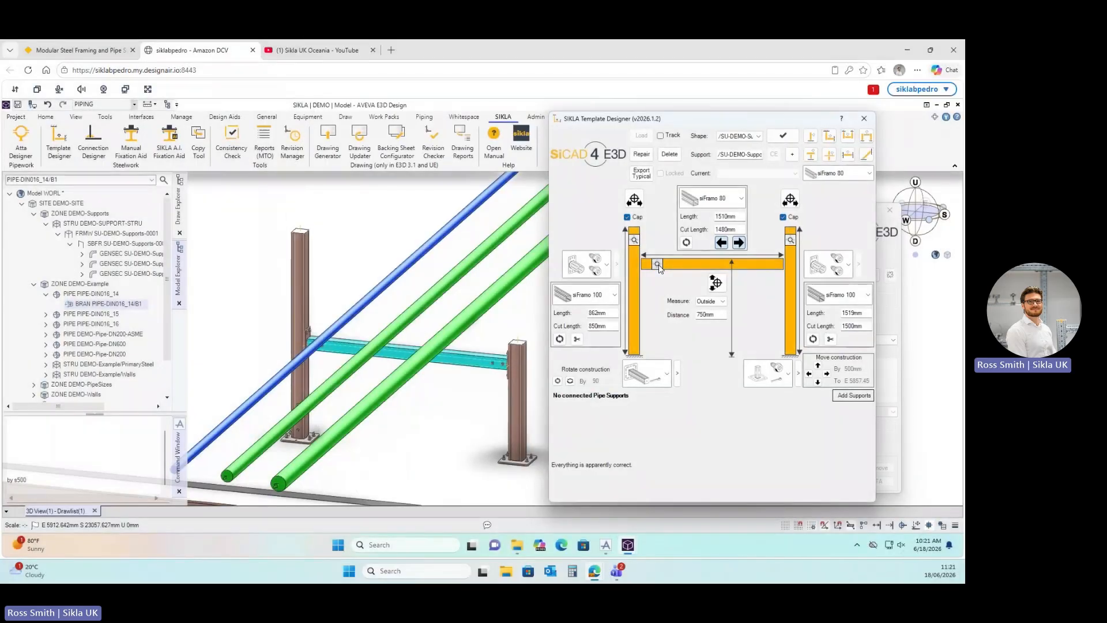
Add Guided Pipe Shoe supports on the top member under all three pipes.
{"action": "left_click", "coordinate": [657, 265]}
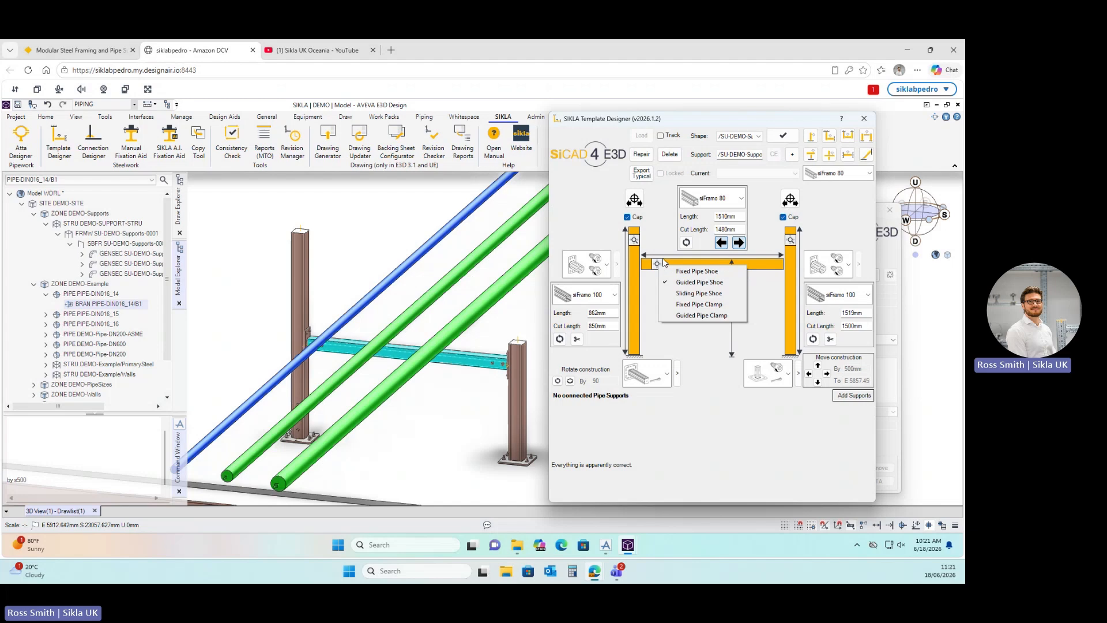
{"action": "left_click", "coordinate": [691, 283]}
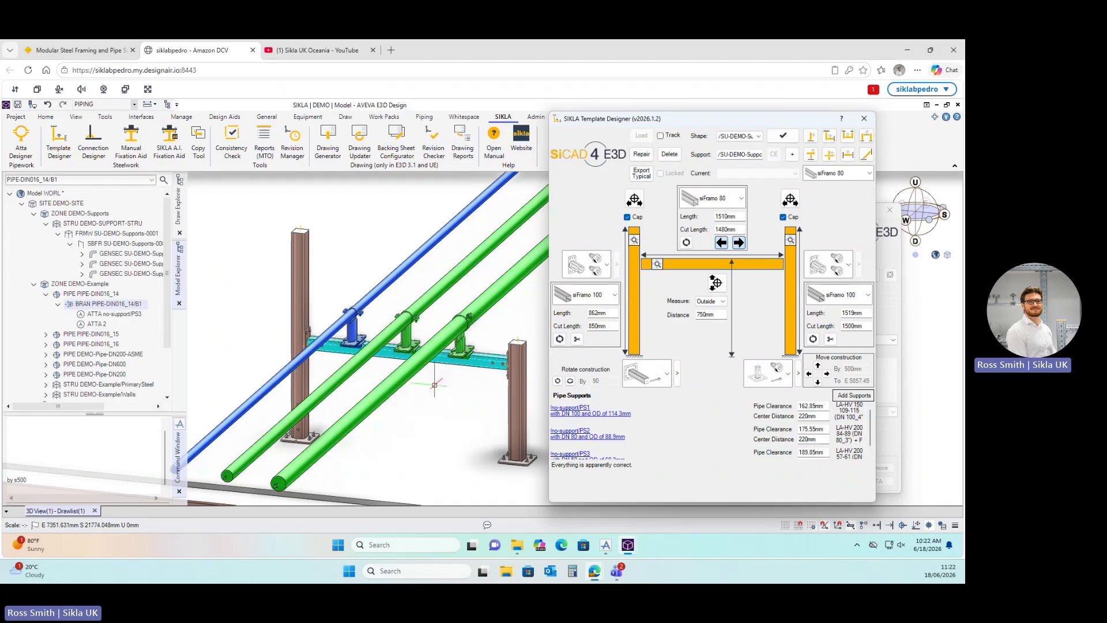
{"action": "scroll", "coordinate": [391, 365], "scroll_direction": "up", "scroll_amount": 4}
{"action": "scroll", "coordinate": [390, 364], "scroll_direction": "up", "scroll_amount": 2}
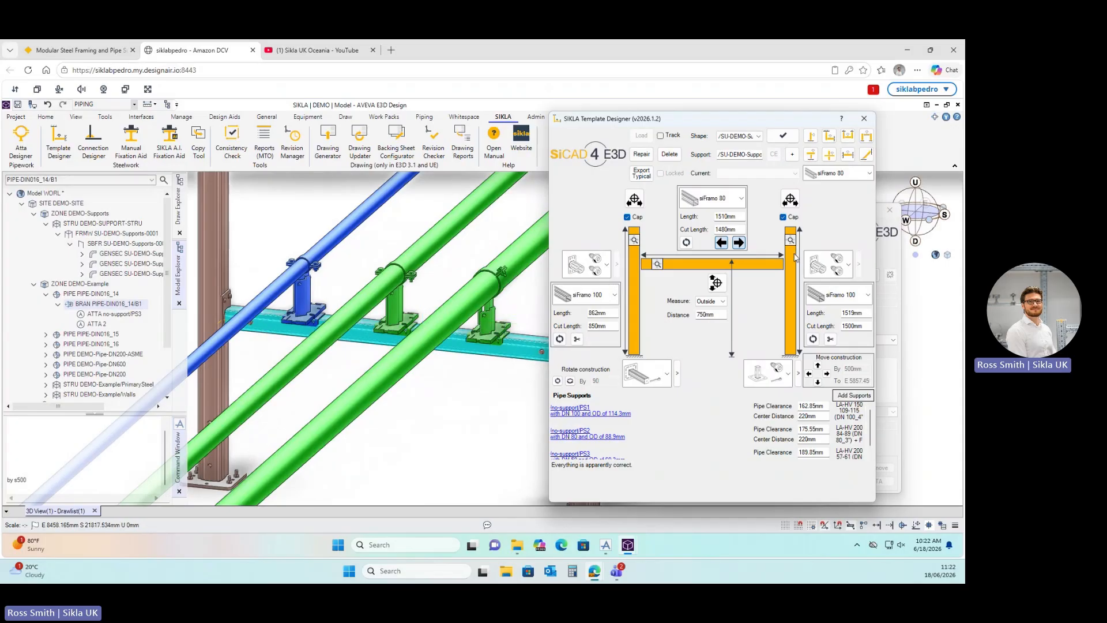
{"action": "left_click", "coordinate": [896, 269]}
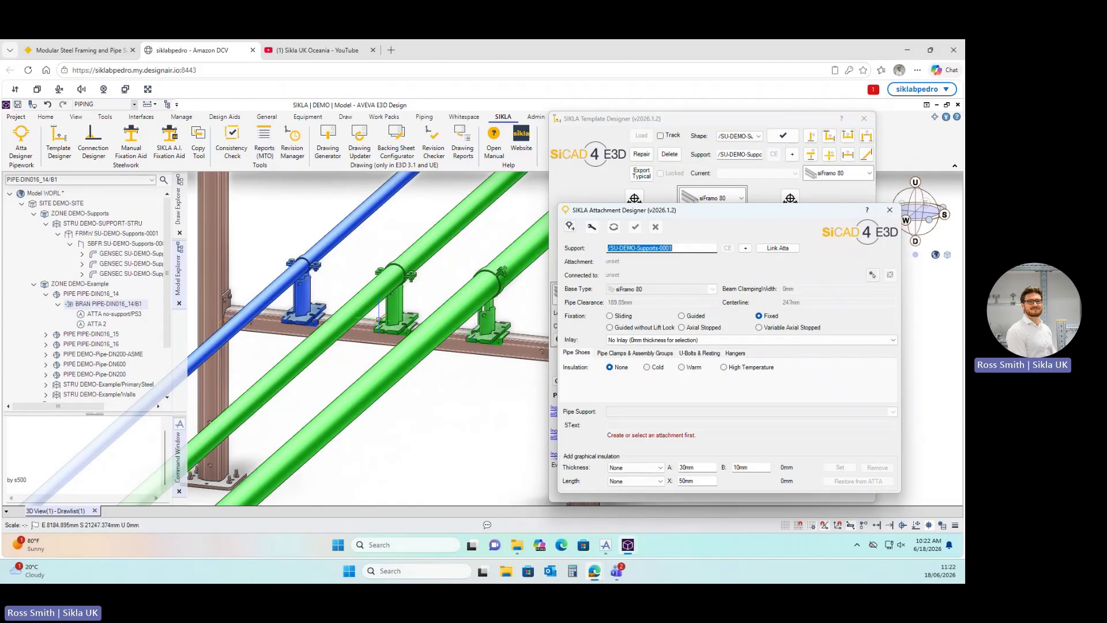
Switch the DN 100 pipe's support to LC-HV 150 109-115 (DN 100_4") + FW F80.
{"action": "left_click", "coordinate": [490, 326]}
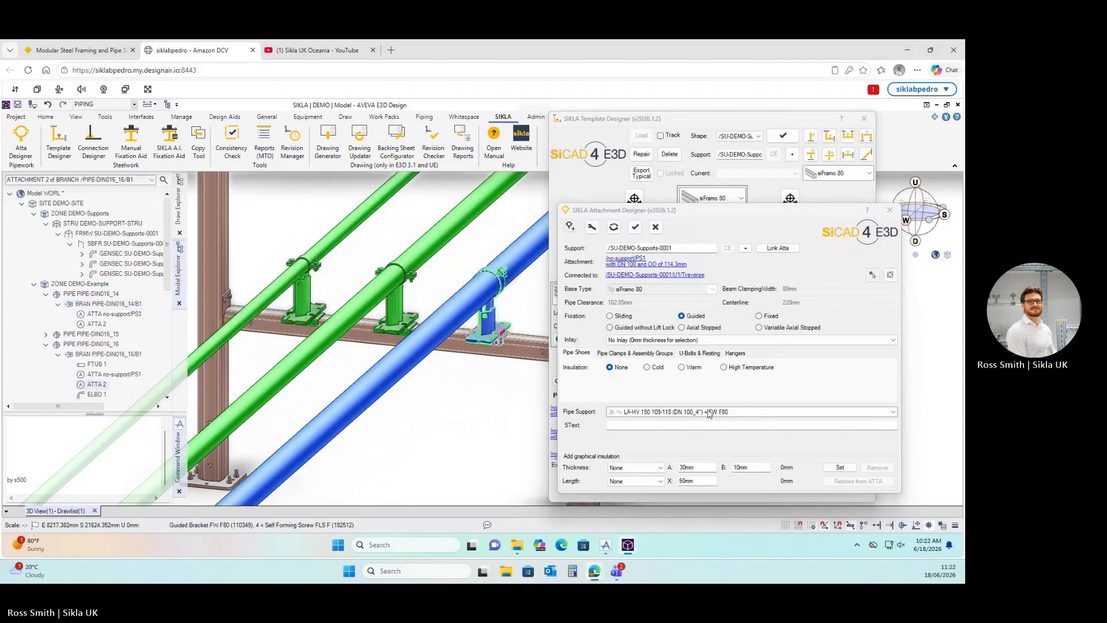
{"action": "left_click", "coordinate": [709, 411]}
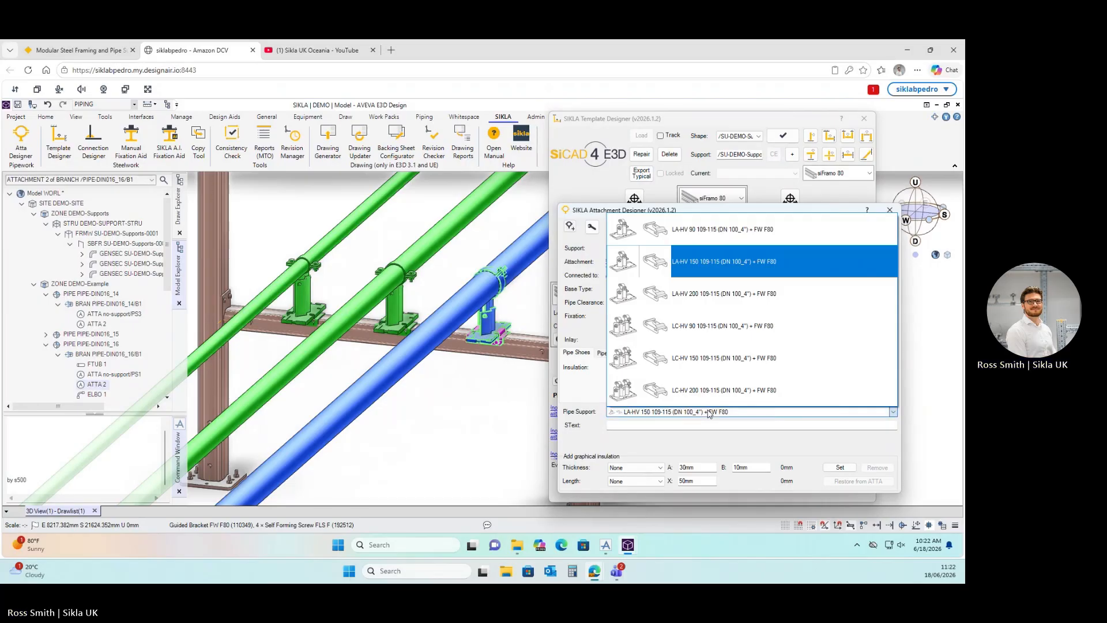
{"action": "left_click", "coordinate": [693, 361]}
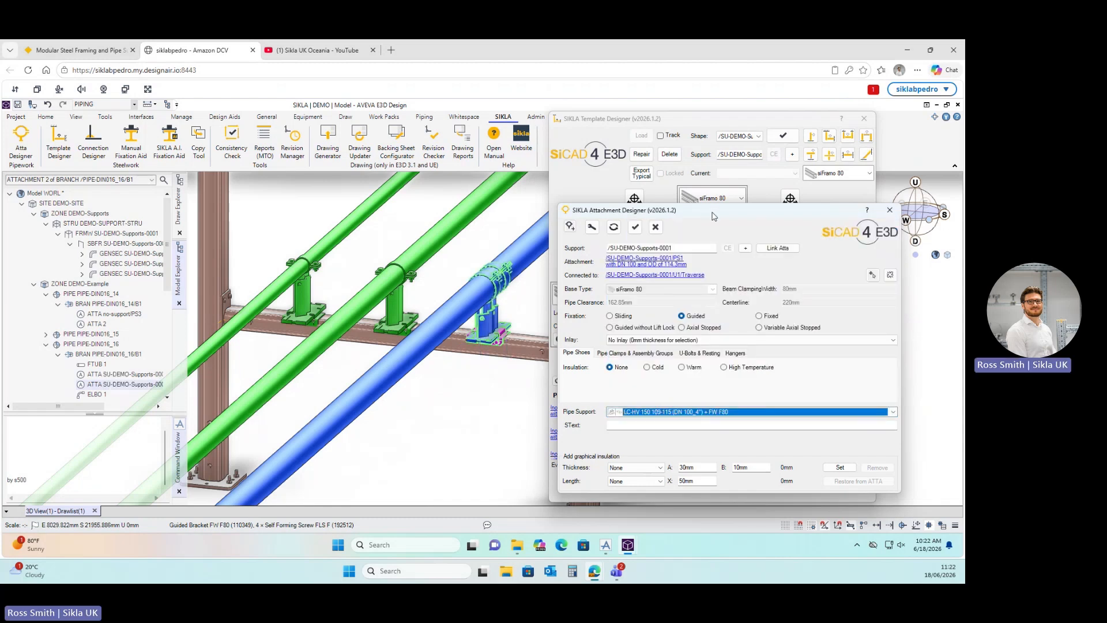
{"action": "left_click_drag", "start_coordinate": [713, 216], "coordinate": [735, 203]}
{"action": "scroll", "coordinate": [410, 342], "scroll_direction": "down", "scroll_amount": 2}
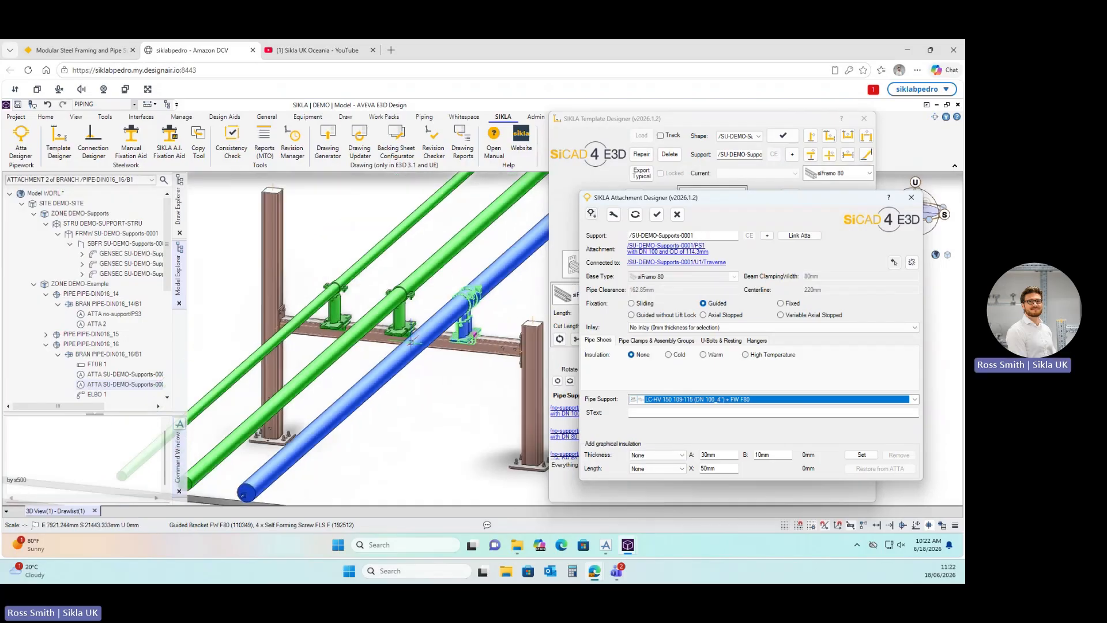
{"action": "scroll", "coordinate": [468, 329], "scroll_direction": "up", "scroll_amount": 3}
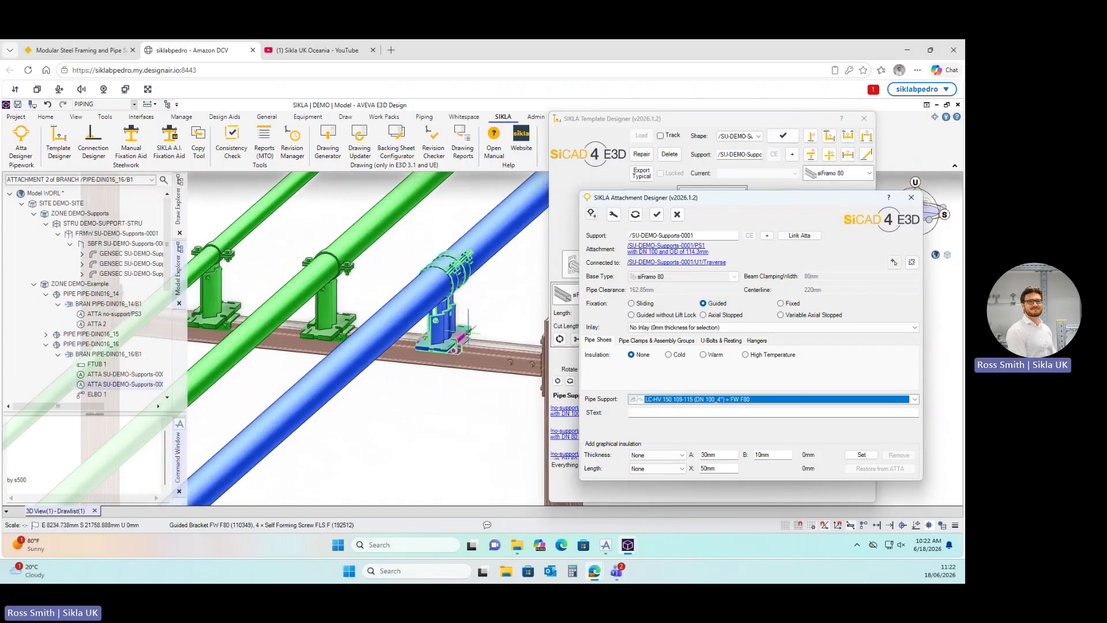
{"action": "scroll", "coordinate": [468, 330], "scroll_direction": "up", "scroll_amount": 2}
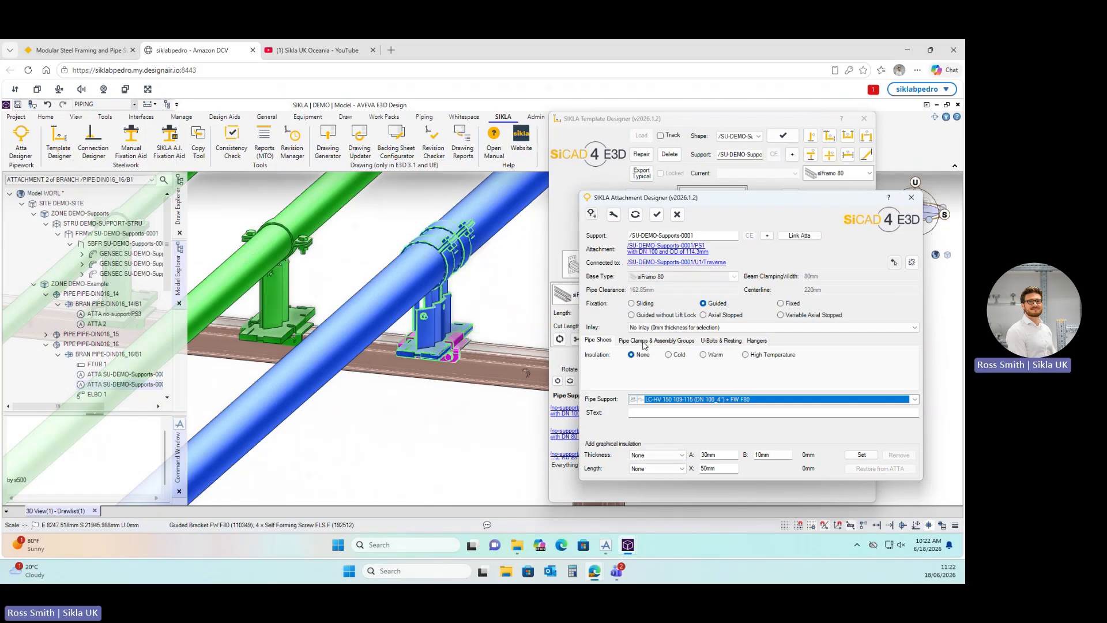
Make the blue pipe's clamp fixed with M16 connector size, then close the Attachment Designer.
{"action": "key", "text": "ctrl"}
{"action": "key", "text": "ctrl"}
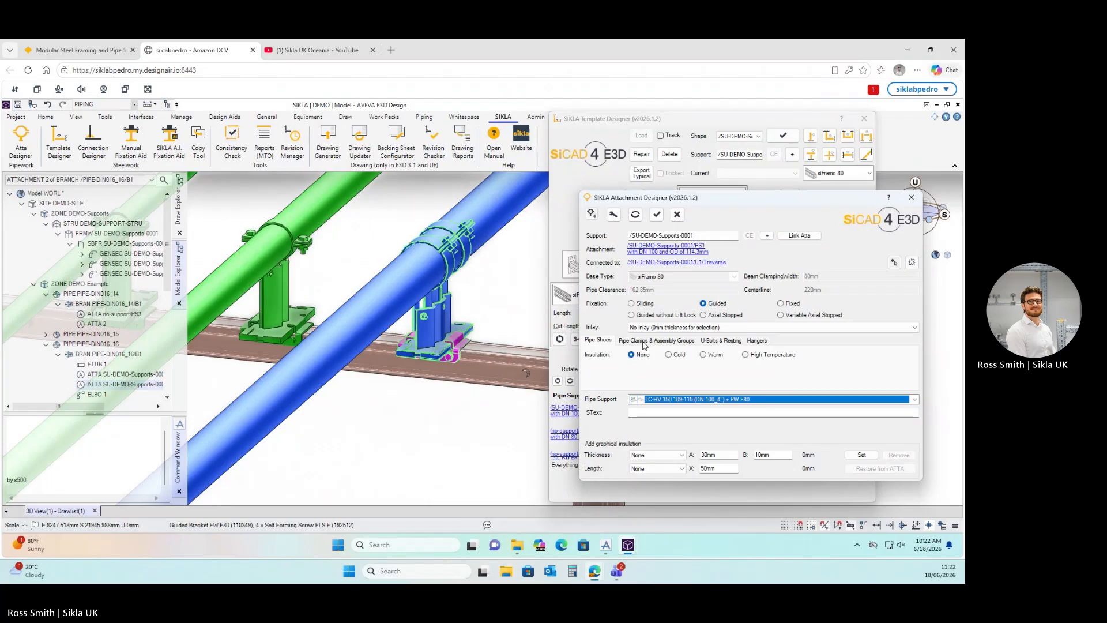
{"action": "left_click", "coordinate": [644, 341]}
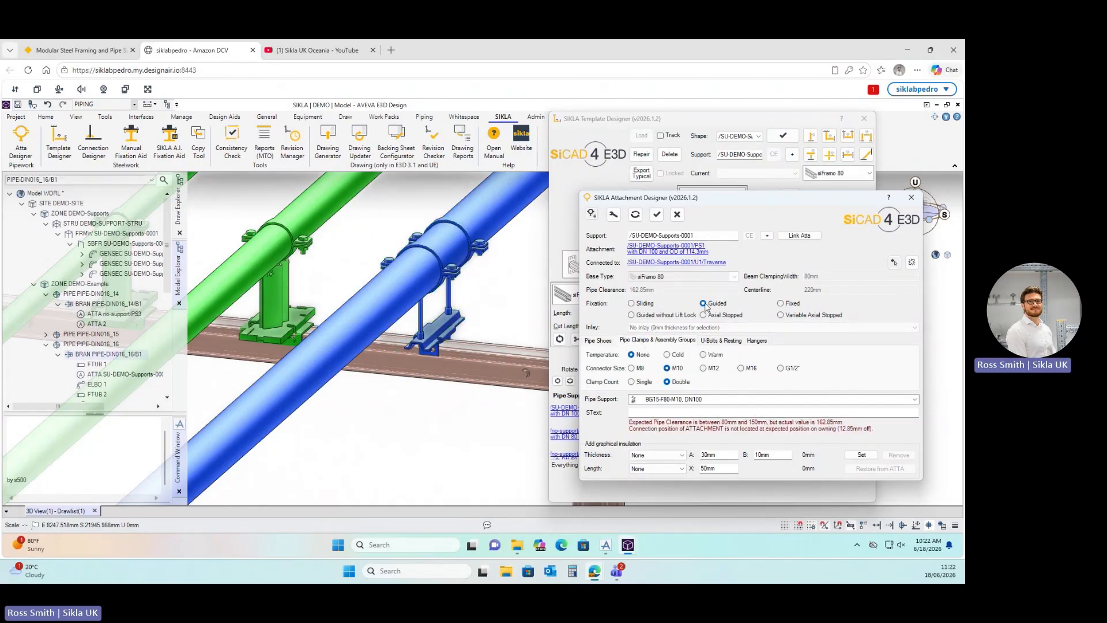
{"action": "left_click", "coordinate": [782, 304]}
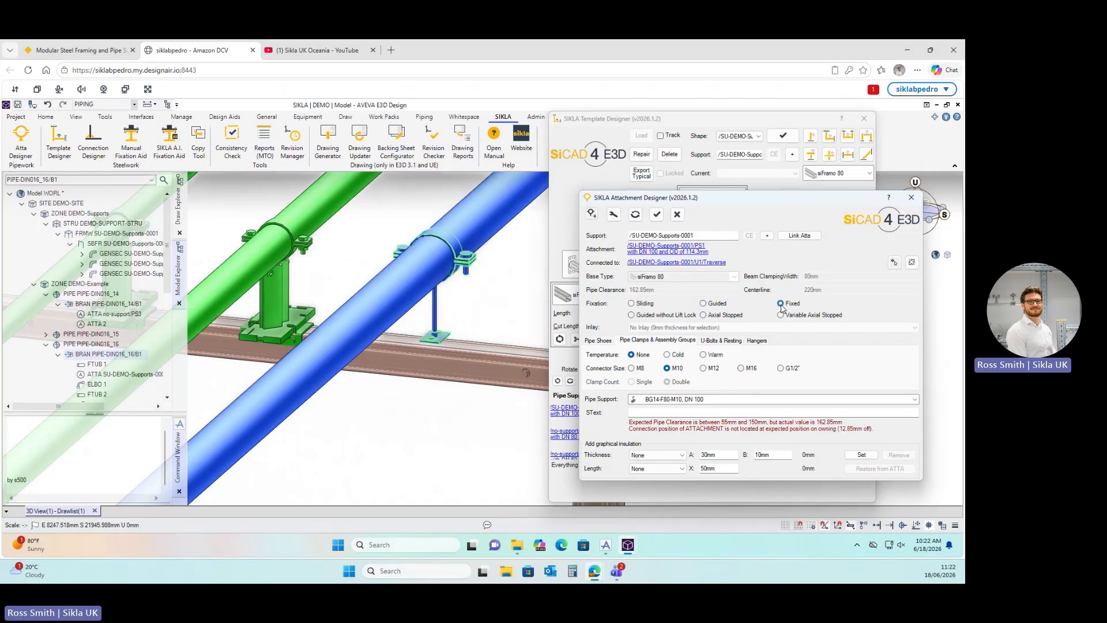
{"action": "left_click", "coordinate": [740, 368]}
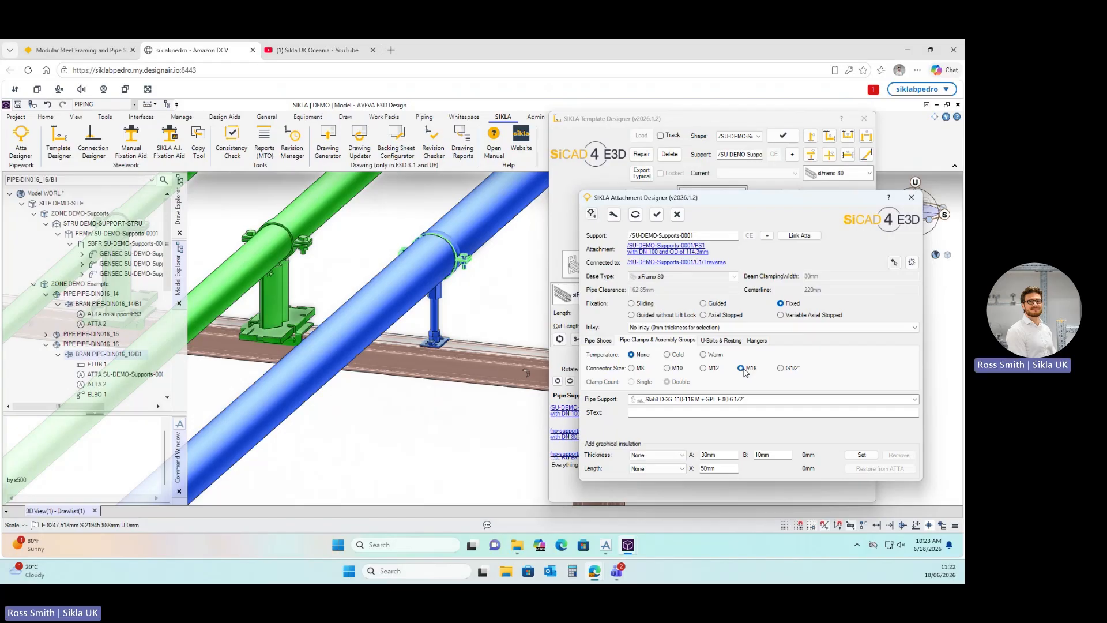
{"action": "scroll", "coordinate": [455, 349], "scroll_direction": "down", "scroll_amount": 3}
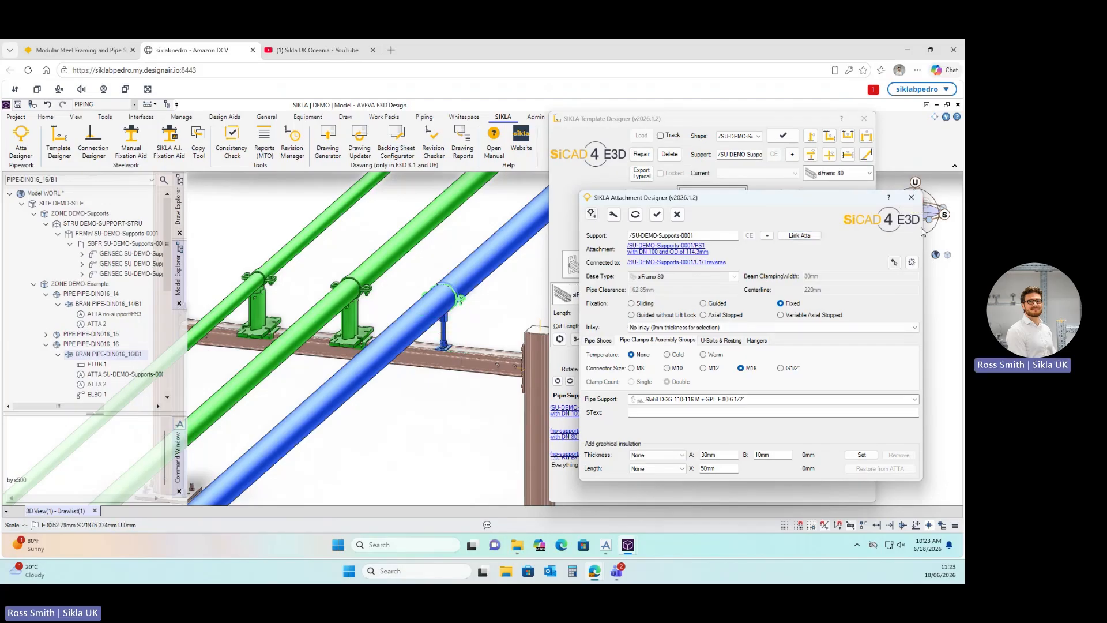
{"action": "left_click", "coordinate": [910, 199]}
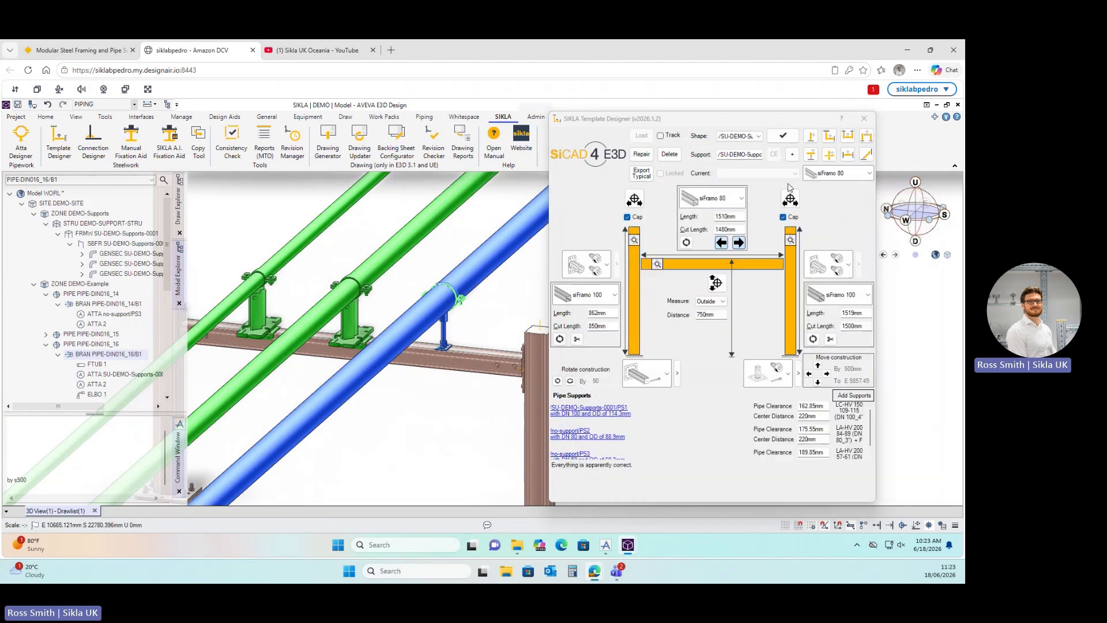
Close the Template Designer and orbit the model to inspect the finished goalpost support.
{"action": "left_click", "coordinate": [865, 120]}
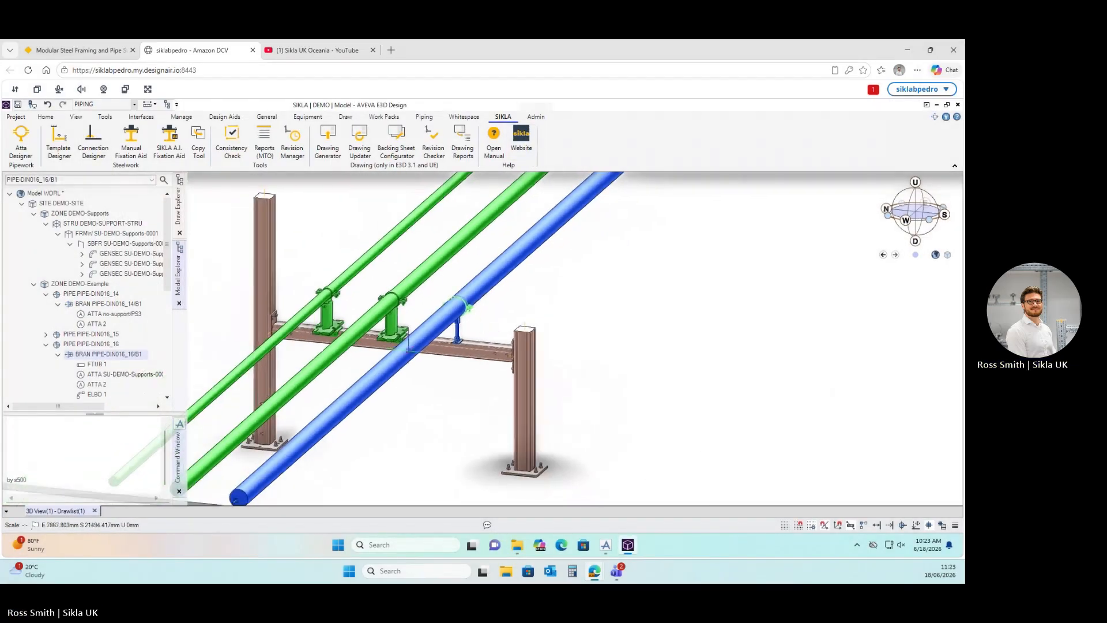
{"action": "scroll", "coordinate": [408, 351], "scroll_direction": "up", "scroll_amount": 2}
{"action": "scroll", "coordinate": [410, 342], "scroll_direction": "down", "scroll_amount": 2}
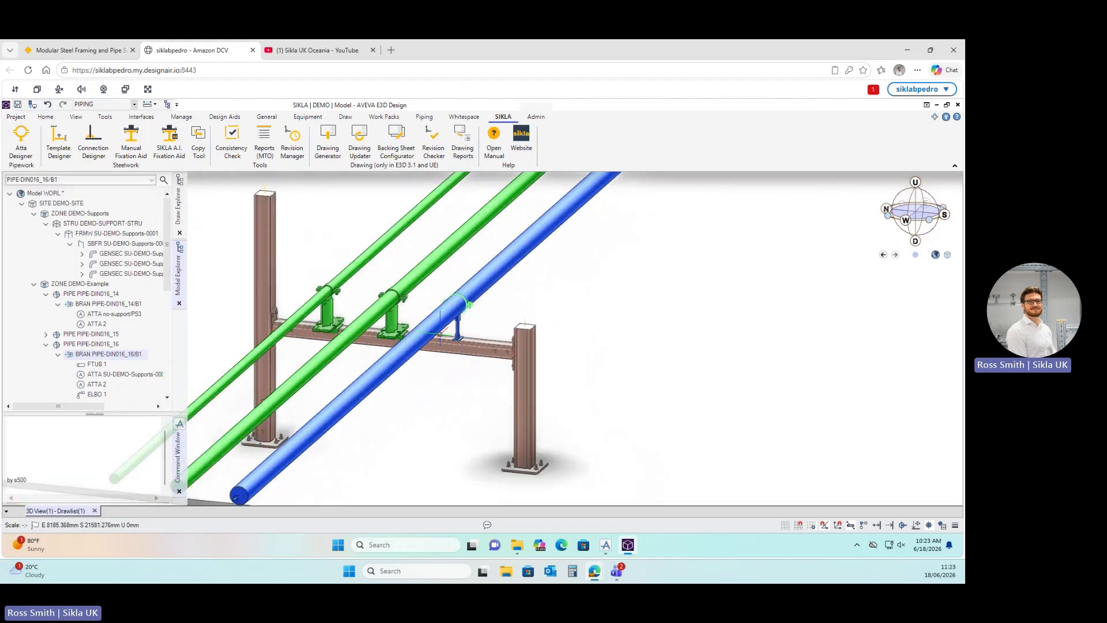
{"action": "middle_click_drag", "start_coordinate": [432, 329], "coordinate": [460, 334]}
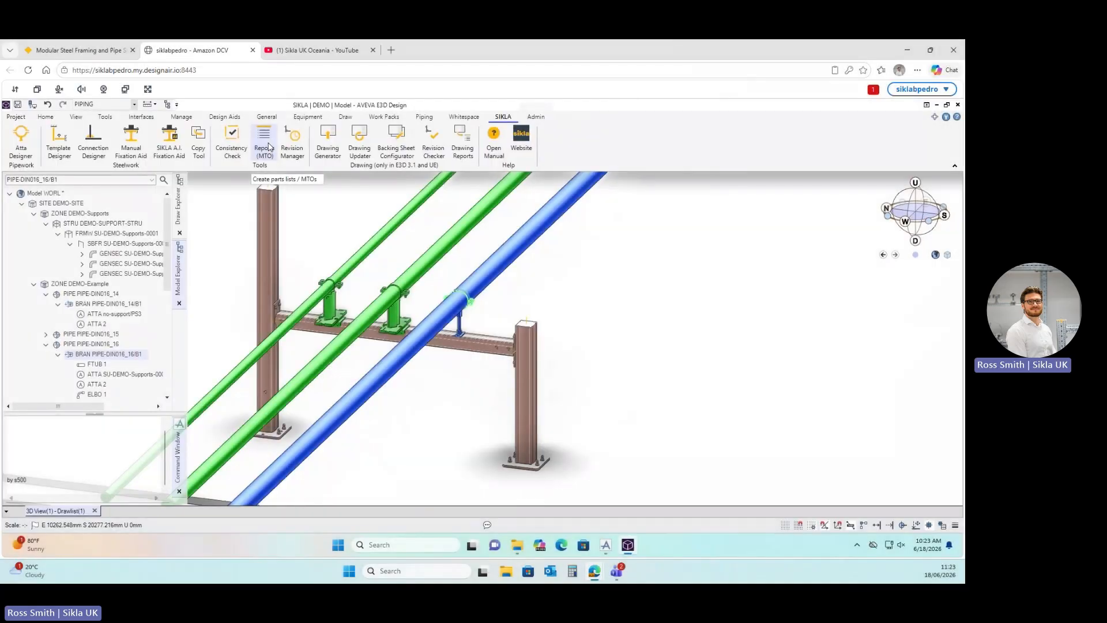
Launch Reports (MTO), dismiss the Remarks warning, and move the Model Report Tool aside.
{"action": "left_click", "coordinate": [268, 147]}
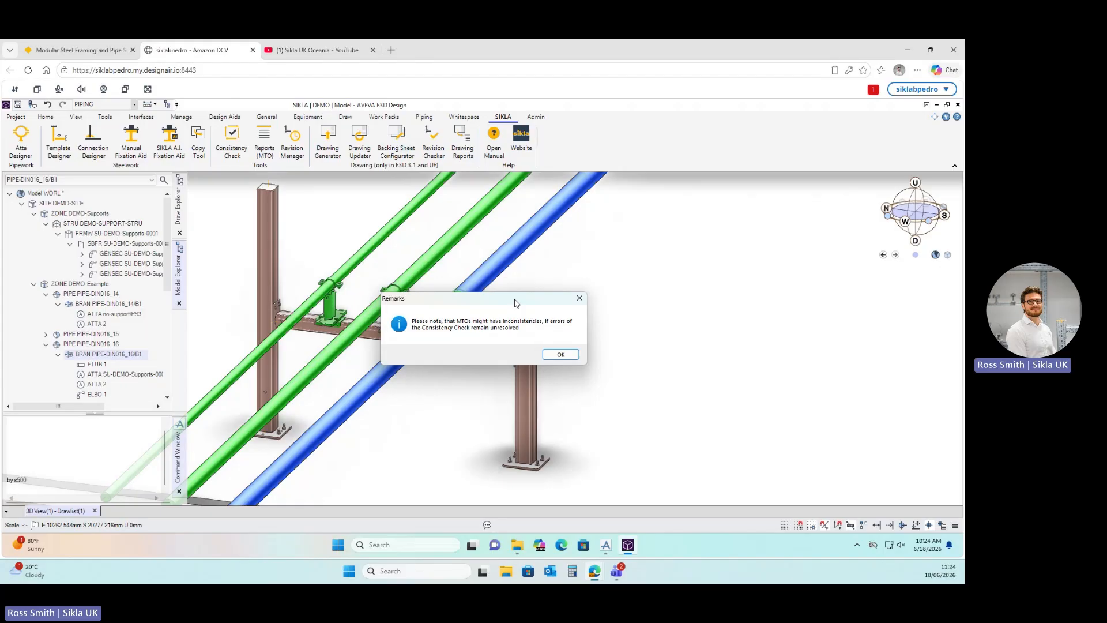
{"action": "left_click", "coordinate": [560, 354]}
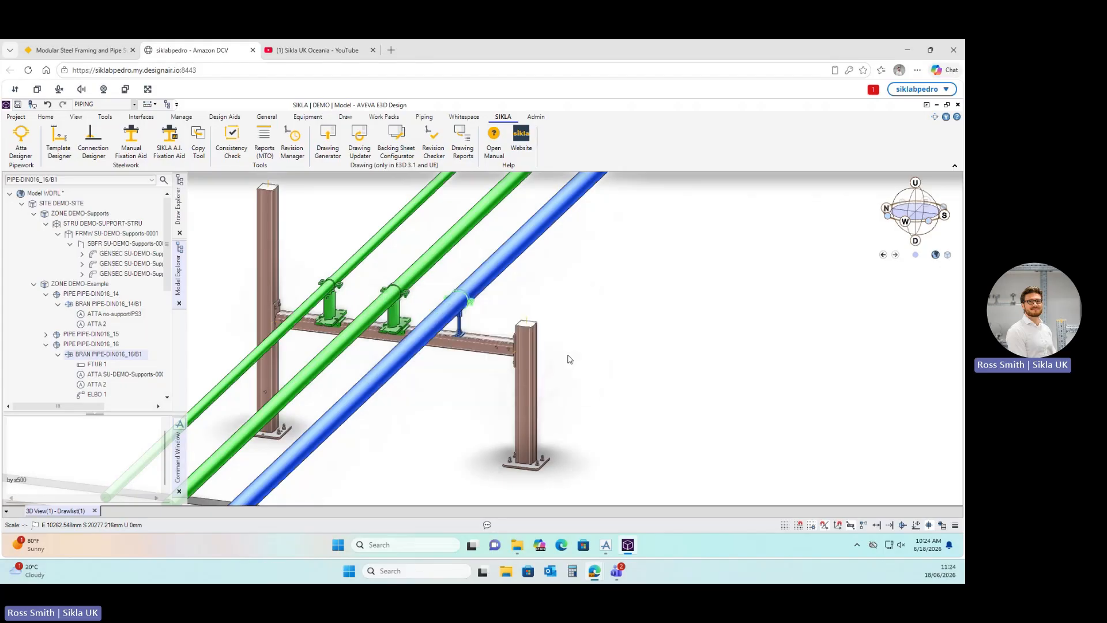
{"action": "left_click_drag", "start_coordinate": [223, 213], "coordinate": [678, 192]}
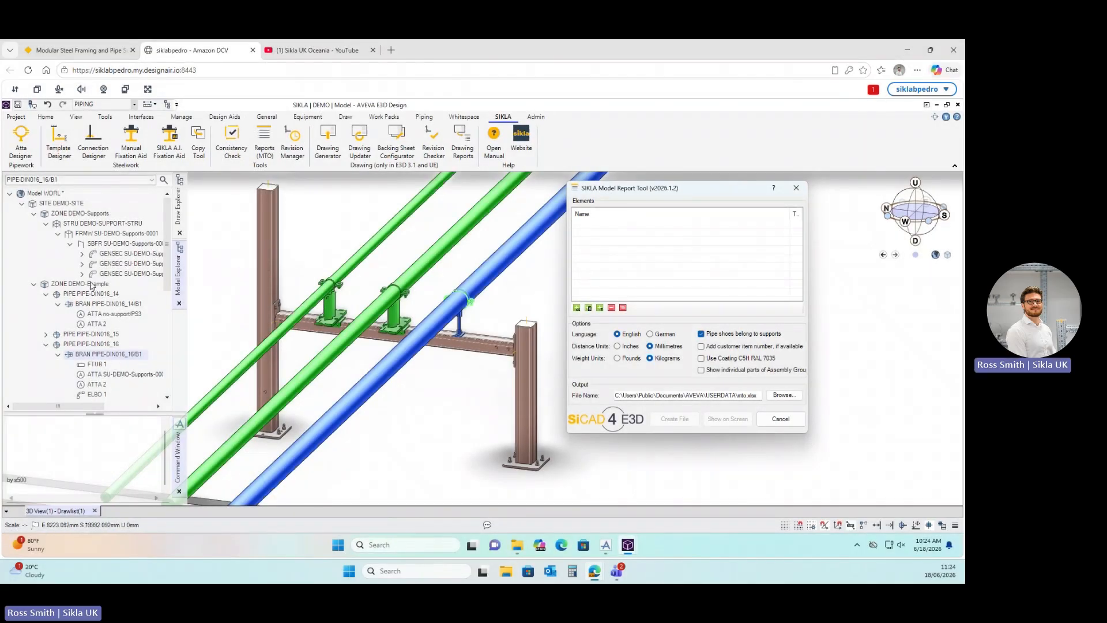
Add framework SU-DEMO-Supports-0001 to the report elements and show its part list on screen.
{"action": "scroll", "coordinate": [81, 239], "scroll_direction": "right", "scroll_amount": 2}
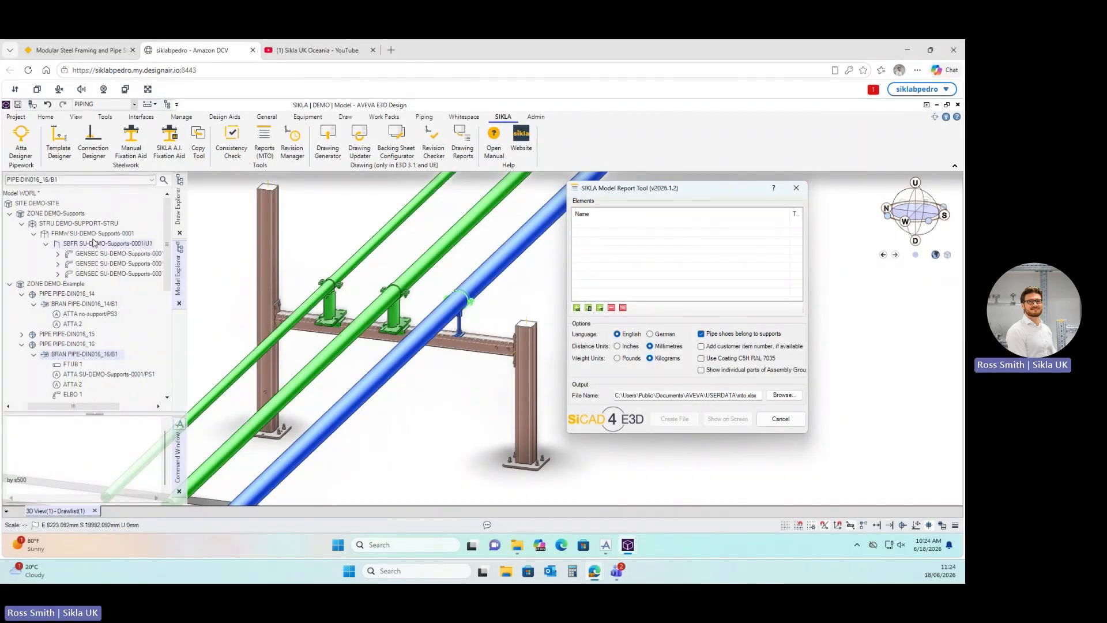
{"action": "left_click", "coordinate": [79, 234]}
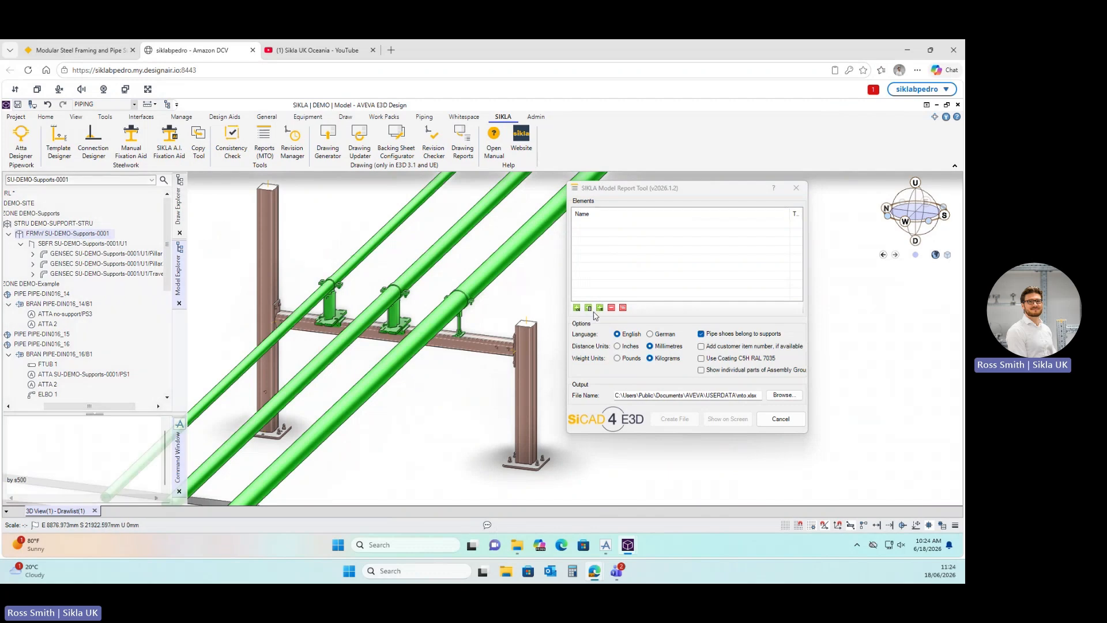
{"action": "left_click", "coordinate": [576, 307]}
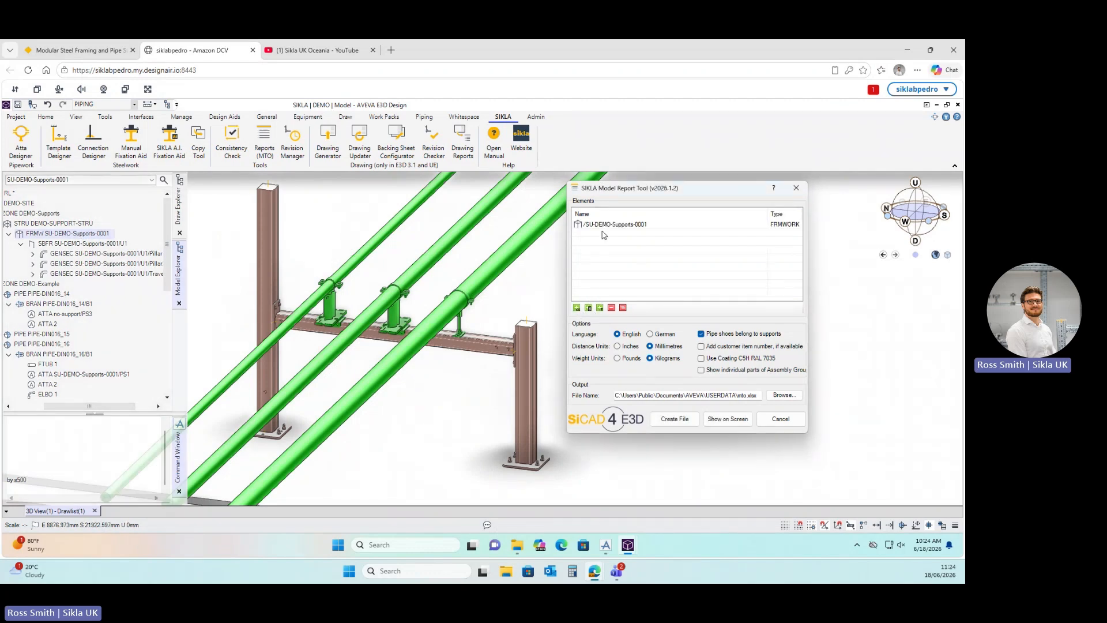
{"action": "left_click", "coordinate": [33, 225]}
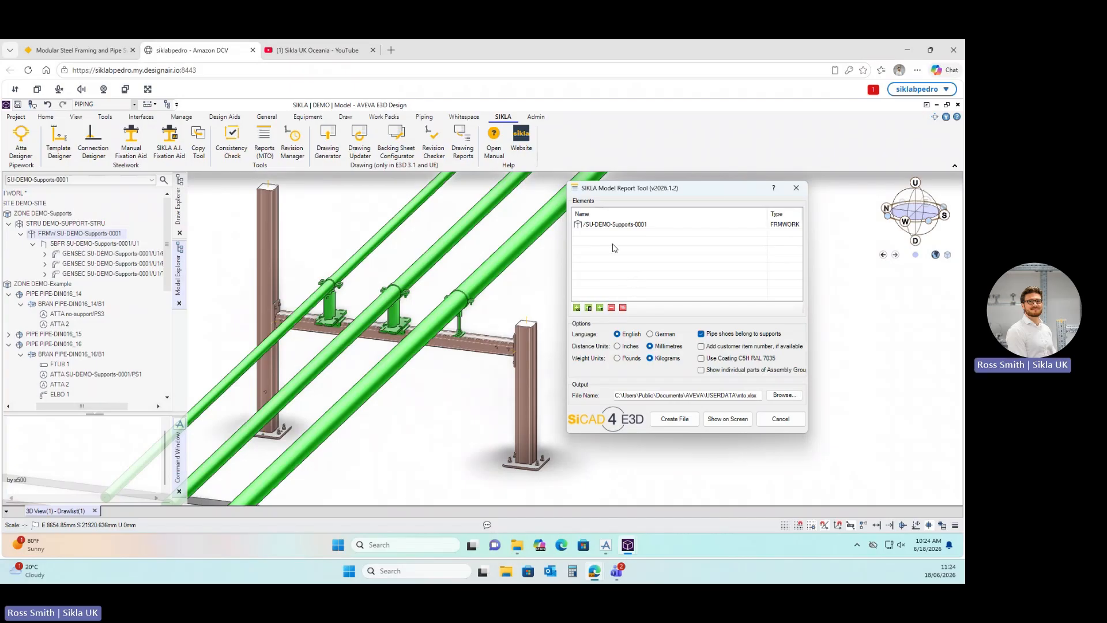
{"action": "left_click", "coordinate": [610, 226]}
{"action": "left_click", "coordinate": [611, 307]}
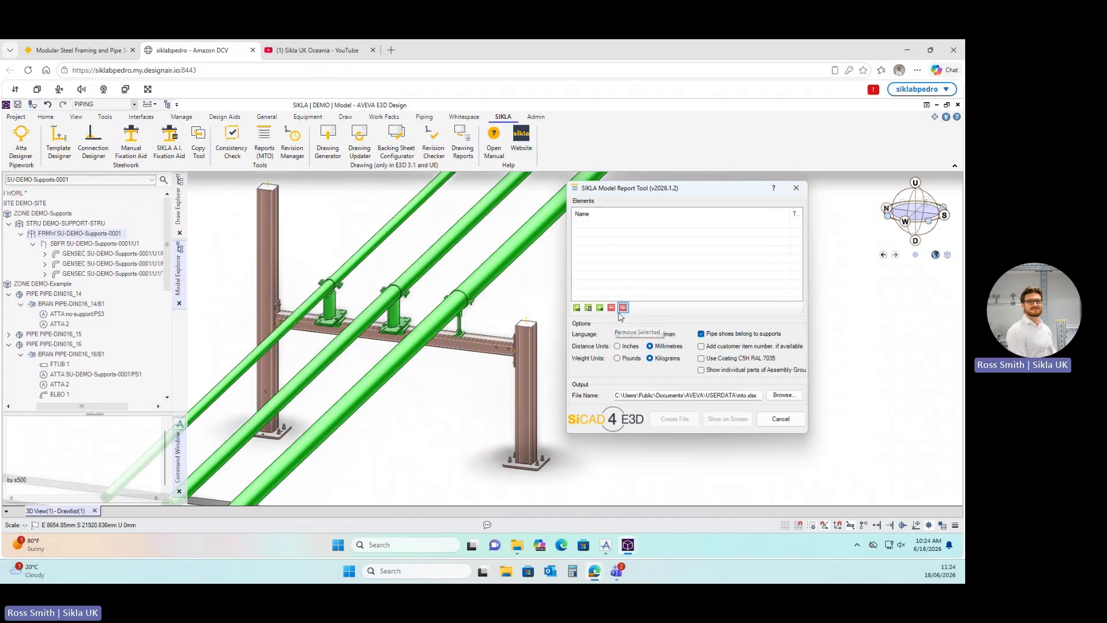
{"action": "left_click", "coordinate": [577, 307]}
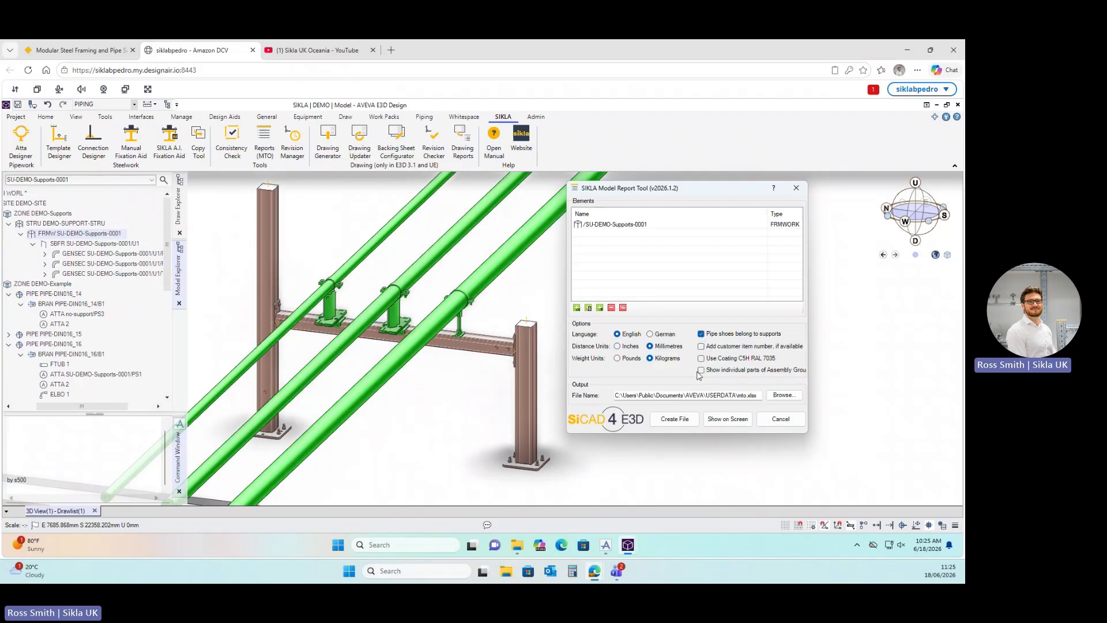
{"action": "left_click", "coordinate": [727, 422]}
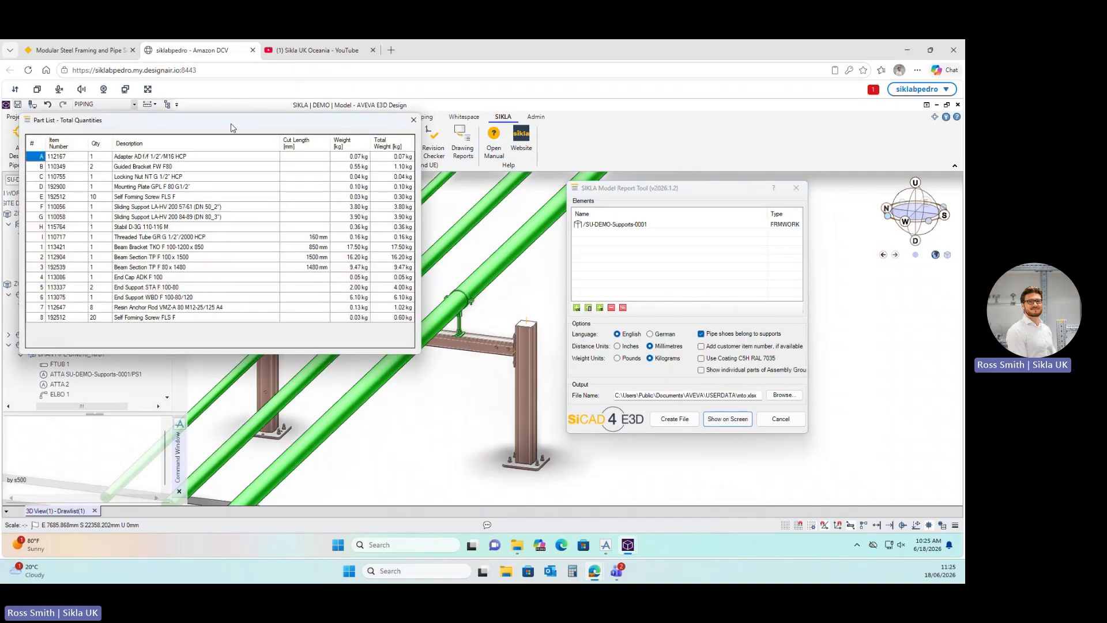
Select mounting plate item 192900 in the part list and open the Sikla website.
{"action": "left_click_drag", "start_coordinate": [231, 127], "coordinate": [742, 131]}
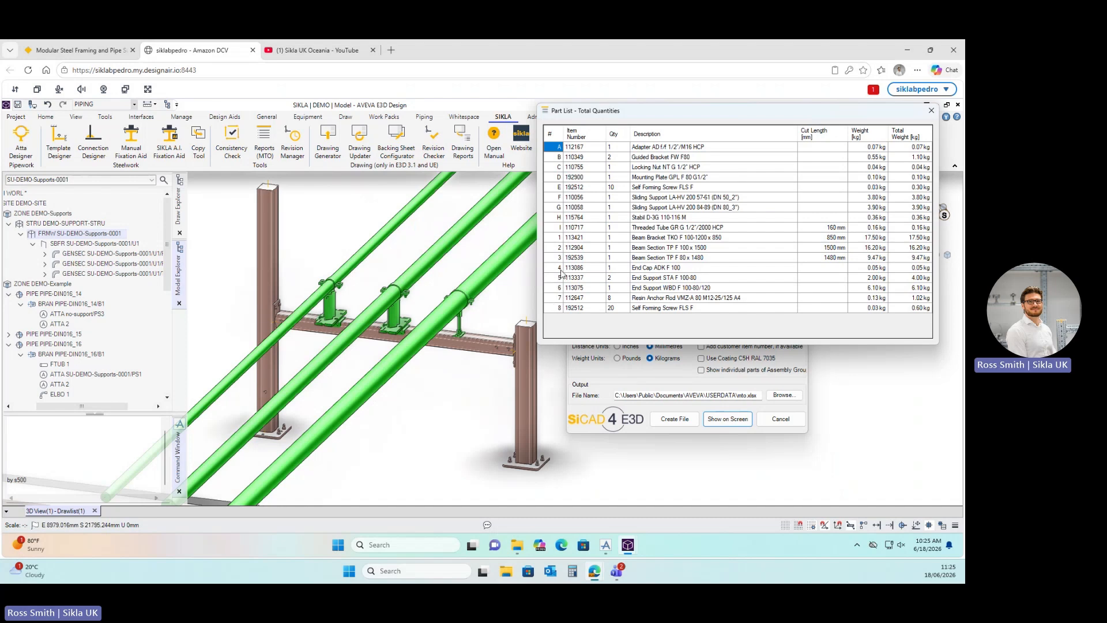
{"action": "left_click", "coordinate": [577, 179]}
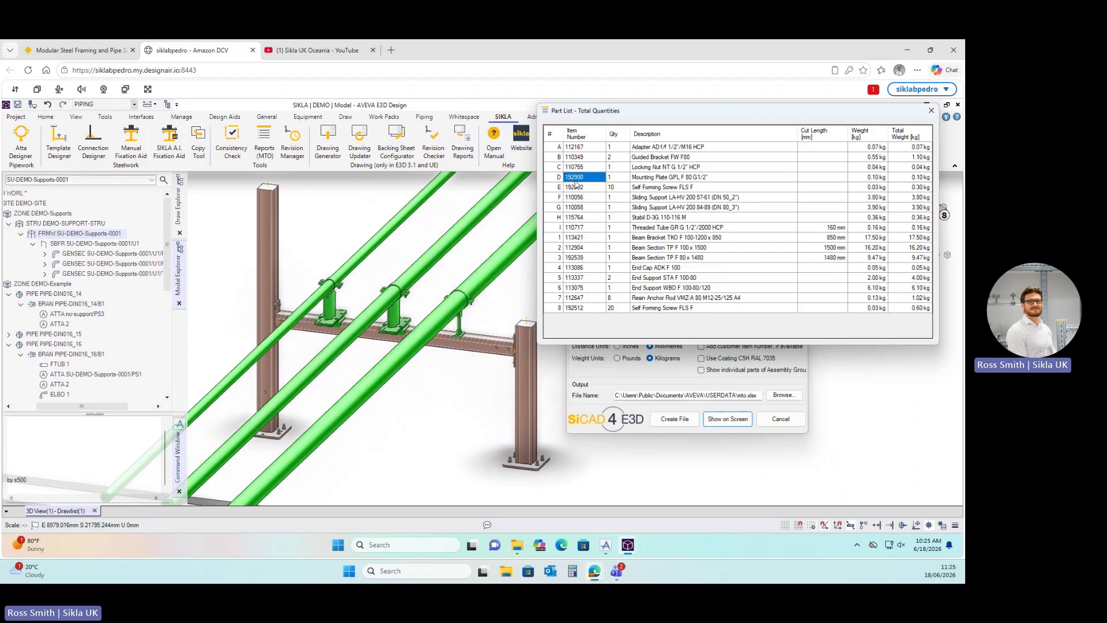
{"action": "scroll", "coordinate": [490, 339], "scroll_direction": "up", "scroll_amount": 3}
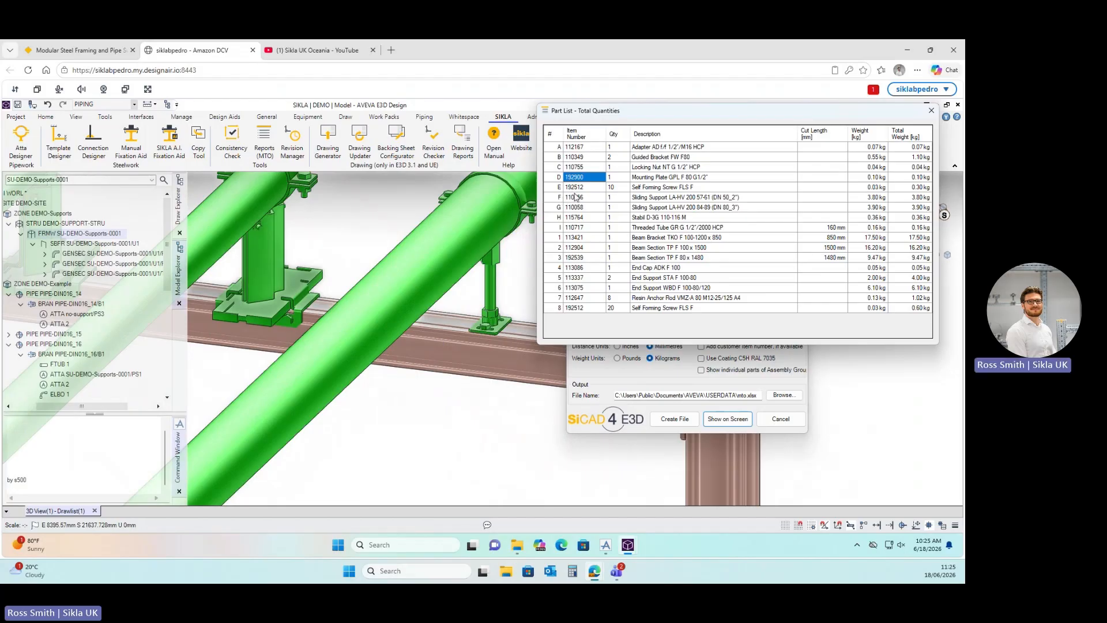
{"action": "left_click_drag", "start_coordinate": [716, 116], "coordinate": [719, 266]}
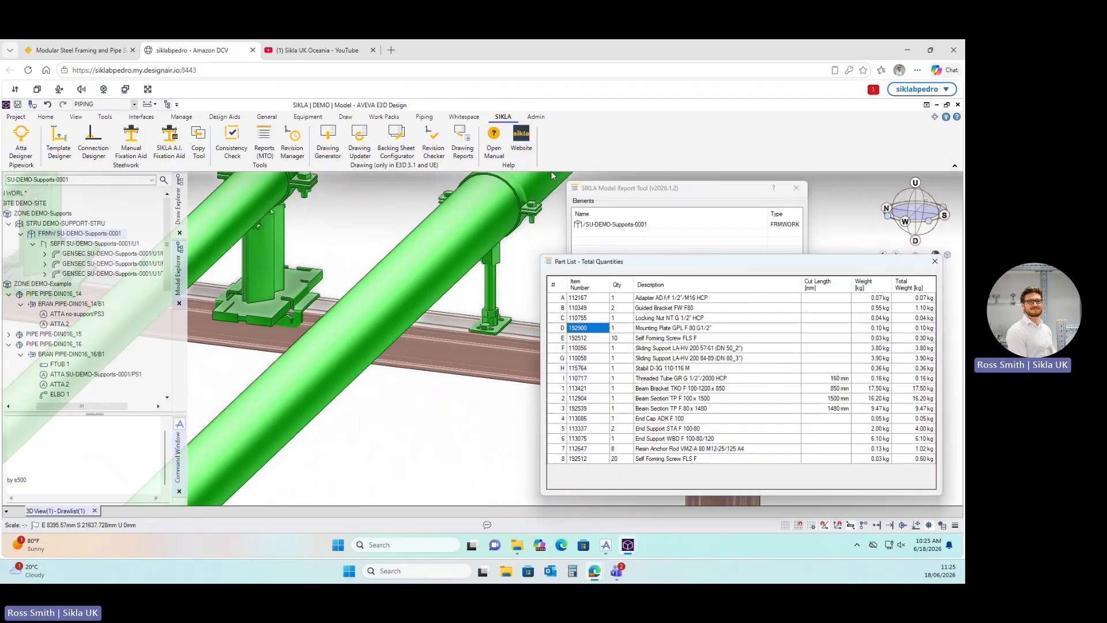
{"action": "left_click", "coordinate": [527, 139]}
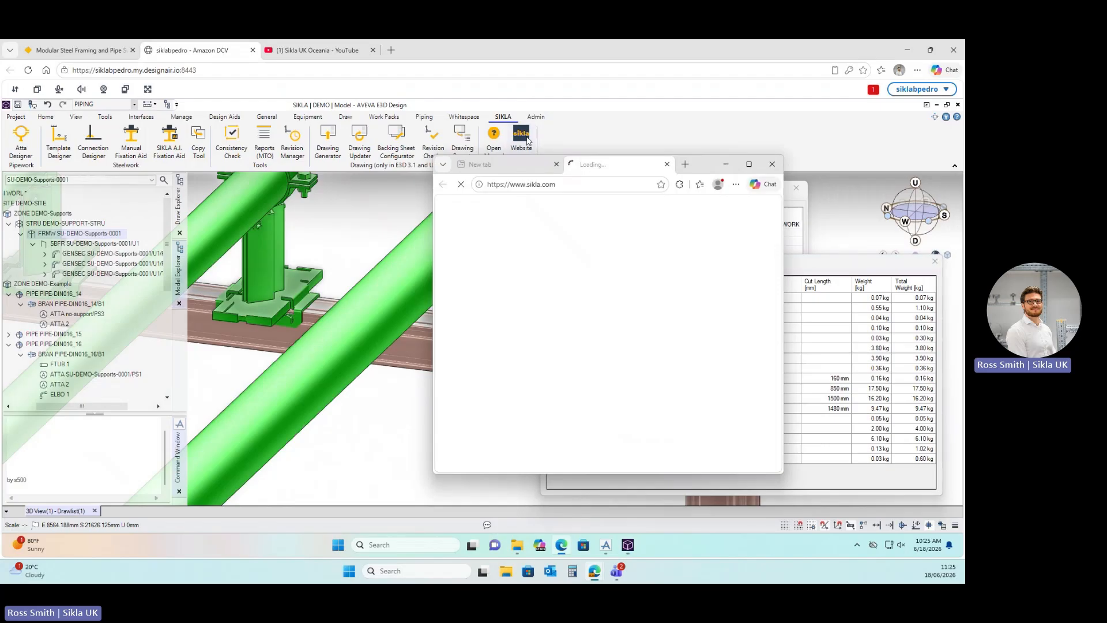
Search sikla.com for item 192900 and open the Mounting Plate GPL product page.
{"action": "left_click_drag", "start_coordinate": [434, 237], "coordinate": [166, 234]}
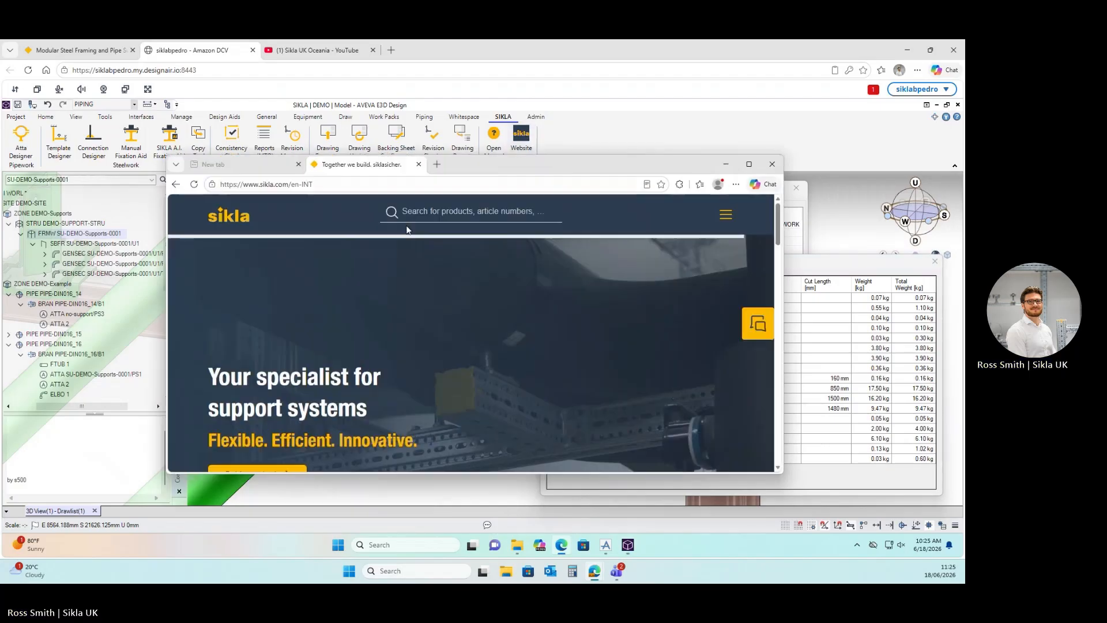
{"action": "left_click", "coordinate": [459, 211]}
{"action": "type", "text": "19"}
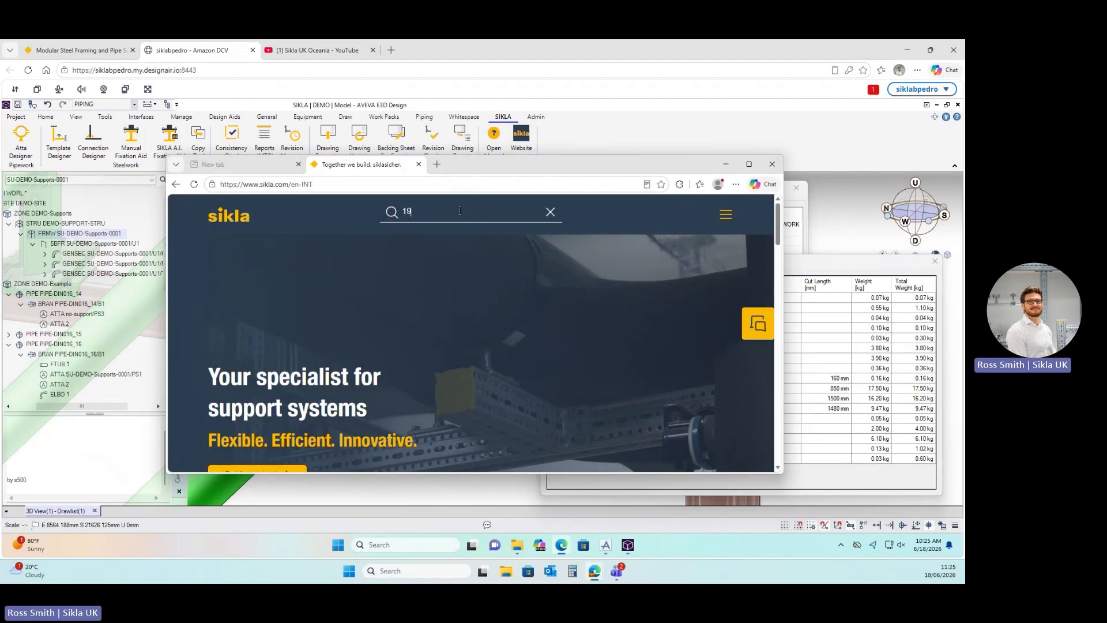
{"action": "type", "text": "2900"}
{"action": "key", "text": "Return"}
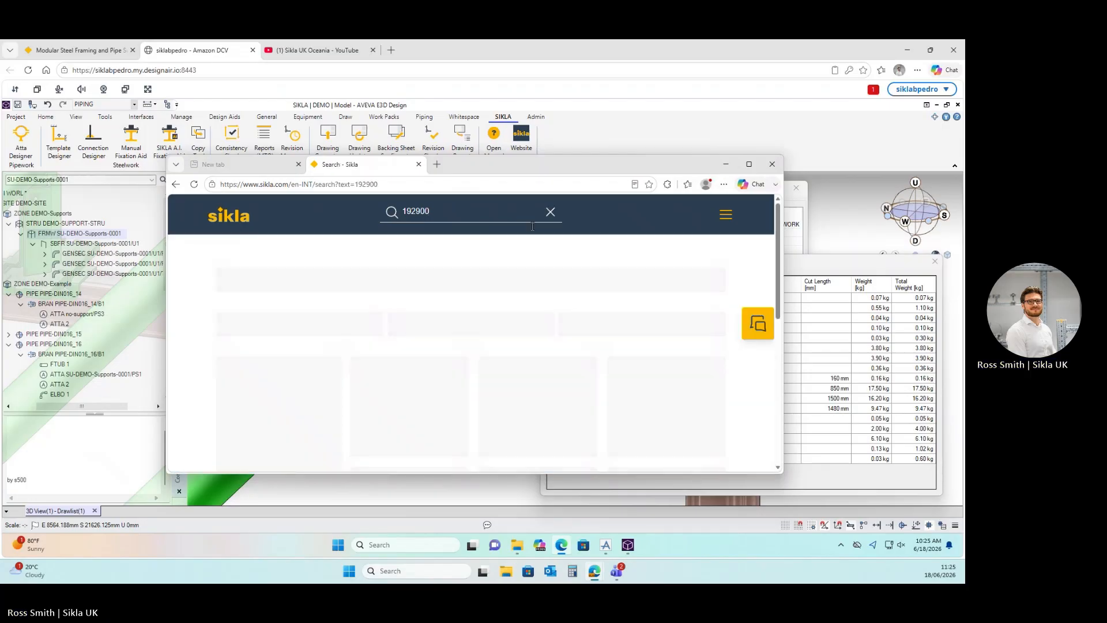
{"action": "scroll", "coordinate": [469, 385], "scroll_direction": "down", "scroll_amount": 2}
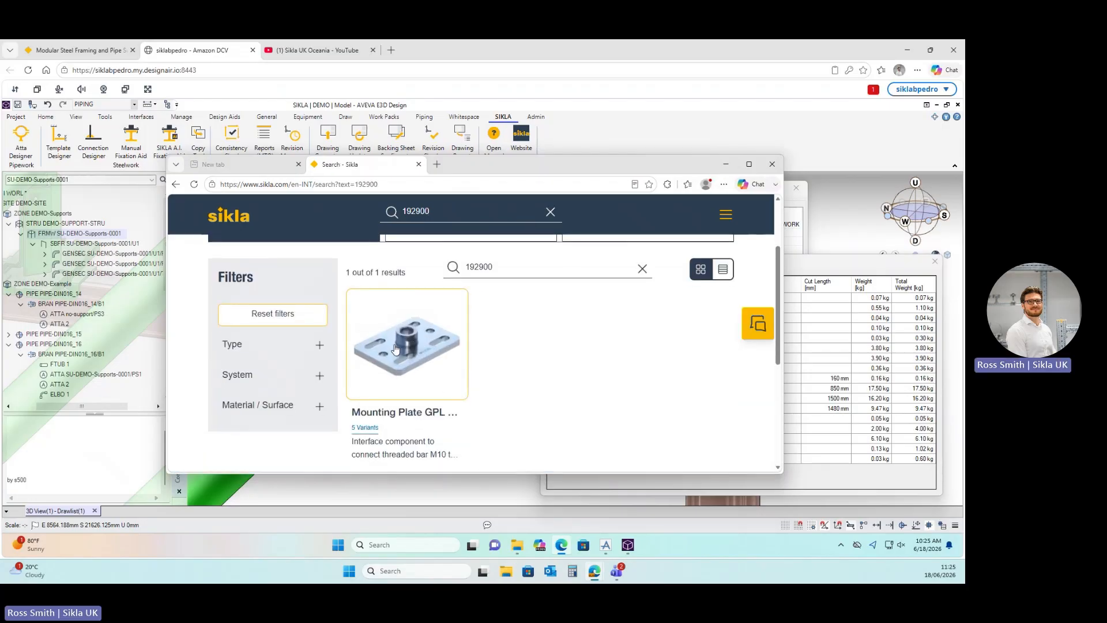
{"action": "left_click", "coordinate": [434, 388]}
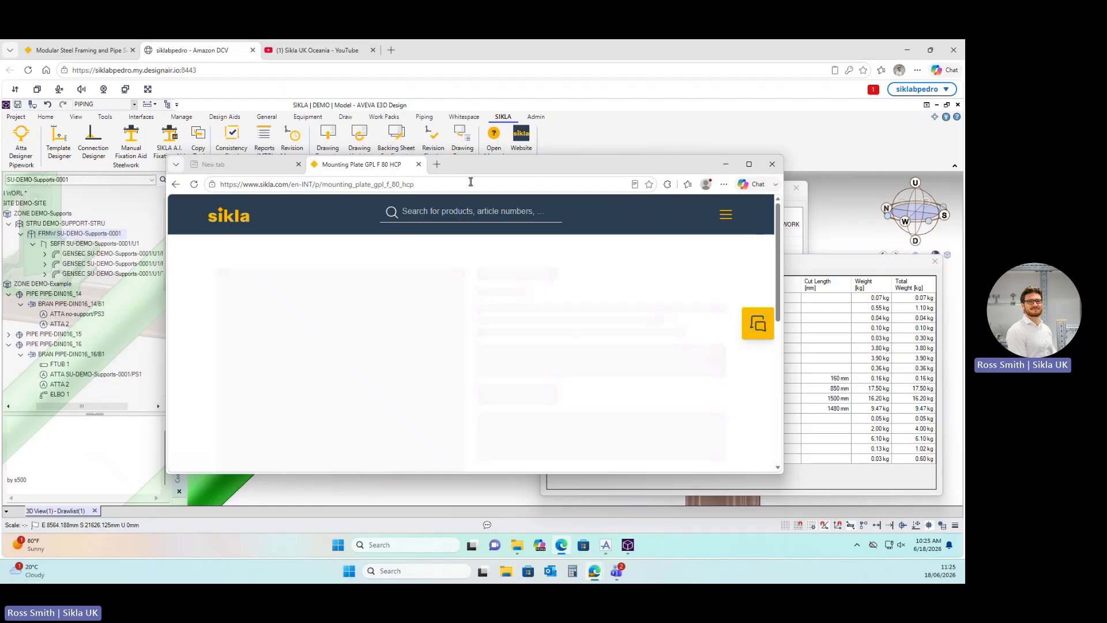
Review the Mounting Plate GPL F 80 HCP page, then close the browser.
{"action": "mouse_move", "coordinate": [480, 156]}
{"action": "left_mouse_down"}
{"action": "mouse_move", "coordinate": [476, 129]}
{"action": "mouse_move", "coordinate": [476, 165]}
{"action": "left_mouse_up"}
{"action": "scroll", "coordinate": [452, 369], "scroll_direction": "down", "scroll_amount": 8}
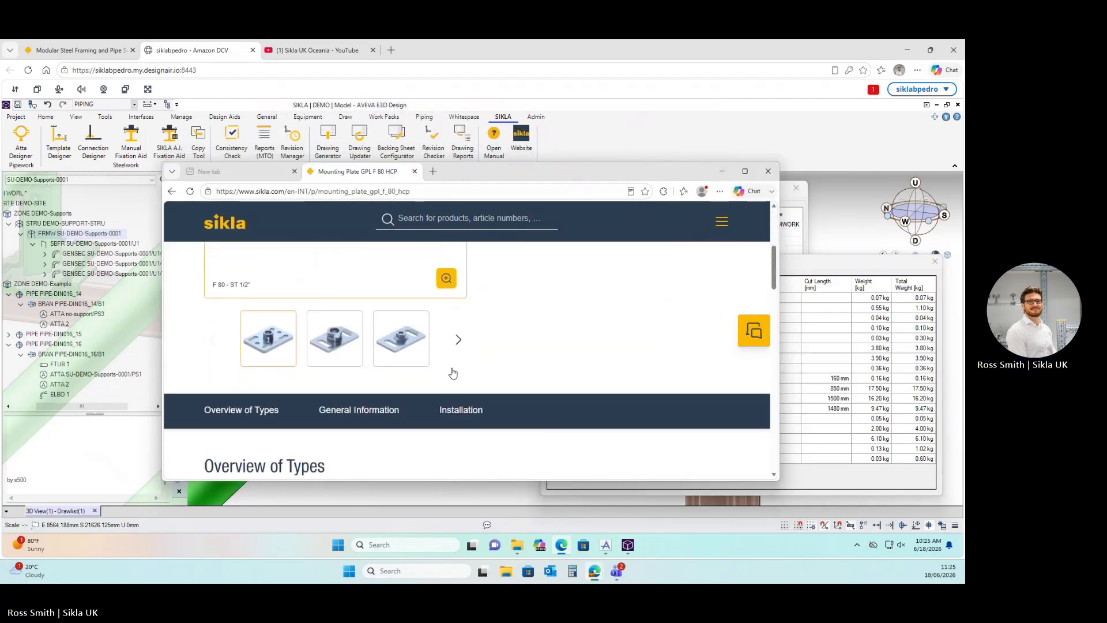
{"action": "scroll", "coordinate": [452, 367], "scroll_direction": "up", "scroll_amount": 5}
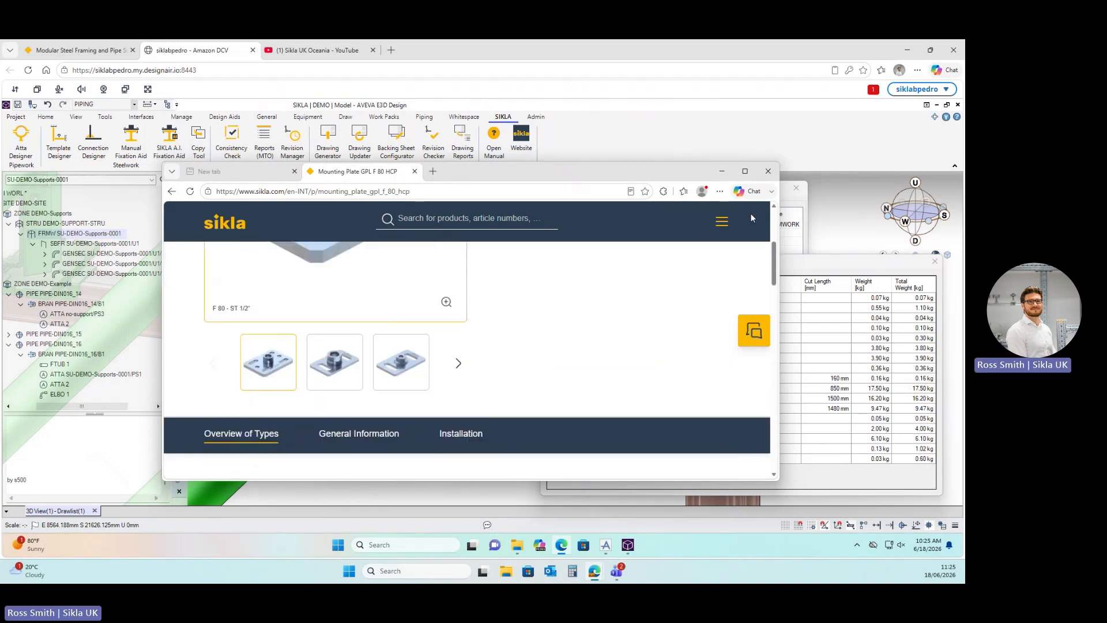
{"action": "left_click", "coordinate": [768, 170]}
{"action": "left_click_drag", "start_coordinate": [722, 264], "coordinate": [559, 234]}
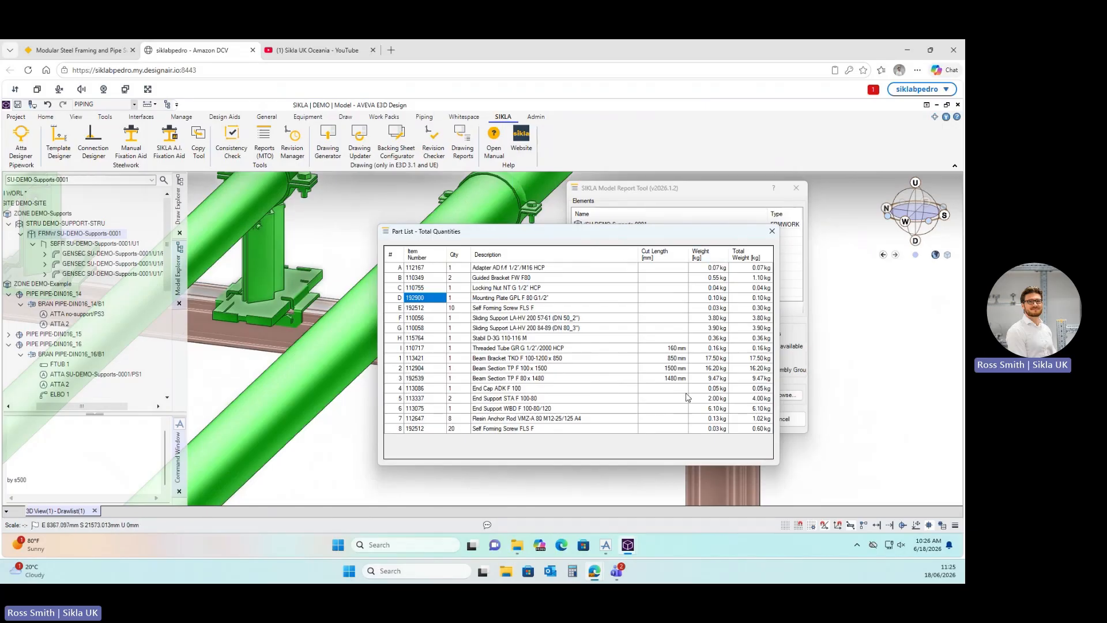
Close the part list and remove /SU-DEMO-Supports-0001 from the Model Report Tool element list.
{"action": "left_click", "coordinate": [772, 231]}
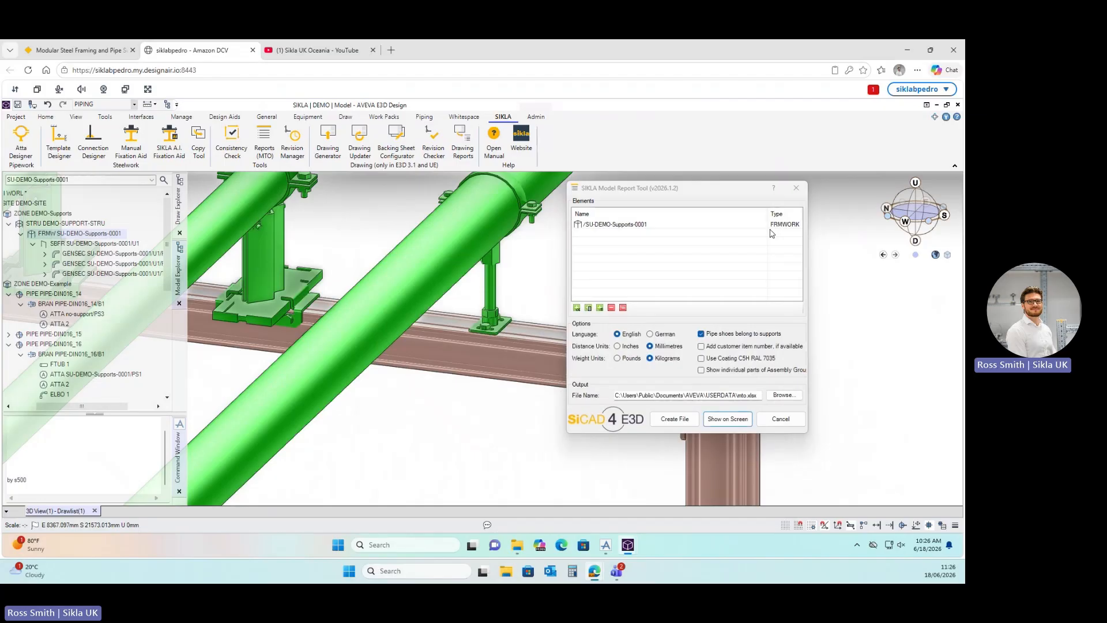
{"action": "left_click", "coordinate": [728, 418]}
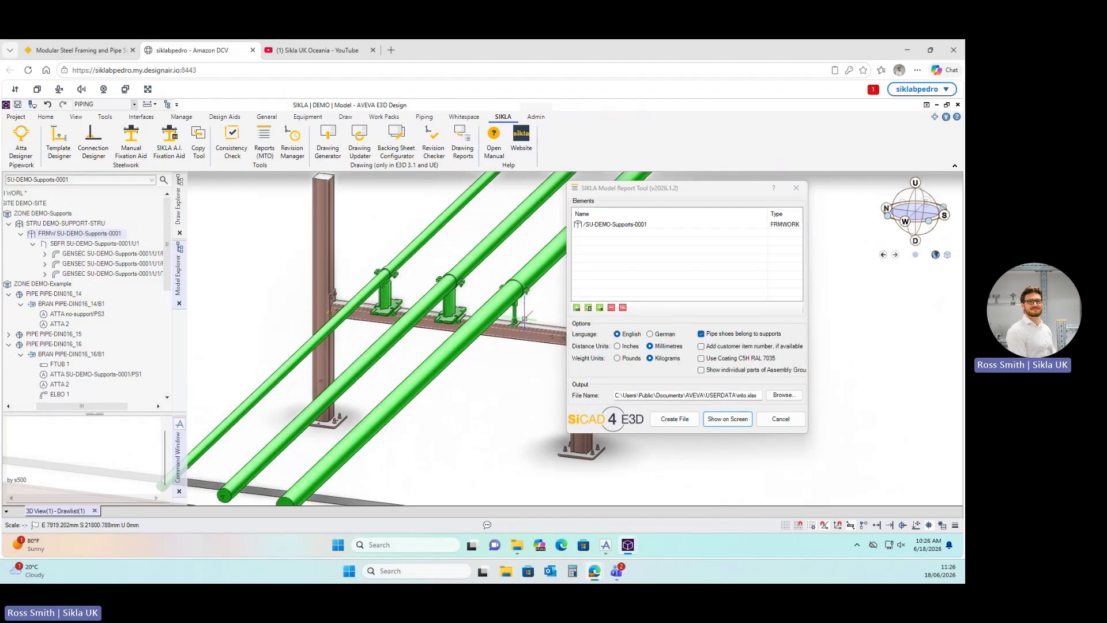
{"action": "left_click", "coordinate": [625, 257]}
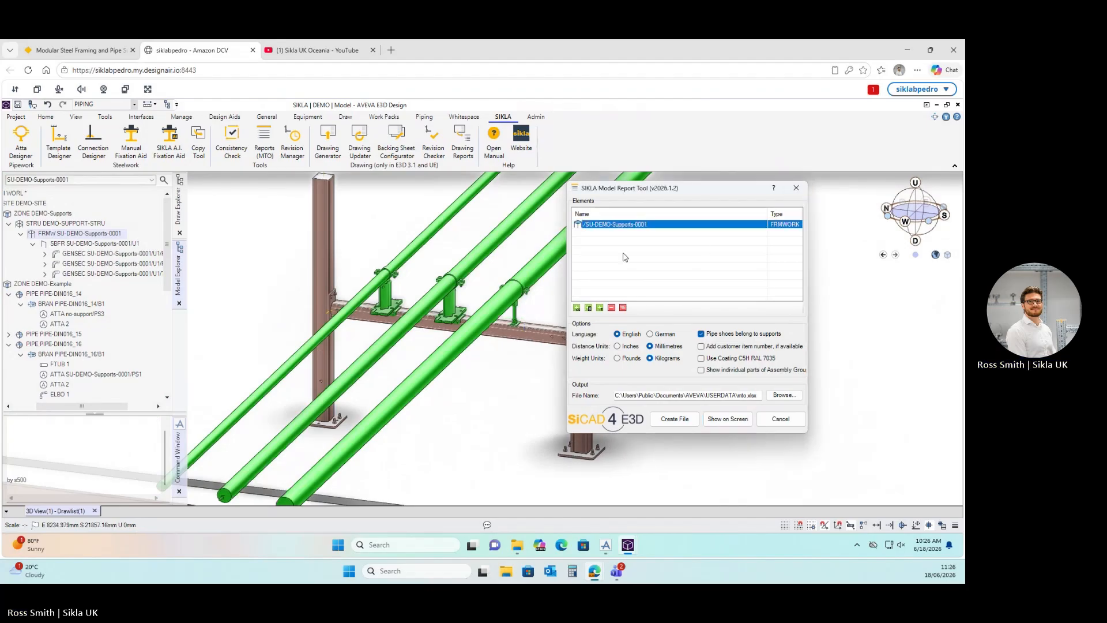
{"action": "left_click", "coordinate": [611, 307]}
{"action": "left_click", "coordinate": [796, 188]}
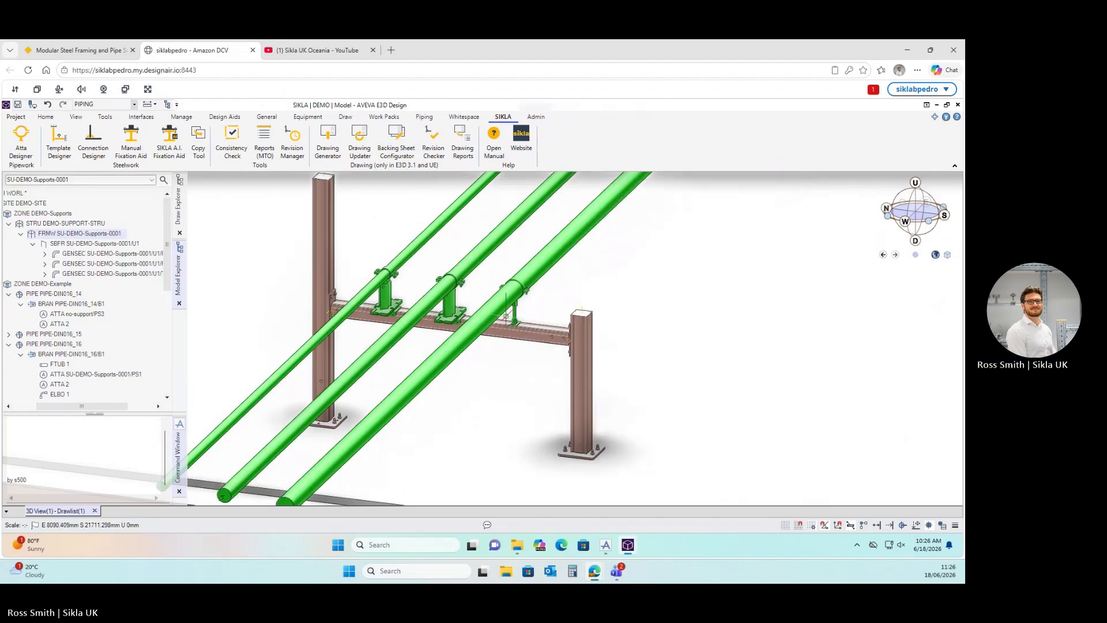
{"action": "scroll", "coordinate": [506, 315], "scroll_direction": "down", "scroll_amount": 3}
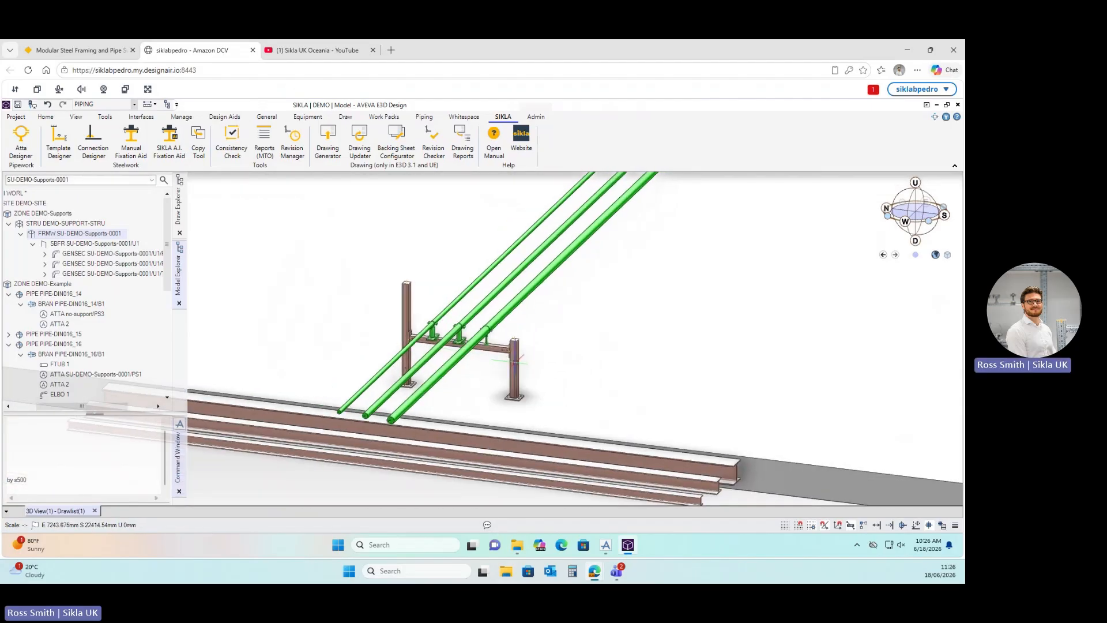
{"action": "scroll", "coordinate": [515, 360], "scroll_direction": "up", "scroll_amount": 5}
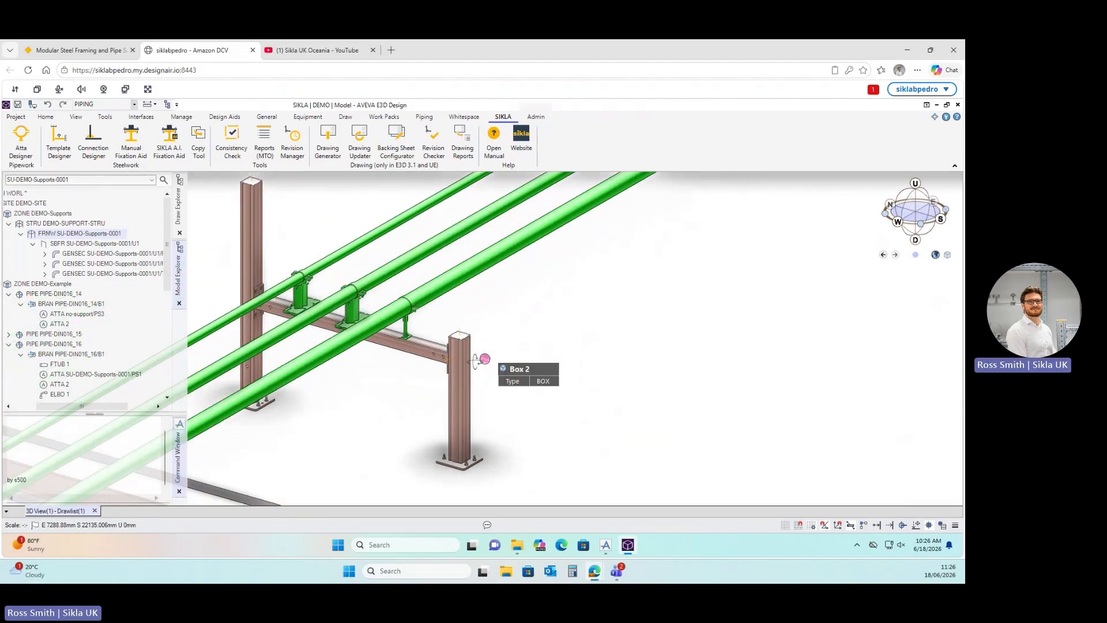
{"action": "scroll", "coordinate": [477, 361], "scroll_direction": "down", "scroll_amount": 4}
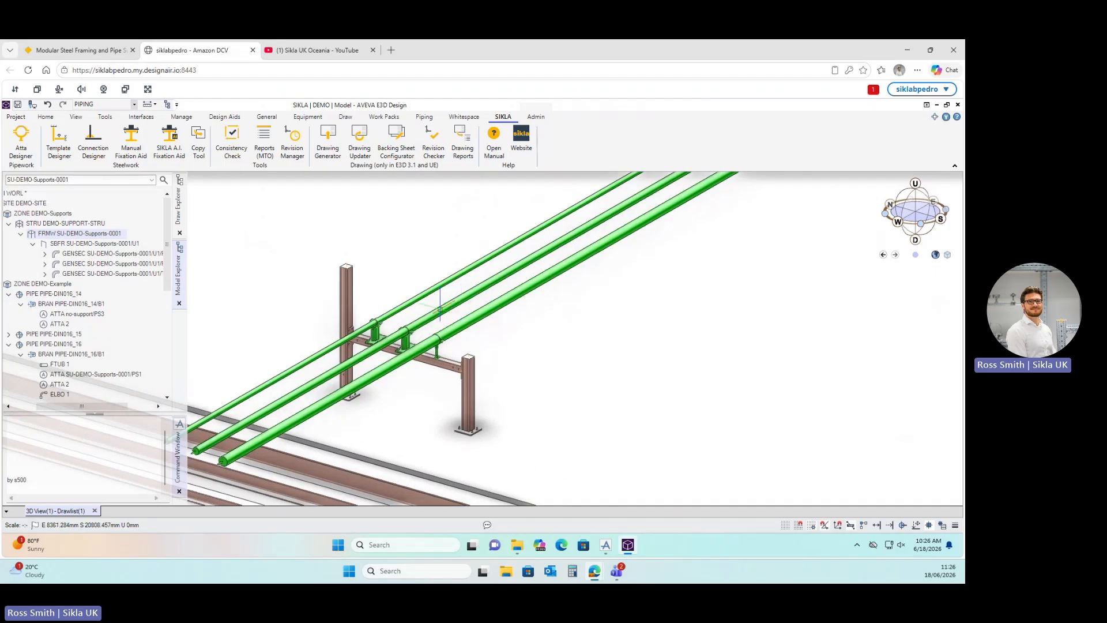
{"action": "scroll", "coordinate": [391, 366], "scroll_direction": "up", "scroll_amount": 3}
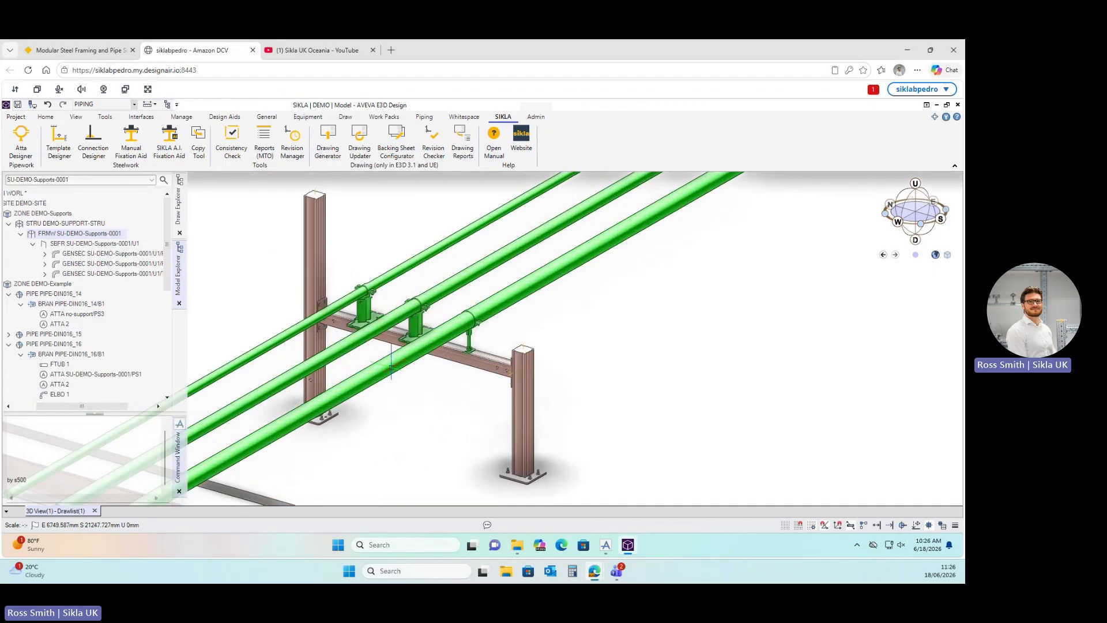
{"action": "scroll", "coordinate": [391, 366], "scroll_direction": "down", "scroll_amount": 1}
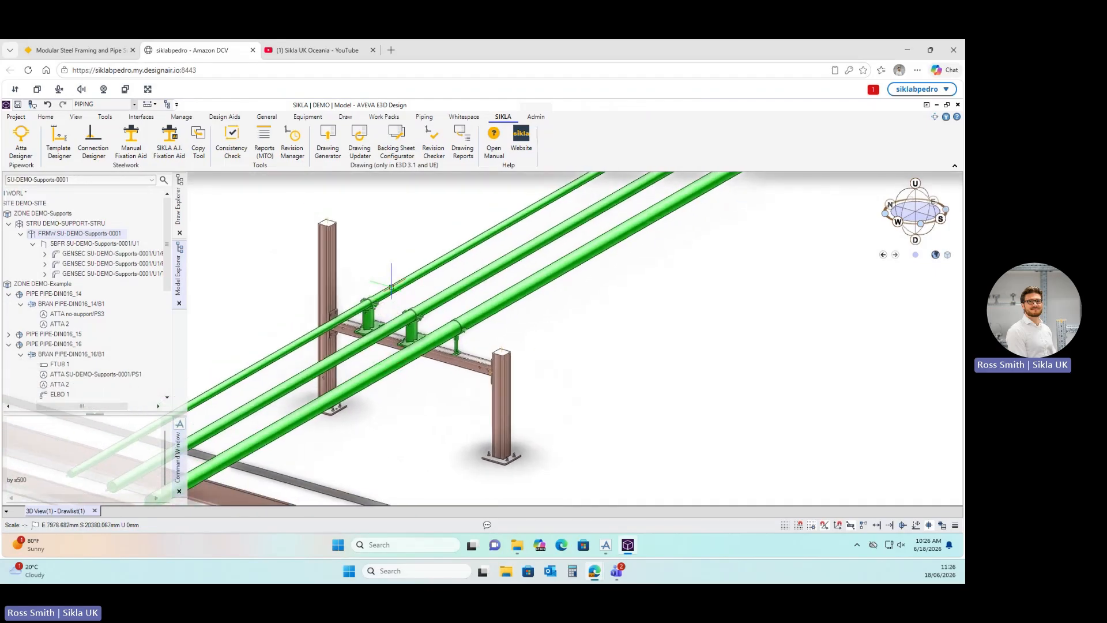
{"action": "scroll", "coordinate": [391, 287], "scroll_direction": "up", "scroll_amount": 1}
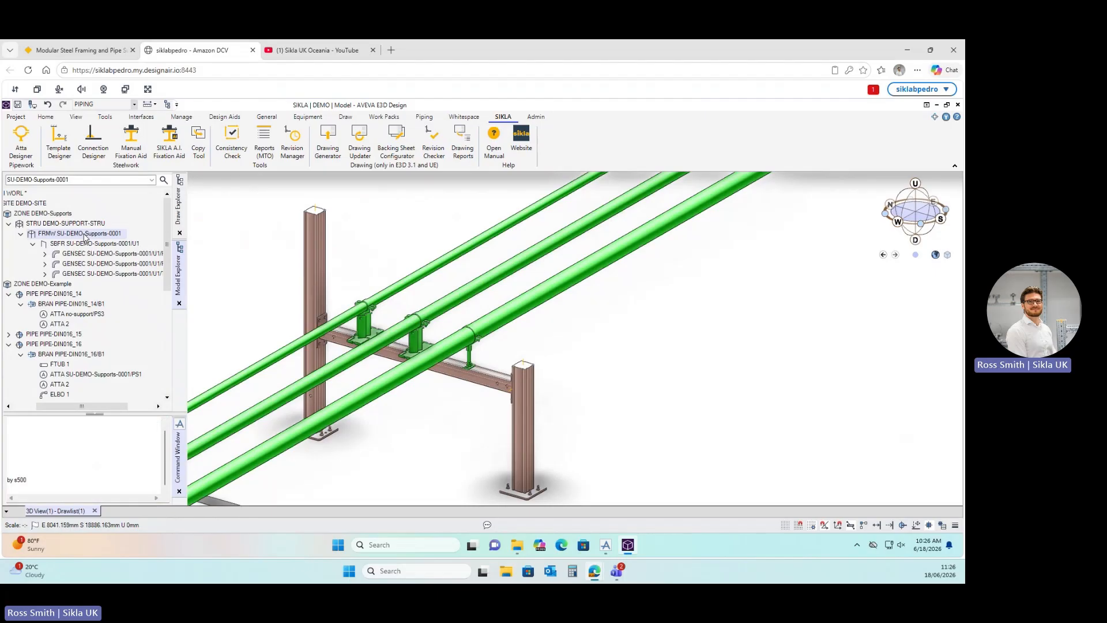
{"action": "key", "text": "ctrl"}
{"action": "key", "text": "ctrl"}
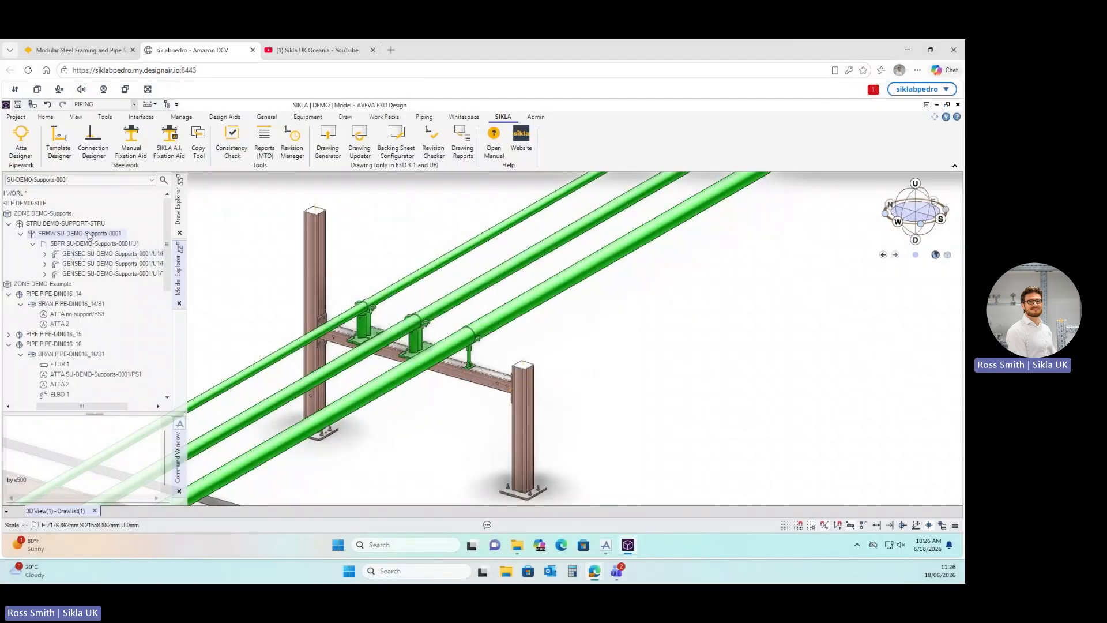
In Template Designer, connect a new siFramo 80 cantilever arm to the frame's left post.
{"action": "left_click", "coordinate": [57, 140]}
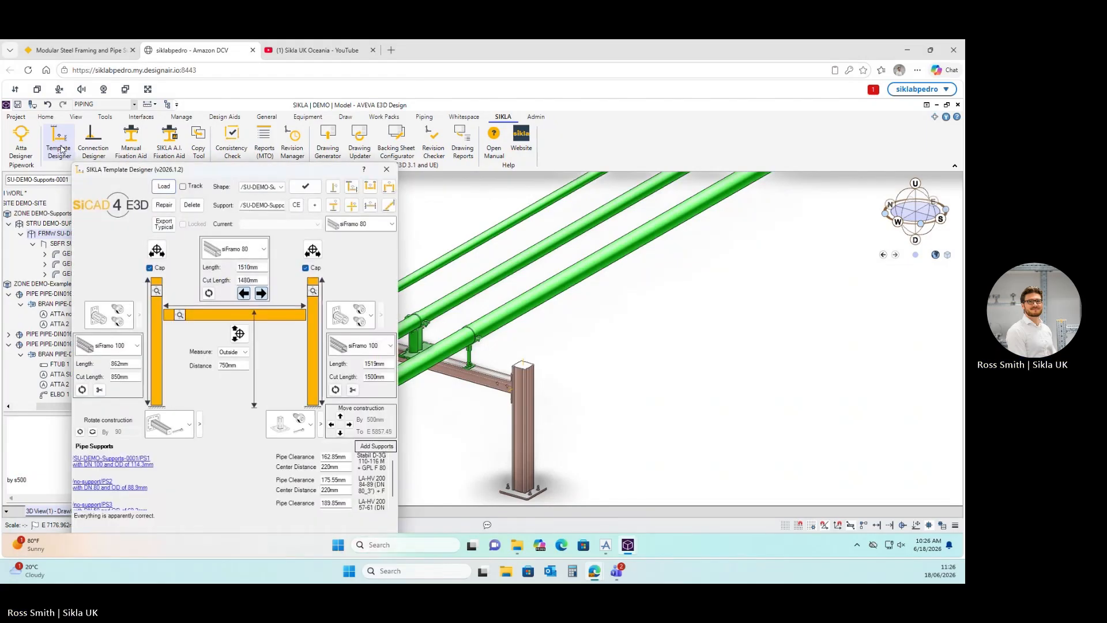
{"action": "left_click_drag", "start_coordinate": [251, 176], "coordinate": [750, 127]}
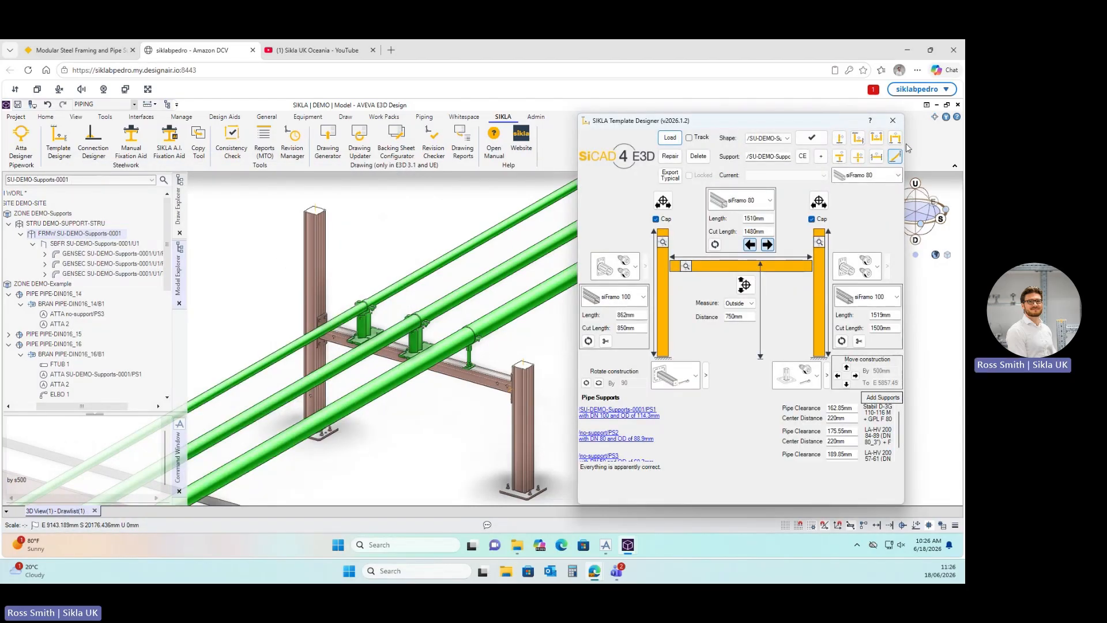
{"action": "left_click", "coordinate": [840, 140]}
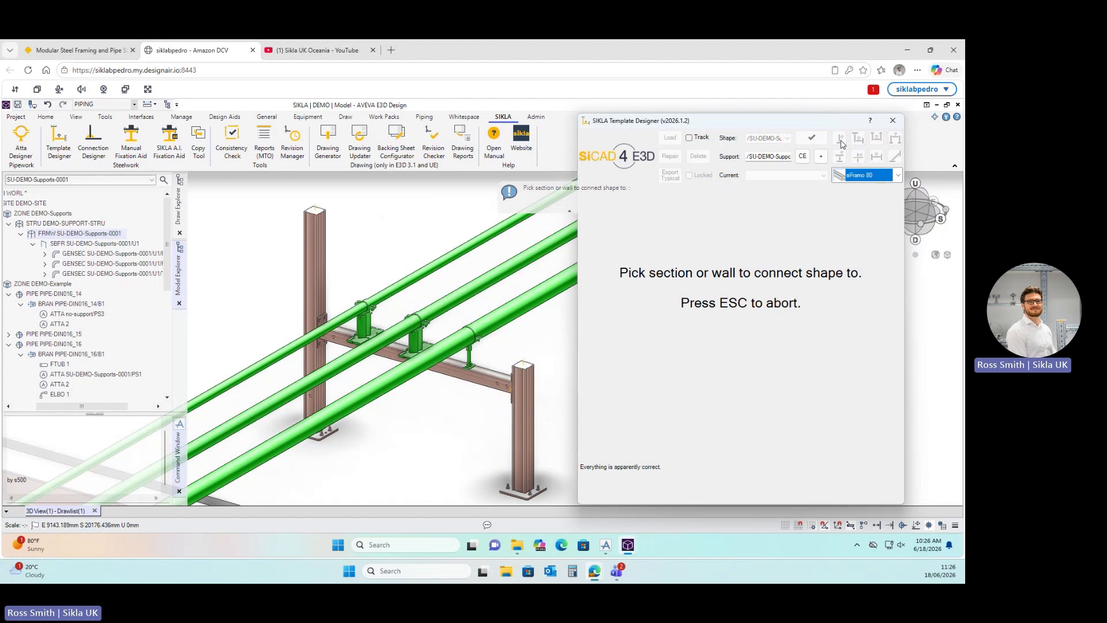
{"action": "left_click", "coordinate": [324, 260]}
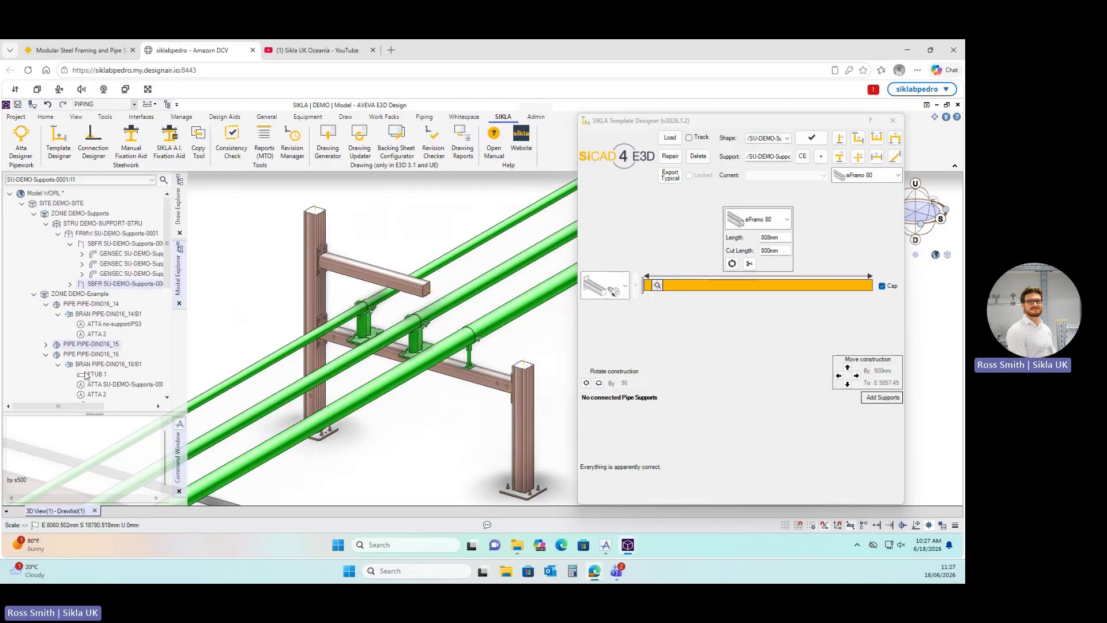
Check the new 808 mm arm in the model tree and return to editing it.
{"action": "left_click", "coordinate": [105, 245]}
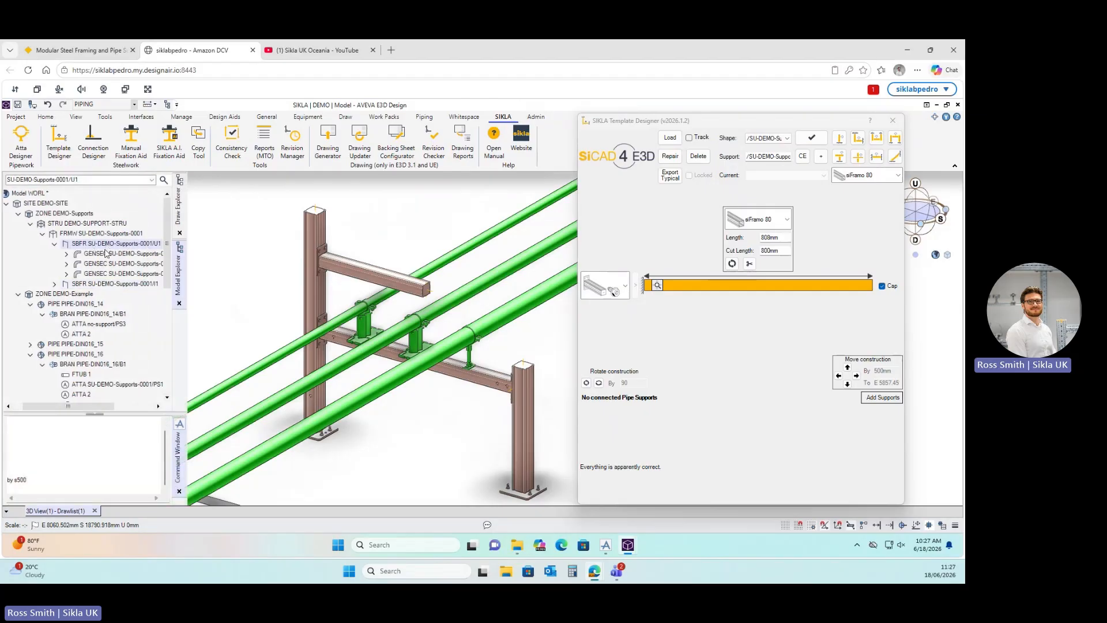
{"action": "left_click", "coordinate": [105, 285]}
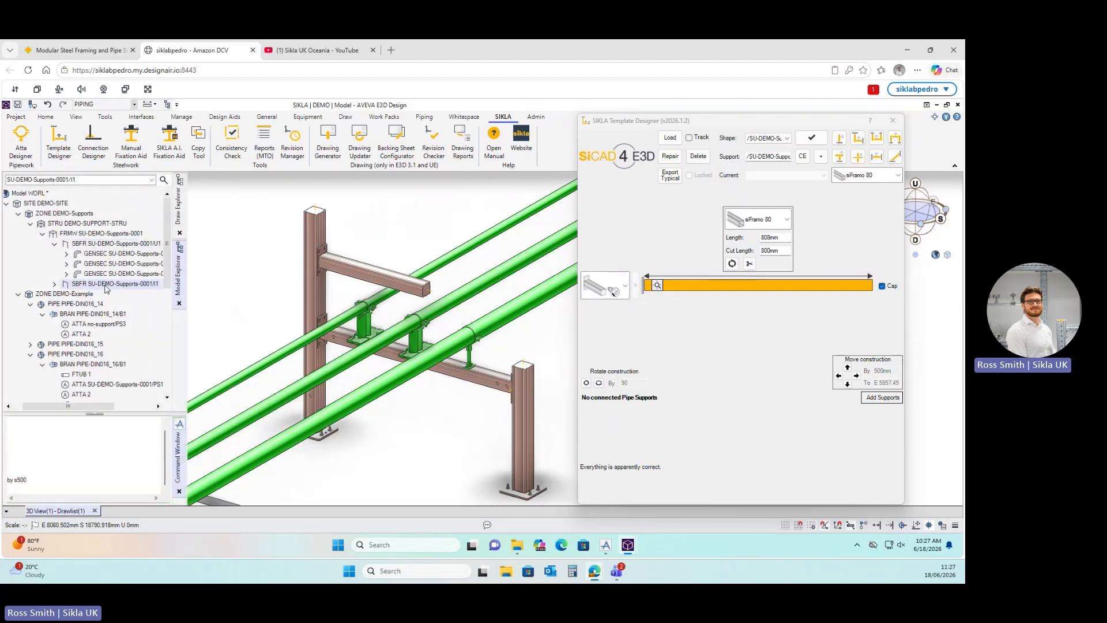
{"action": "left_click", "coordinate": [641, 216]}
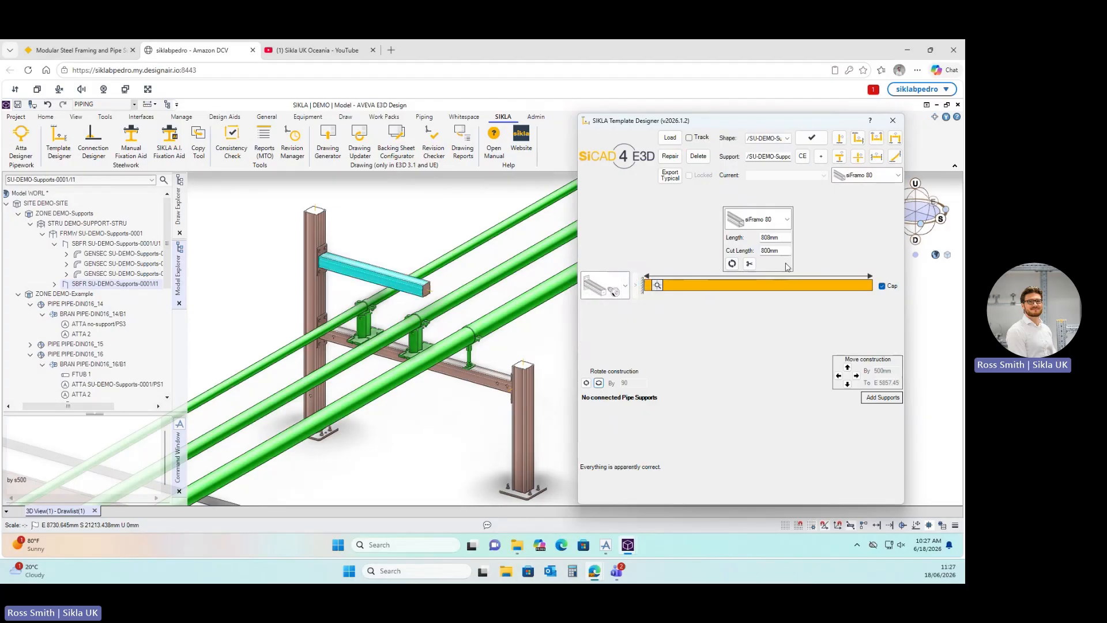
{"action": "left_click", "coordinate": [788, 221]}
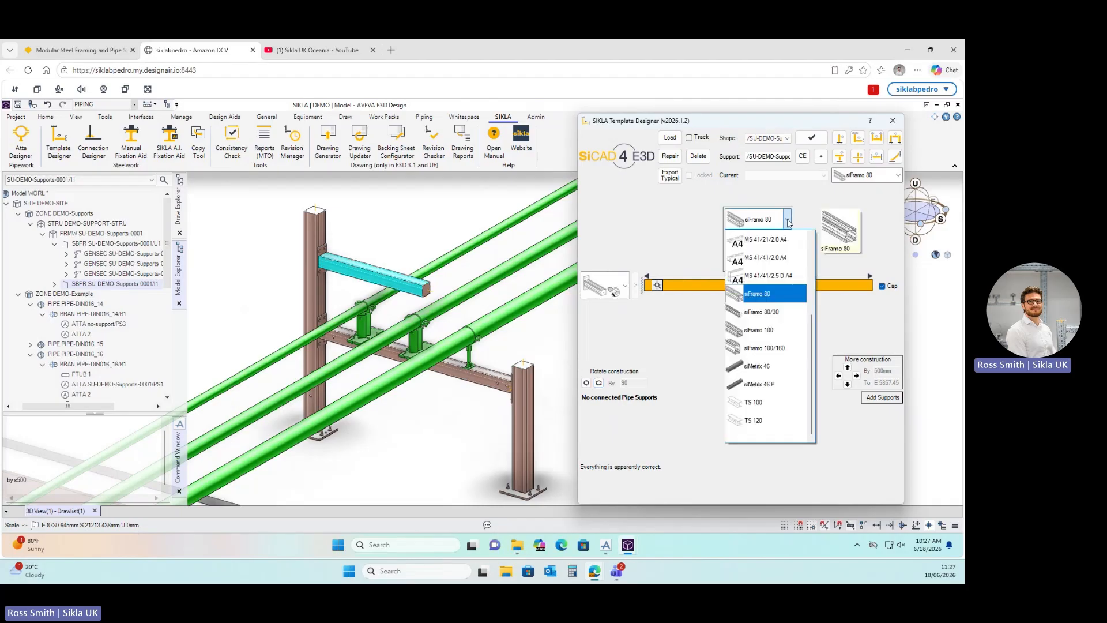
{"action": "left_click", "coordinate": [750, 312]}
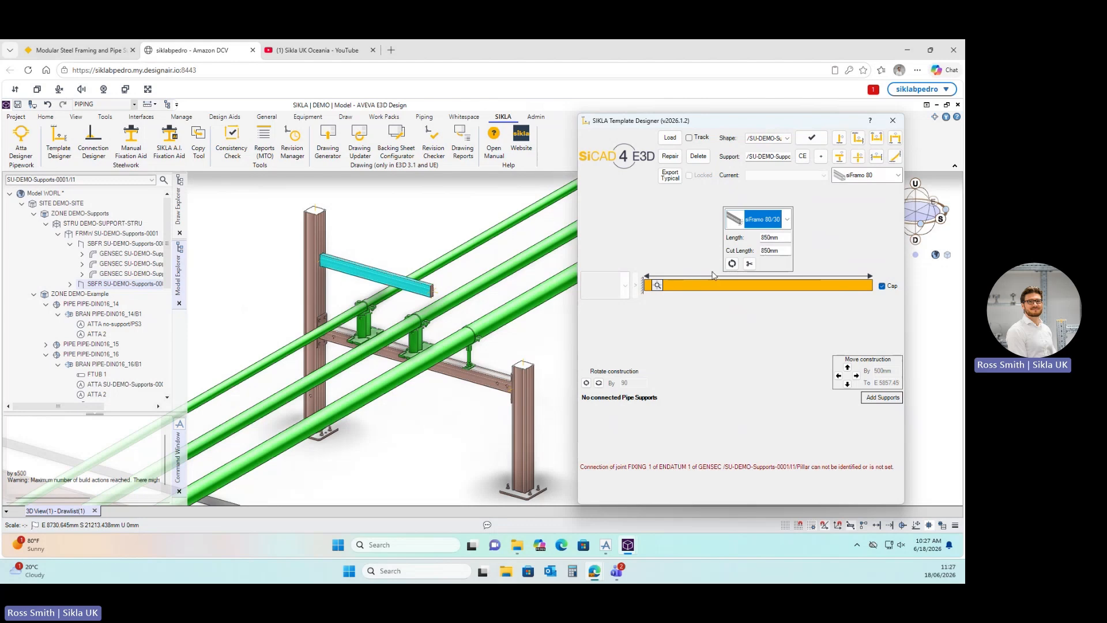
{"action": "scroll", "coordinate": [313, 281], "scroll_direction": "up", "scroll_amount": 4}
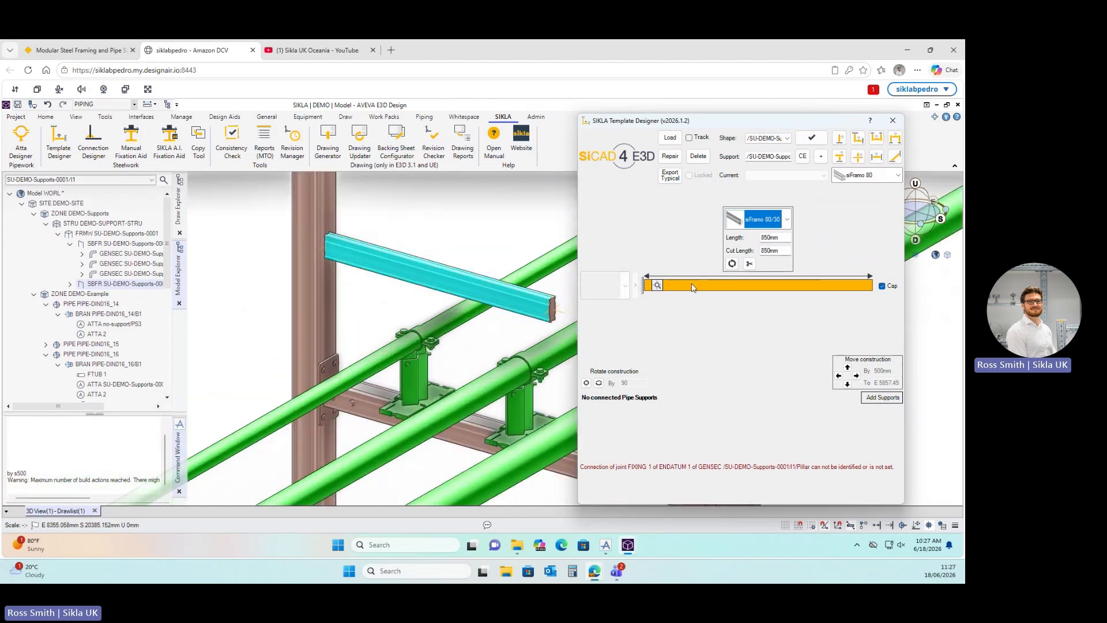
{"action": "left_click", "coordinate": [733, 268]}
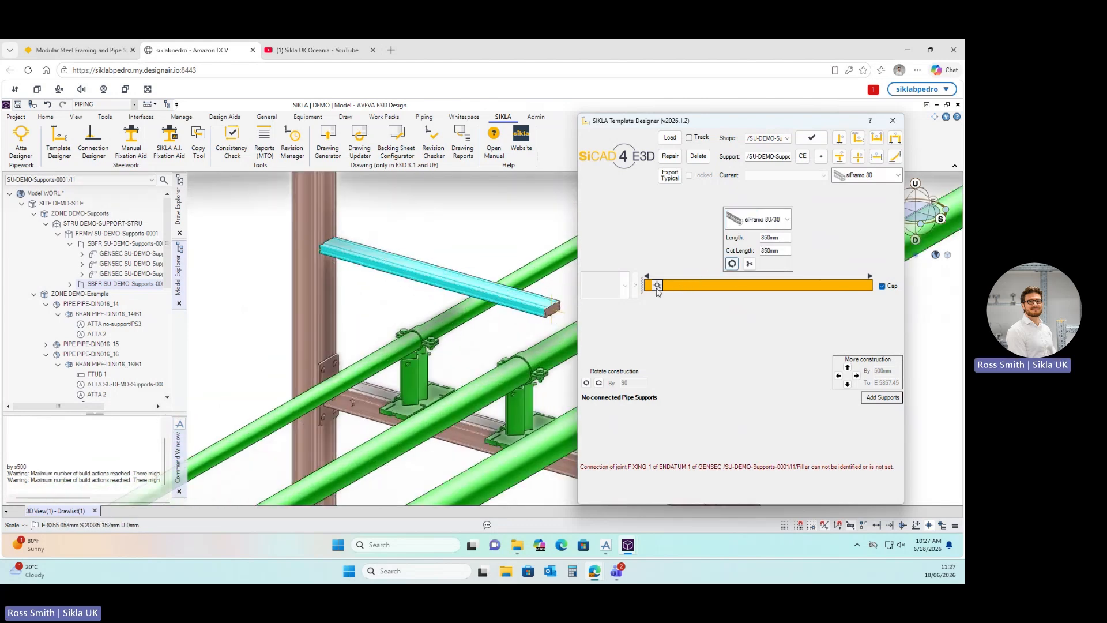
{"action": "left_click", "coordinate": [732, 264]}
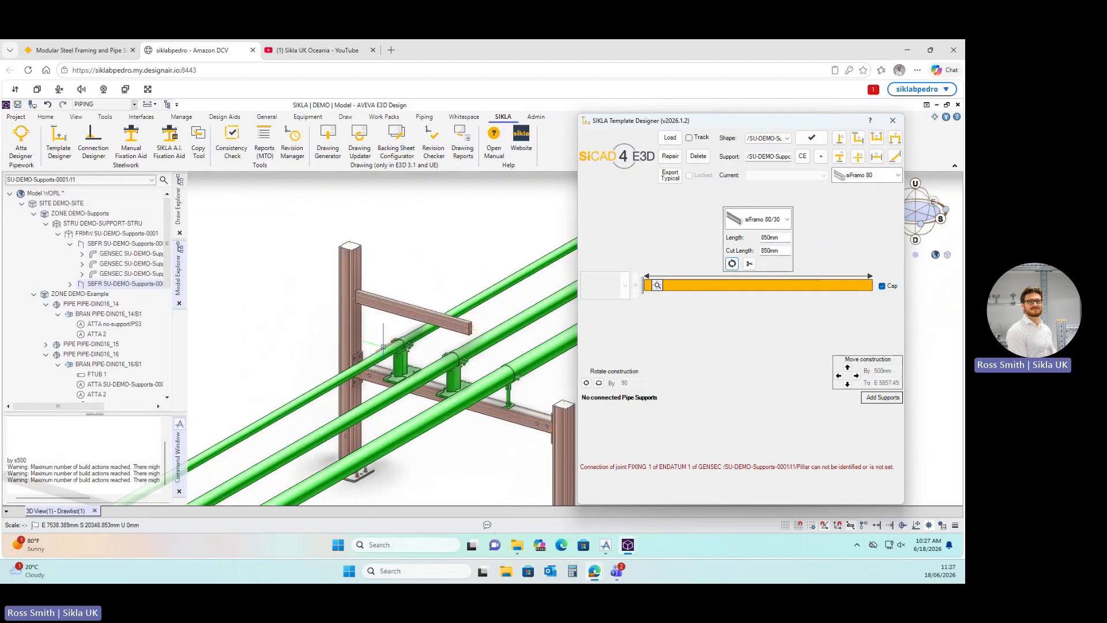
{"action": "scroll", "coordinate": [386, 333], "scroll_direction": "down", "scroll_amount": 3}
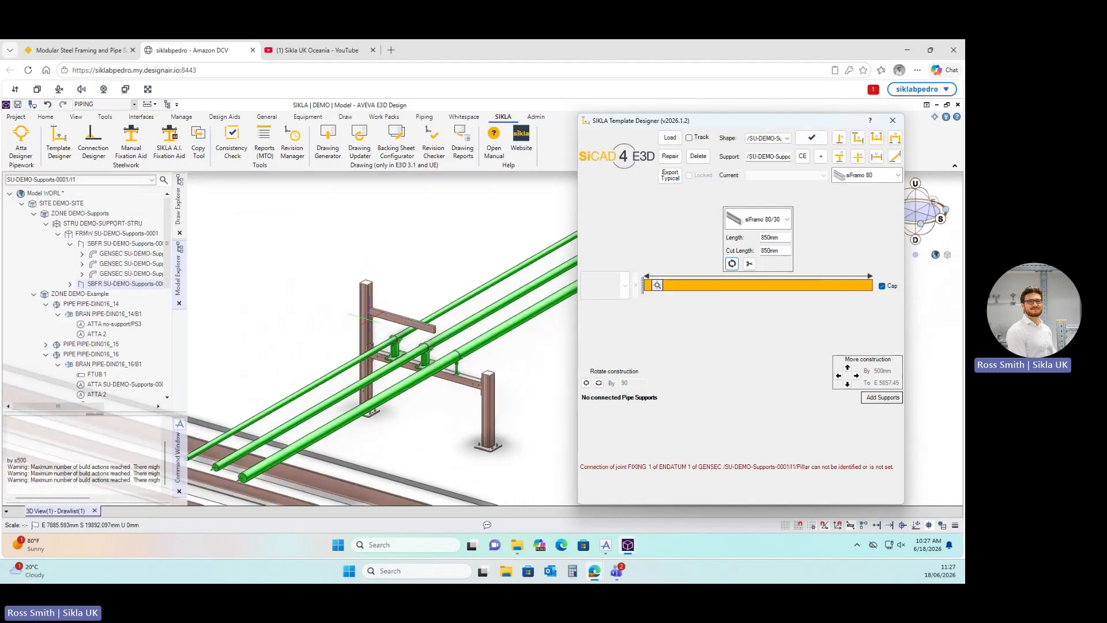
{"action": "scroll", "coordinate": [435, 349], "scroll_direction": "up", "scroll_amount": 1}
{"action": "scroll", "coordinate": [445, 355], "scroll_direction": "down", "scroll_amount": 2}
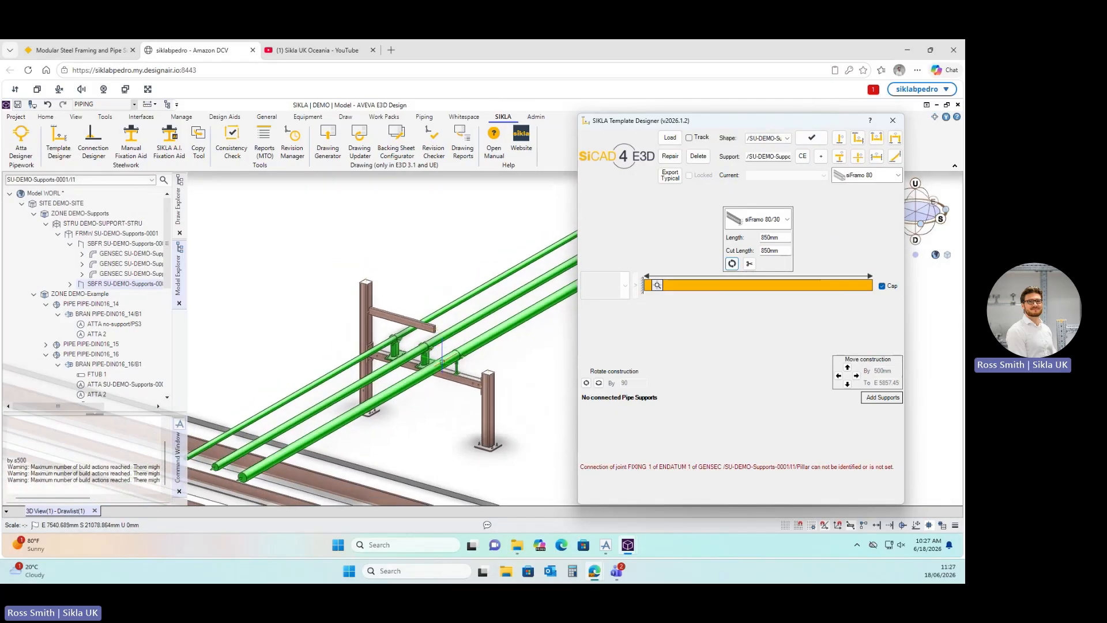
{"action": "scroll", "coordinate": [464, 375], "scroll_direction": "up", "scroll_amount": 2}
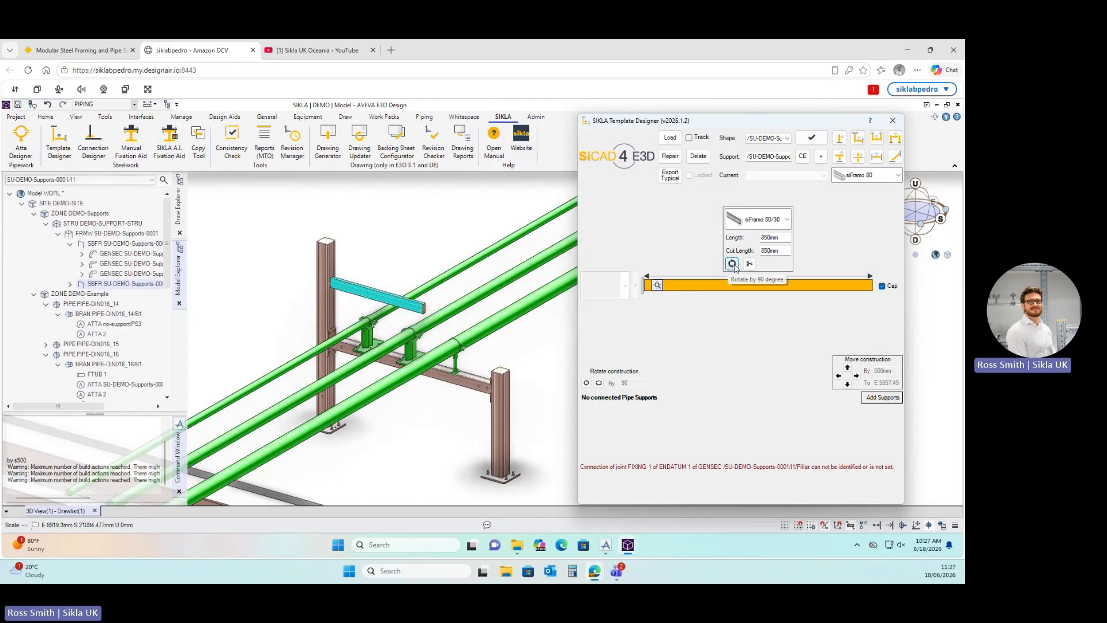
{"action": "left_click", "coordinate": [787, 219]}
{"action": "left_click", "coordinate": [666, 242]}
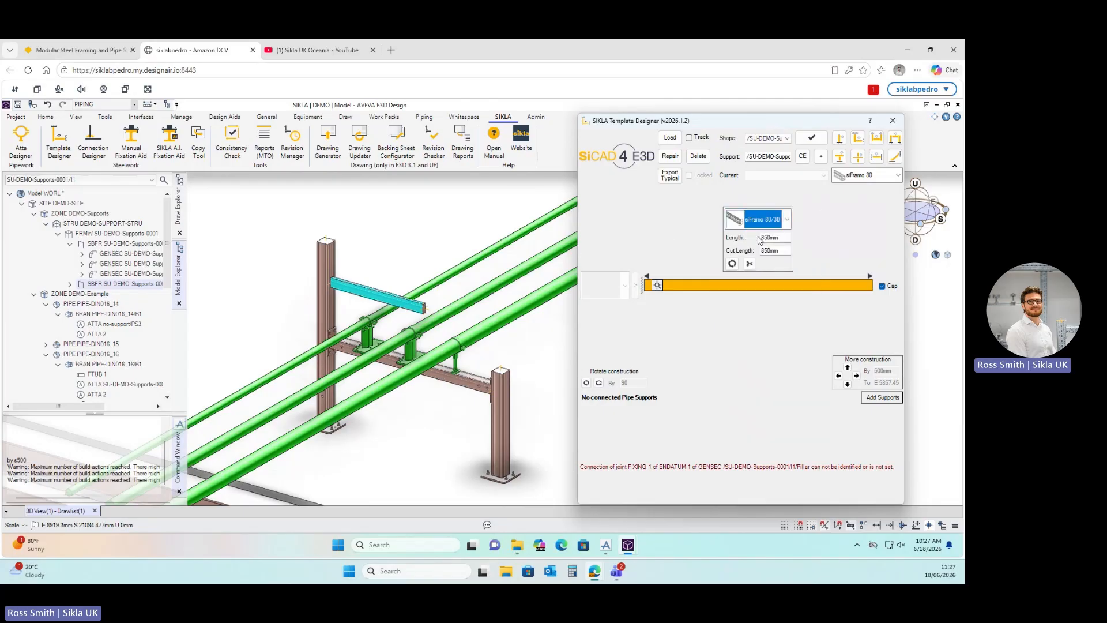
{"action": "left_click", "coordinate": [787, 219]}
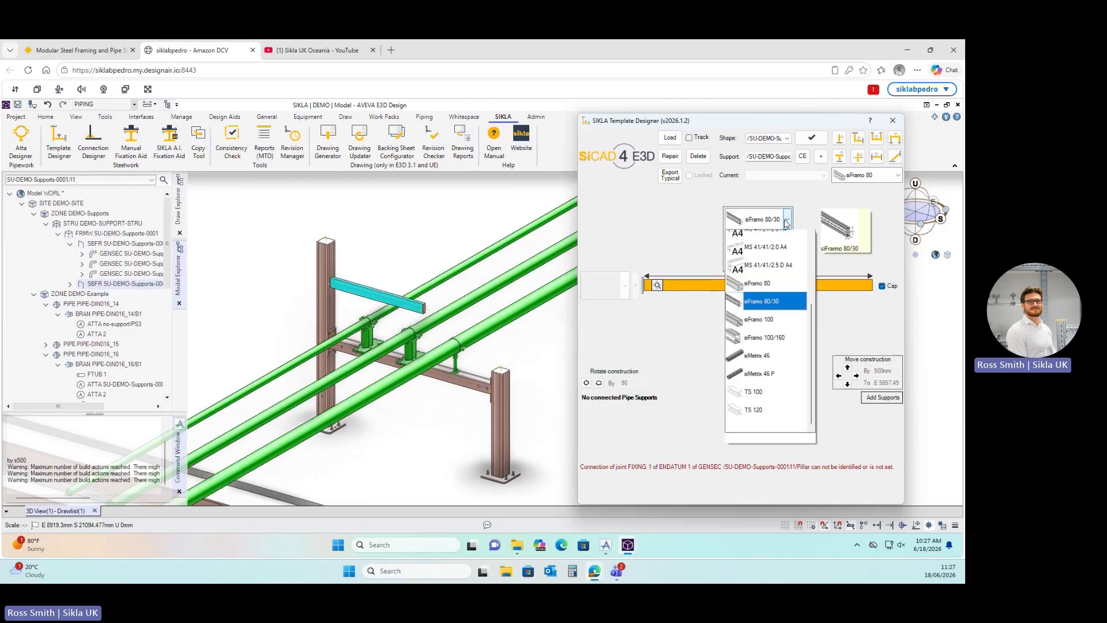
{"action": "left_click", "coordinate": [770, 295]}
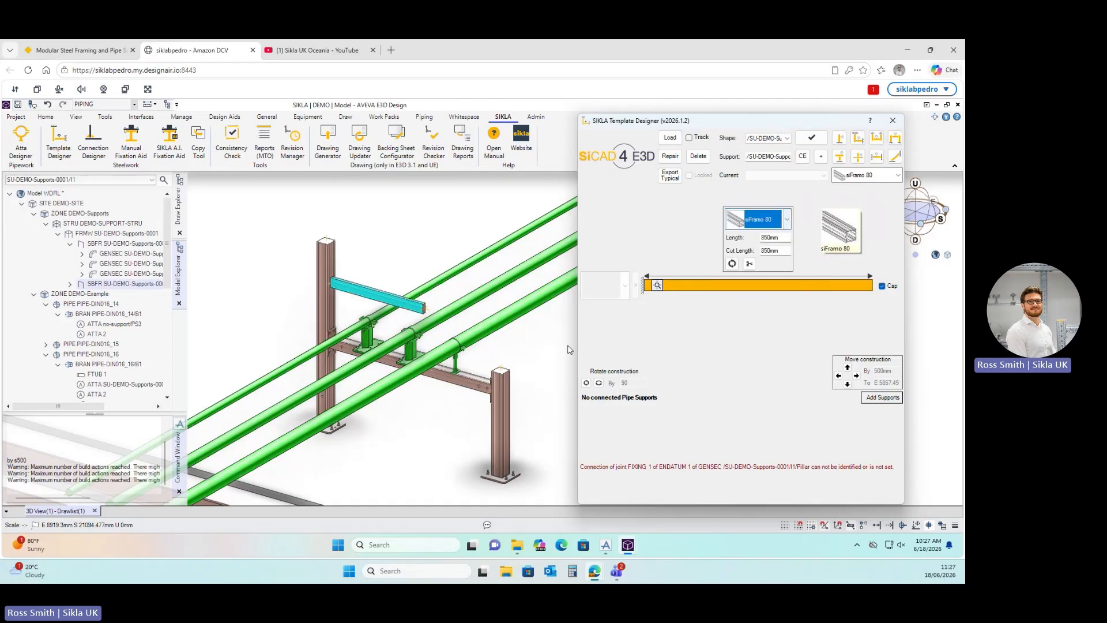
{"action": "scroll", "coordinate": [323, 307], "scroll_direction": "down", "scroll_amount": 5}
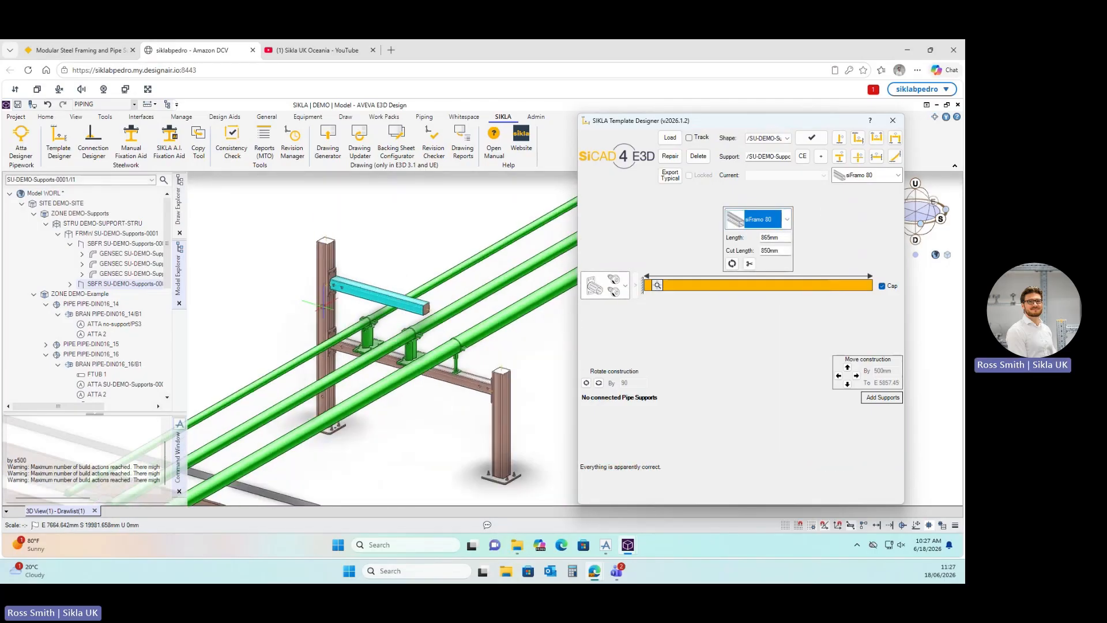
{"action": "scroll", "coordinate": [476, 433], "scroll_direction": "up", "scroll_amount": 1}
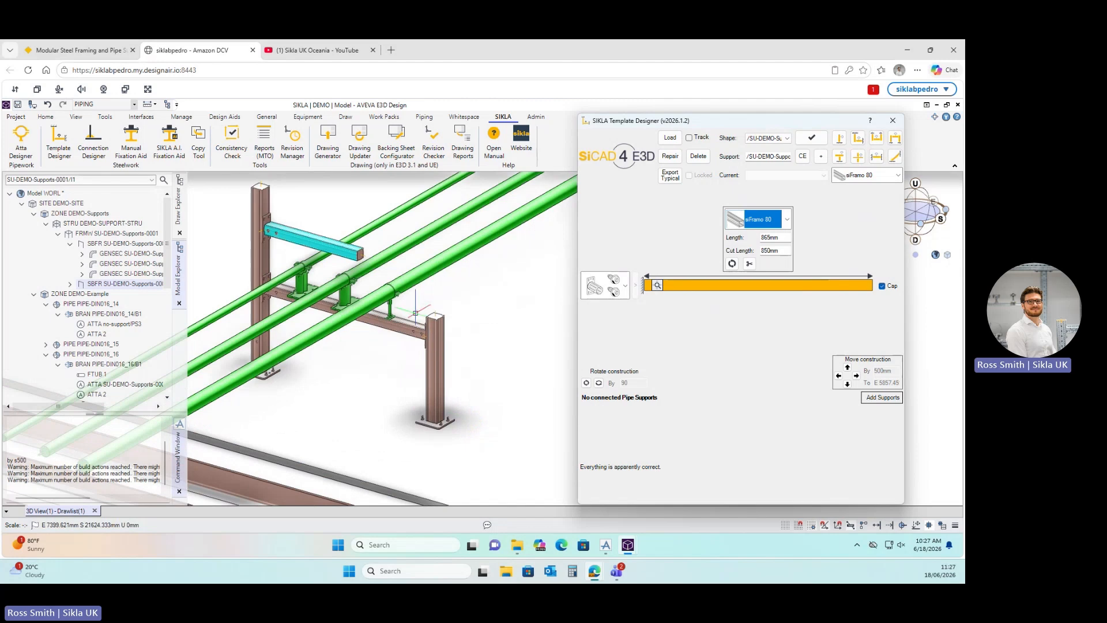
{"action": "scroll", "coordinate": [252, 221], "scroll_direction": "up", "scroll_amount": 2}
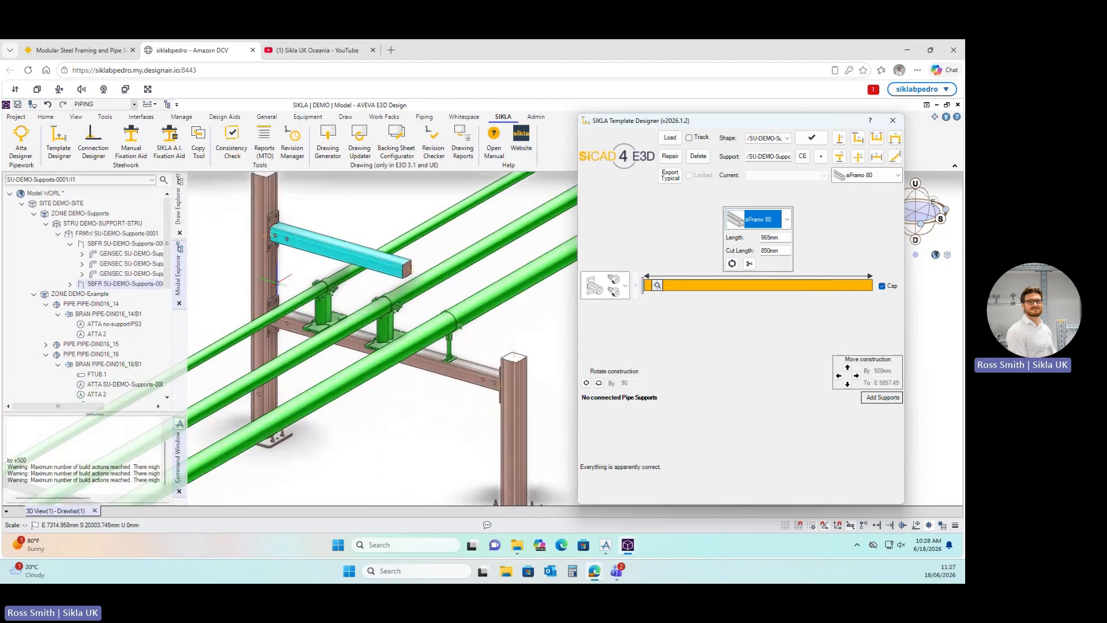
{"action": "scroll", "coordinate": [280, 340], "scroll_direction": "up", "scroll_amount": 1}
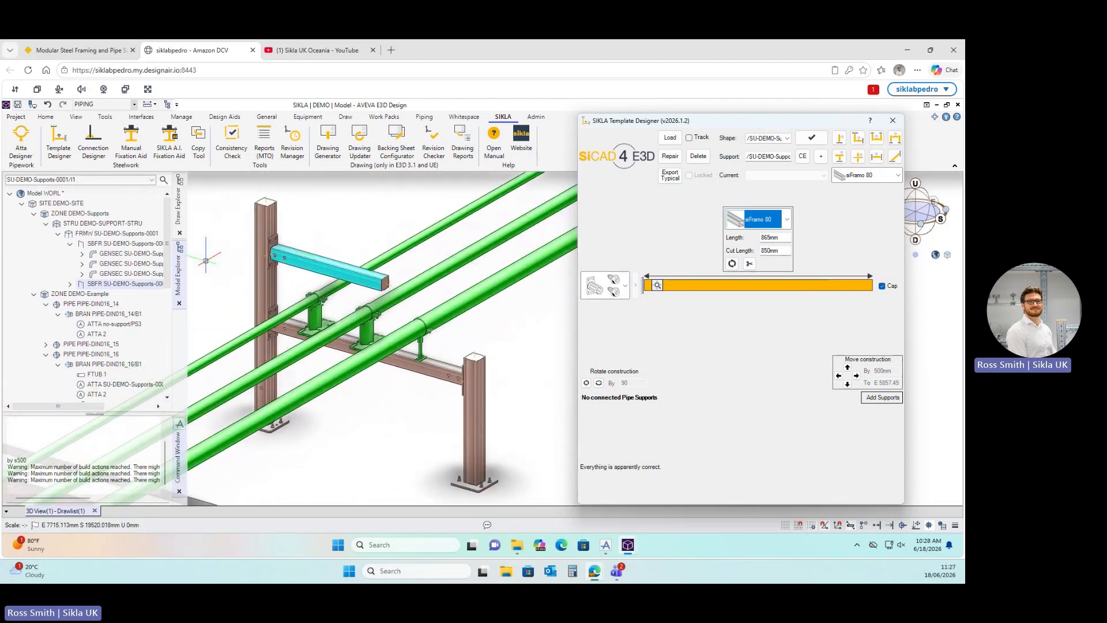
Load the U1 goalpost frame and make its right-hand post siFramo 80 (1519 mm).
{"action": "left_click", "coordinate": [117, 244]}
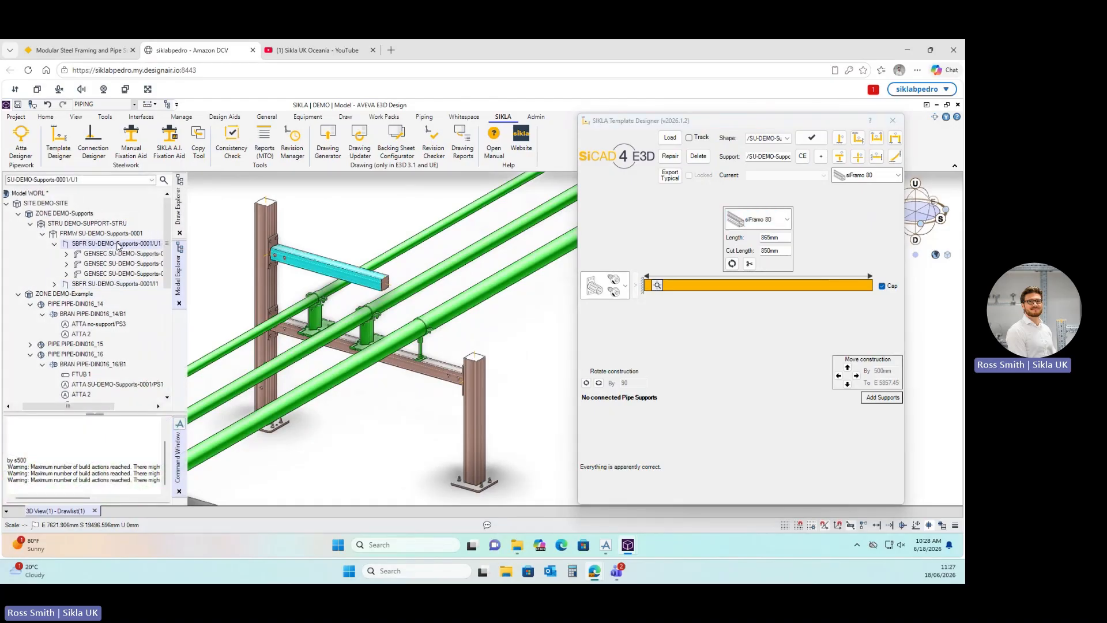
{"action": "left_click", "coordinate": [674, 143]}
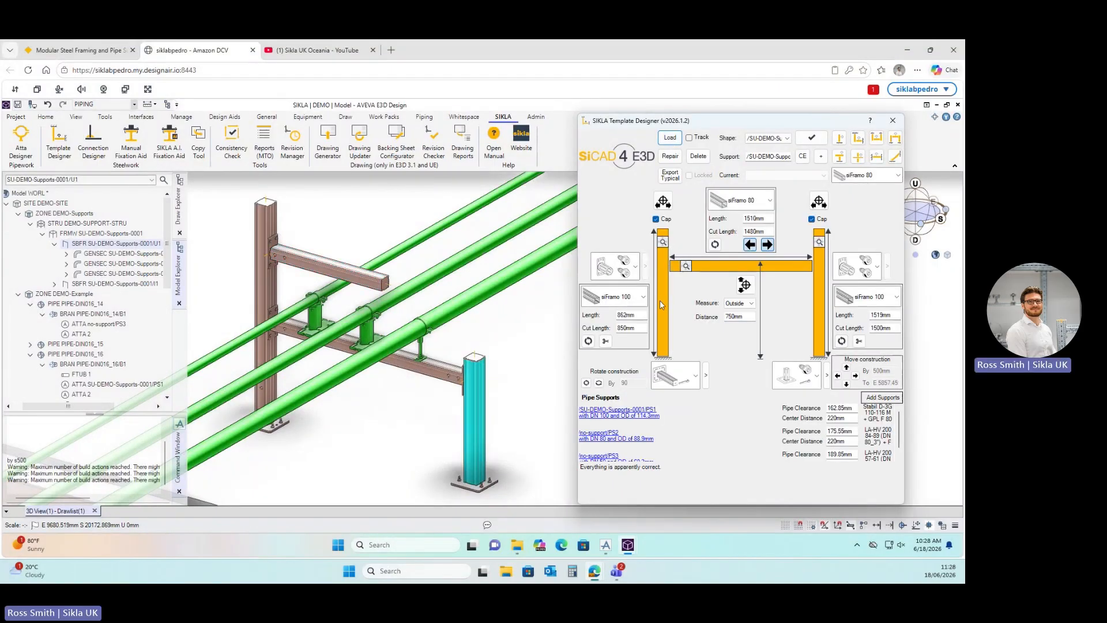
{"action": "left_click", "coordinate": [897, 297]}
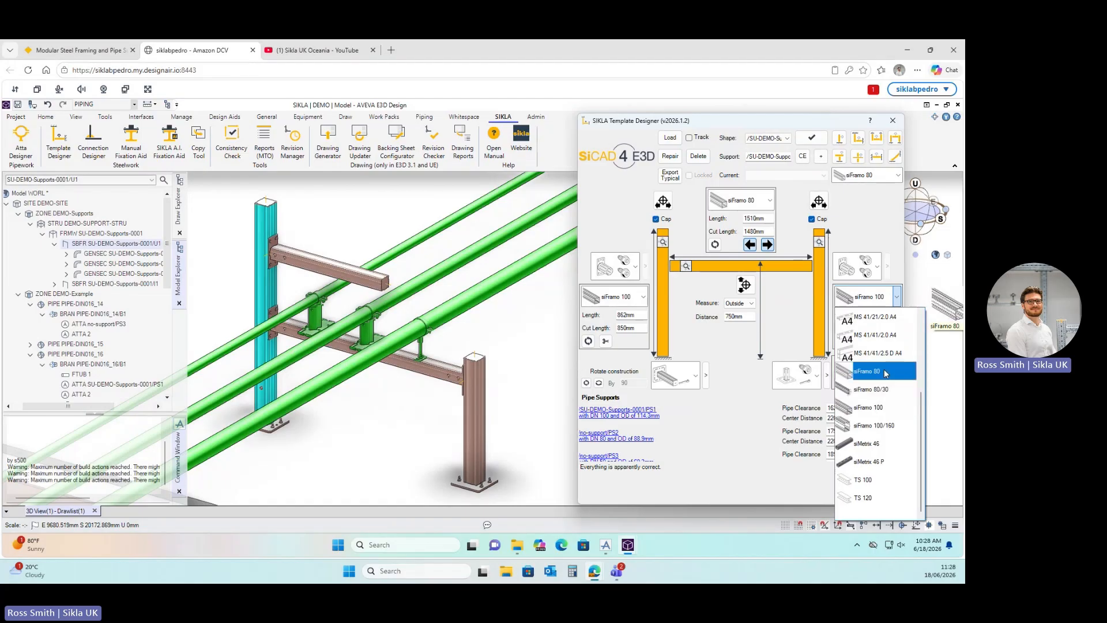
{"action": "left_click", "coordinate": [886, 372]}
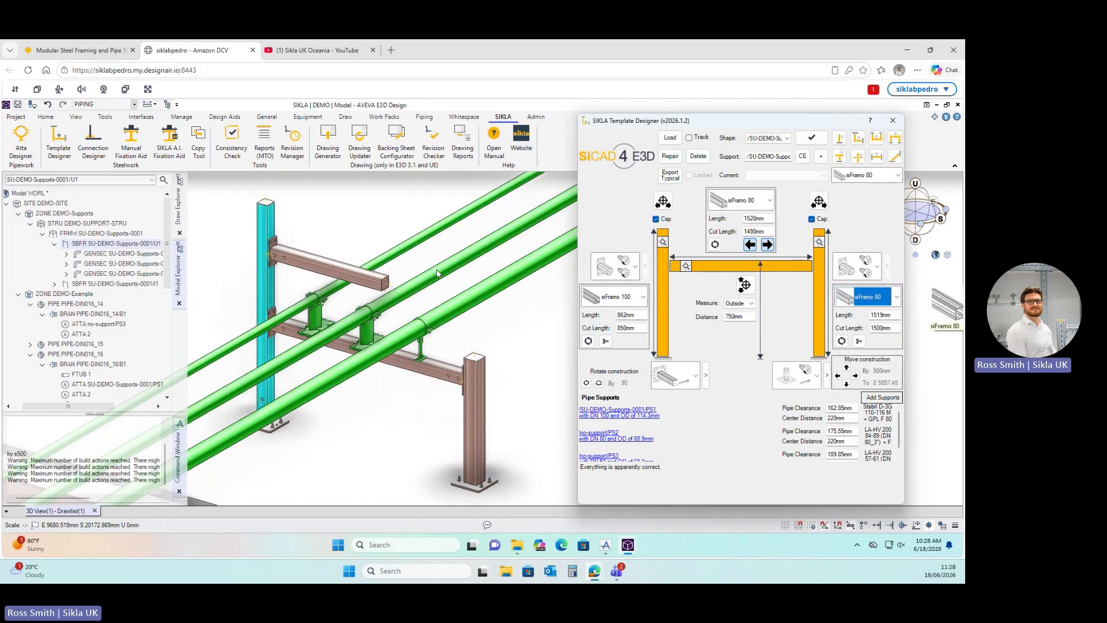
{"action": "left_click_drag", "start_coordinate": [732, 128], "coordinate": [711, 132]}
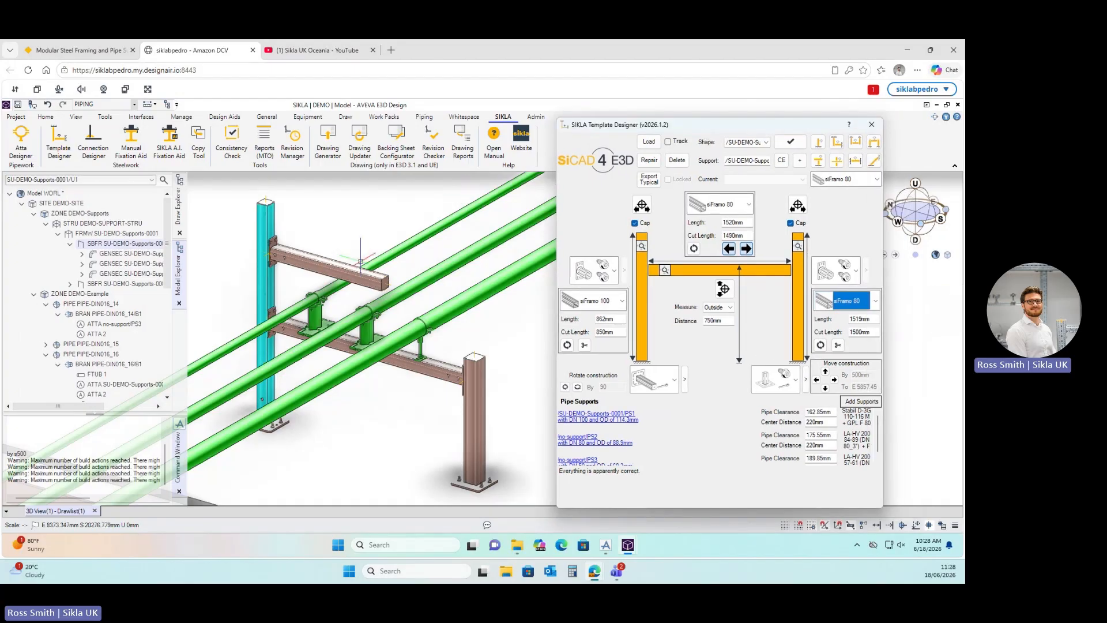
{"action": "left_click", "coordinate": [323, 266]}
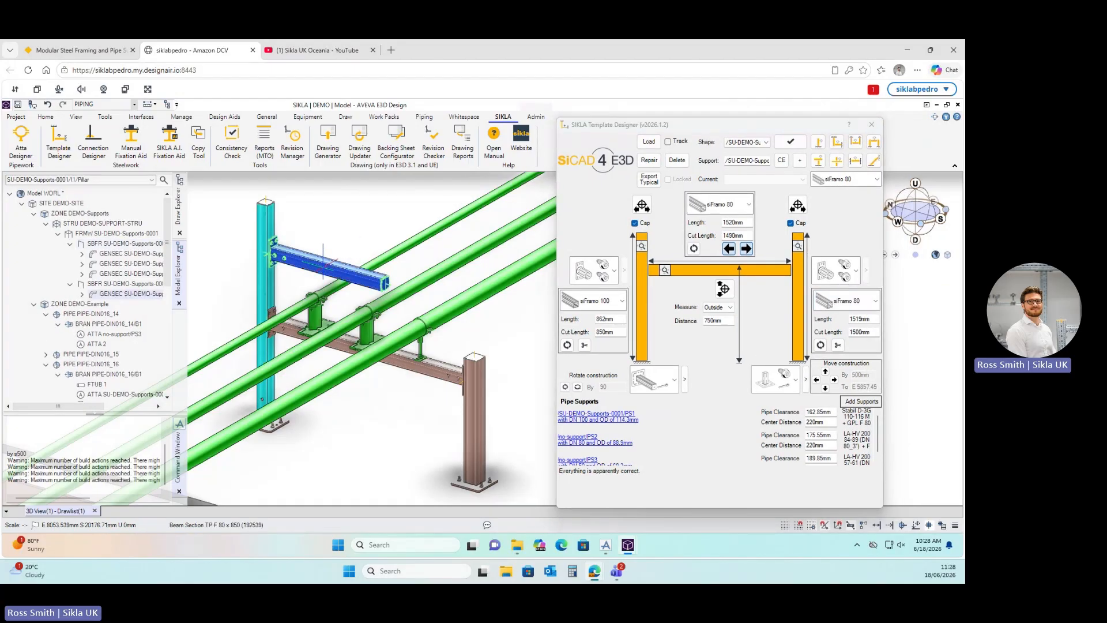
Load the cantilever arm, change it to siFramo 80/30 (915 mm), and rotate its profile.
{"action": "left_click", "coordinate": [649, 142]}
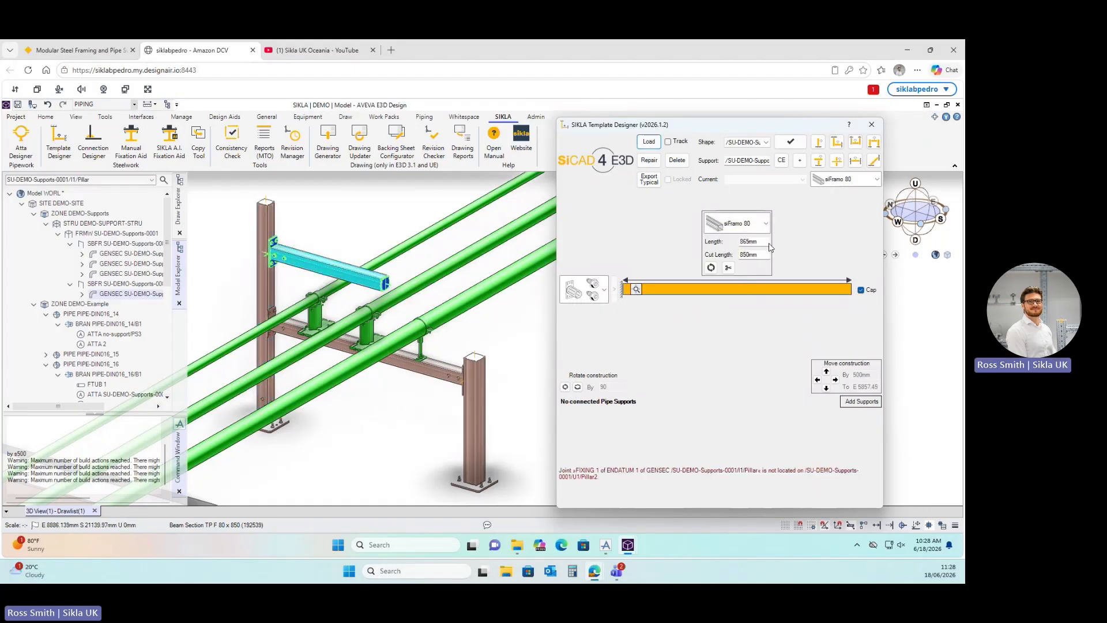
{"action": "left_click", "coordinate": [765, 223]}
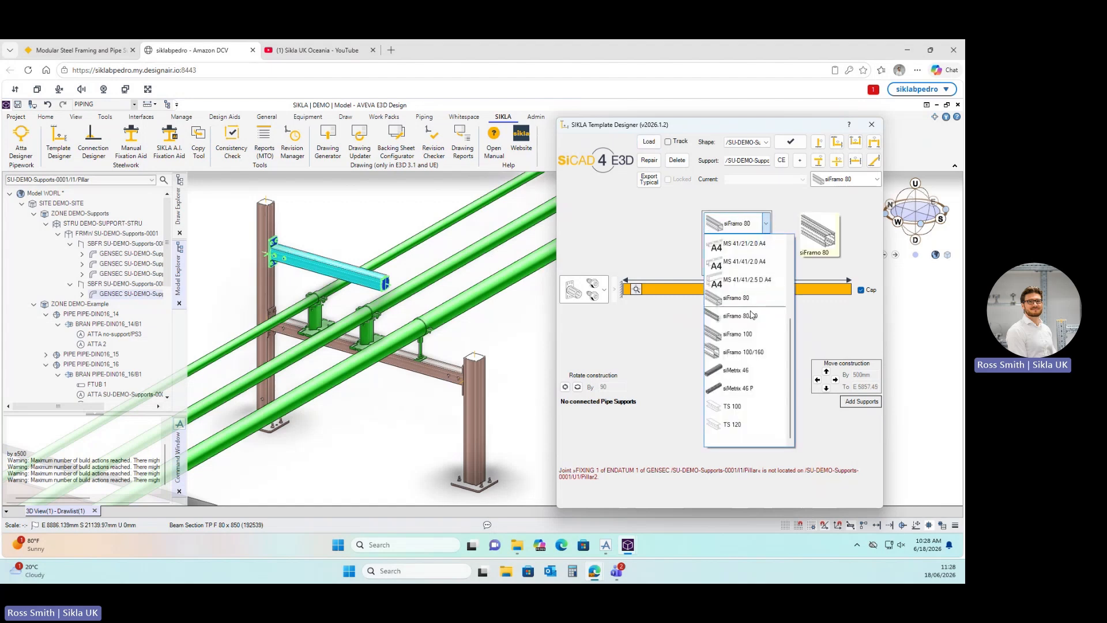
{"action": "left_click", "coordinate": [748, 311]}
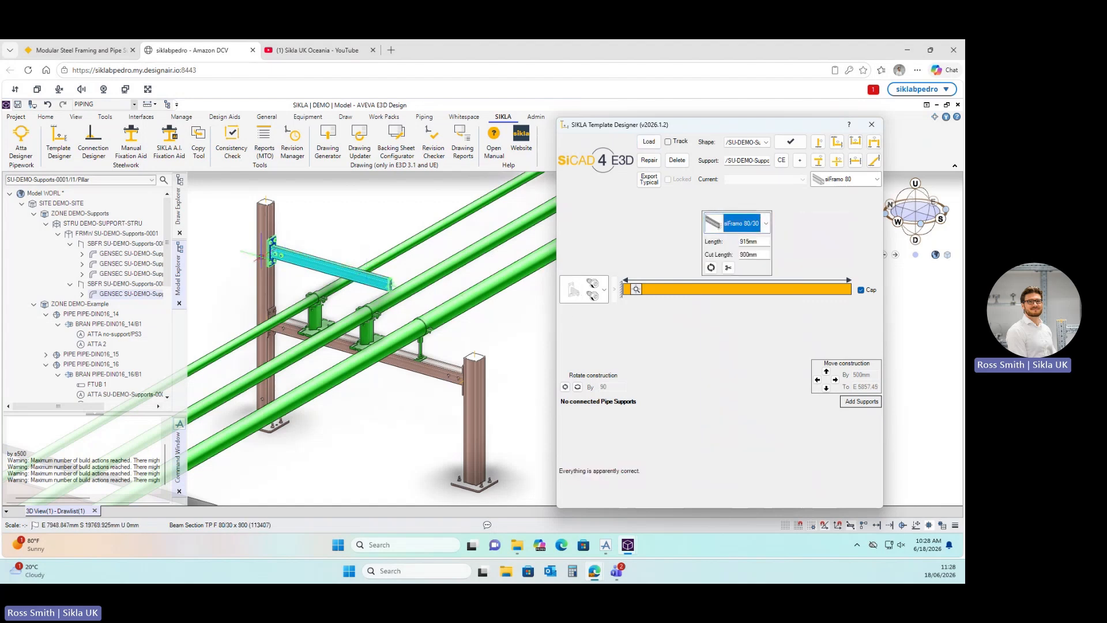
{"action": "scroll", "coordinate": [306, 262], "scroll_direction": "up", "scroll_amount": 2}
{"action": "middle_click_drag", "start_coordinate": [391, 279], "coordinate": [346, 273]}
{"action": "left_click", "coordinate": [711, 268]}
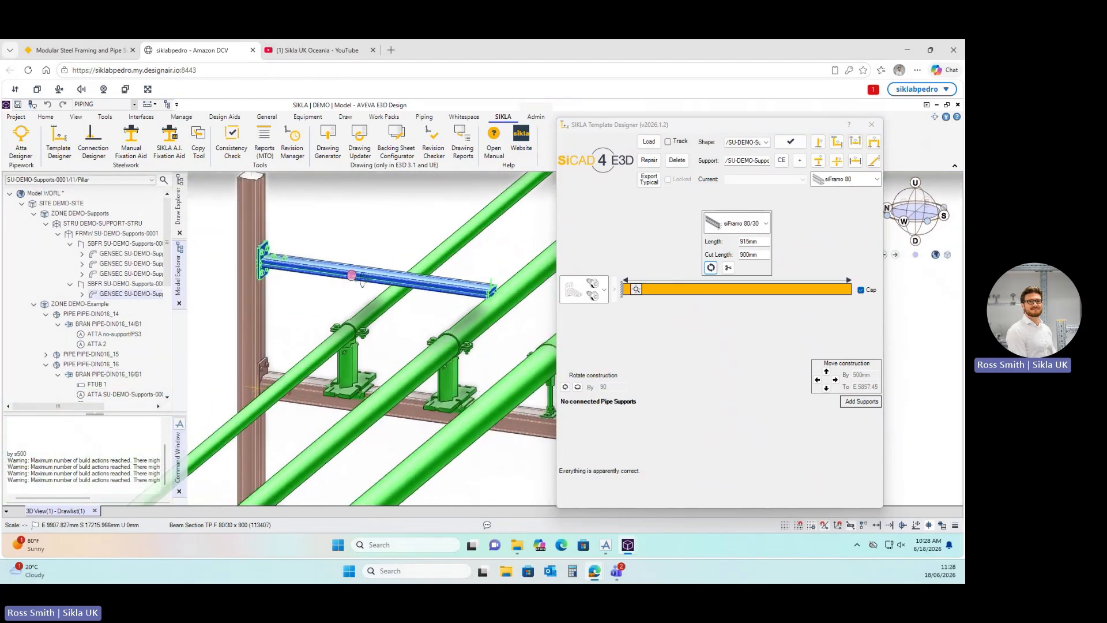
{"action": "scroll", "coordinate": [321, 317], "scroll_direction": "down", "scroll_amount": 2}
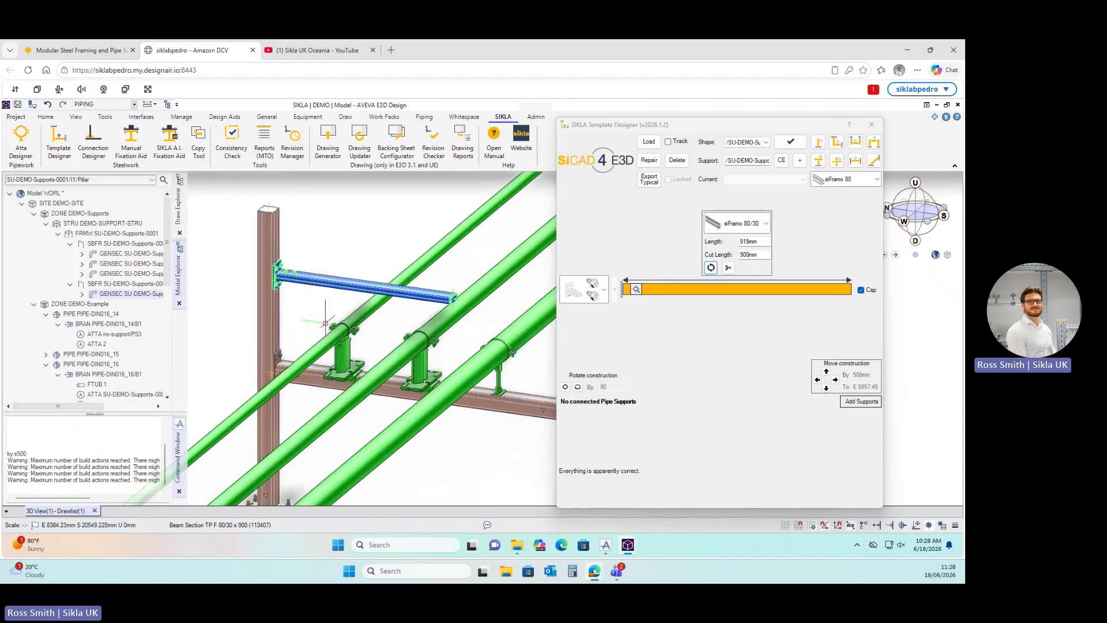
{"action": "scroll", "coordinate": [350, 377], "scroll_direction": "up", "scroll_amount": 2}
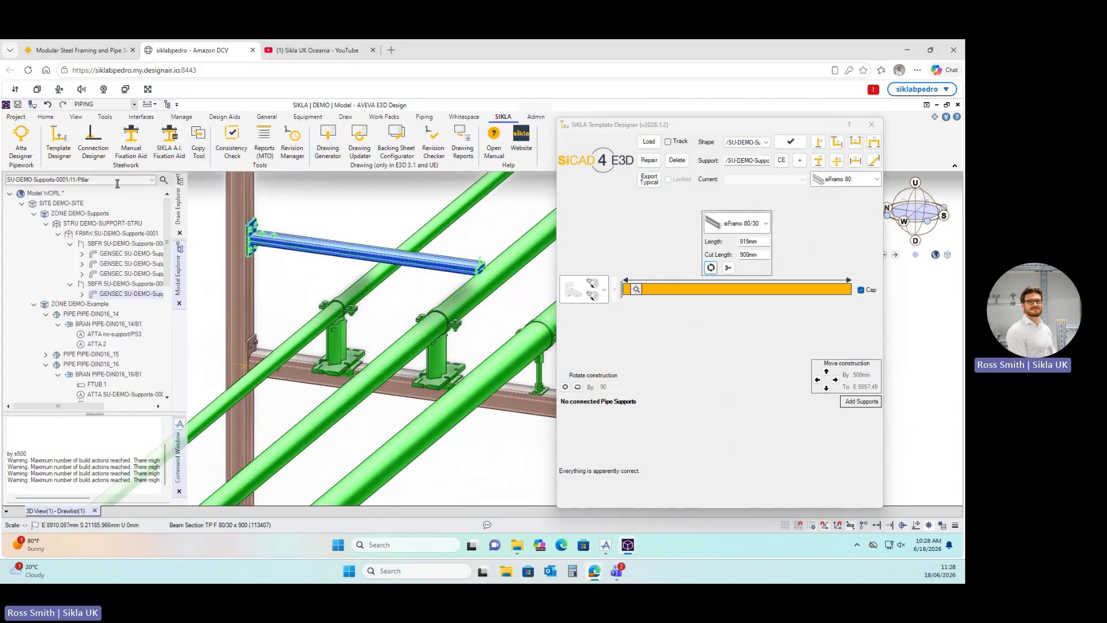
In Attachment Designer, reconnect the blue pipe's shoe so it hangs from the cantilever arm.
{"action": "left_click", "coordinate": [21, 143]}
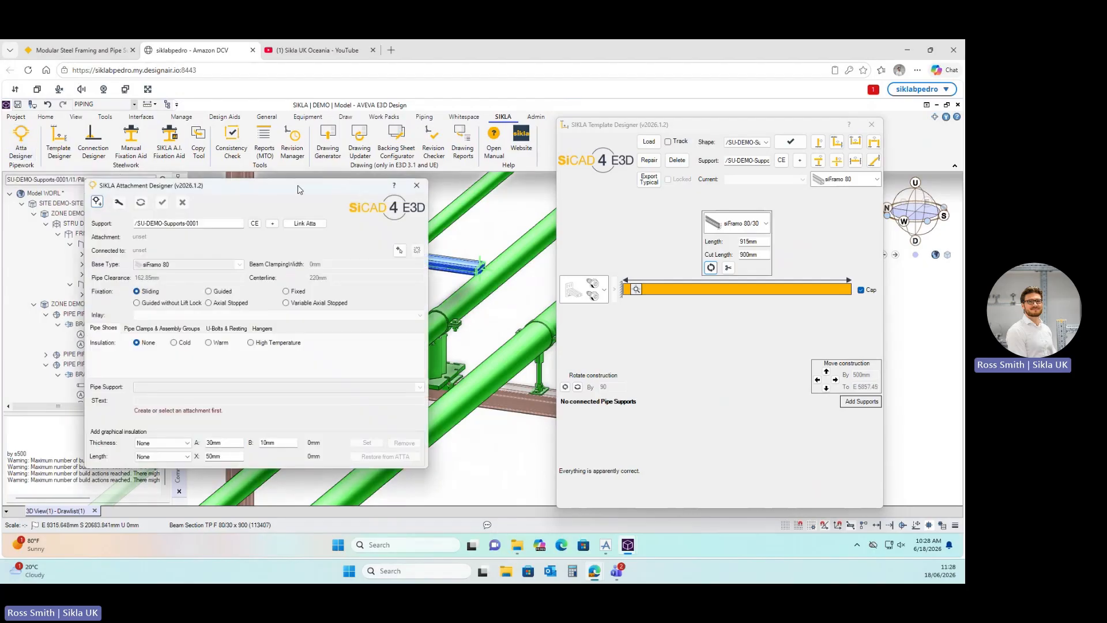
{"action": "left_click_drag", "start_coordinate": [299, 196], "coordinate": [686, 209]}
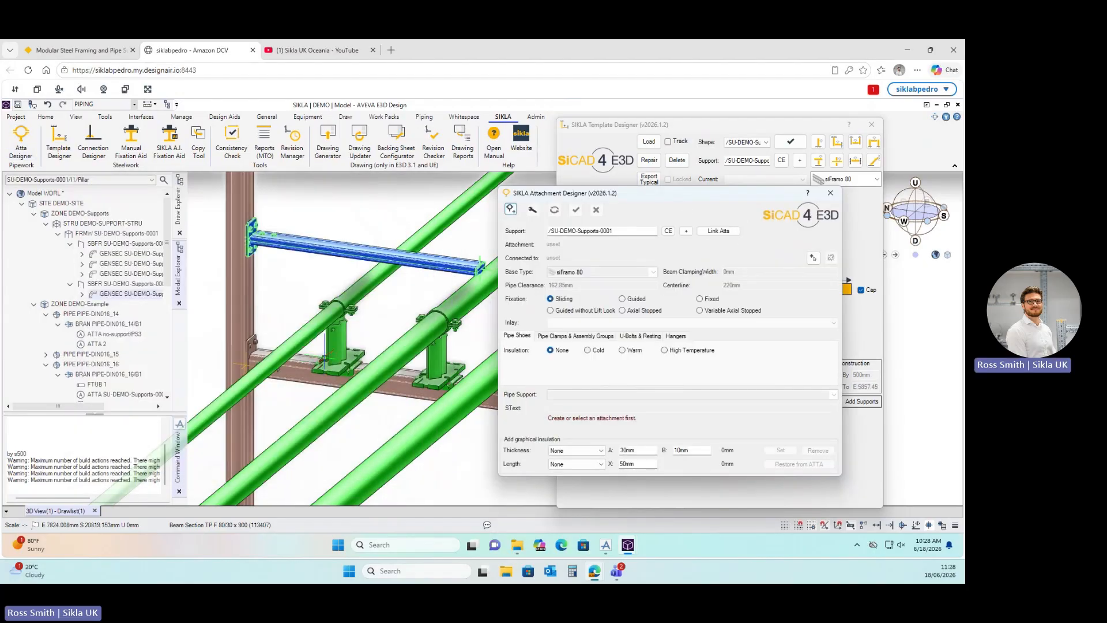
{"action": "left_click", "coordinate": [337, 354]}
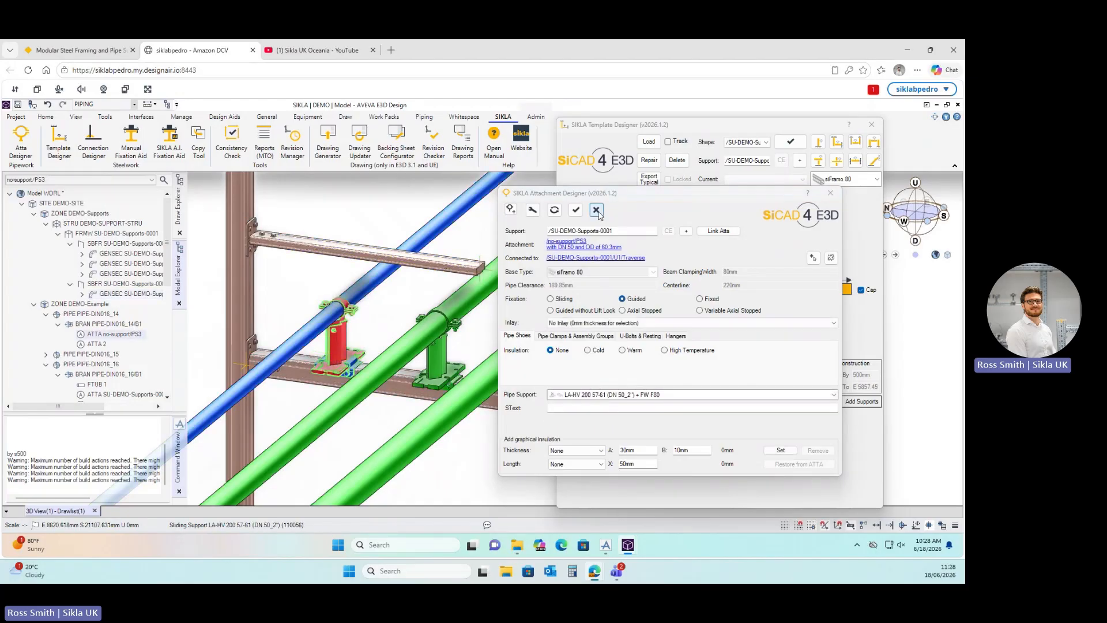
{"action": "left_click", "coordinate": [813, 257]}
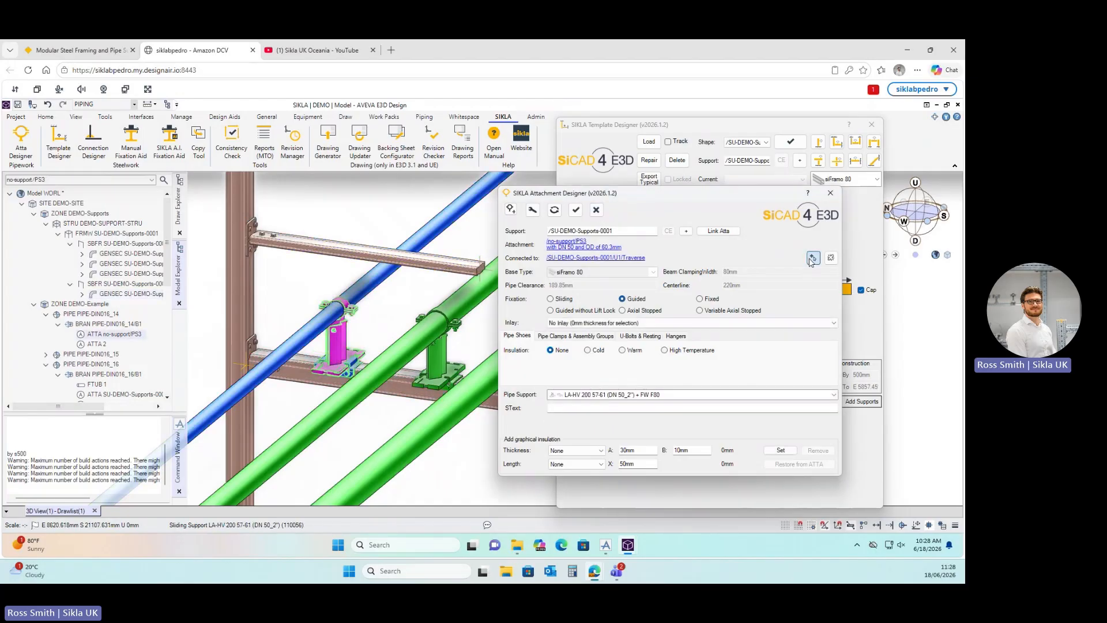
{"action": "left_click", "coordinate": [357, 258]}
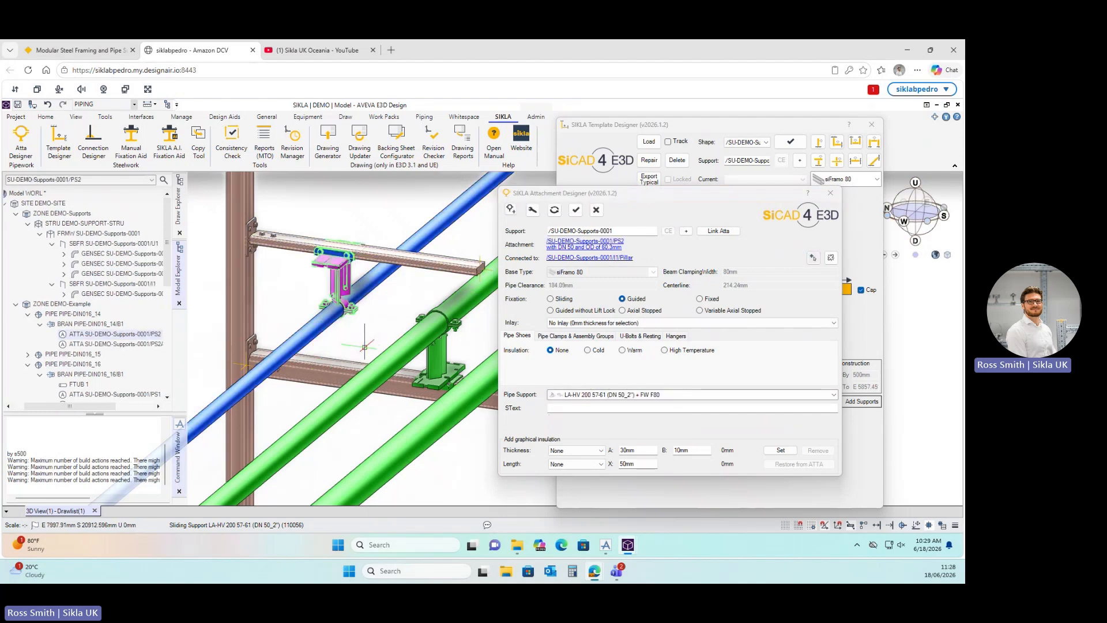
{"action": "middle_click_drag", "start_coordinate": [365, 347], "coordinate": [345, 288]}
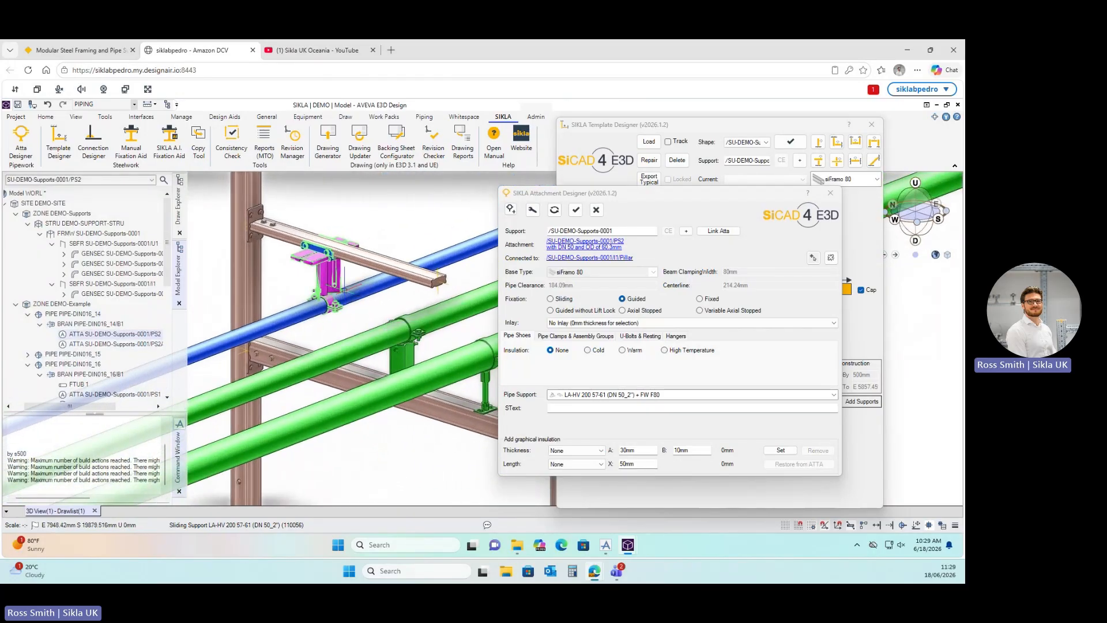
{"action": "scroll", "coordinate": [346, 288], "scroll_direction": "down", "scroll_amount": 1}
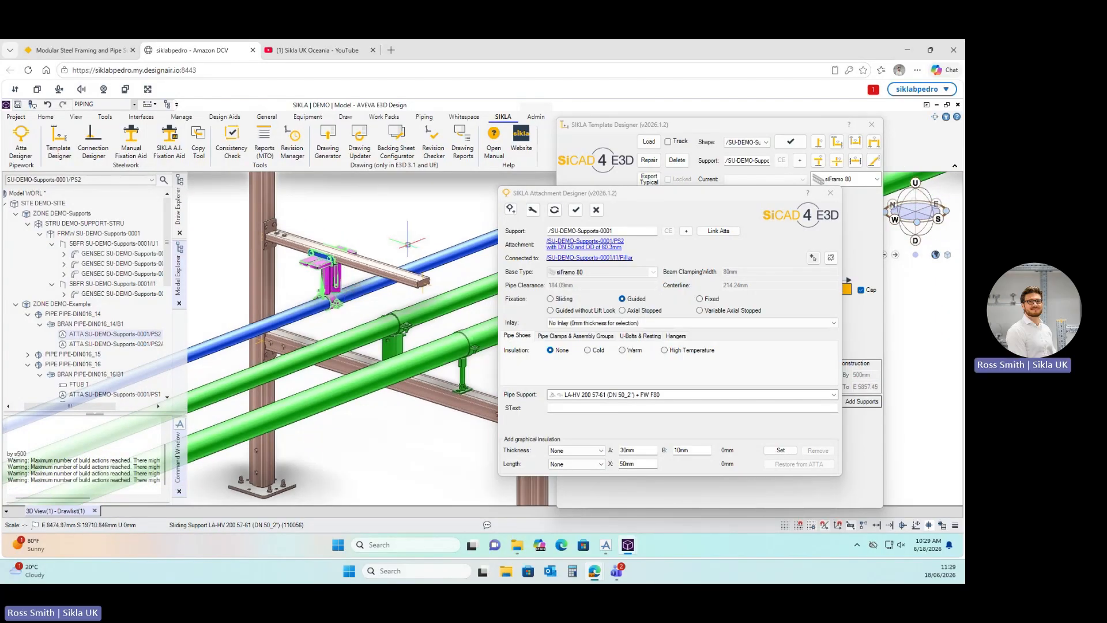
{"action": "left_click", "coordinate": [703, 124]}
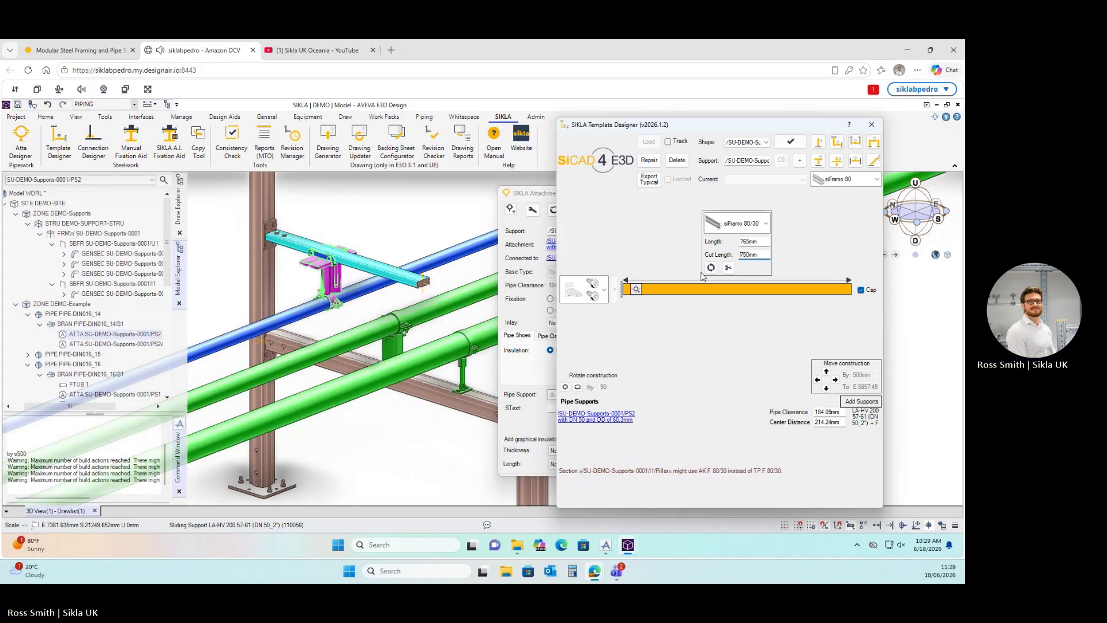
Close the Template Designer and the Attachment Designer.
{"action": "middle_click_drag", "start_coordinate": [355, 290], "coordinate": [365, 283]}
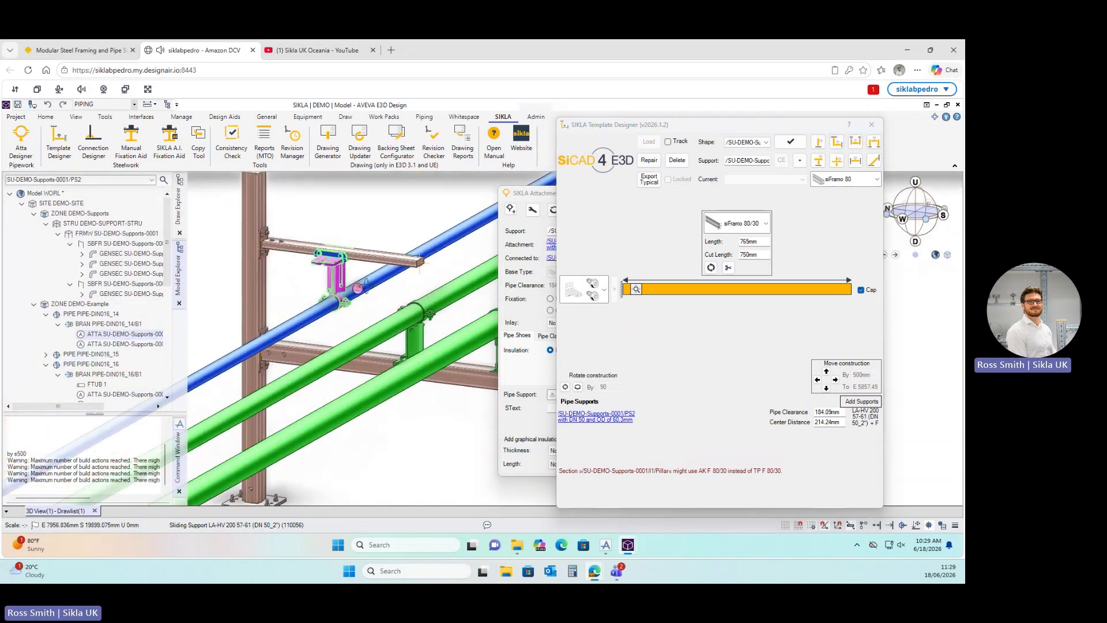
{"action": "left_click", "coordinate": [871, 124]}
{"action": "left_click", "coordinate": [831, 193]}
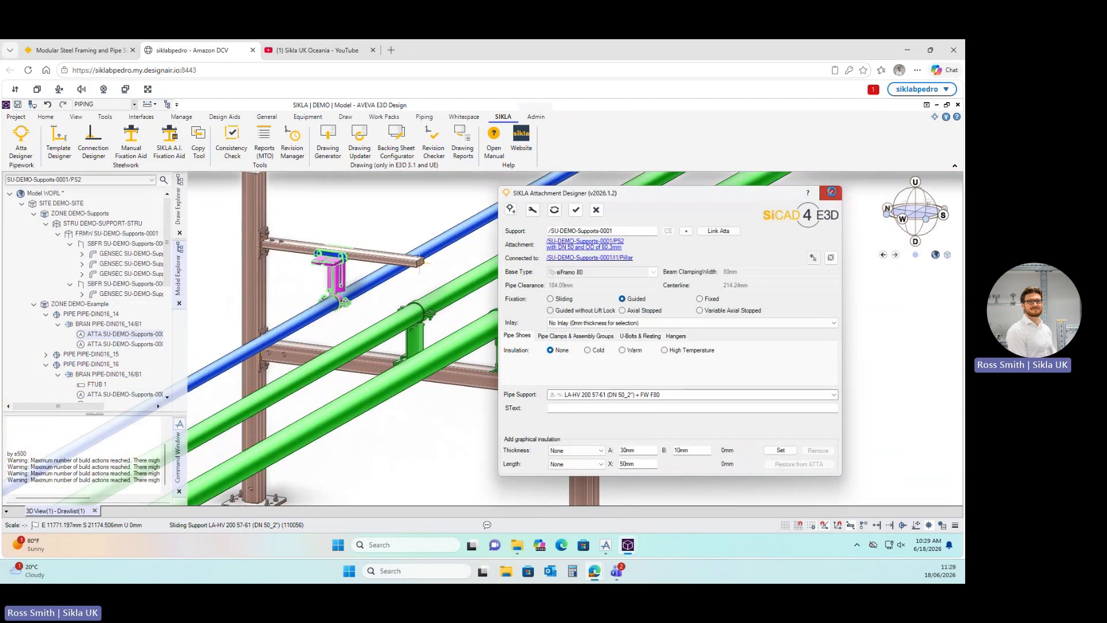
{"action": "scroll", "coordinate": [357, 346], "scroll_direction": "down", "scroll_amount": 5}
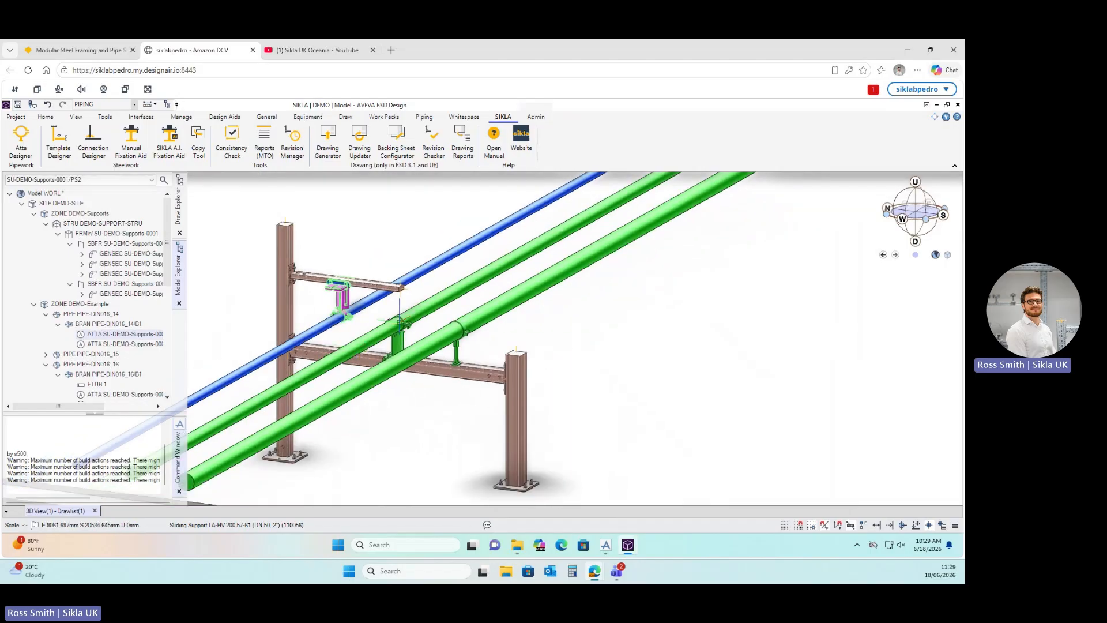
Select the whole SU-DEMO-Supports-0001 frame and open the Copy Tool with an E 2000 mm offset.
{"action": "left_click", "coordinate": [102, 233]}
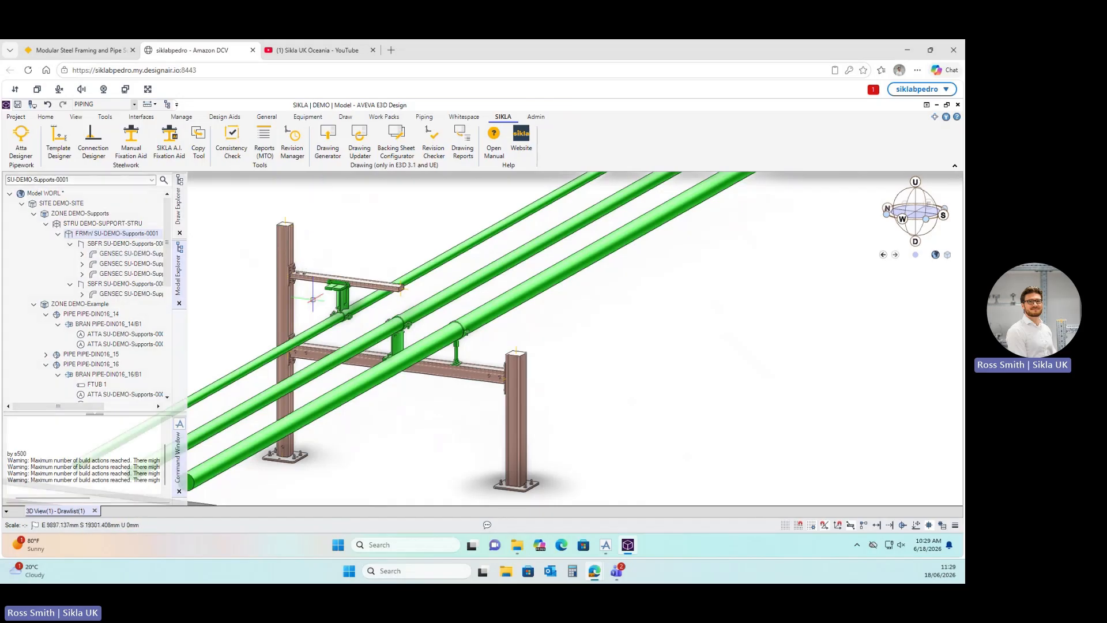
{"action": "scroll", "coordinate": [344, 341], "scroll_direction": "down", "scroll_amount": 3}
{"action": "mouse_move", "coordinate": [450, 310]}
{"action": "middle_mouse_down"}
{"action": "mouse_move", "coordinate": [437, 312]}
{"action": "mouse_move", "coordinate": [456, 314]}
{"action": "middle_mouse_up"}
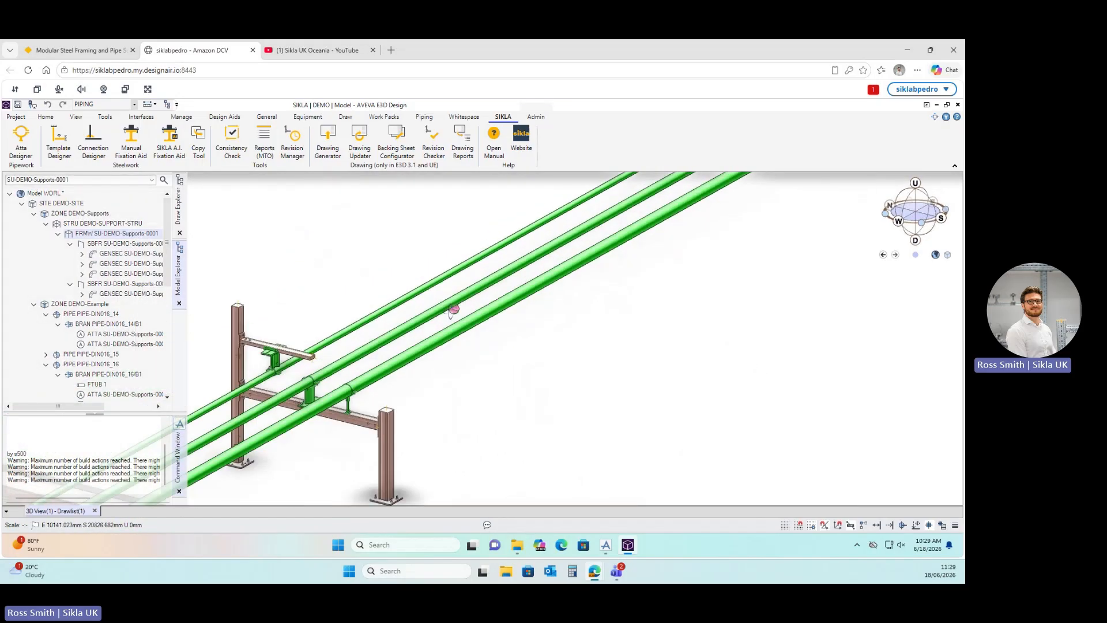
{"action": "scroll", "coordinate": [353, 344], "scroll_direction": "up", "scroll_amount": 1}
{"action": "scroll", "coordinate": [349, 315], "scroll_direction": "down", "scroll_amount": 2}
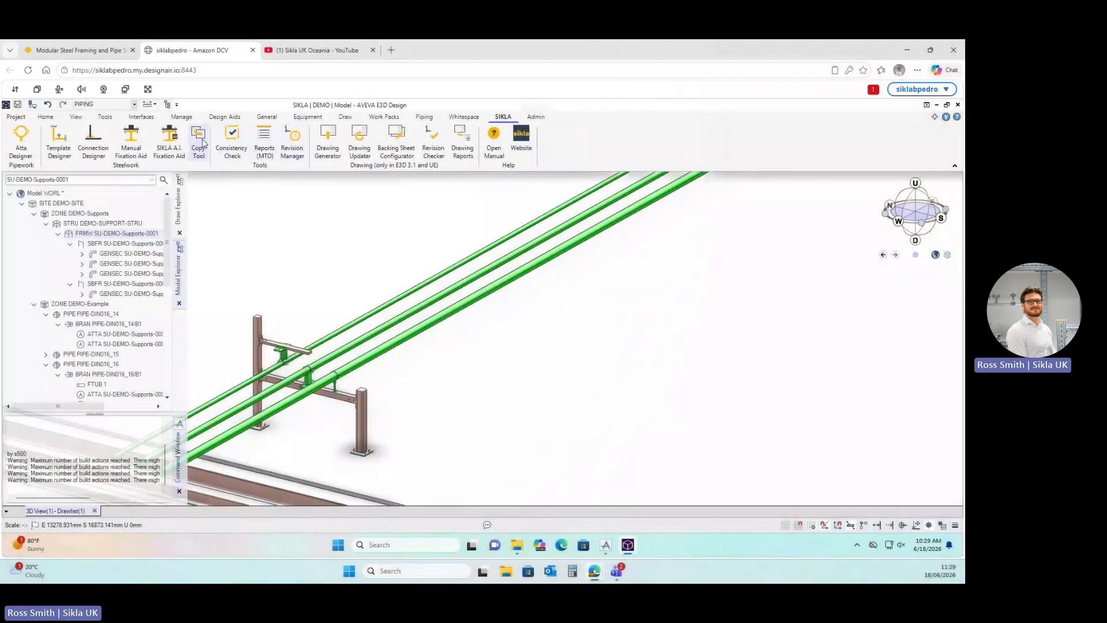
{"action": "left_click", "coordinate": [199, 144]}
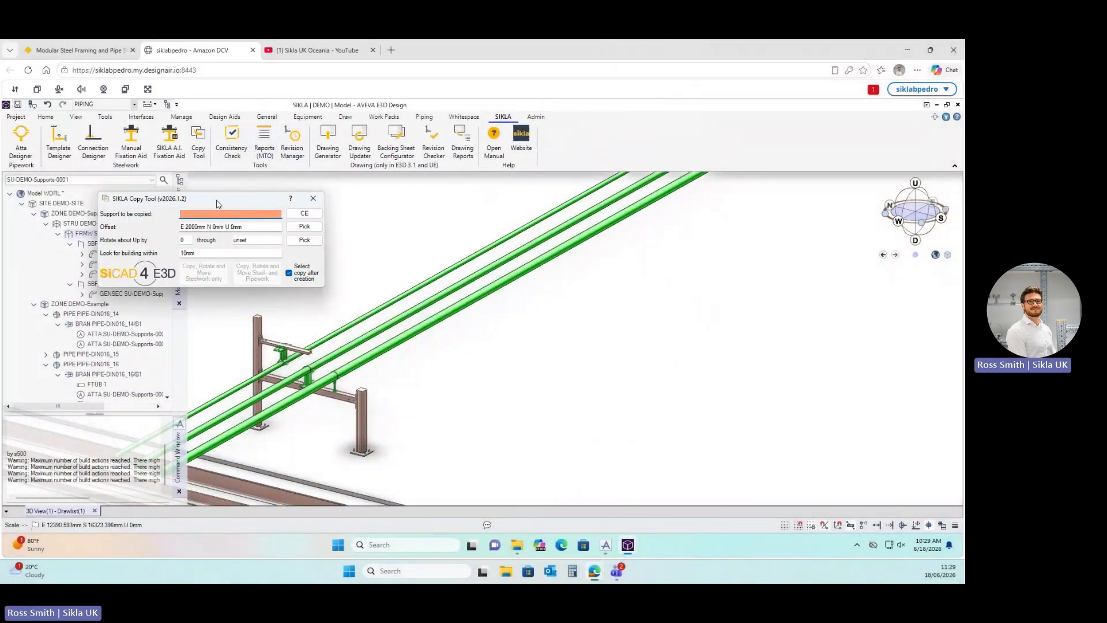
Copy SU-DEMO-Supports-0001 with its steel and pipework 2000 mm east.
{"action": "left_click_drag", "start_coordinate": [218, 203], "coordinate": [685, 243]}
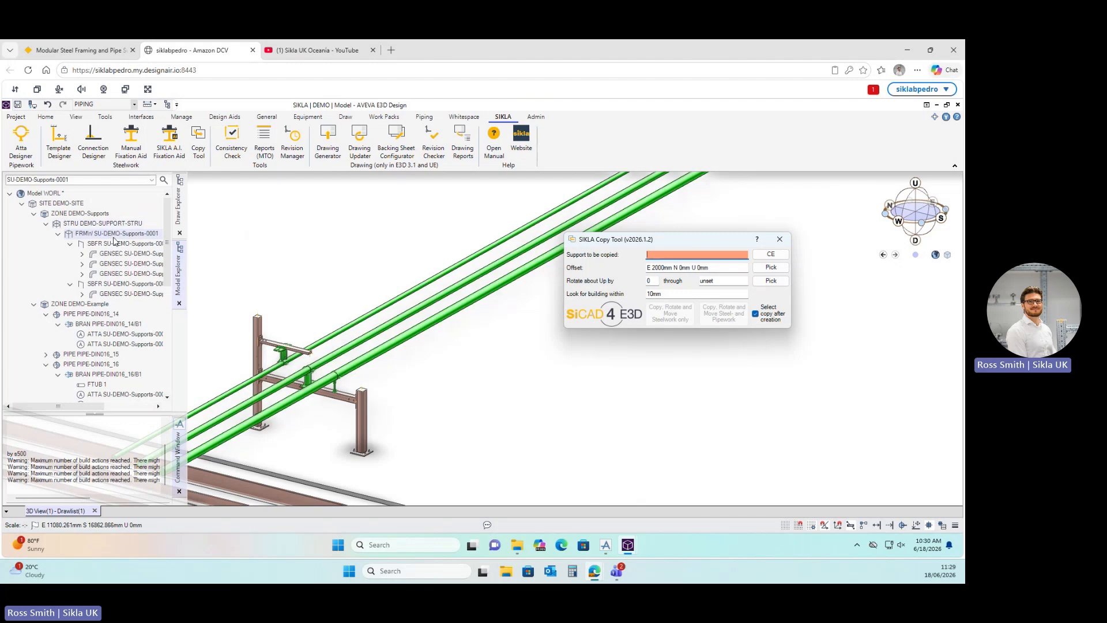
{"action": "left_click", "coordinate": [770, 254]}
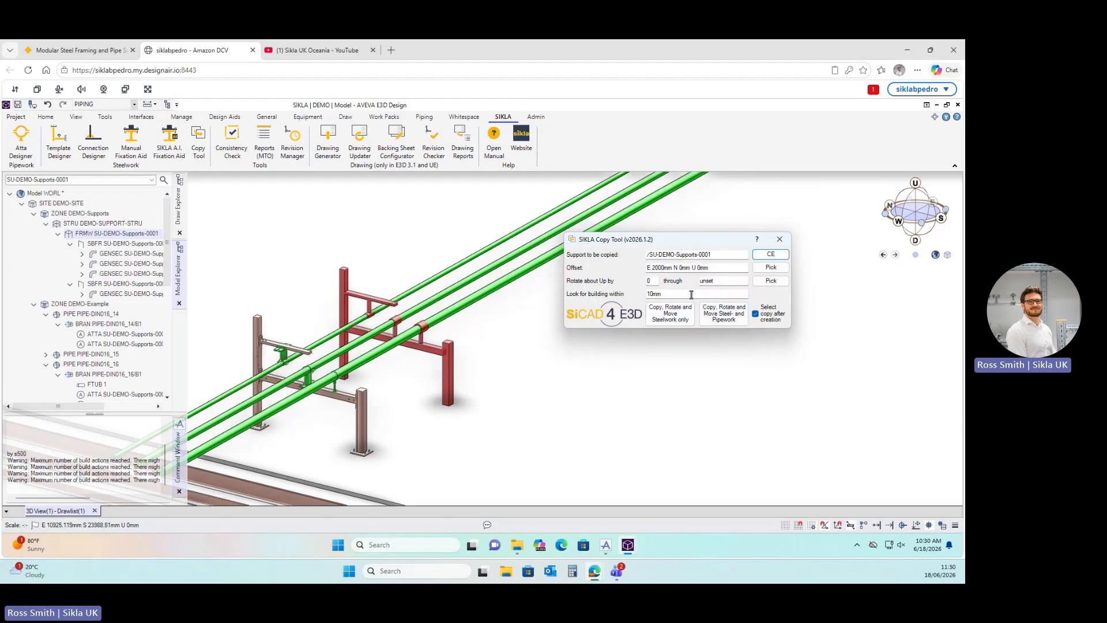
{"action": "left_click", "coordinate": [725, 314]}
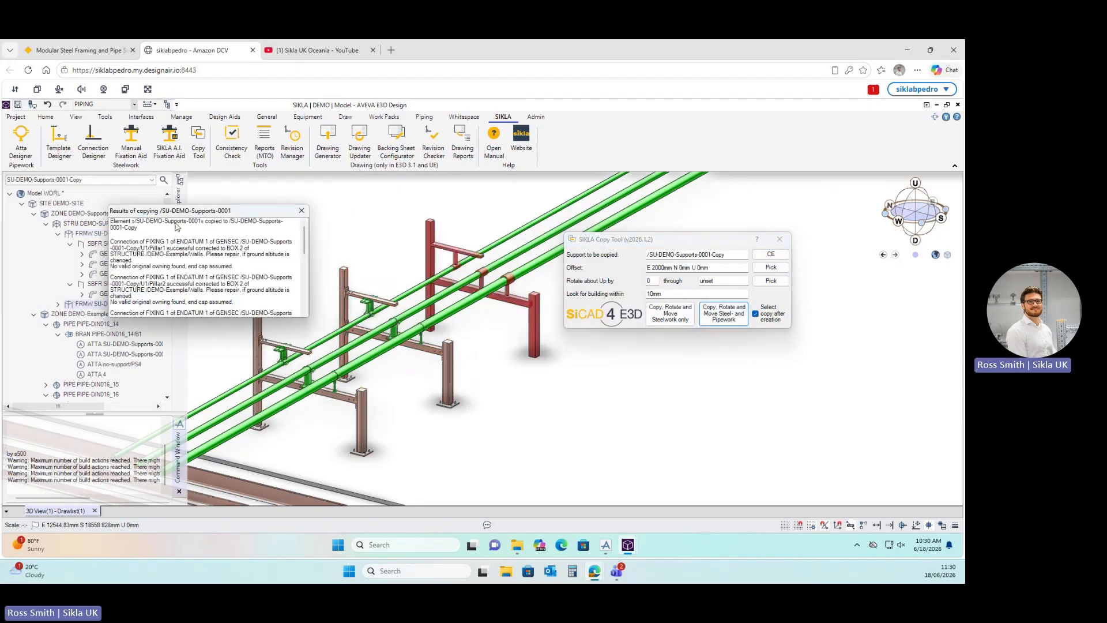
{"action": "scroll", "coordinate": [249, 295], "scroll_direction": "down", "scroll_amount": 5}
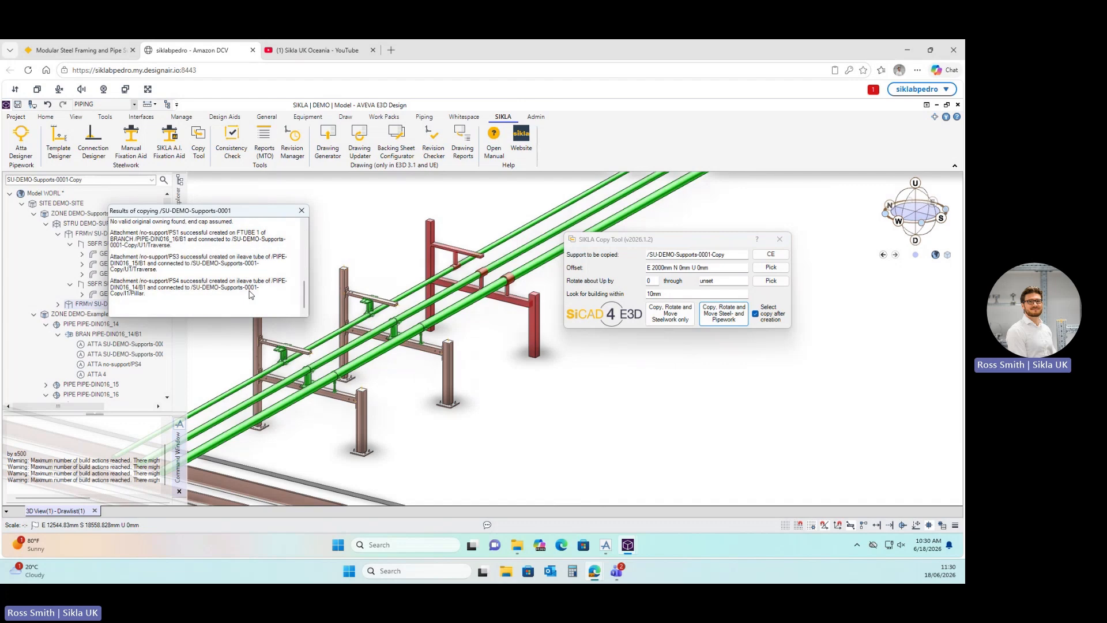
{"action": "left_click", "coordinate": [301, 211]}
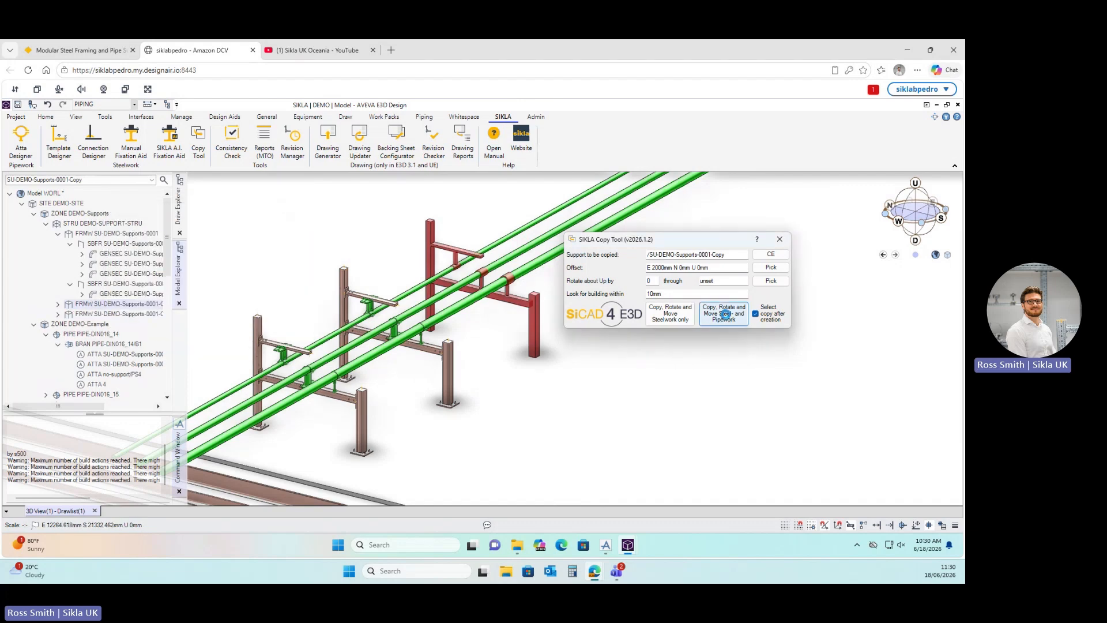
Make a second copy another 2000 mm east, then close the Copy Tool.
{"action": "left_click", "coordinate": [728, 320]}
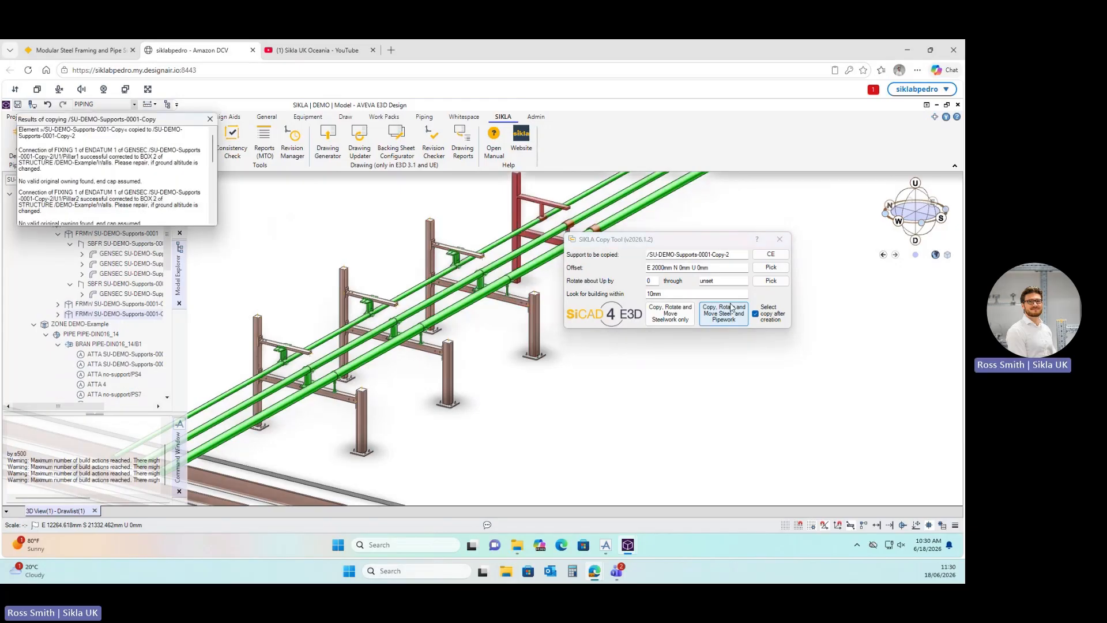
{"action": "left_click", "coordinate": [205, 120]}
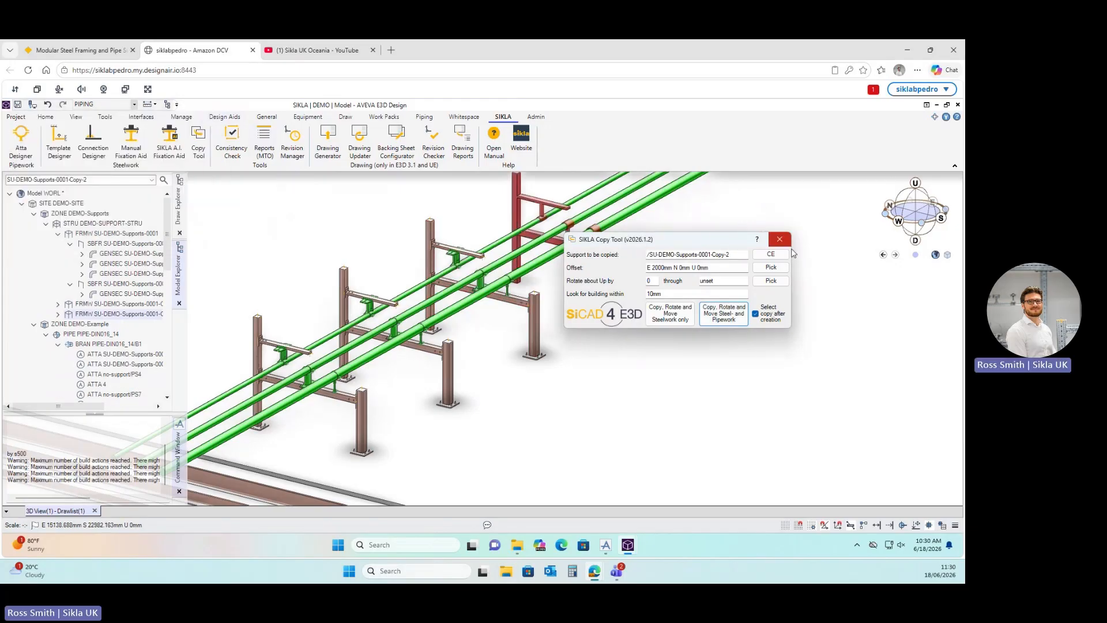
{"action": "left_click", "coordinate": [780, 238]}
{"action": "scroll", "coordinate": [395, 382], "scroll_direction": "down", "scroll_amount": 3}
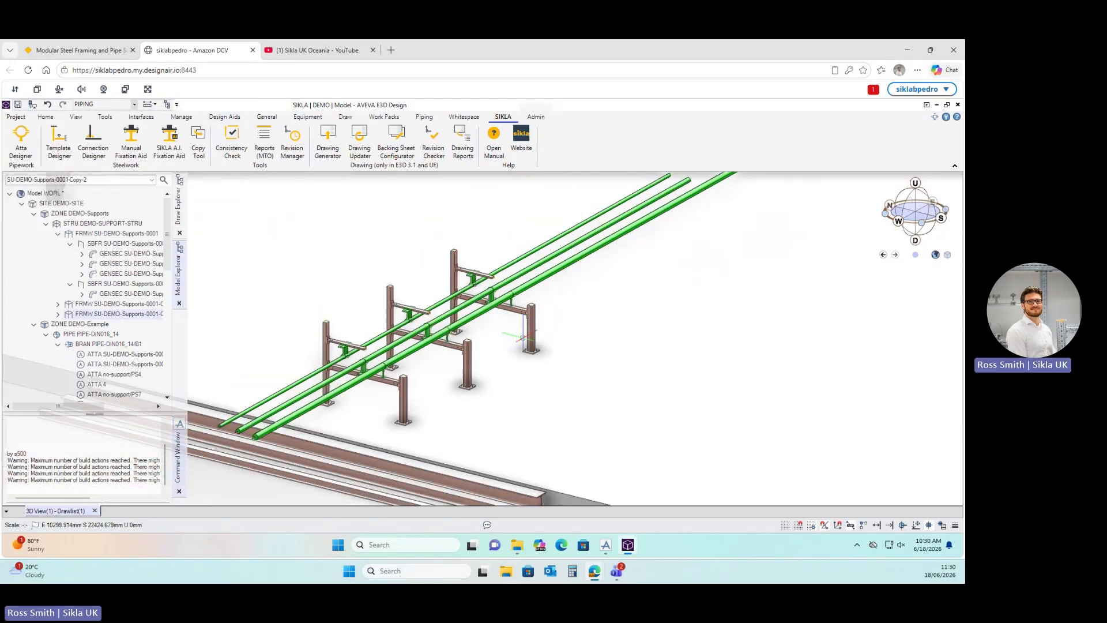
{"action": "mouse_move", "coordinate": [91, 406]}
{"action": "left_mouse_down"}
{"action": "mouse_move", "coordinate": [126, 410]}
{"action": "mouse_move", "coordinate": [111, 409]}
{"action": "left_mouse_up"}
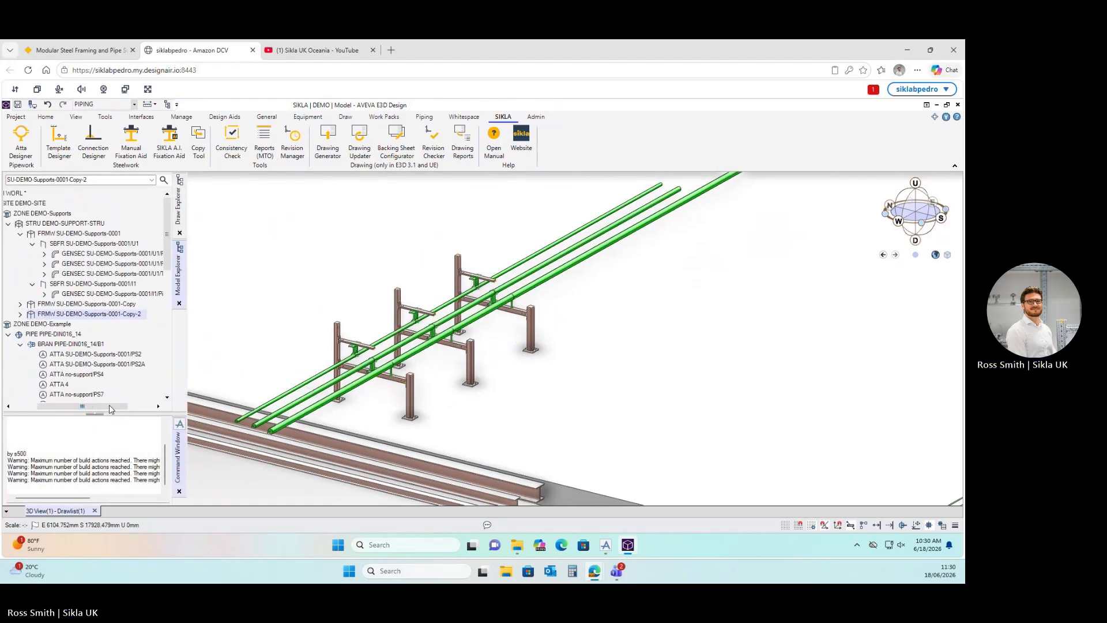
{"action": "right_click", "coordinate": [123, 318]}
Rename the second copied support to SU-DEMO-Supports-0003.
{"action": "left_click", "coordinate": [147, 345]}
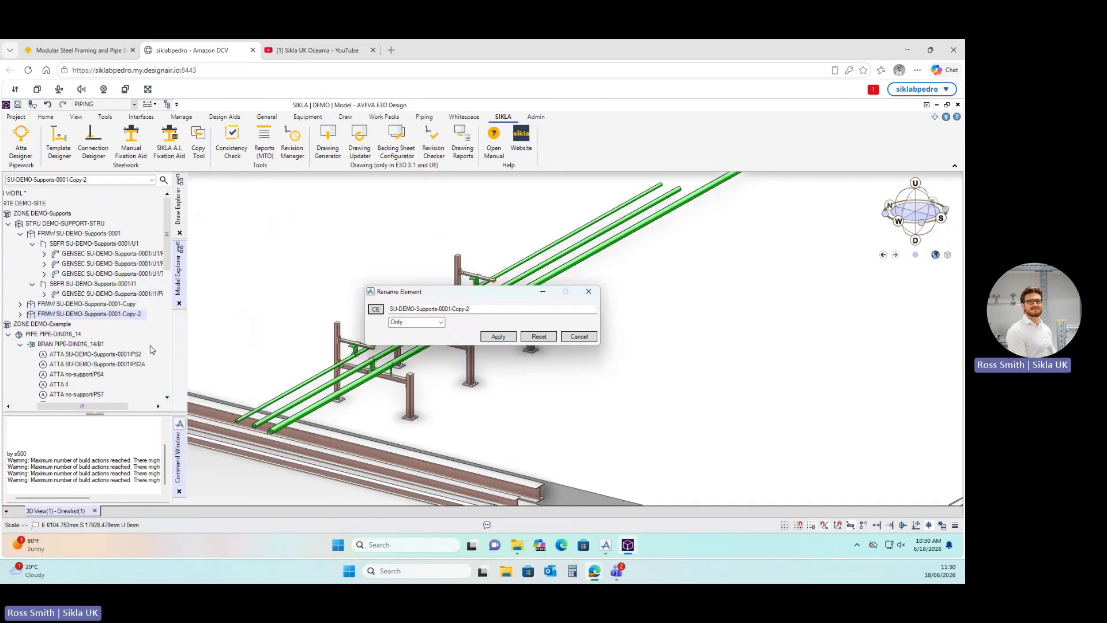
{"action": "left_click", "coordinate": [481, 310]}
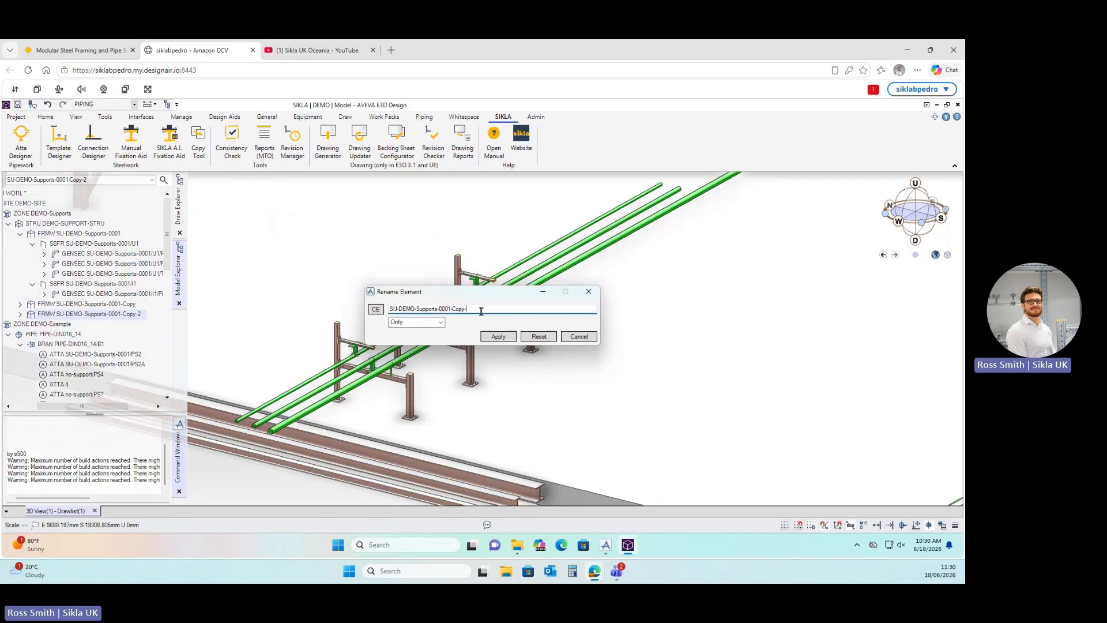
{"action": "key", "text": "BackSpace"}
{"action": "key", "text": "BackSpace"}
{"action": "type", "text": "3"}
{"action": "left_click", "coordinate": [497, 337]}
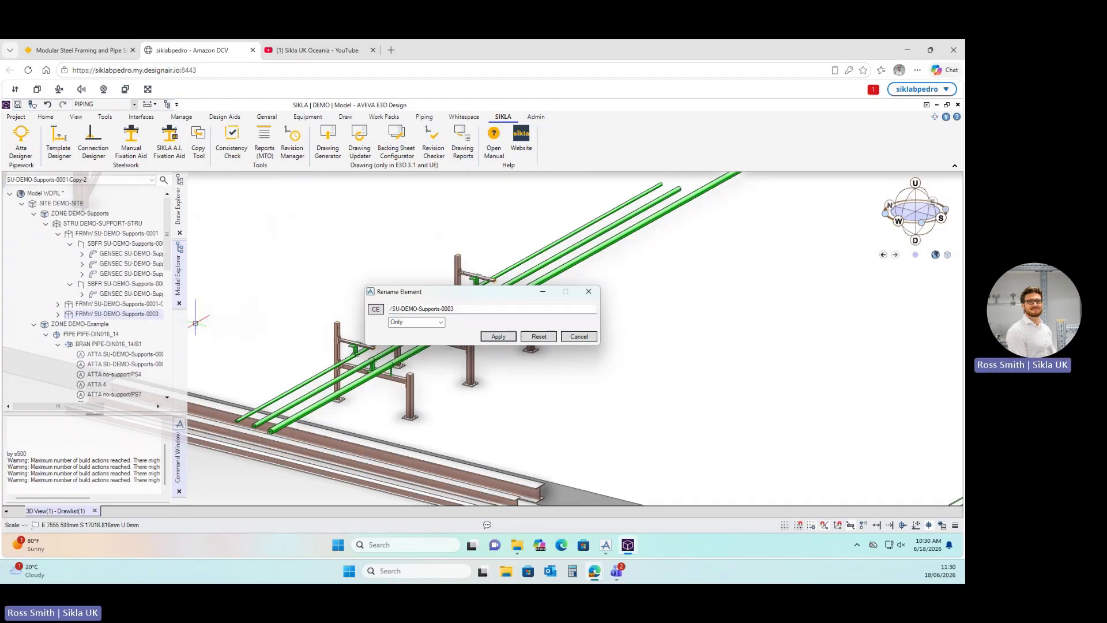
Rename the first copied support to SU-DEMO-Supports-0002 and close the rename window.
{"action": "left_click", "coordinate": [133, 304]}
{"action": "left_click", "coordinate": [375, 309]}
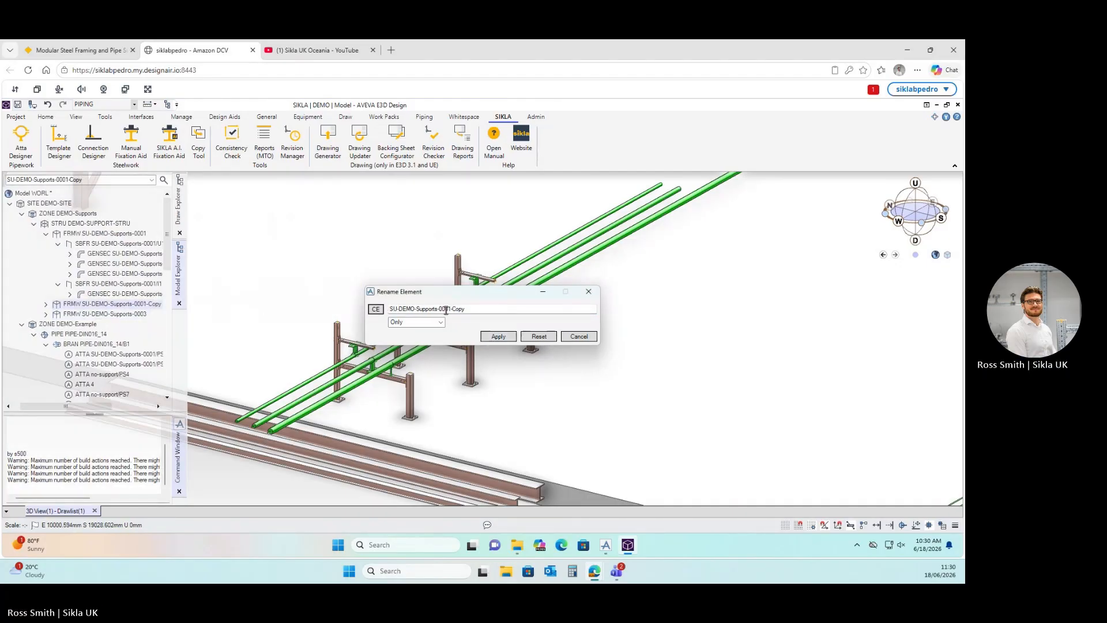
{"action": "left_click", "coordinate": [467, 308]}
{"action": "key", "text": "BackSpace"}
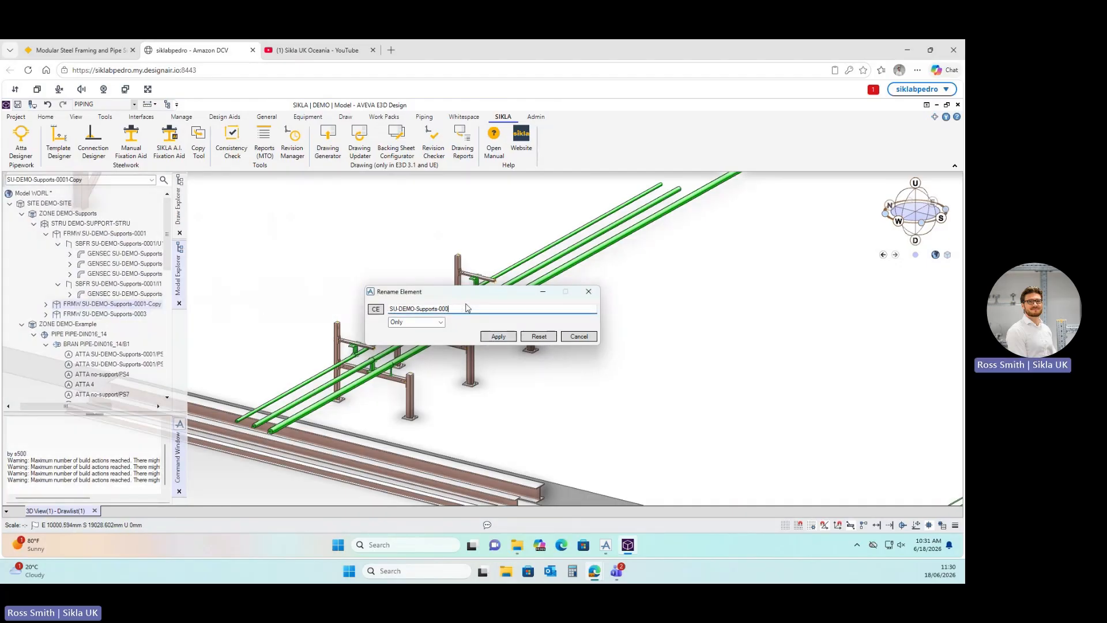
{"action": "type", "text": "2"}
{"action": "left_click", "coordinate": [498, 336]}
{"action": "left_click", "coordinate": [589, 292]}
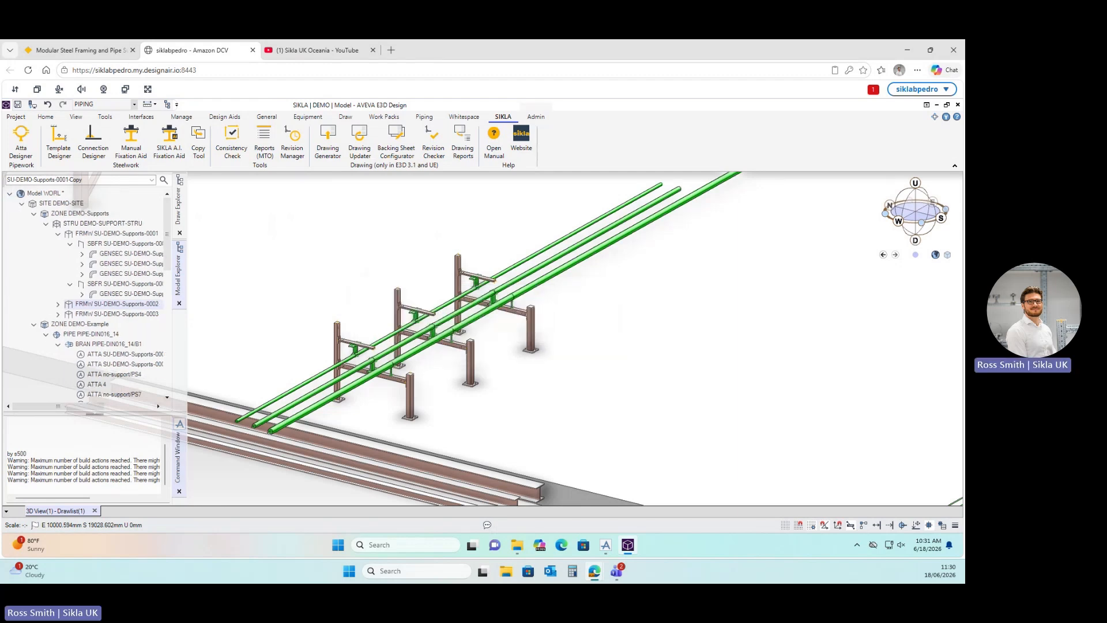
{"action": "scroll", "coordinate": [586, 316], "scroll_direction": "up", "scroll_amount": 2}
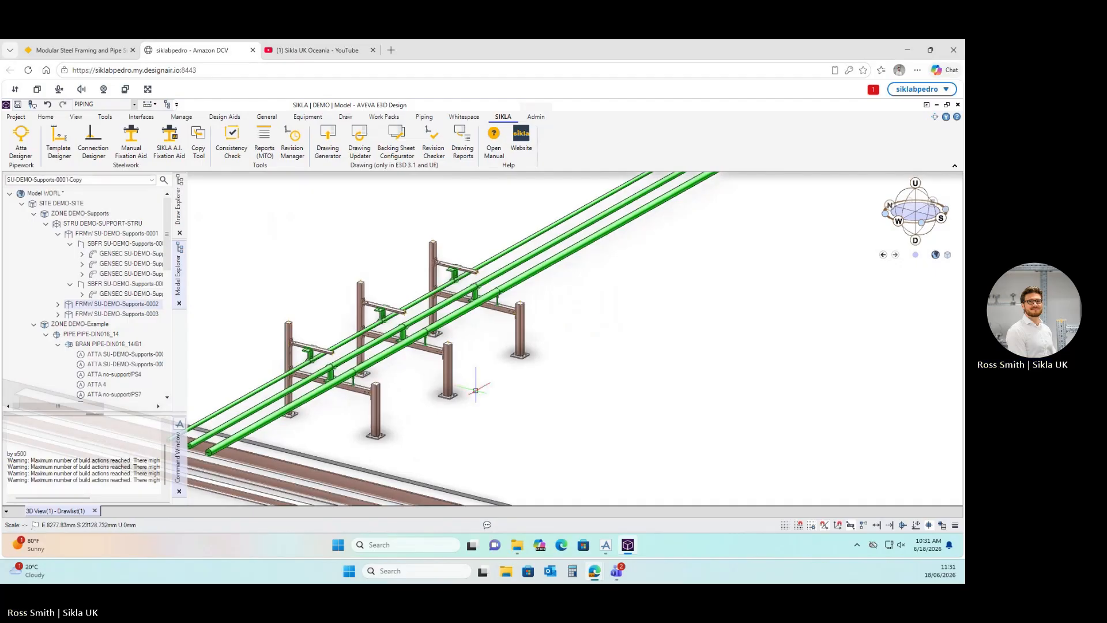
{"action": "mouse_move", "coordinate": [475, 391]}
{"action": "middle_mouse_down"}
{"action": "mouse_move", "coordinate": [374, 384]}
{"action": "mouse_move", "coordinate": [464, 378]}
{"action": "middle_mouse_up"}
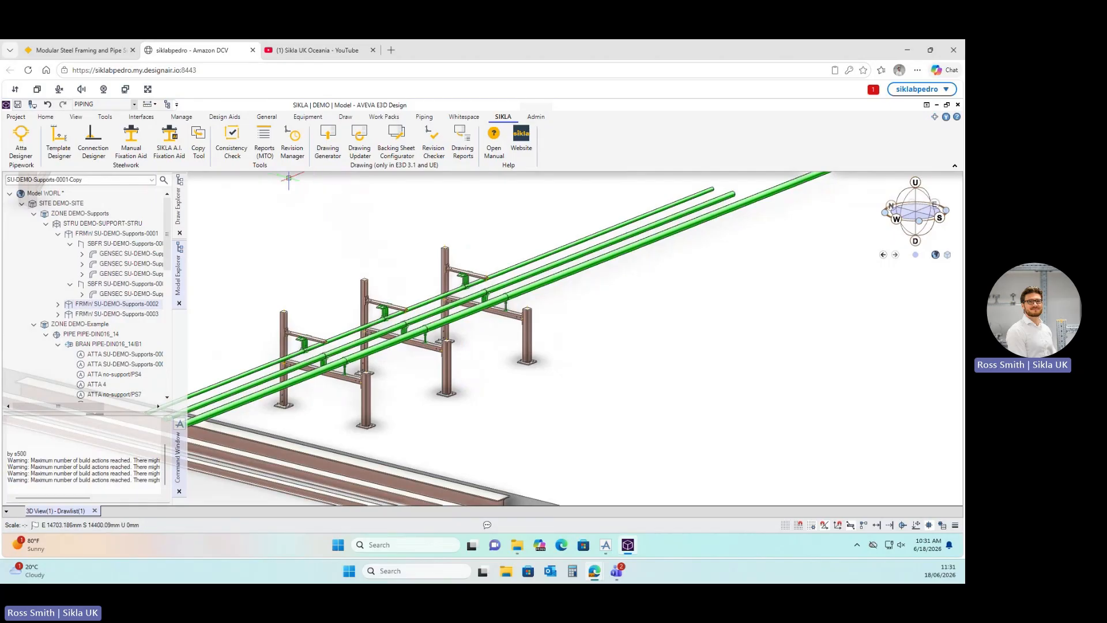
Open the Model Report Tool via Reports (MTO), trial-adding and removing SU-DEMO-Supports-0001.
{"action": "left_click", "coordinate": [148, 234]}
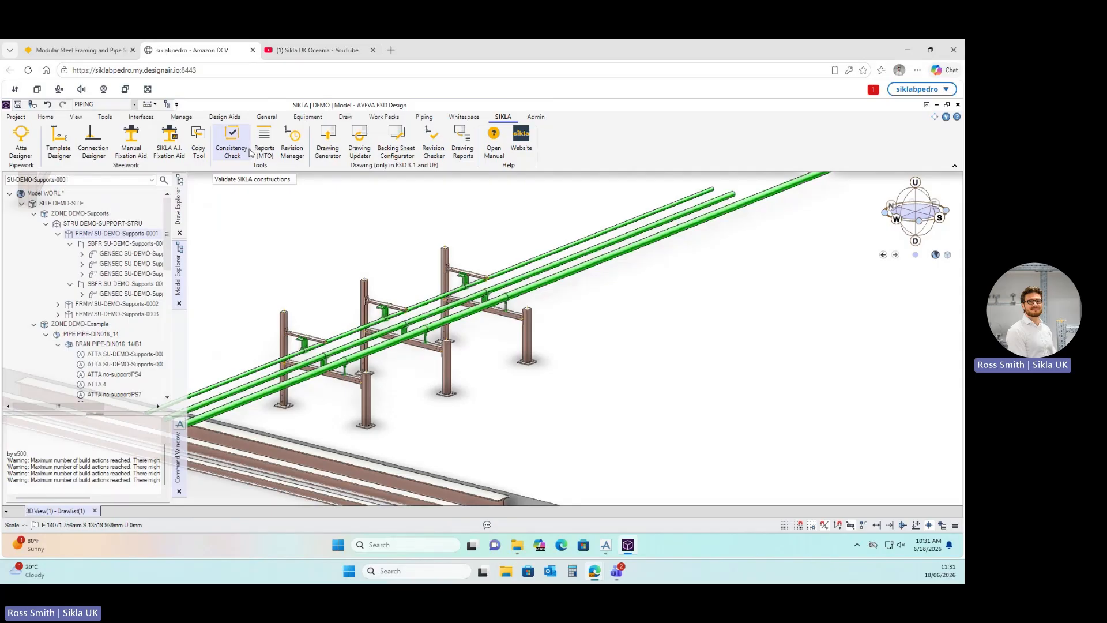
{"action": "left_click", "coordinate": [266, 149]}
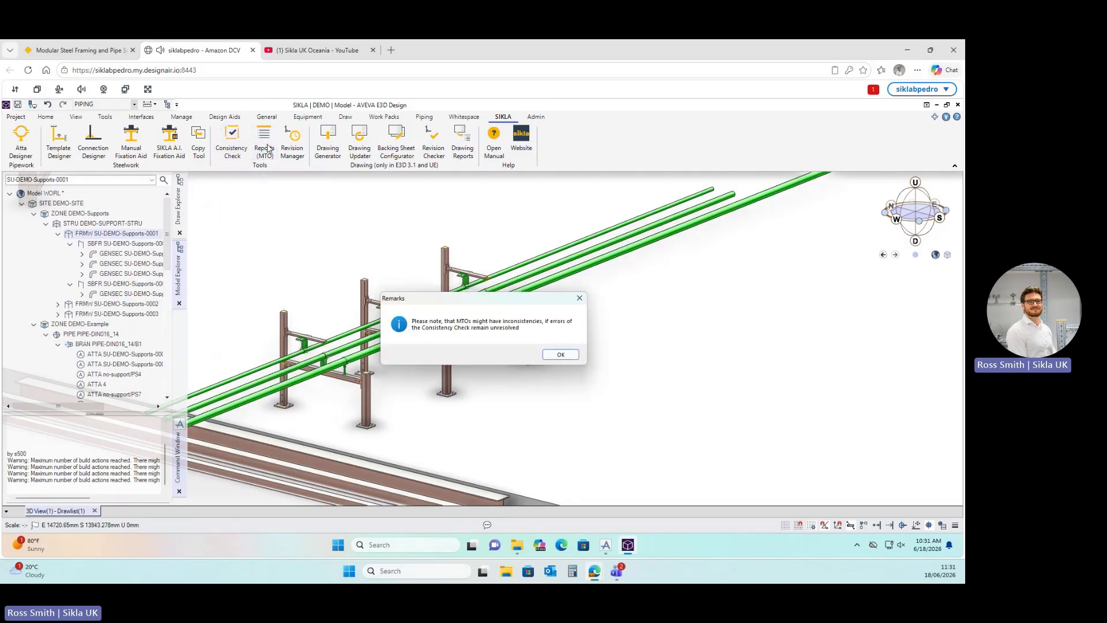
{"action": "left_click", "coordinate": [574, 358]}
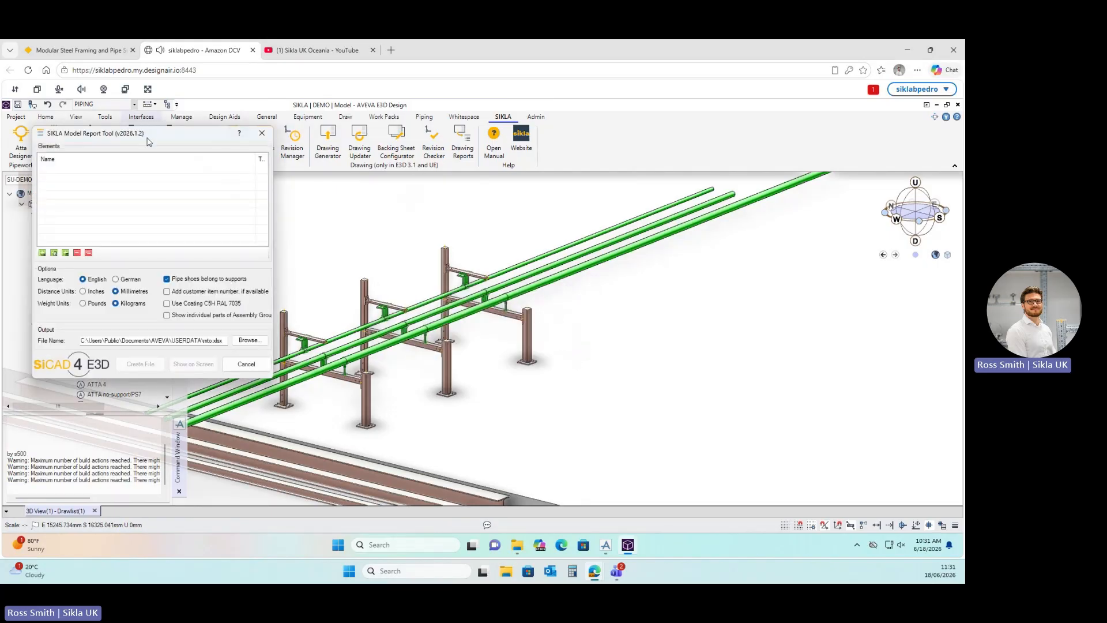
{"action": "left_click_drag", "start_coordinate": [482, 175], "coordinate": [608, 190]}
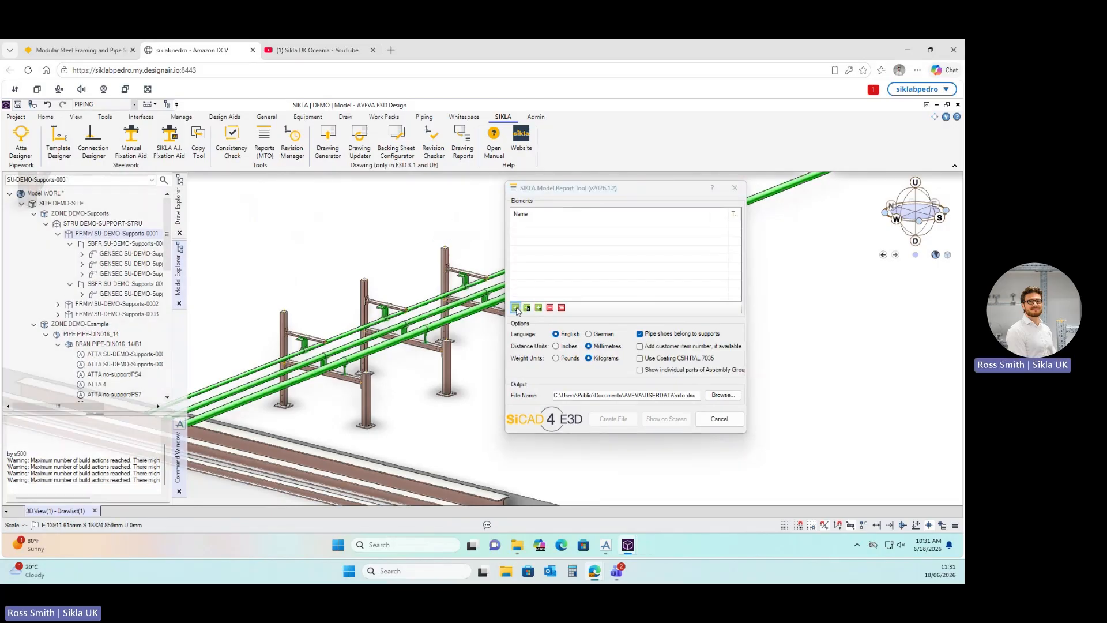
{"action": "left_click", "coordinate": [515, 308]}
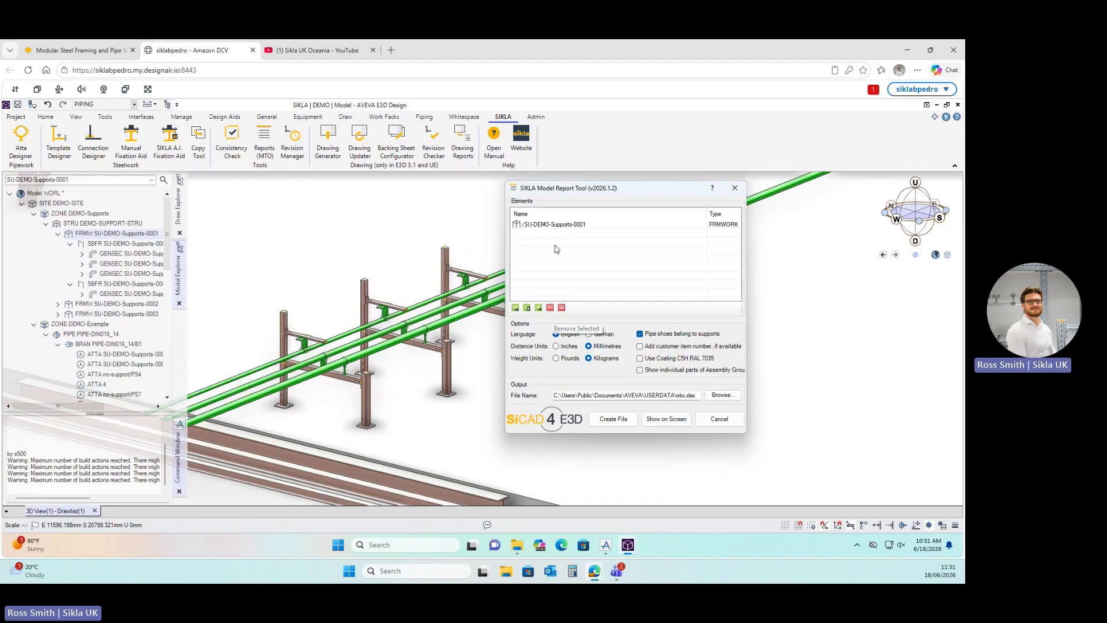
{"action": "left_click", "coordinate": [556, 224]}
{"action": "left_click", "coordinate": [550, 307]}
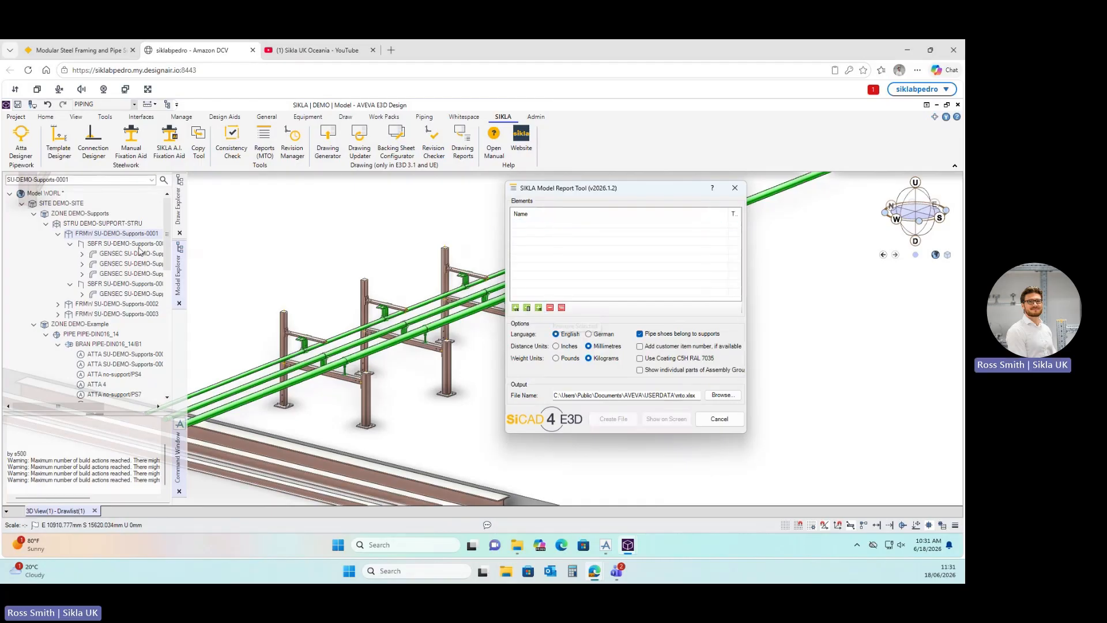
List all three supports from DEMO-SUPPORT-STRU and set the output file to mto.xlsx.
{"action": "left_click", "coordinate": [99, 226]}
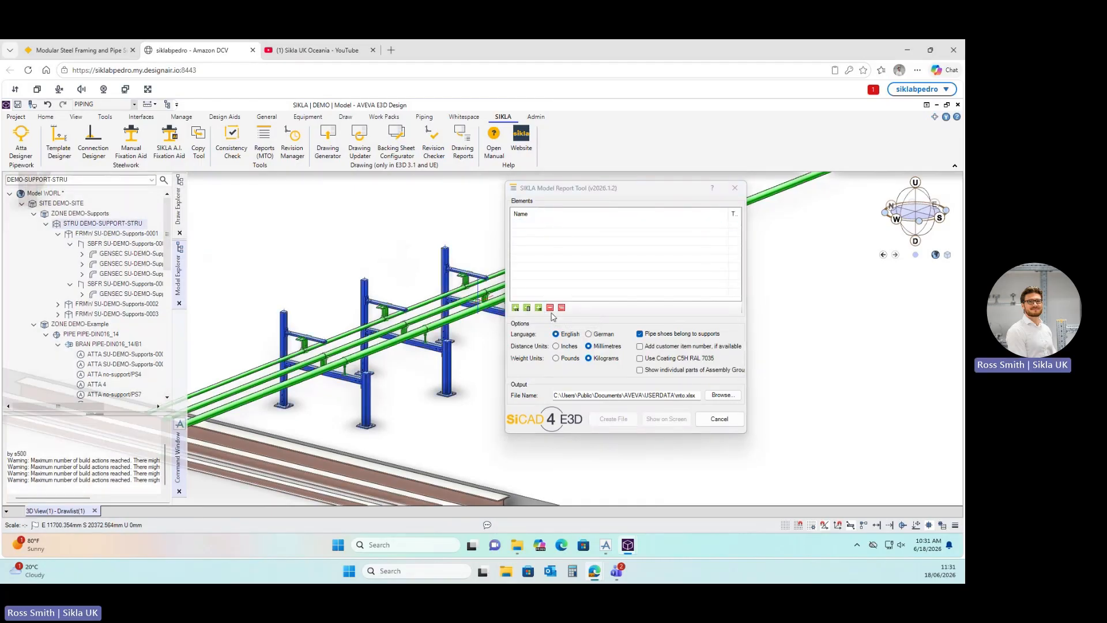
{"action": "left_click", "coordinate": [515, 307]}
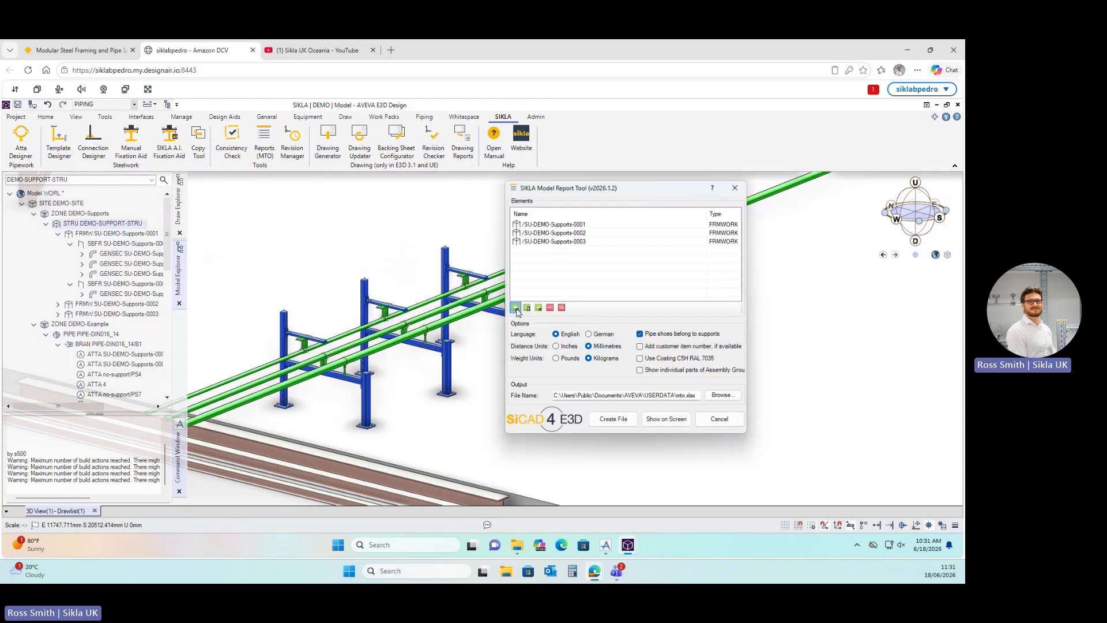
{"action": "left_click", "coordinate": [572, 234]}
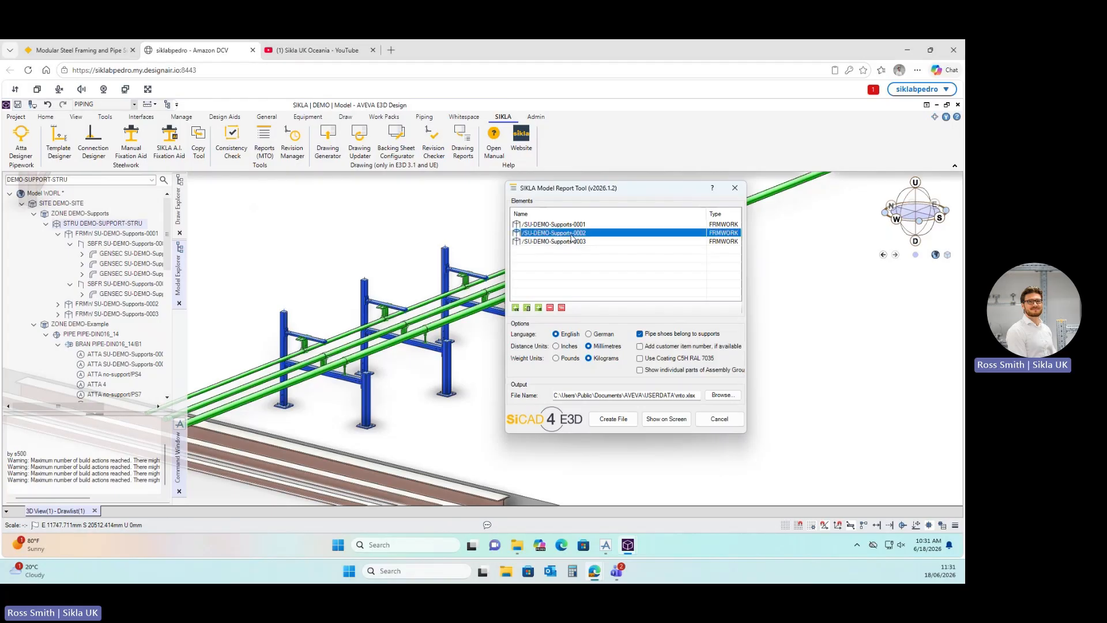
{"action": "left_click", "coordinate": [552, 308]}
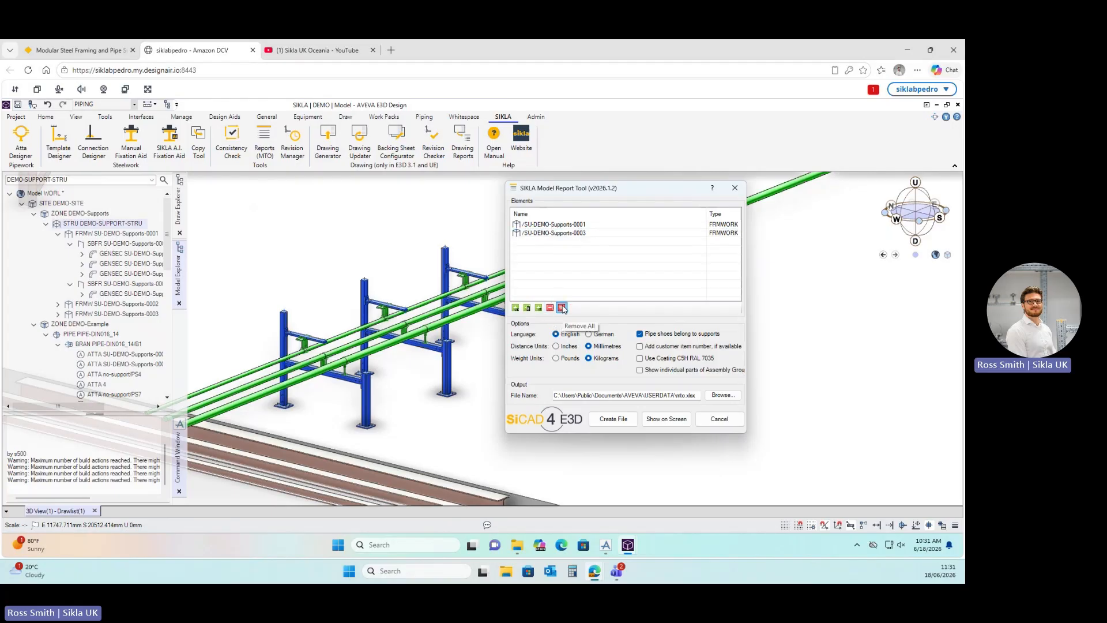
{"action": "left_click", "coordinate": [561, 307]}
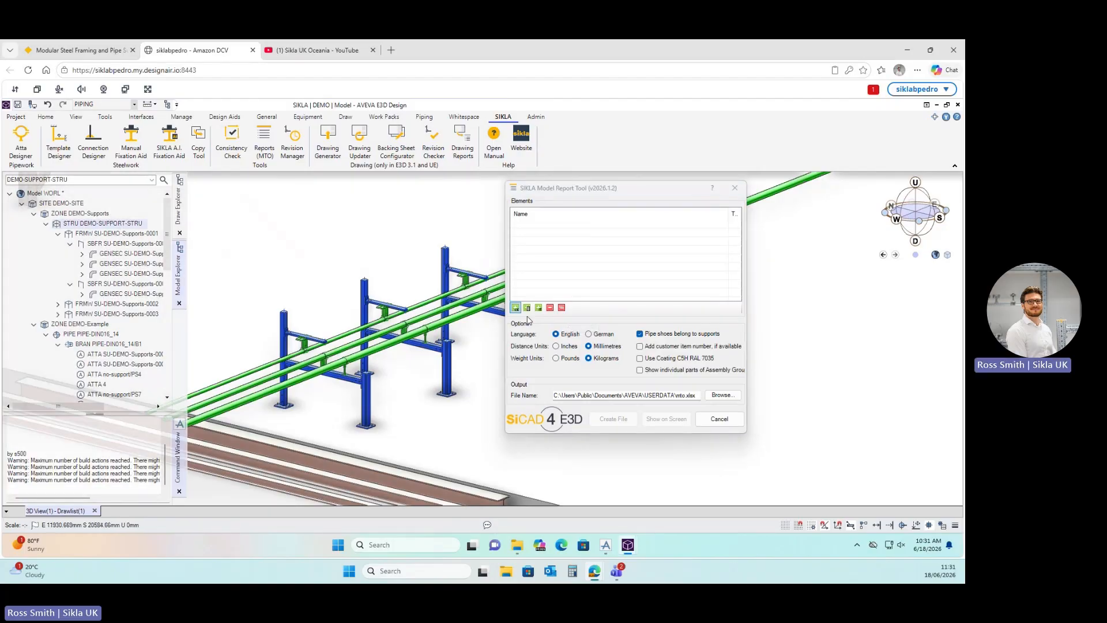
{"action": "left_click", "coordinate": [515, 307]}
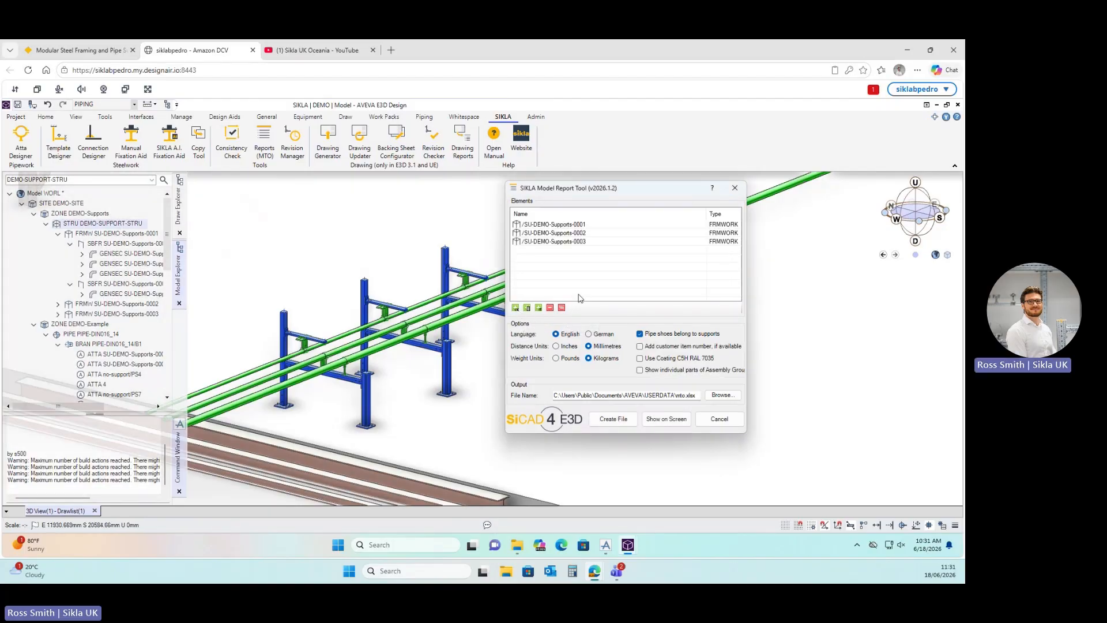
{"action": "left_click", "coordinate": [605, 395]}
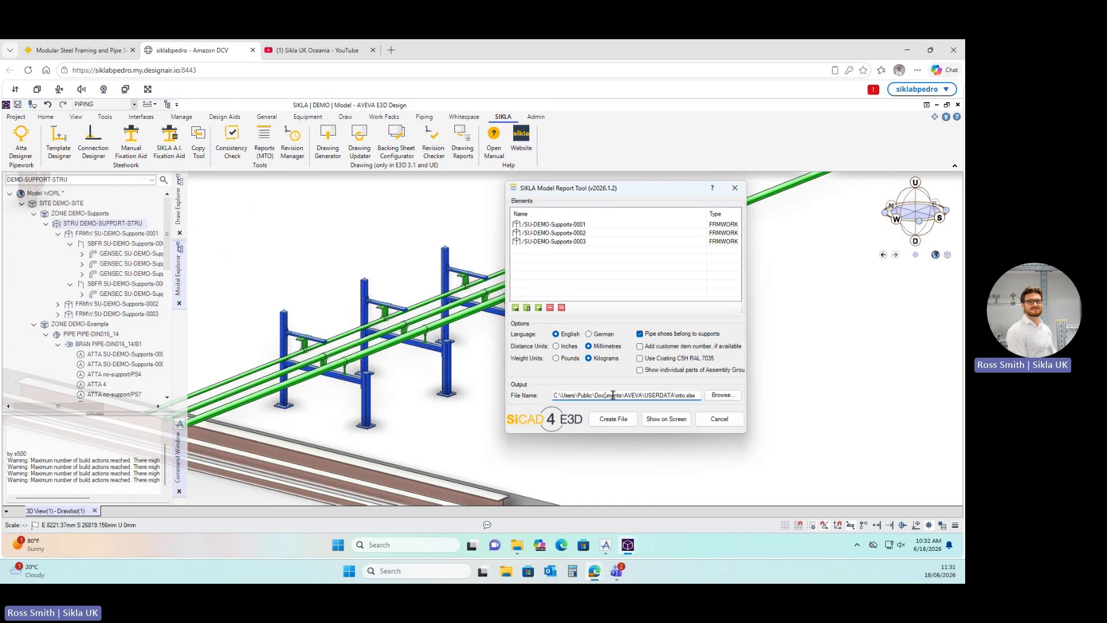
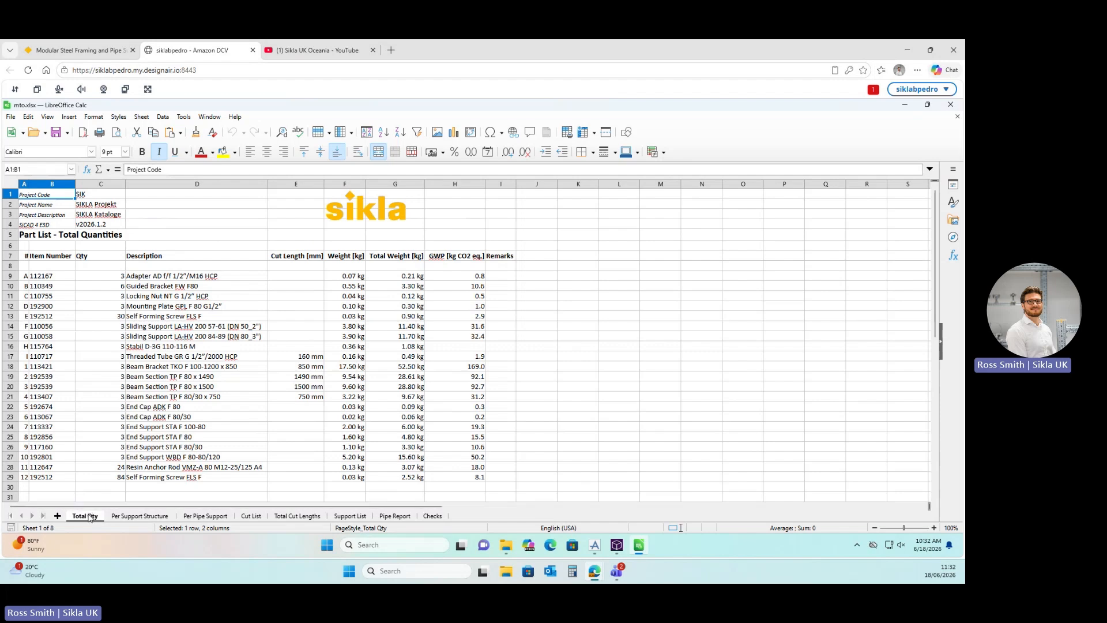
Review the Per Support Structure sheet, highlighting support 0001's parts in A9:A29.
{"action": "left_click", "coordinate": [138, 516]}
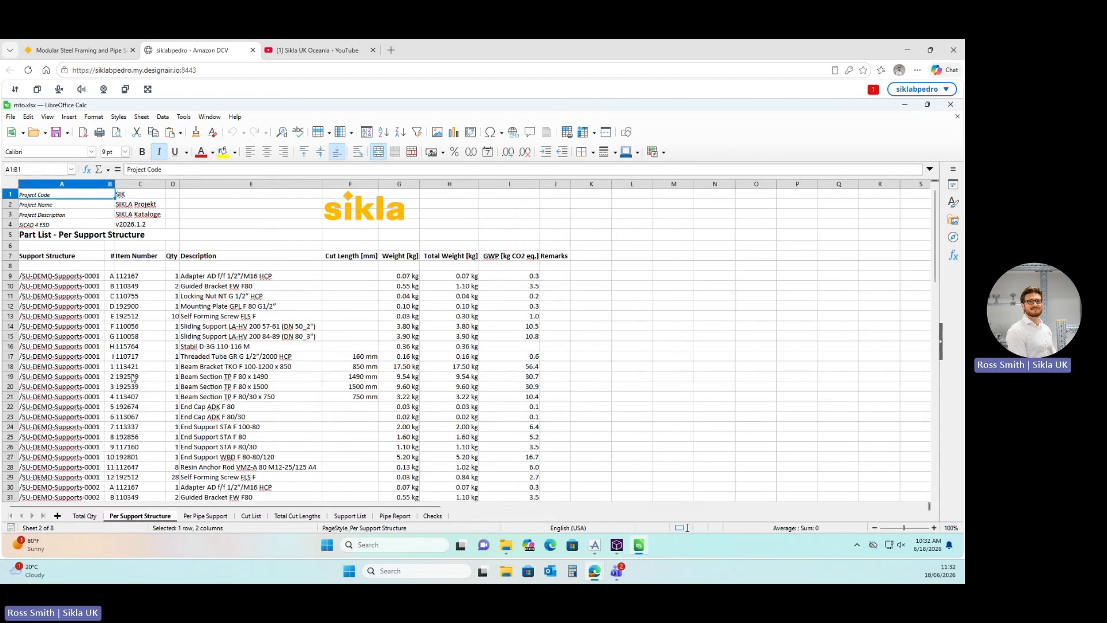
{"action": "scroll", "coordinate": [133, 378], "scroll_direction": "down", "scroll_amount": 1}
{"action": "scroll", "coordinate": [133, 378], "scroll_direction": "down", "scroll_amount": 10}
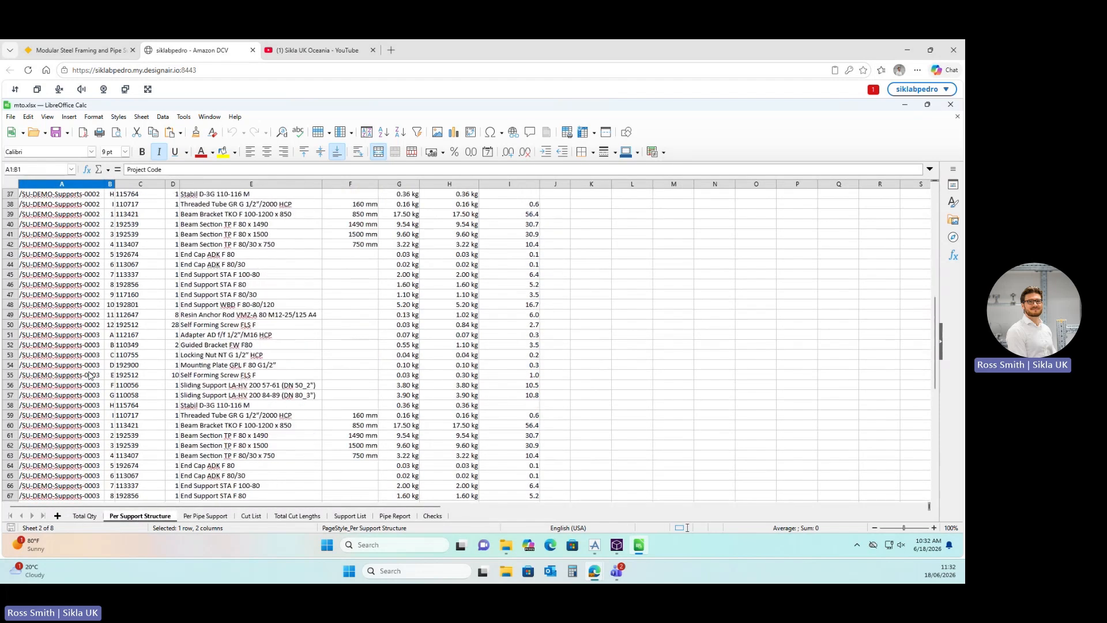
{"action": "scroll", "coordinate": [90, 375], "scroll_direction": "up", "scroll_amount": 11}
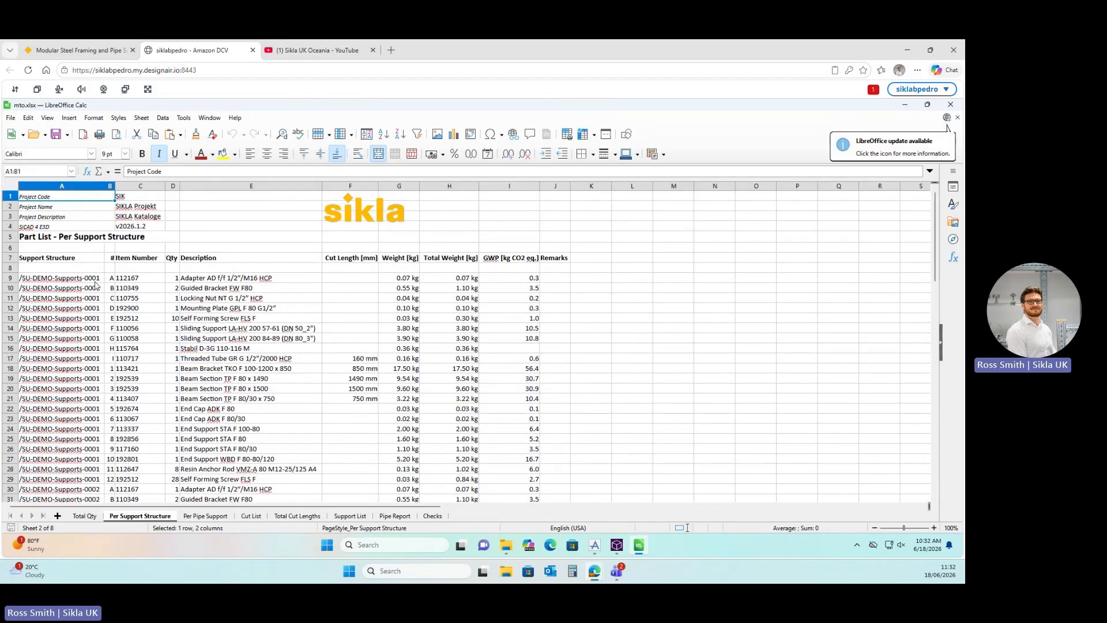
{"action": "left_click", "coordinate": [94, 281]}
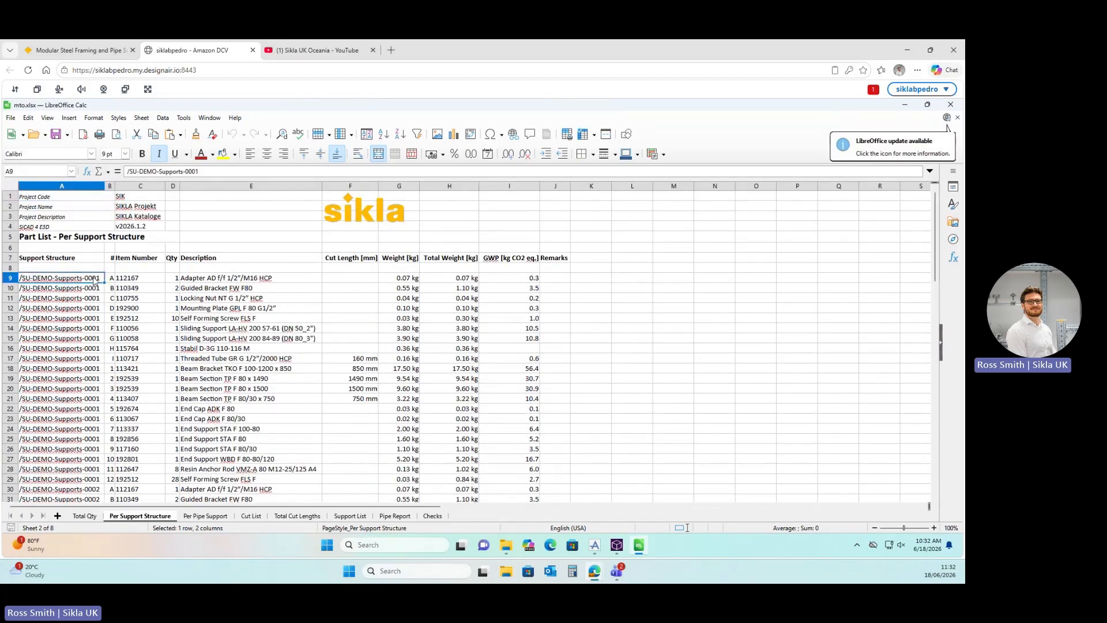
{"action": "left_click", "coordinate": [98, 479], "text": "shift"}
{"action": "left_click", "coordinate": [169, 457]}
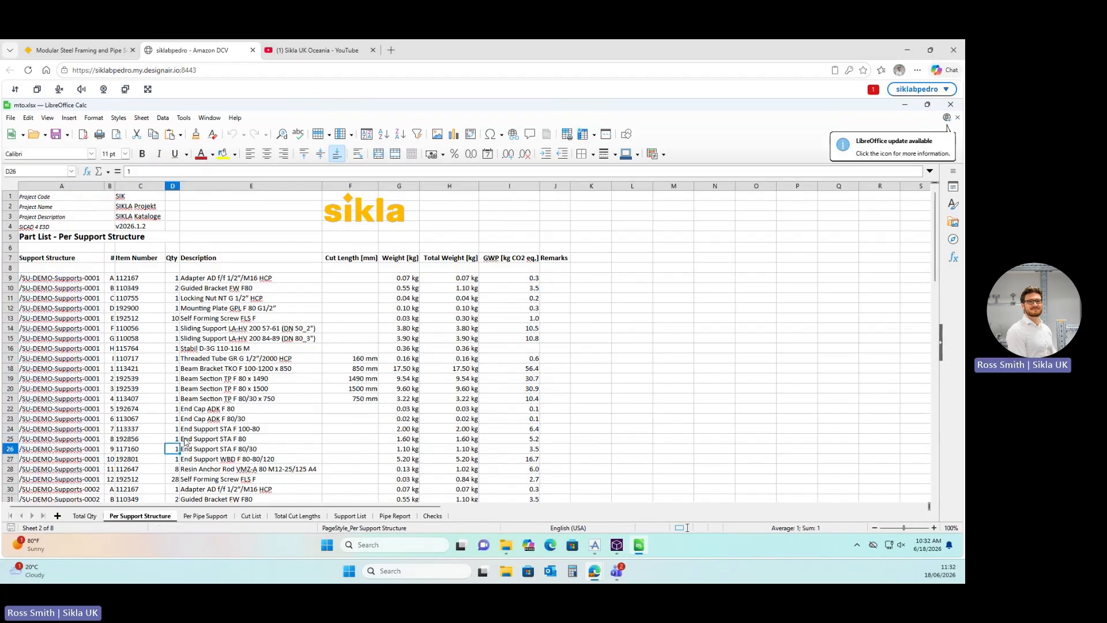
{"action": "scroll", "coordinate": [178, 447], "scroll_direction": "down", "scroll_amount": 1}
Scroll through the Per Pipe Support sheet, then bring up the Cut List sheet.
{"action": "left_click", "coordinate": [222, 516]}
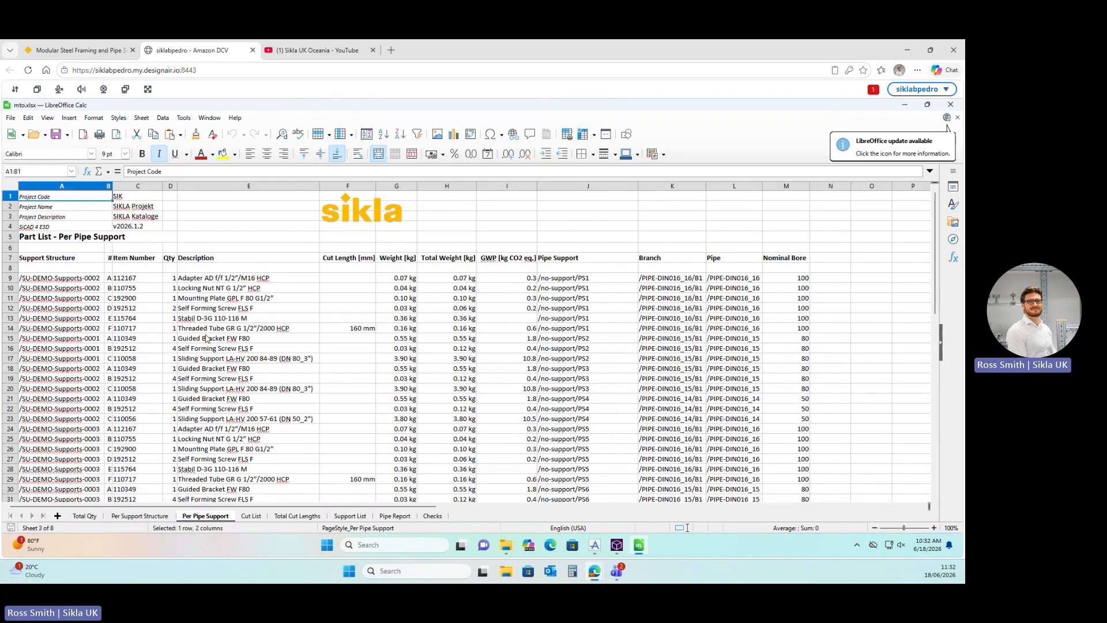
{"action": "scroll", "coordinate": [213, 369], "scroll_direction": "down", "scroll_amount": 8}
{"action": "scroll", "coordinate": [207, 338], "scroll_direction": "up", "scroll_amount": 8}
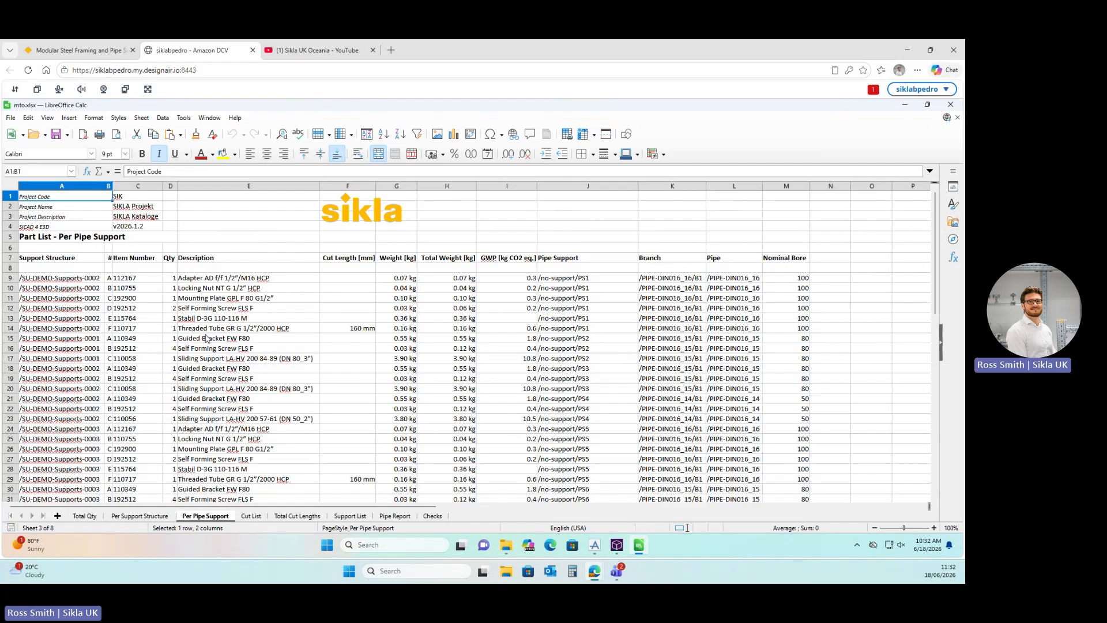
{"action": "scroll", "coordinate": [206, 339], "scroll_direction": "down", "scroll_amount": 4}
{"action": "left_click", "coordinate": [250, 516]}
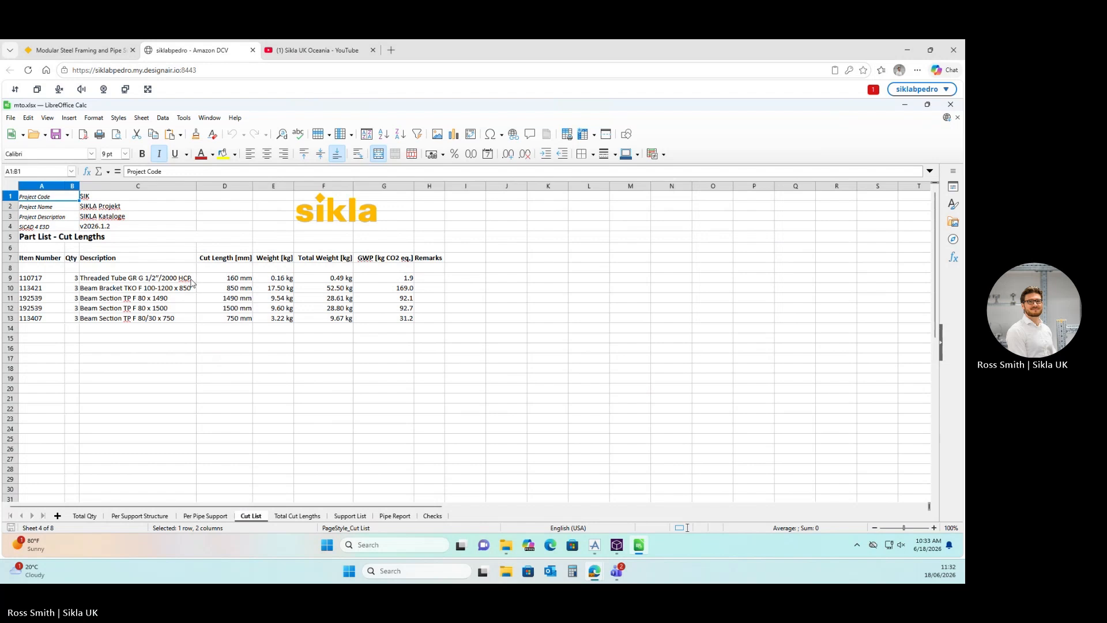
Go through the Total Cut Lengths, Support List, Pipe Report and Checks sheets of mto.xlsx.
{"action": "left_click", "coordinate": [298, 516]}
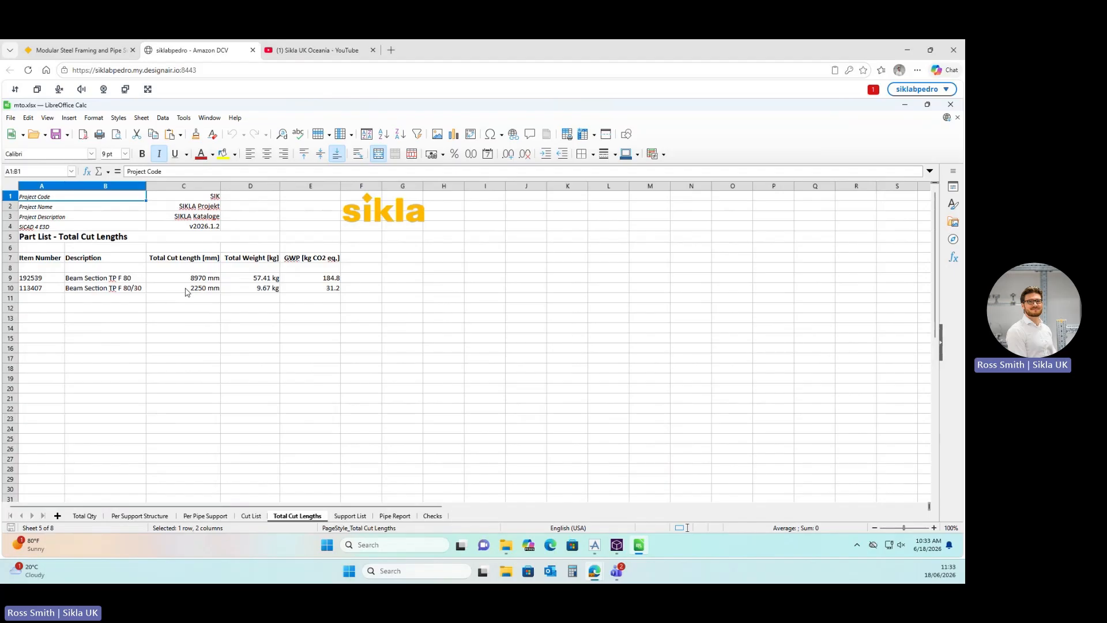
{"action": "left_click", "coordinate": [350, 516]}
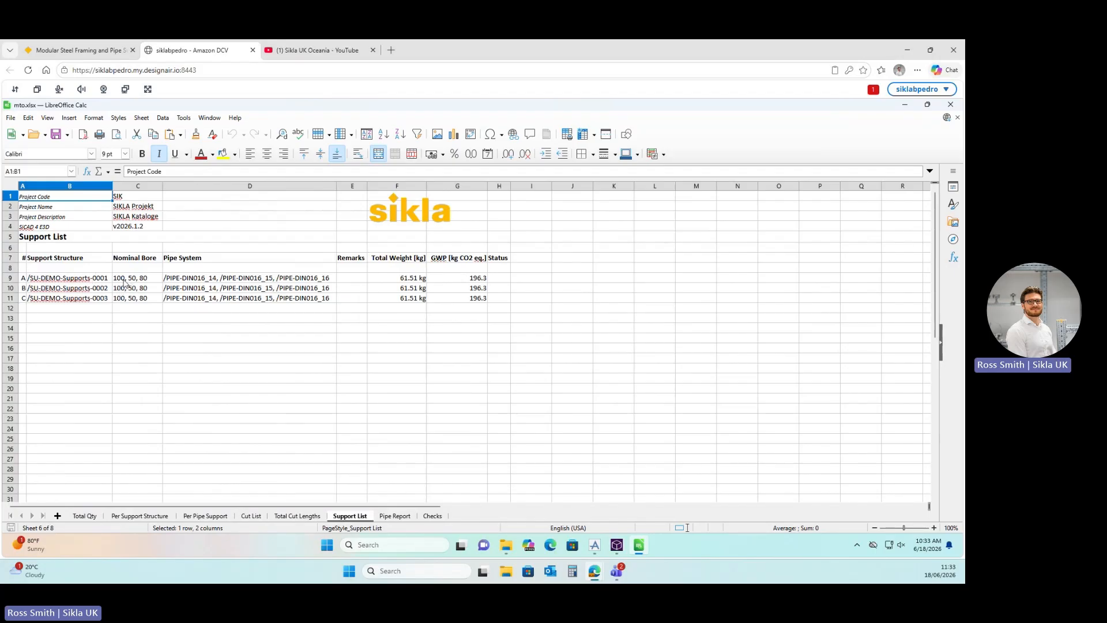
{"action": "left_click", "coordinate": [98, 279]}
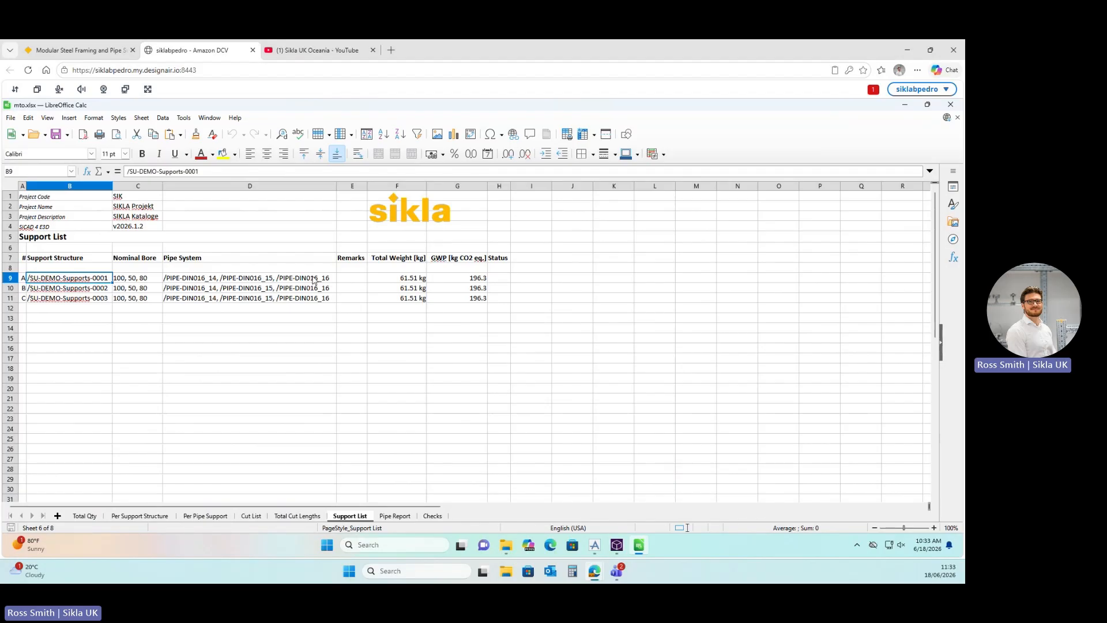
{"action": "left_click", "coordinate": [397, 516]}
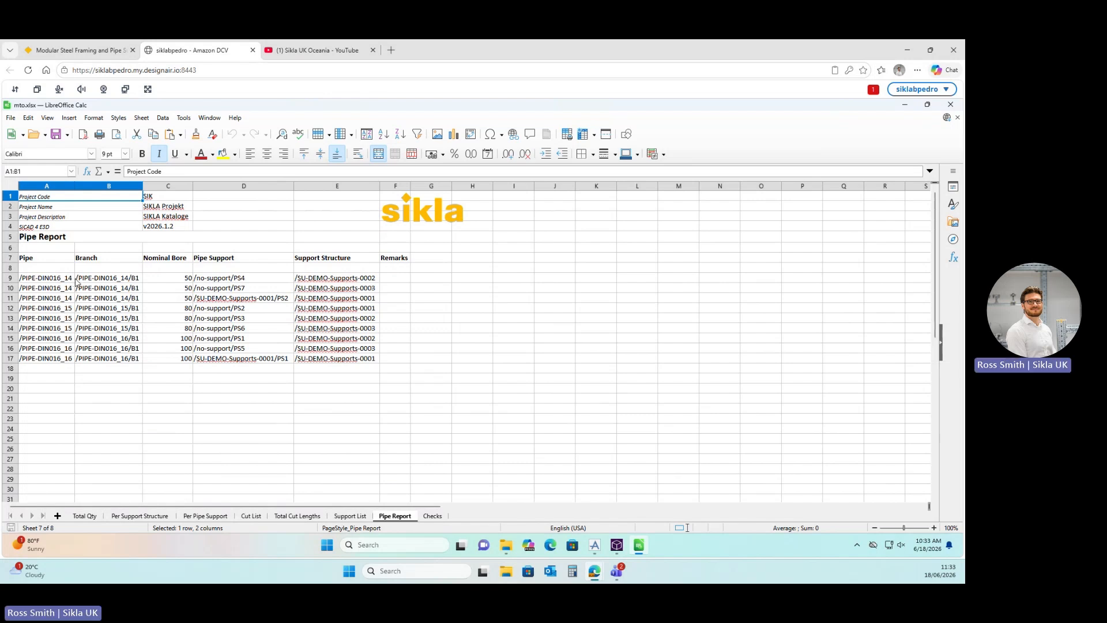
{"action": "left_click", "coordinate": [434, 515]}
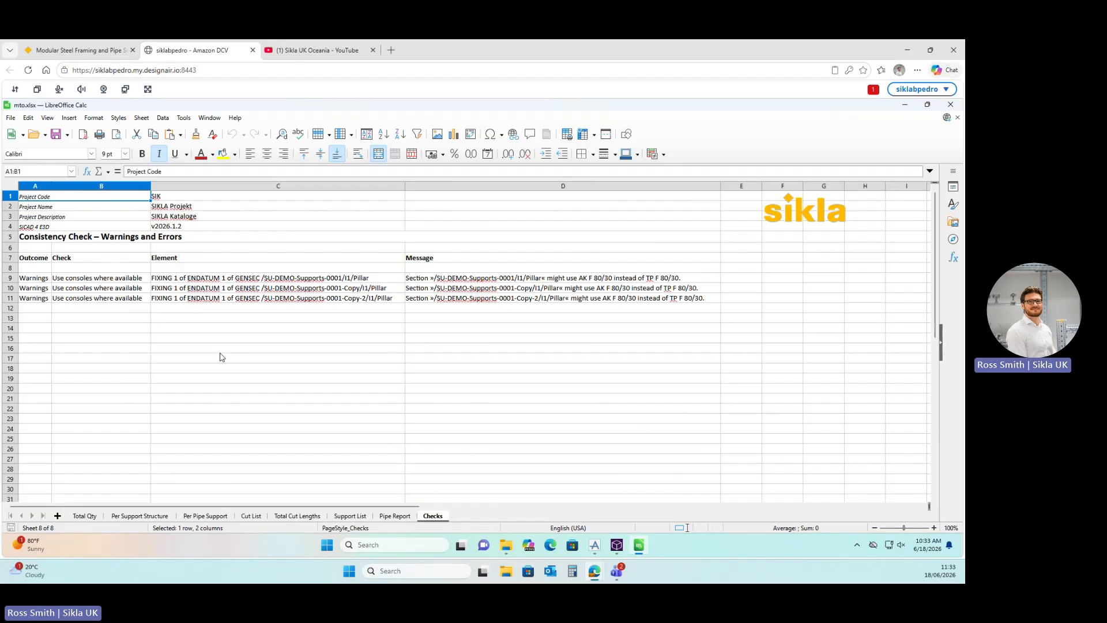
Highlight the three Warnings cells, then close Calc and cancel the SIKLA Model Report Tool.
{"action": "left_click", "coordinate": [43, 279]}
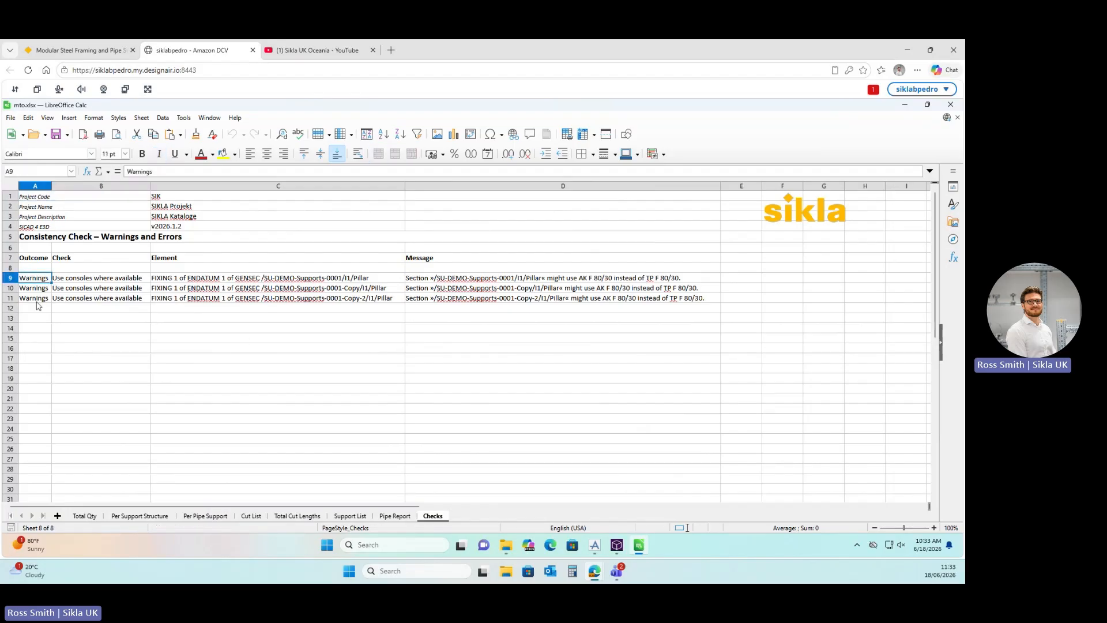
{"action": "left_click_drag", "start_coordinate": [41, 281], "coordinate": [38, 299]}
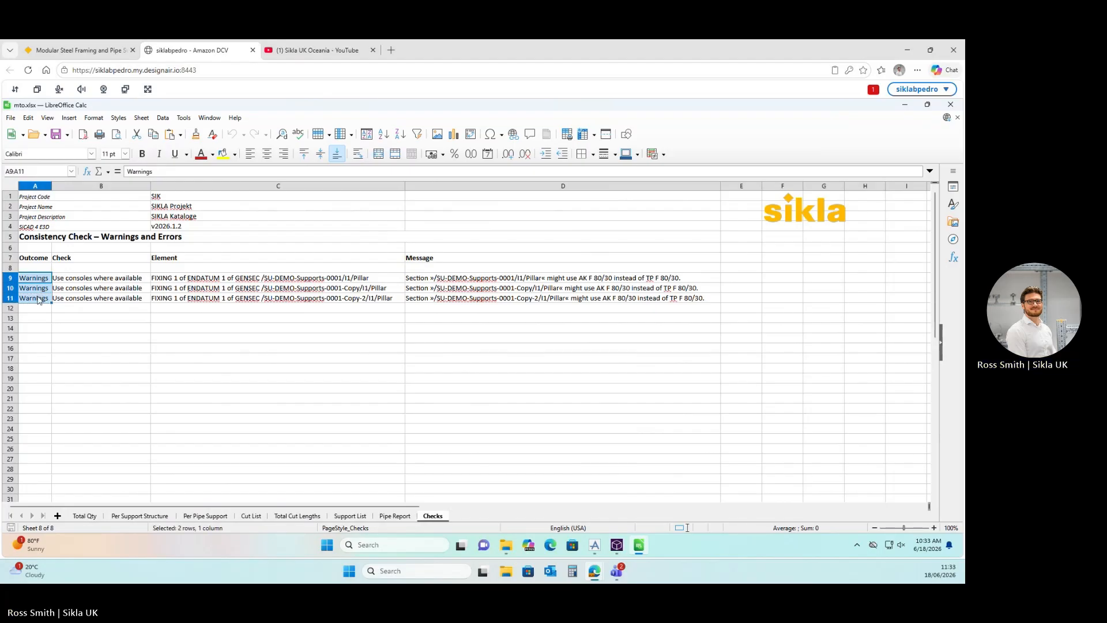
{"action": "left_click", "coordinate": [115, 351]}
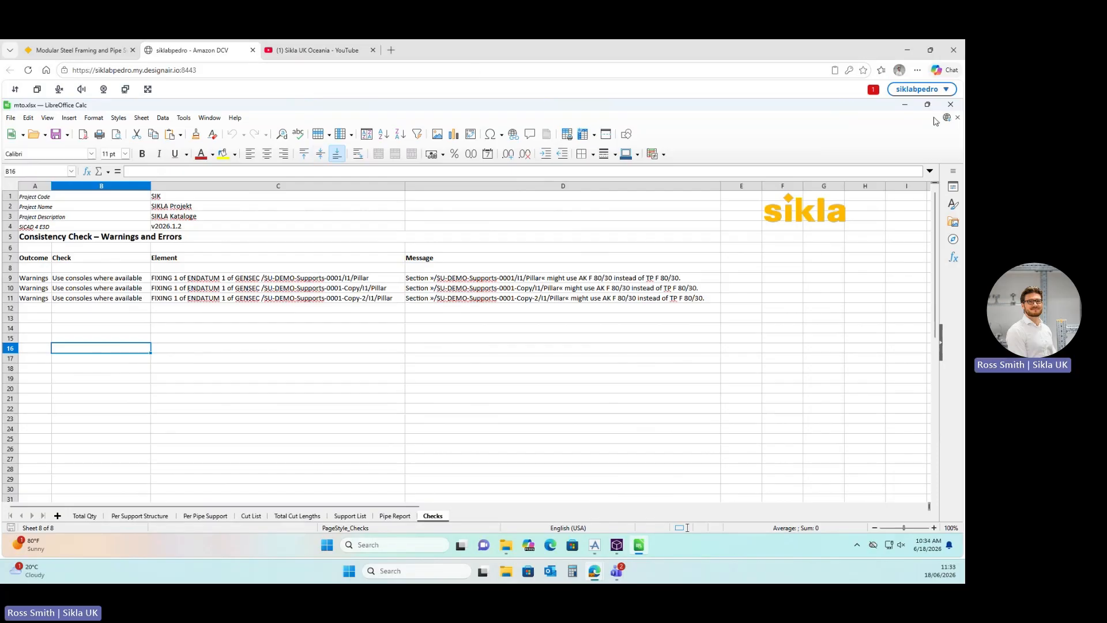
{"action": "left_click", "coordinate": [950, 105]}
{"action": "left_click", "coordinate": [719, 419]}
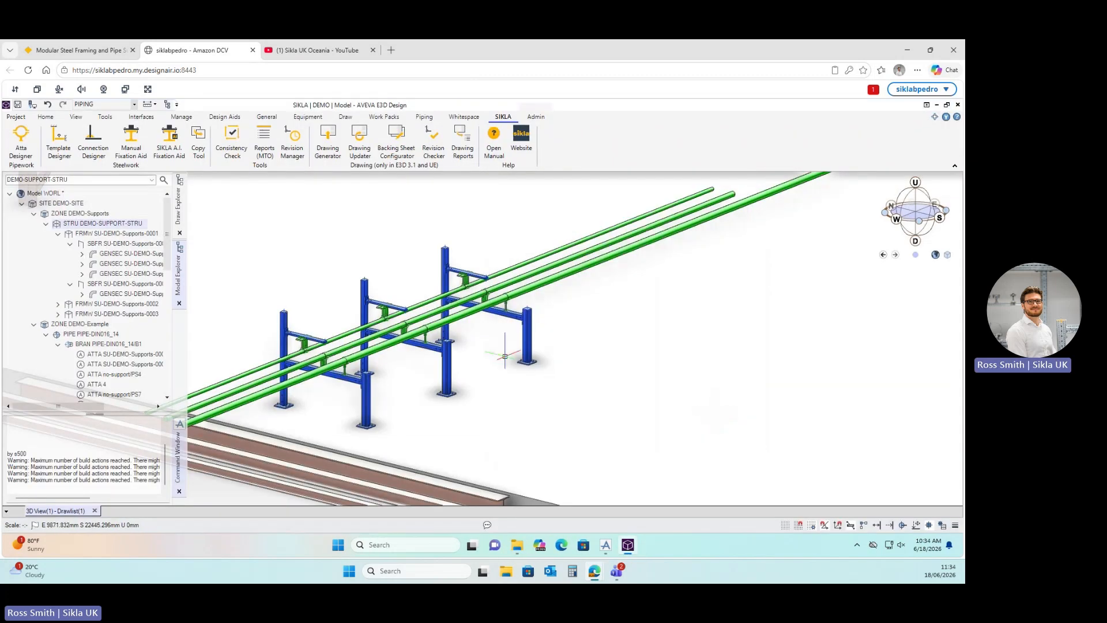
Zoom, orbit and pan around the column, trays and pipes, then collapse DEMO-SUPPORT-STRU.
{"action": "scroll", "coordinate": [494, 346], "scroll_direction": "down", "scroll_amount": 3}
{"action": "scroll", "coordinate": [343, 366], "scroll_direction": "up", "scroll_amount": 3}
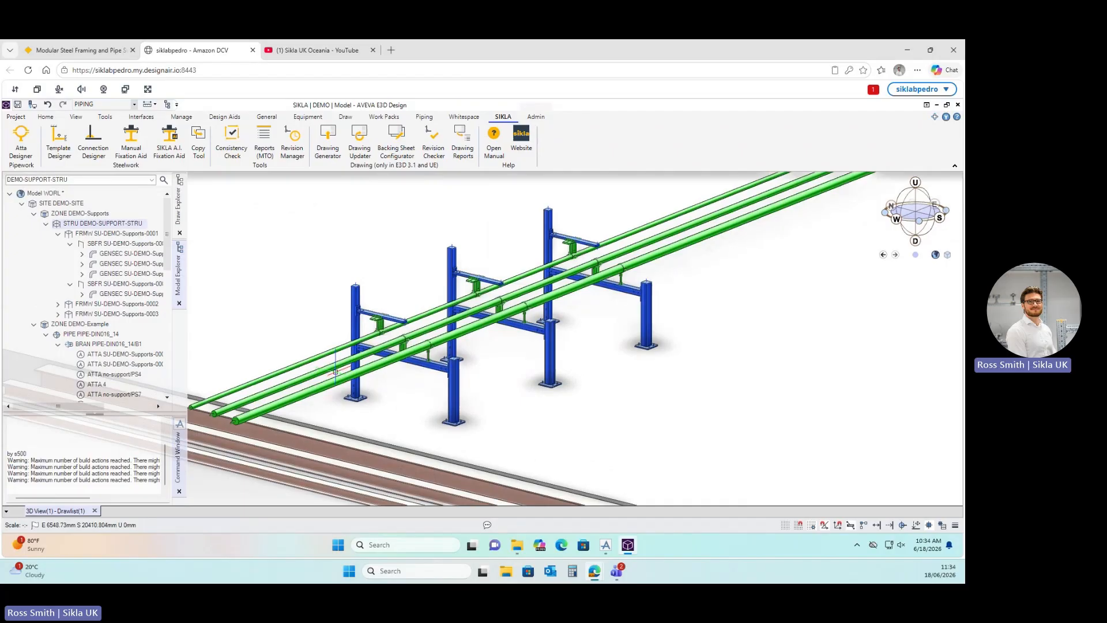
{"action": "scroll", "coordinate": [335, 372], "scroll_direction": "down", "scroll_amount": 5}
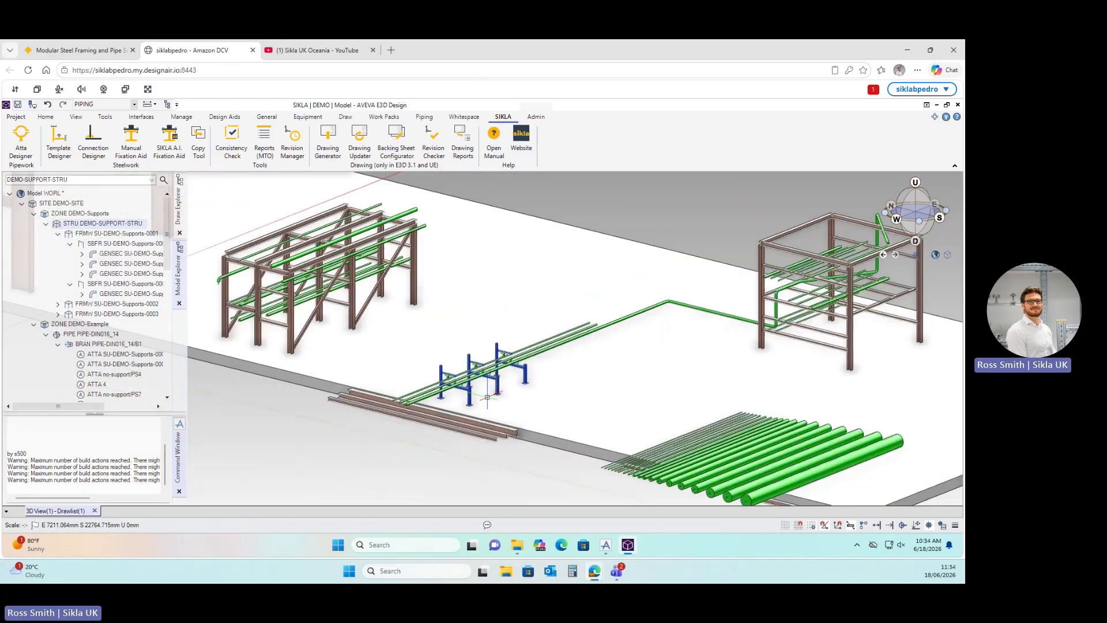
{"action": "scroll", "coordinate": [328, 328], "scroll_direction": "down", "scroll_amount": 8}
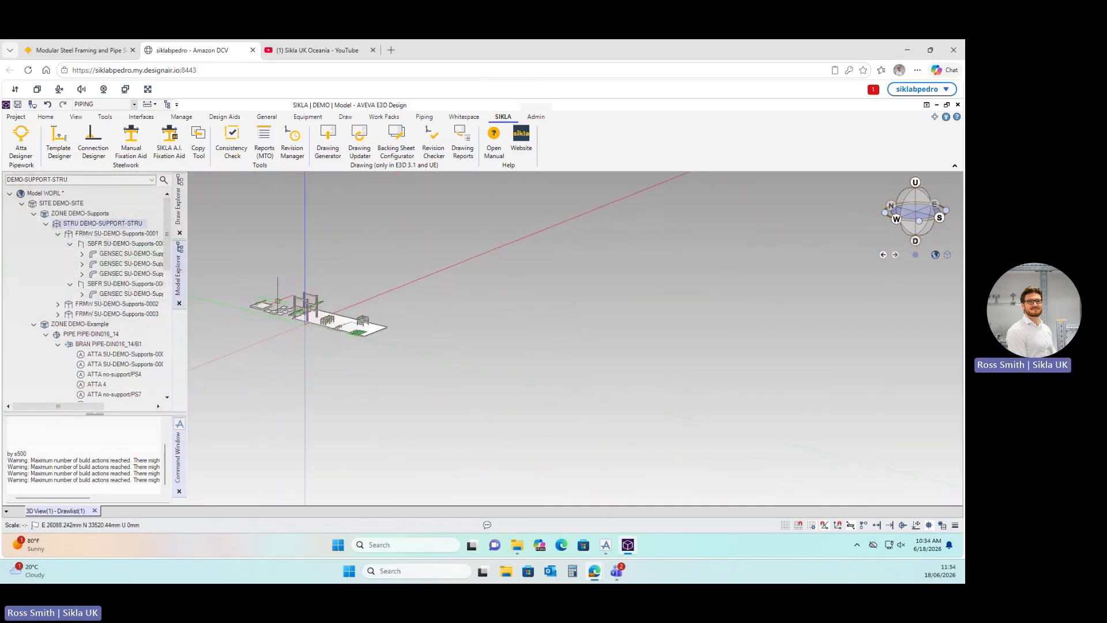
{"action": "scroll", "coordinate": [243, 302], "scroll_direction": "up", "scroll_amount": 10}
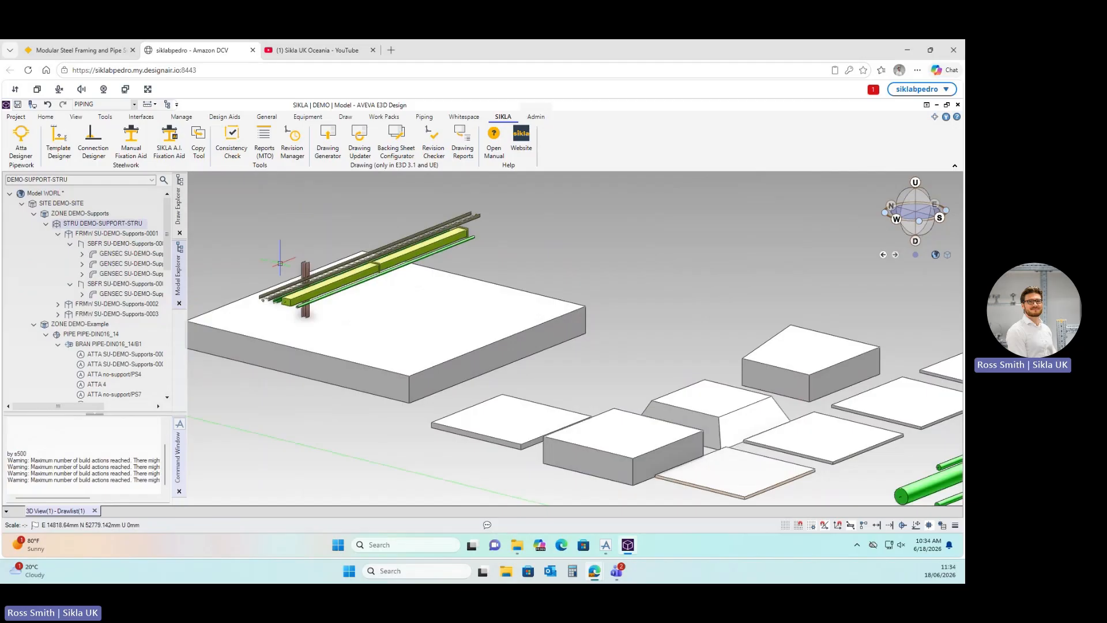
{"action": "scroll", "coordinate": [309, 273], "scroll_direction": "up", "scroll_amount": 3}
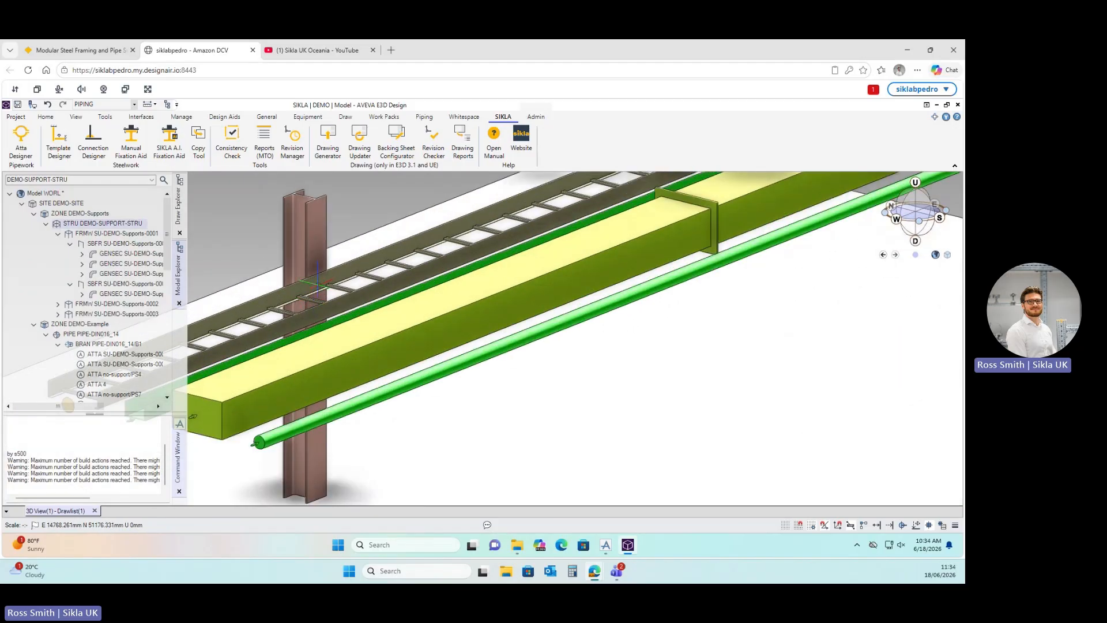
{"action": "middle_click_drag", "start_coordinate": [338, 262], "coordinate": [343, 261]}
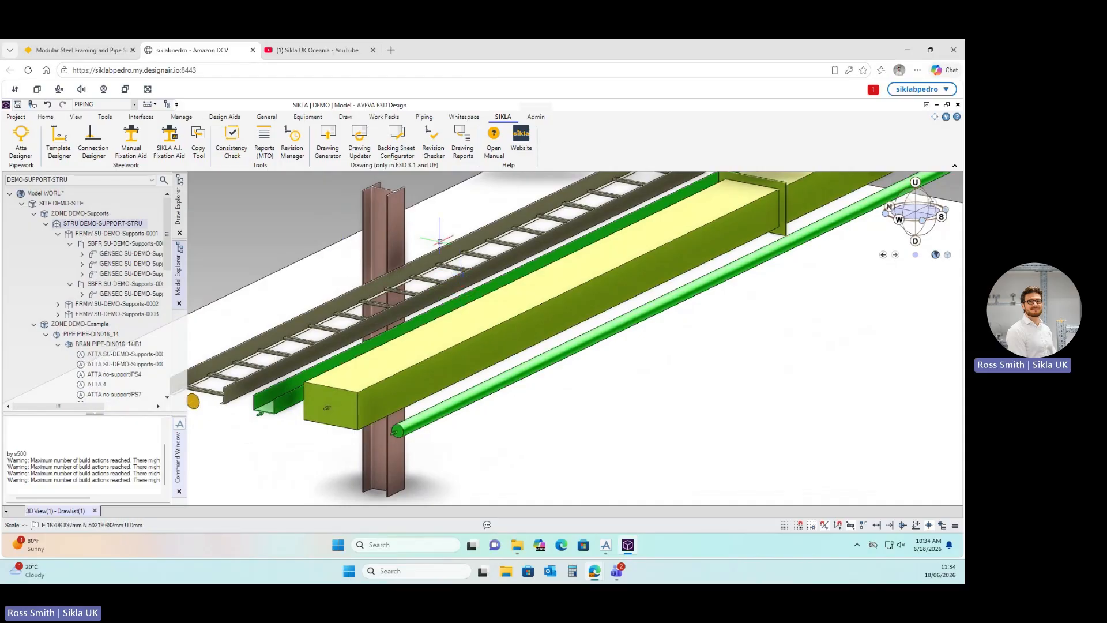
{"action": "middle_click_drag", "start_coordinate": [436, 281], "coordinate": [430, 370]}
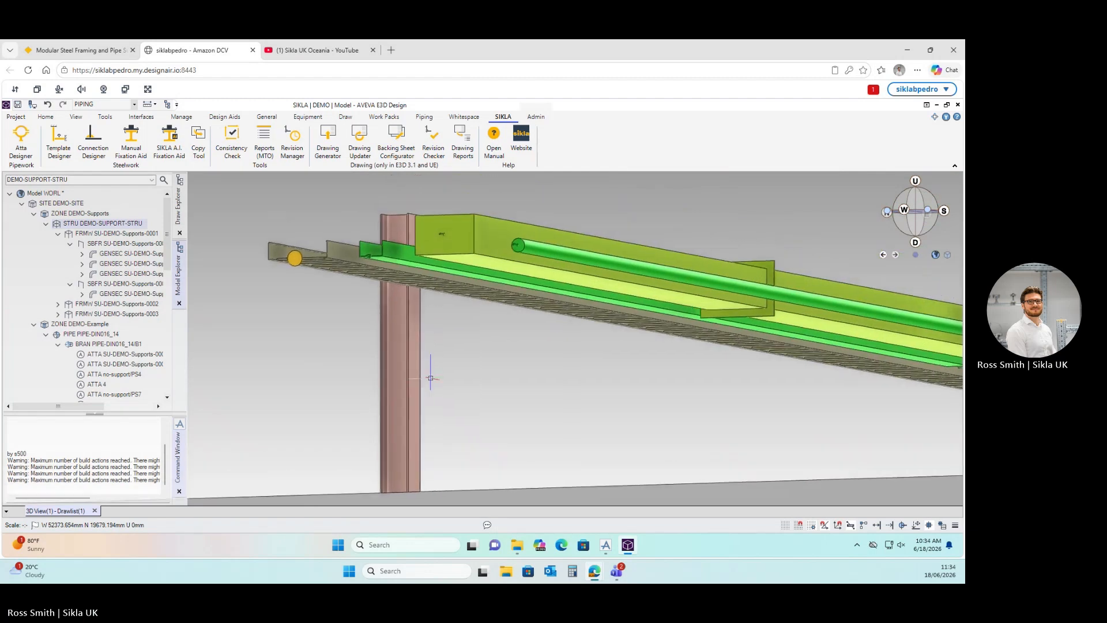
{"action": "left_click", "coordinate": [46, 223]}
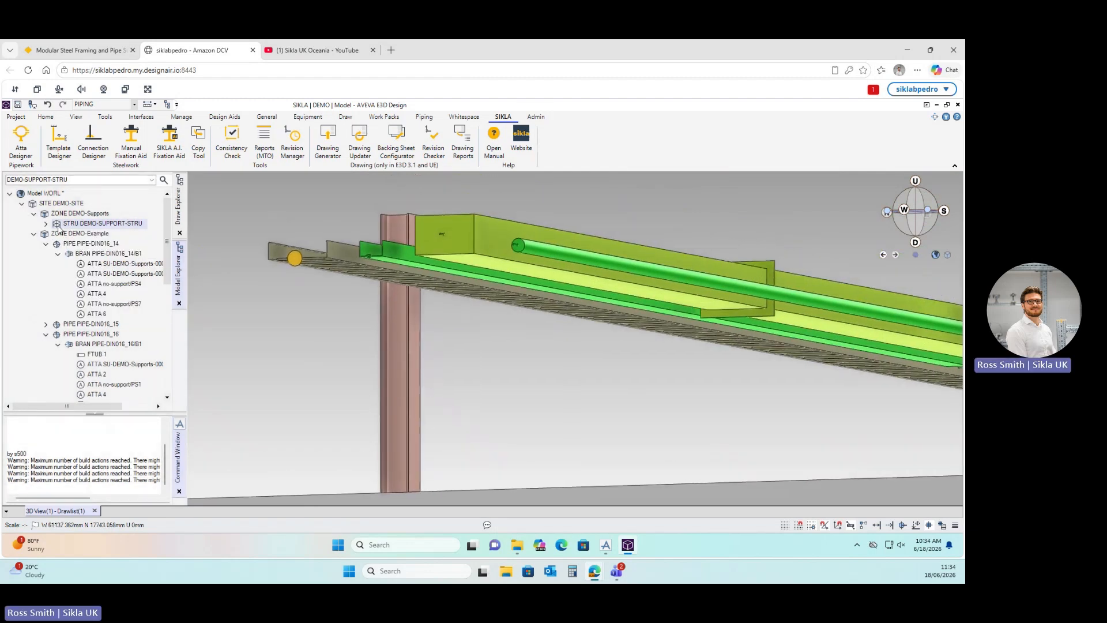
Add support SU-DEMO-Supports-0004 with an siFramo 80 cantilever arm attached to the column.
{"action": "double_click", "coordinate": [73, 234]}
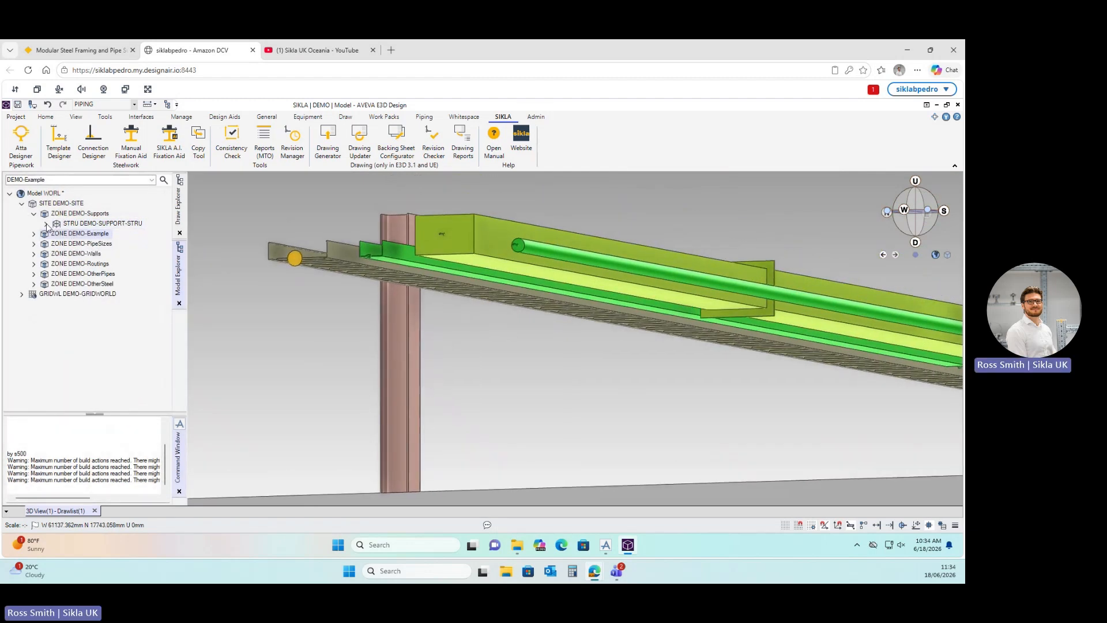
{"action": "double_click", "coordinate": [96, 224]}
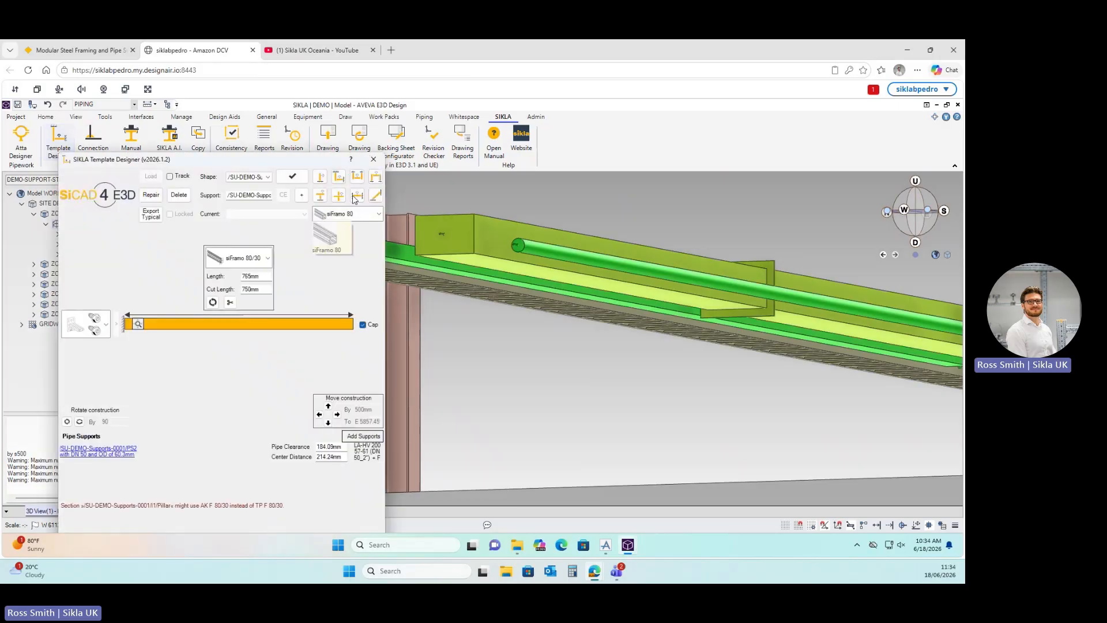
{"action": "left_click_drag", "start_coordinate": [635, 161], "coordinate": [778, 159]}
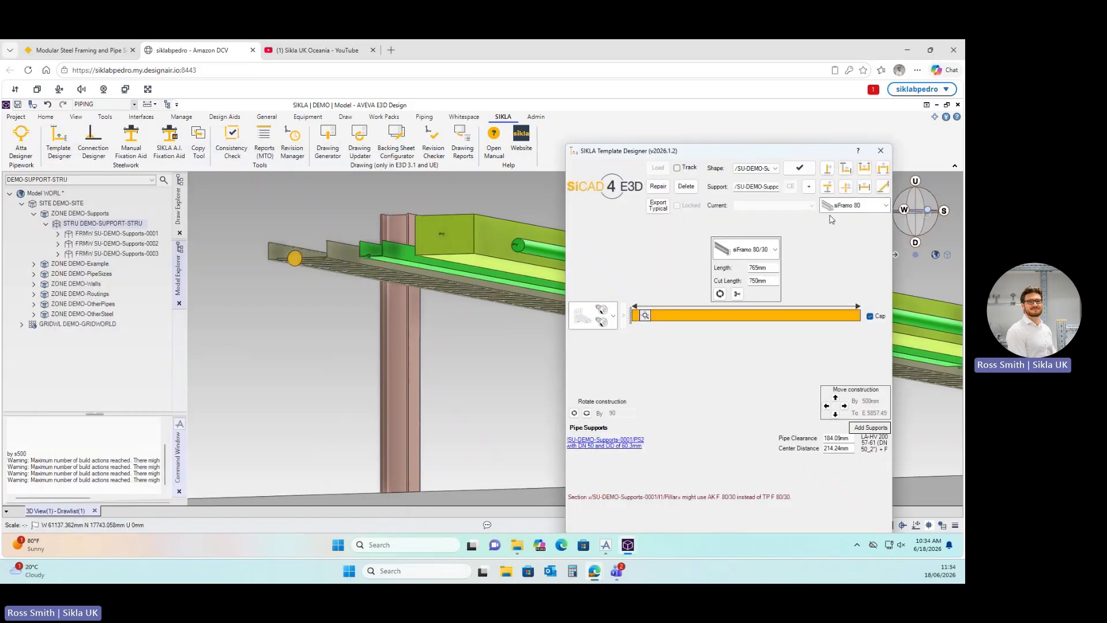
{"action": "left_click", "coordinate": [808, 187]}
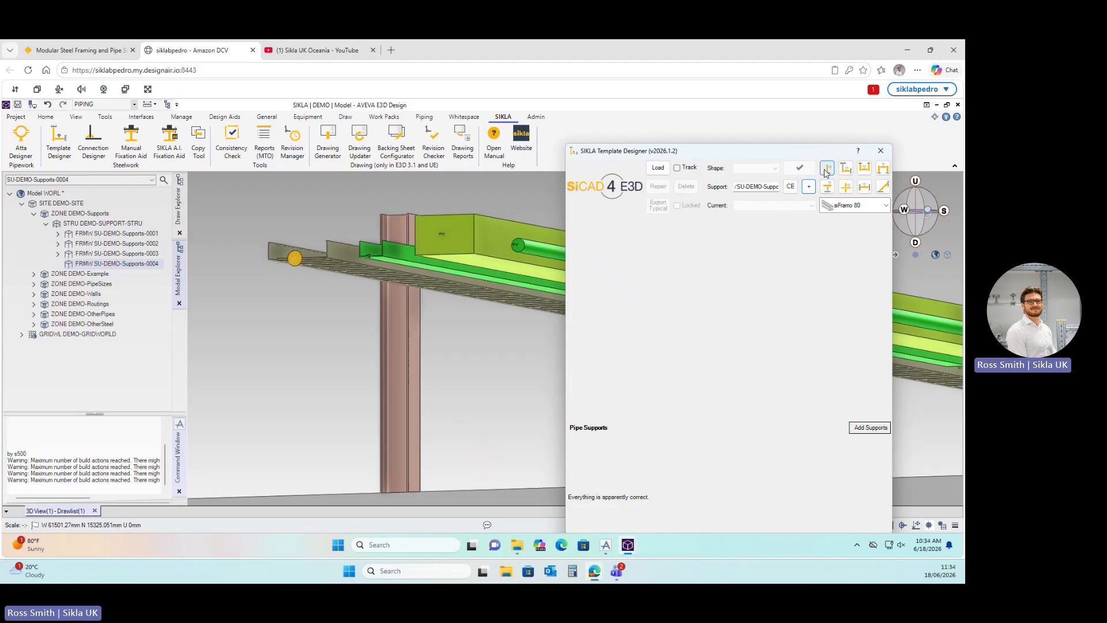
{"action": "key", "text": "ctrl"}
{"action": "key", "text": "ctrl"}
{"action": "left_click_drag", "start_coordinate": [808, 155], "coordinate": [838, 147]}
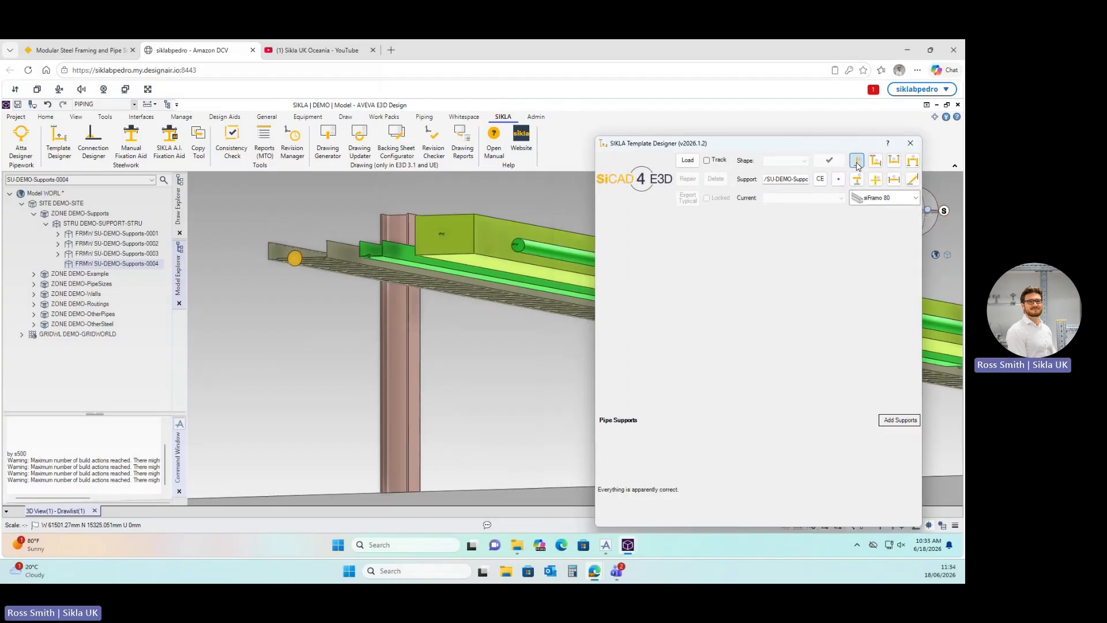
{"action": "left_click", "coordinate": [857, 163]}
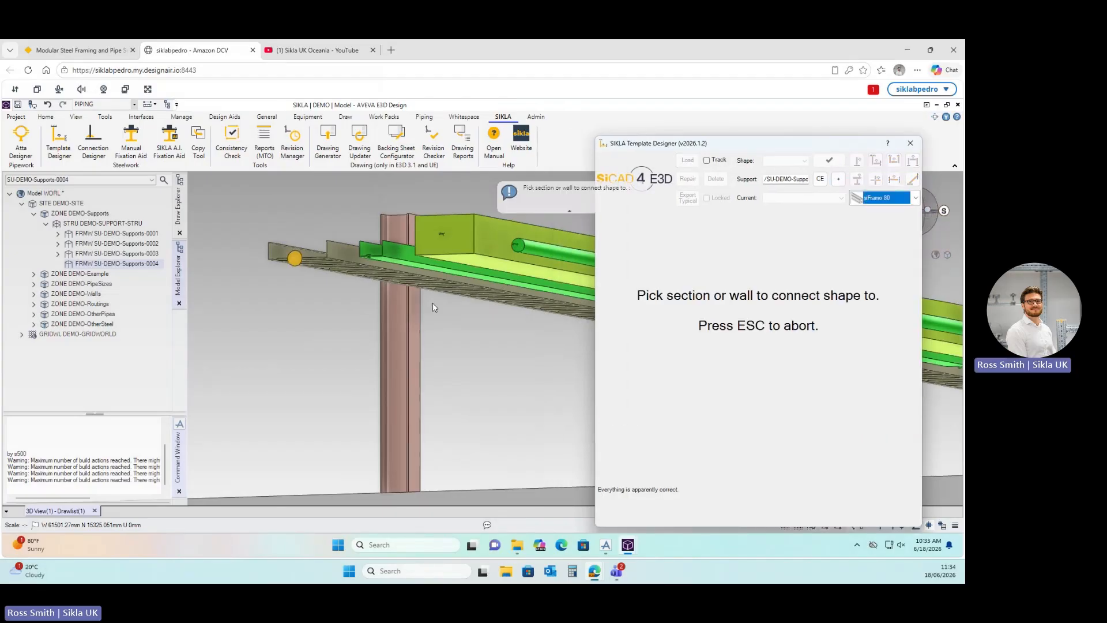
{"action": "left_click", "coordinate": [415, 305]}
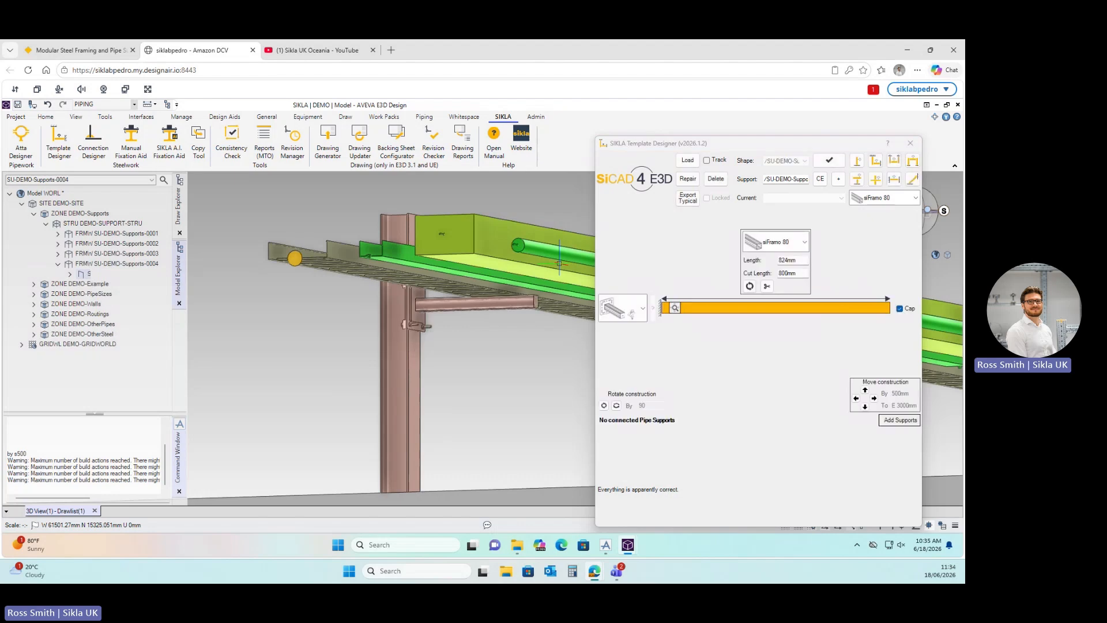
Set the cantilever arm's cut length to 2000.
{"action": "left_click_drag", "start_coordinate": [725, 149], "coordinate": [163, 147]}
{"action": "middle_click_drag", "start_coordinate": [491, 265], "coordinate": [520, 264]}
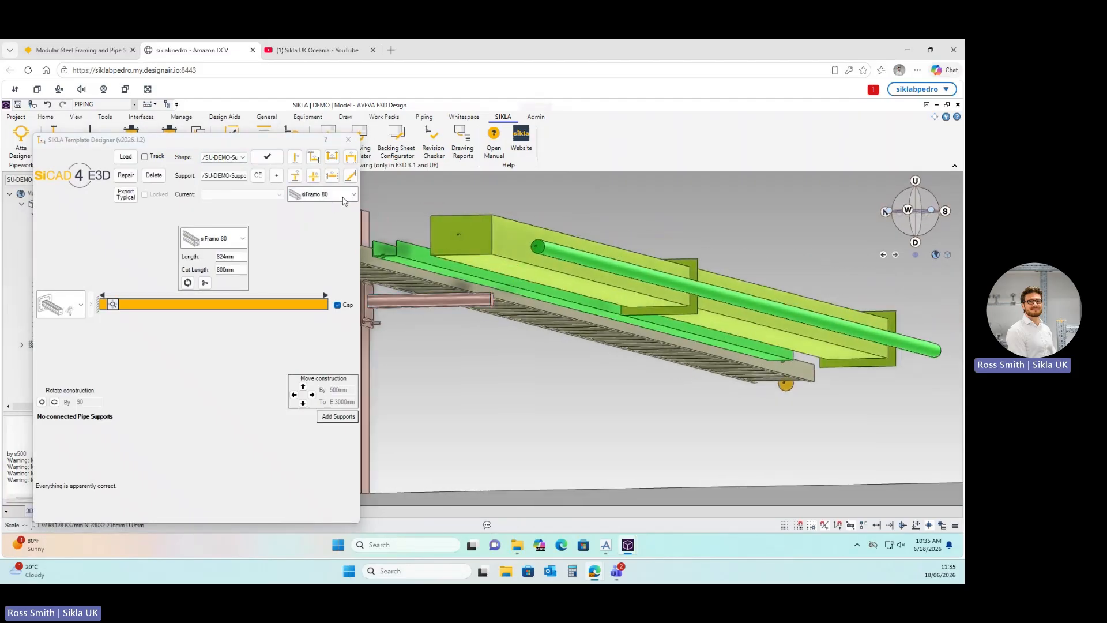
{"action": "left_click_drag", "start_coordinate": [238, 270], "coordinate": [204, 270]}
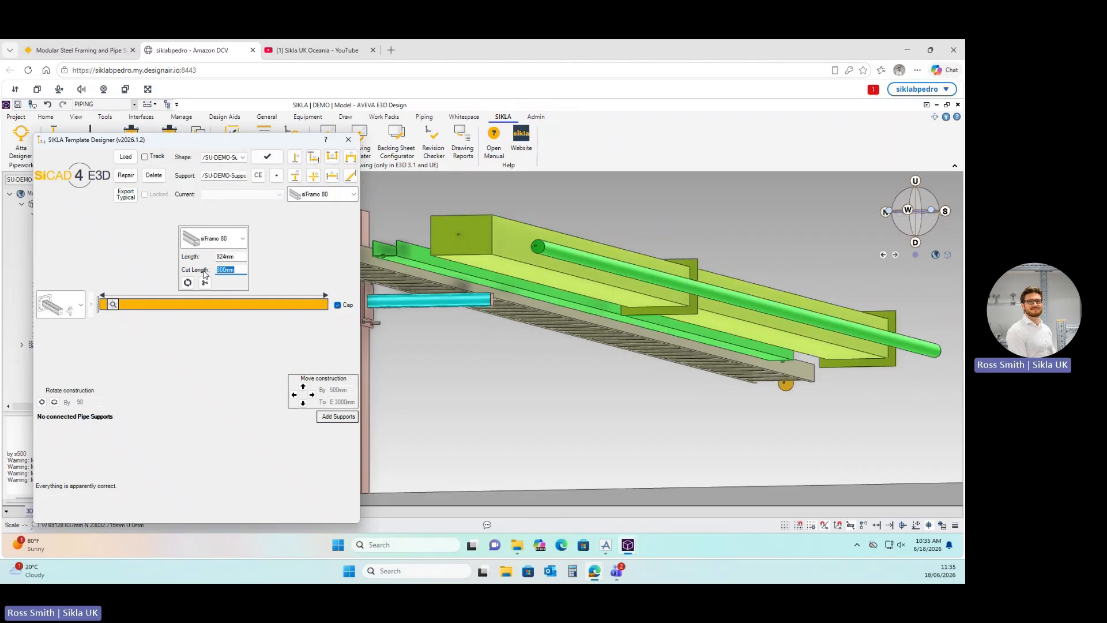
{"action": "type", "text": "2000"}
{"action": "key", "text": "Return"}
Change the arm profile to siFramo 100, replacing all profiles.
{"action": "left_click", "coordinate": [354, 194]}
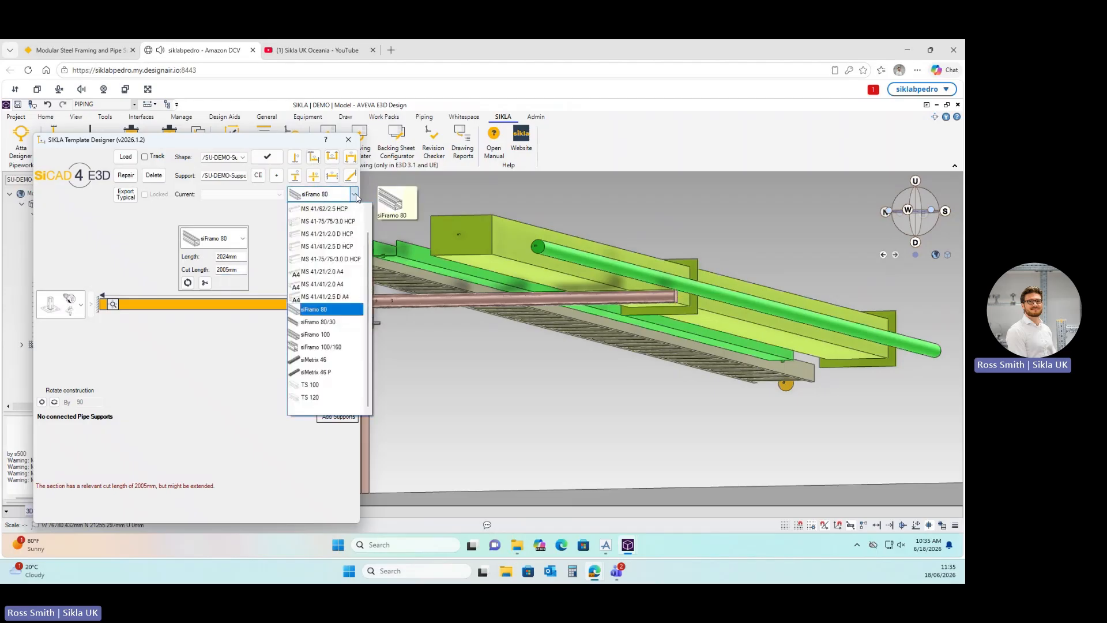
{"action": "left_click", "coordinate": [322, 335]}
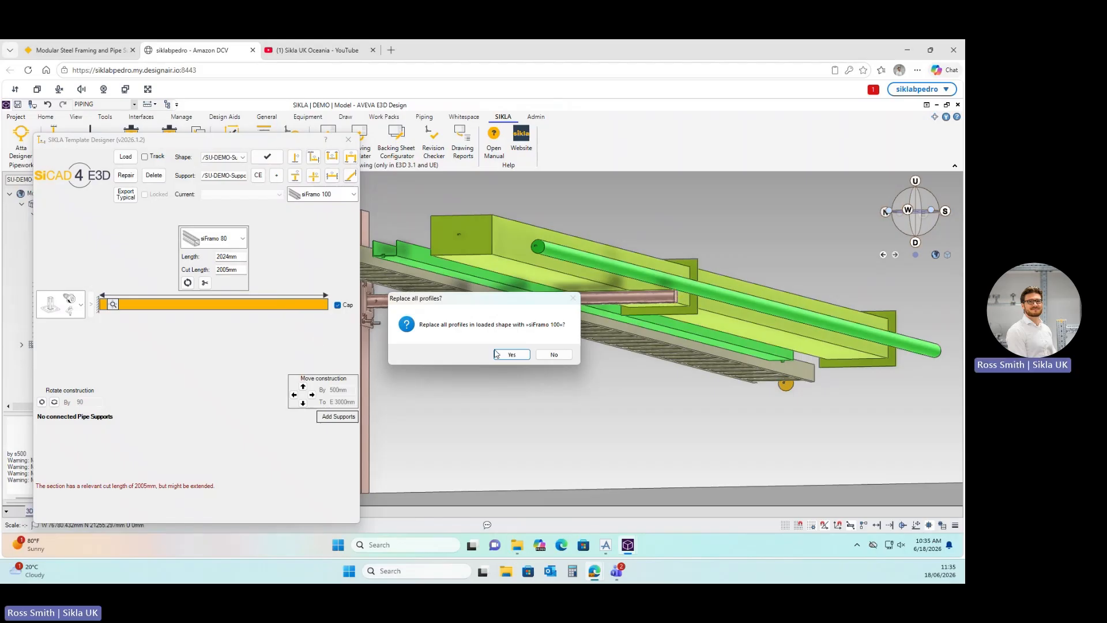
{"action": "left_click", "coordinate": [512, 354]}
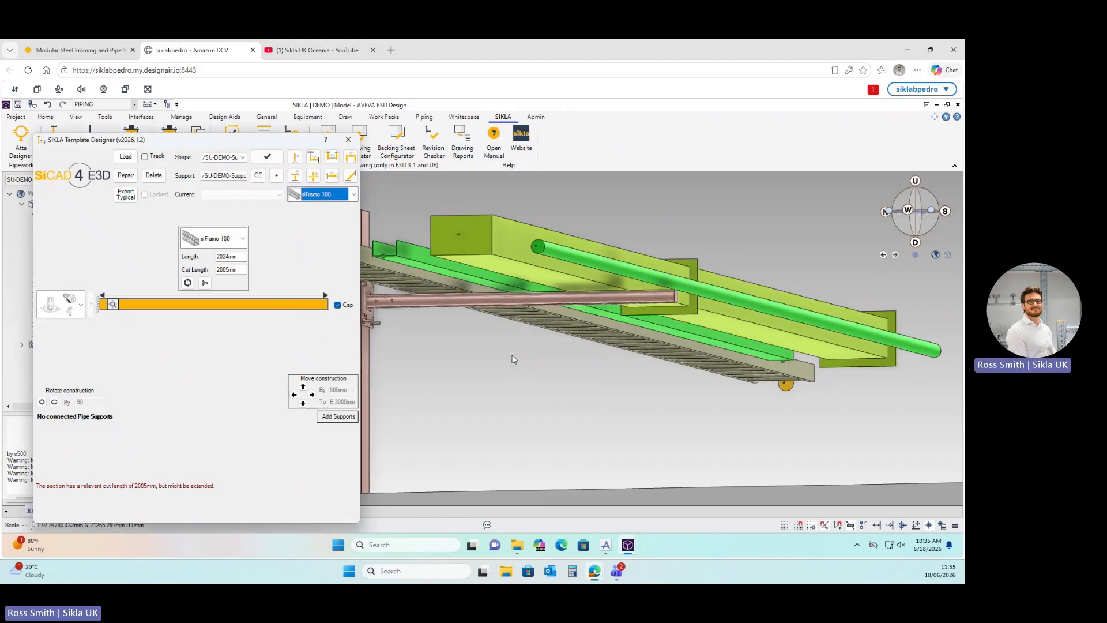
{"action": "left_click_drag", "start_coordinate": [190, 145], "coordinate": [782, 163]}
{"action": "mouse_move", "coordinate": [527, 292]}
{"action": "middle_mouse_down"}
{"action": "mouse_move", "coordinate": [509, 289]}
{"action": "mouse_move", "coordinate": [524, 290]}
{"action": "middle_mouse_up"}
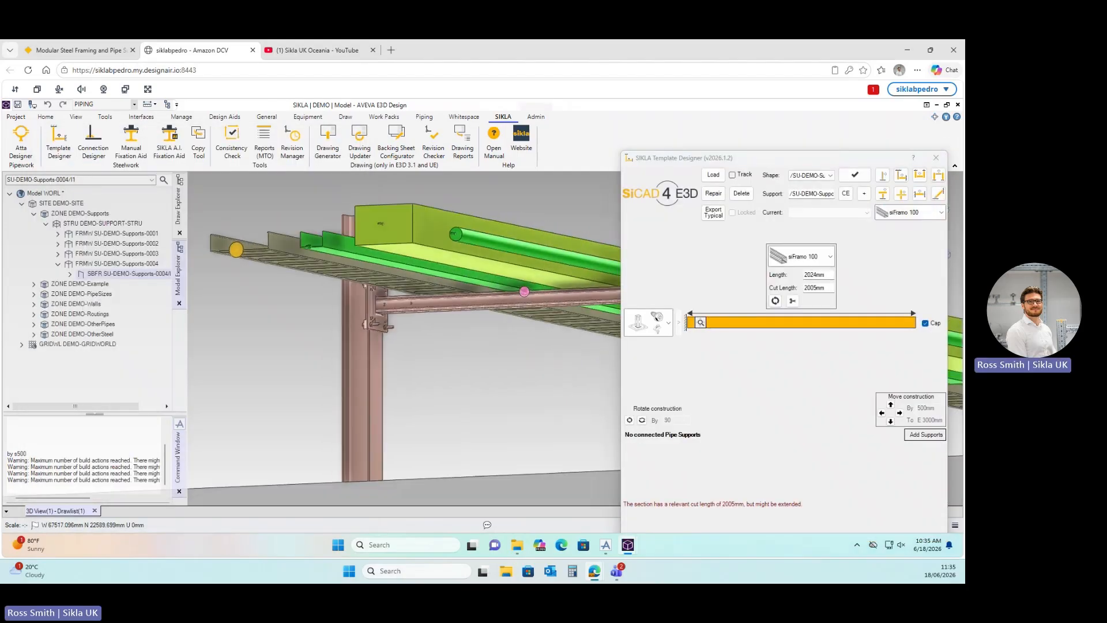
Lower the arm by 500 mm and set its cut length to 2000 mm.
{"action": "left_click", "coordinate": [891, 421]}
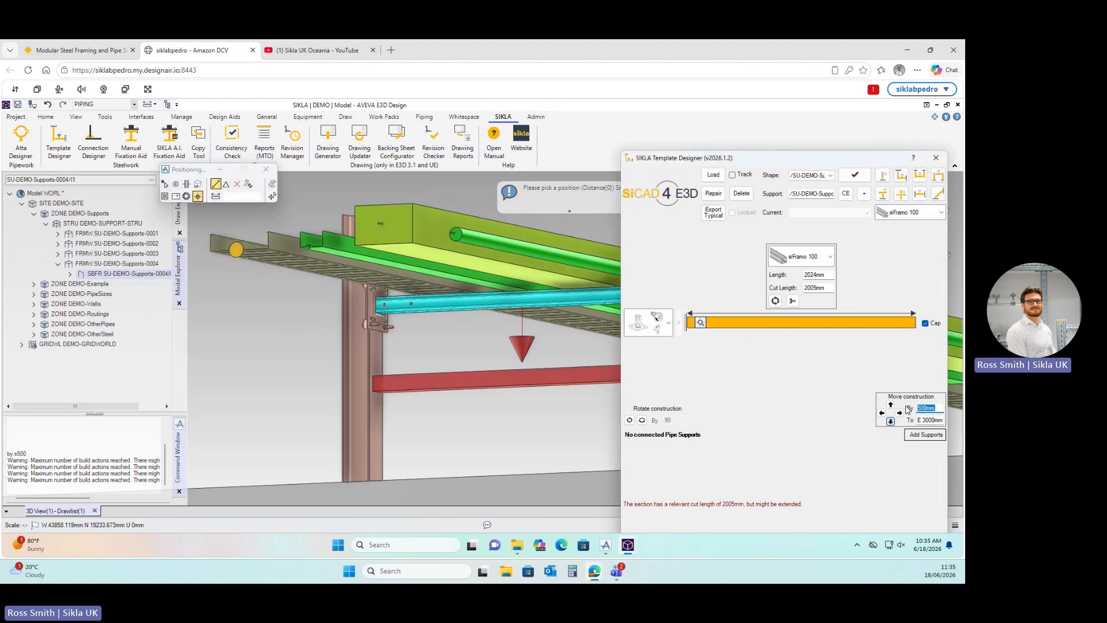
{"action": "key", "text": "Return"}
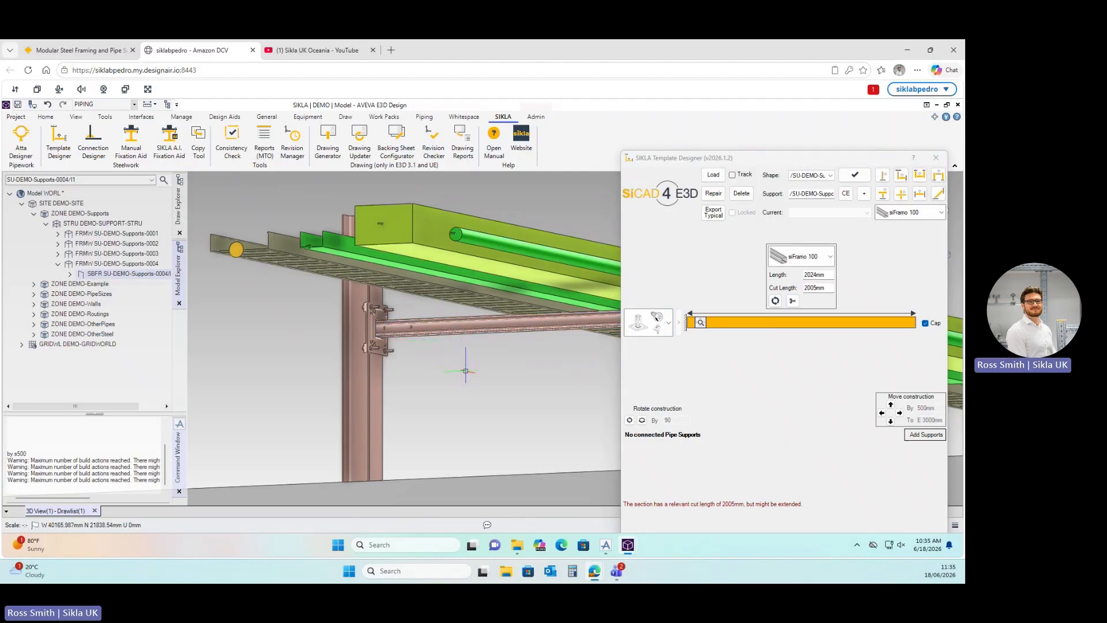
{"action": "middle_click_drag", "start_coordinate": [466, 371], "coordinate": [330, 351]}
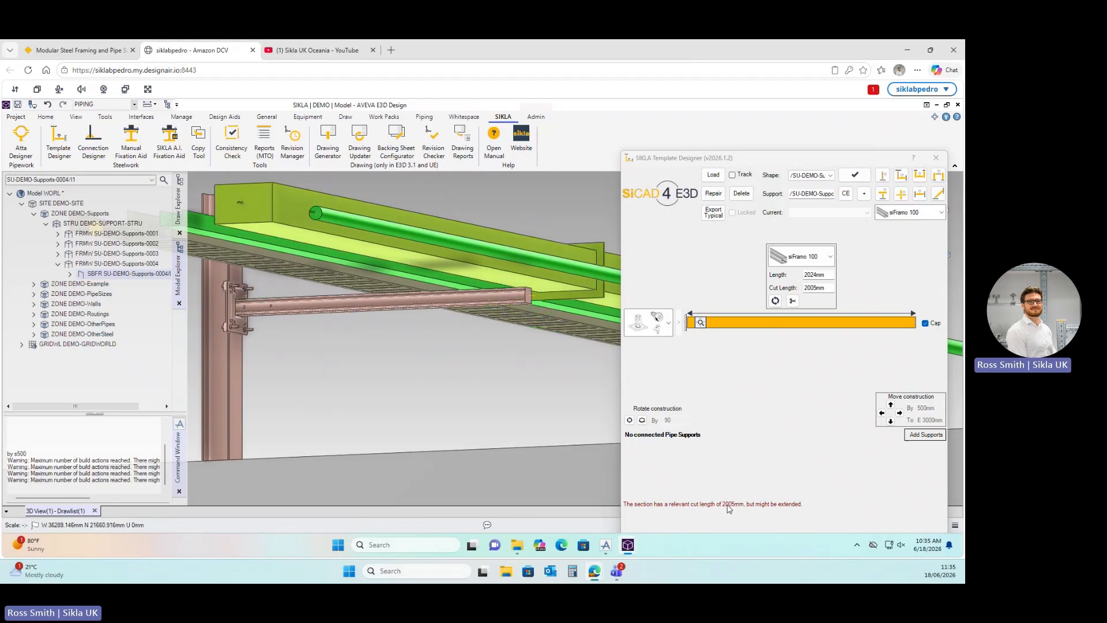
{"action": "key", "text": "ctrl"}
{"action": "key", "text": "ctrl"}
{"action": "double_click", "coordinate": [815, 287]}
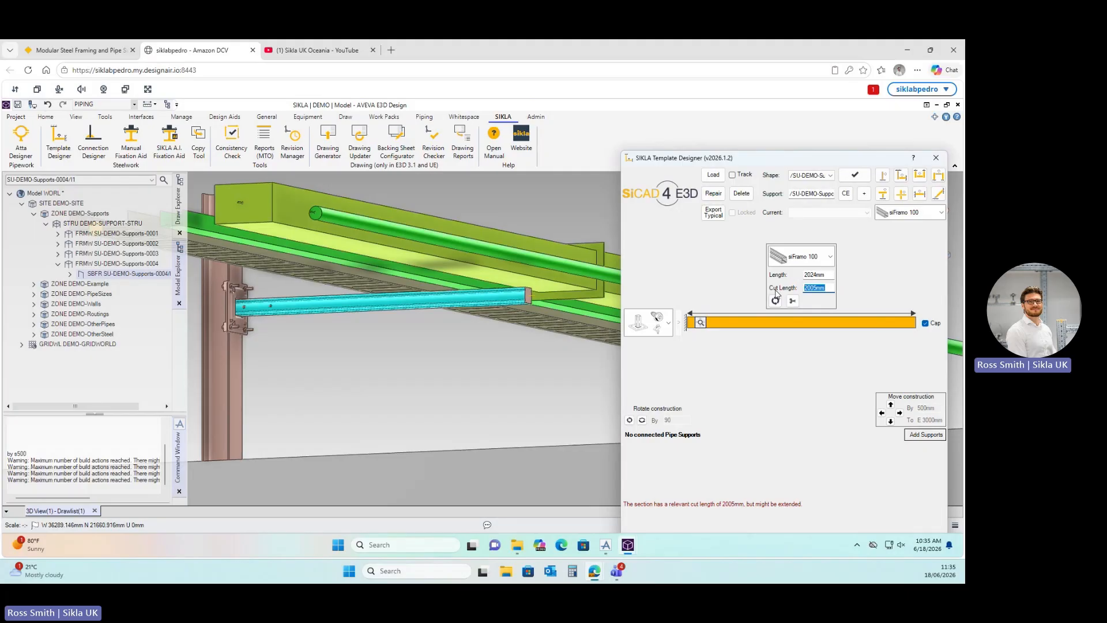
{"action": "type", "text": "20"}
{"action": "key", "text": "Return"}
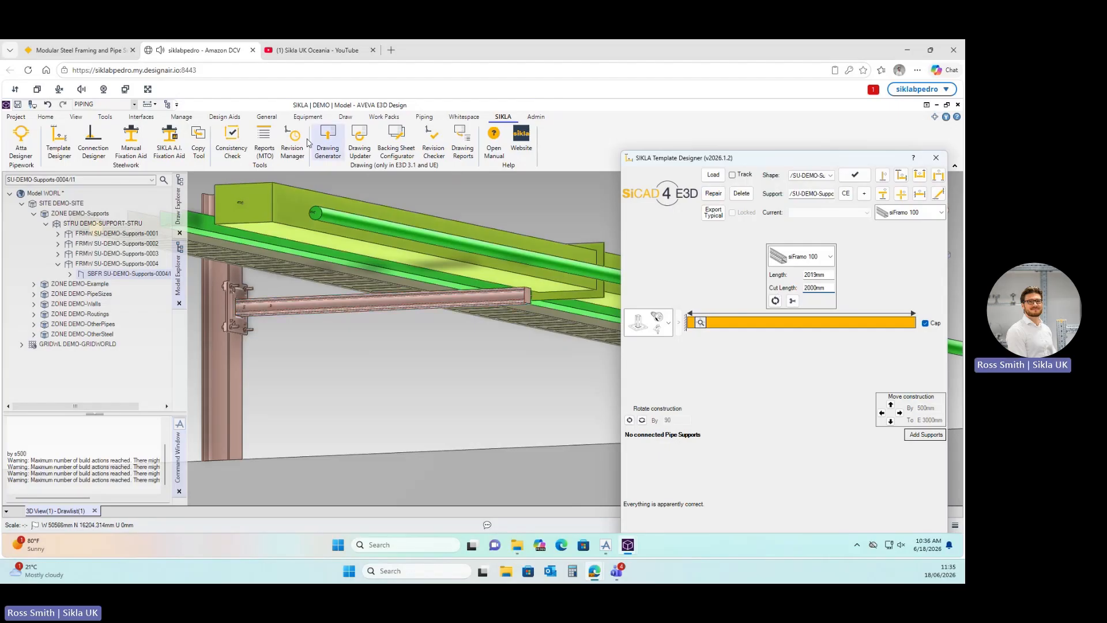
Create resting attachments PS1–PS3 for the cable trays and HVAC duct on the arm.
{"action": "left_click", "coordinate": [23, 147]}
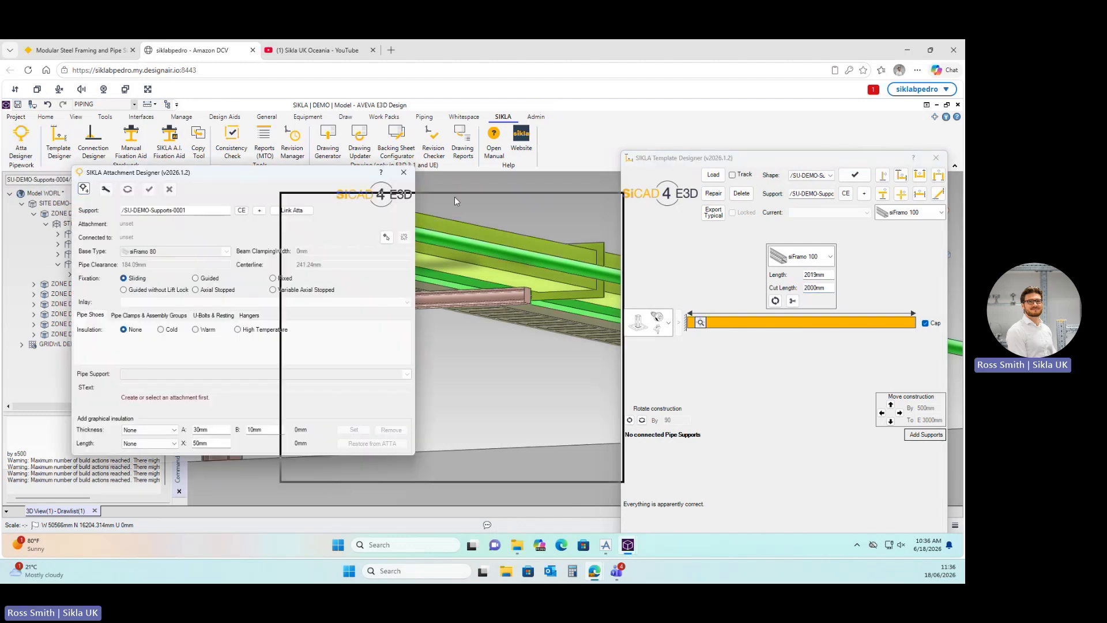
{"action": "left_click_drag", "start_coordinate": [454, 201], "coordinate": [713, 208]}
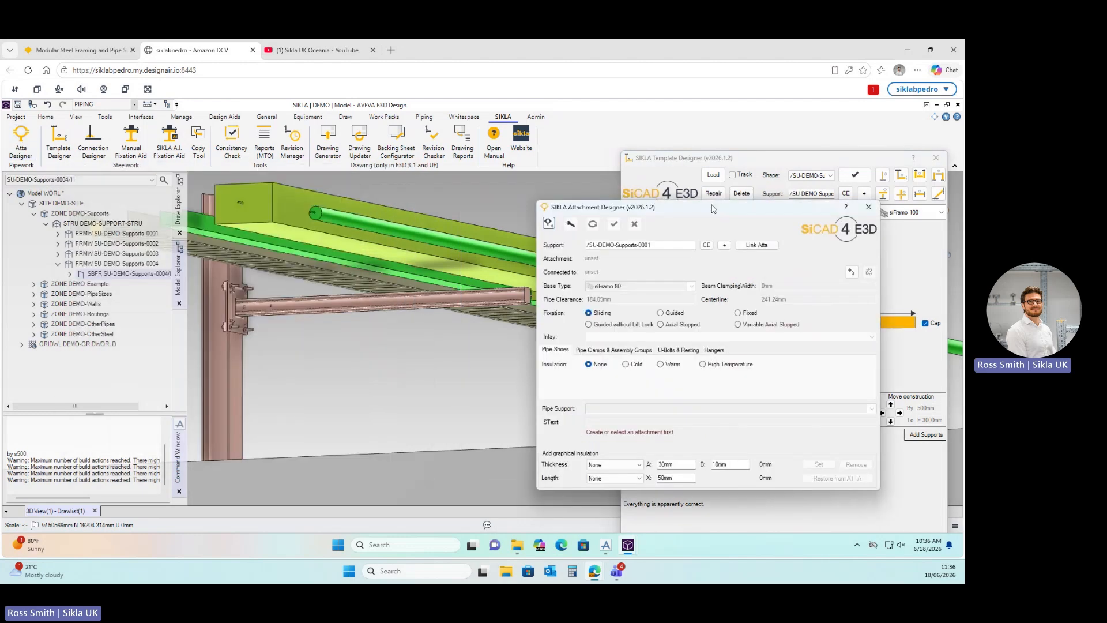
{"action": "left_click", "coordinate": [549, 224]}
{"action": "left_click", "coordinate": [550, 224]}
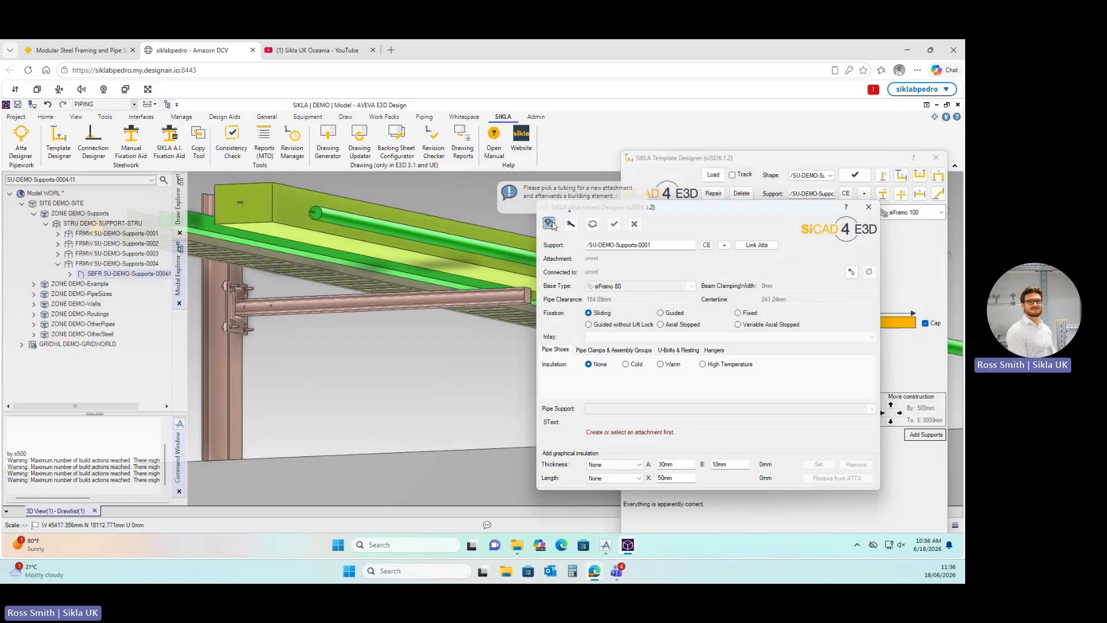
{"action": "left_click", "coordinate": [276, 257]}
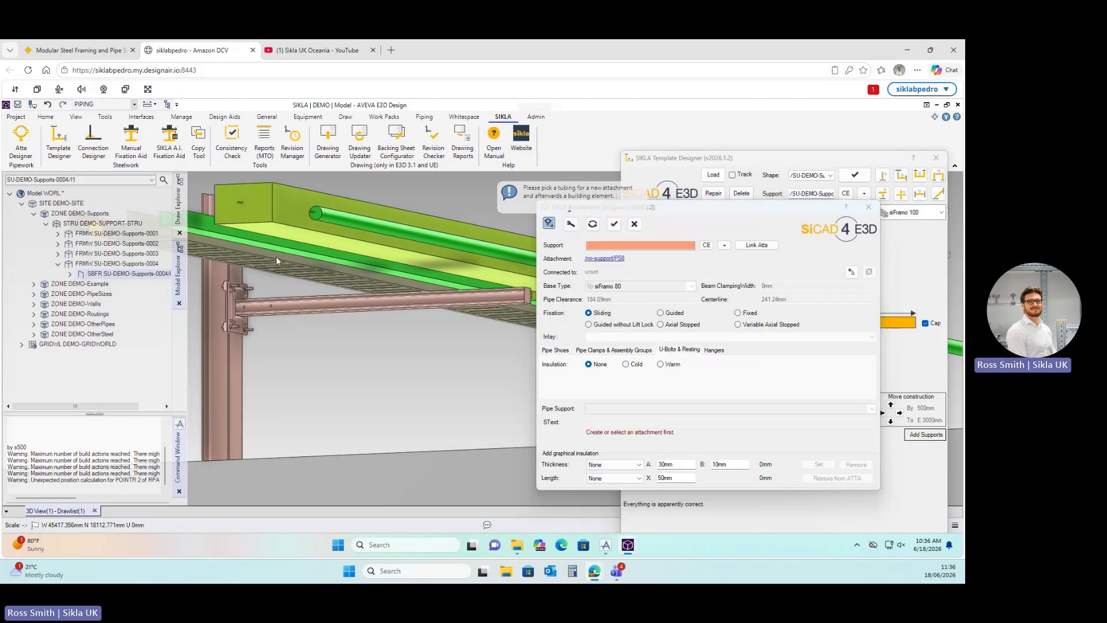
{"action": "left_click", "coordinate": [289, 306]}
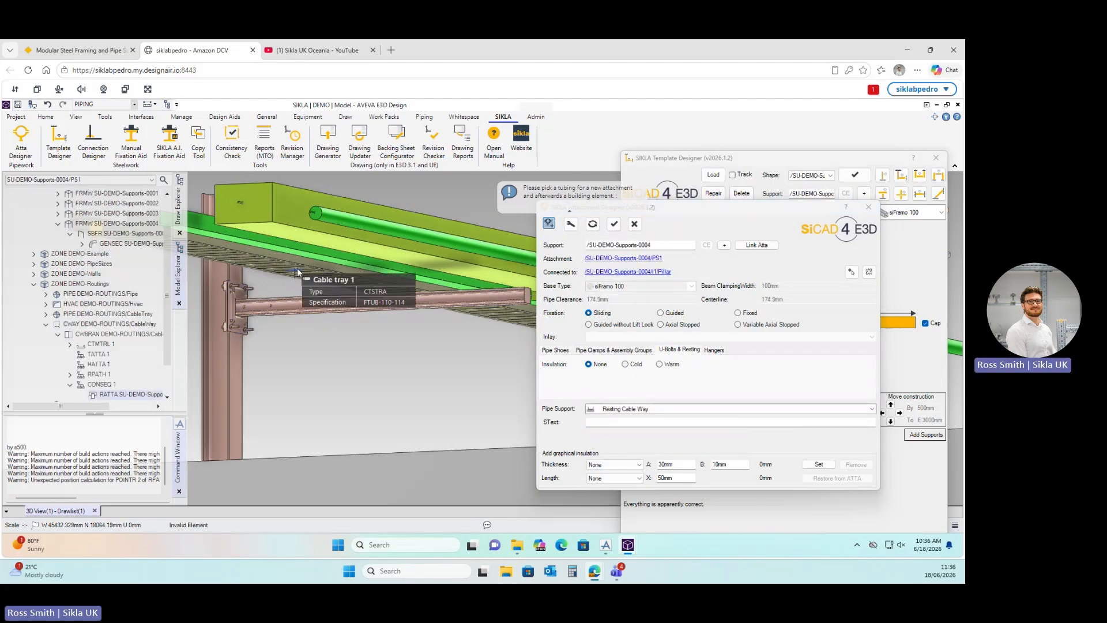
{"action": "middle_click_drag", "start_coordinate": [300, 268], "coordinate": [369, 236]}
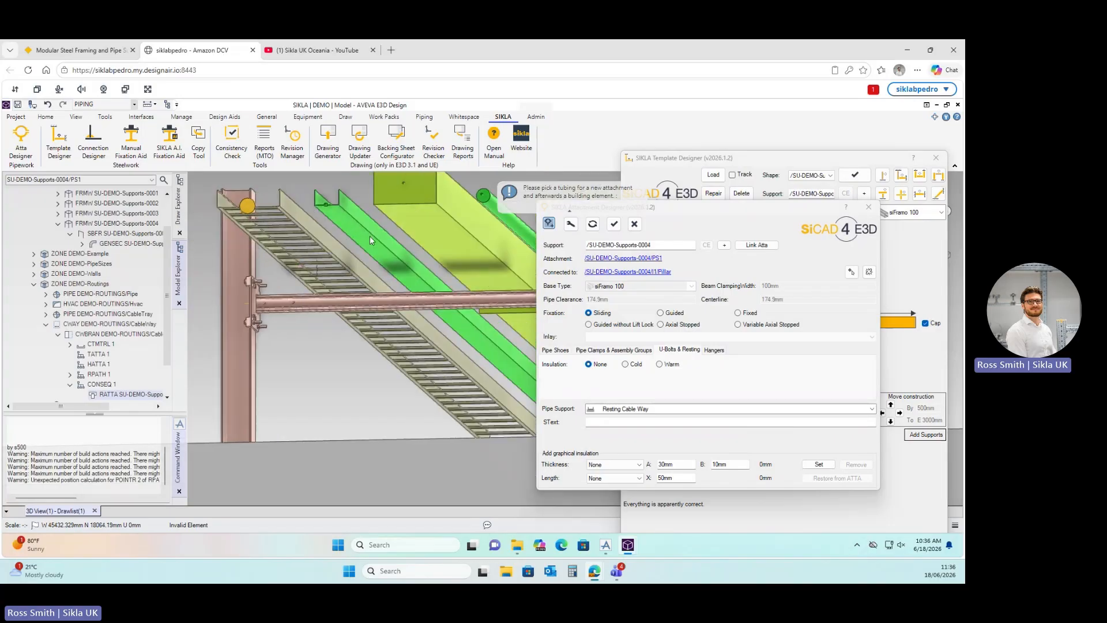
{"action": "left_click", "coordinate": [377, 296]}
{"action": "left_click", "coordinate": [378, 300]}
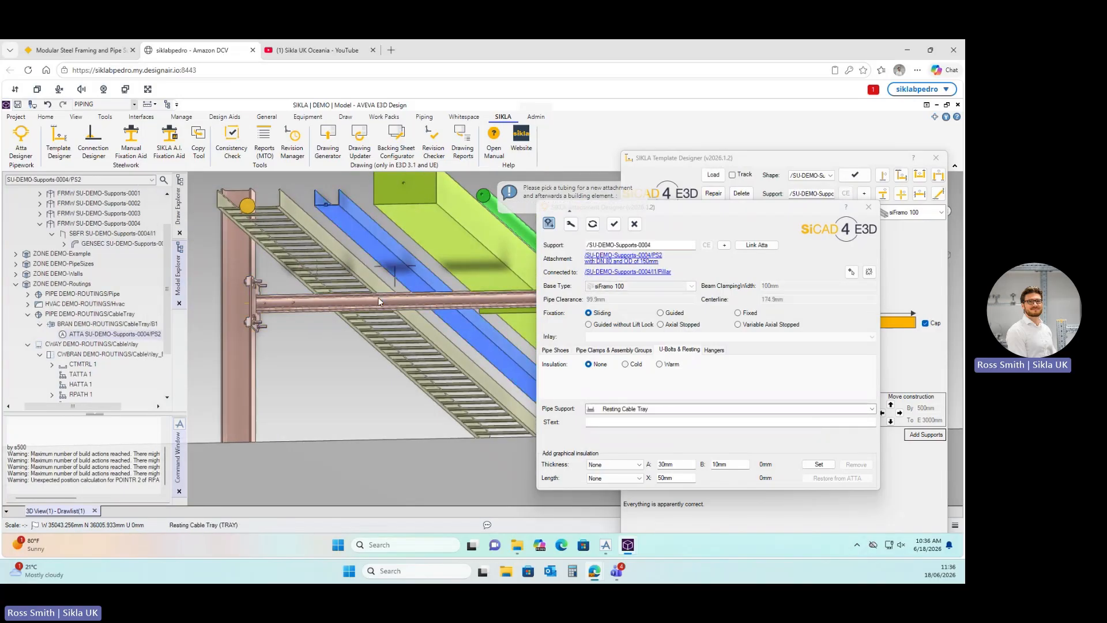
{"action": "left_click", "coordinate": [461, 241]}
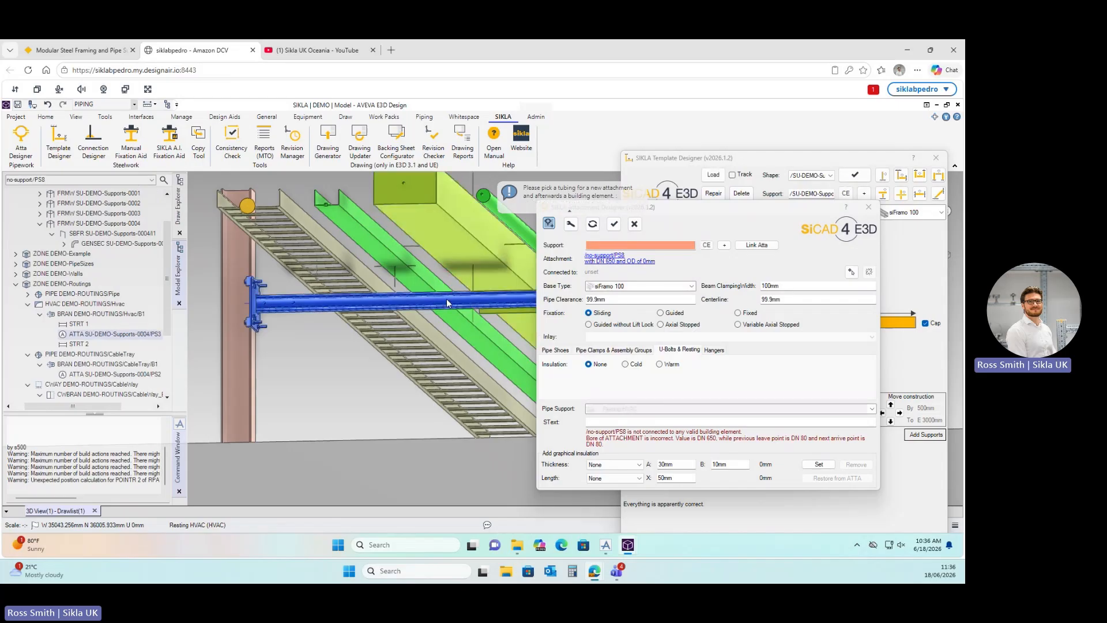
{"action": "left_click", "coordinate": [805, 161]}
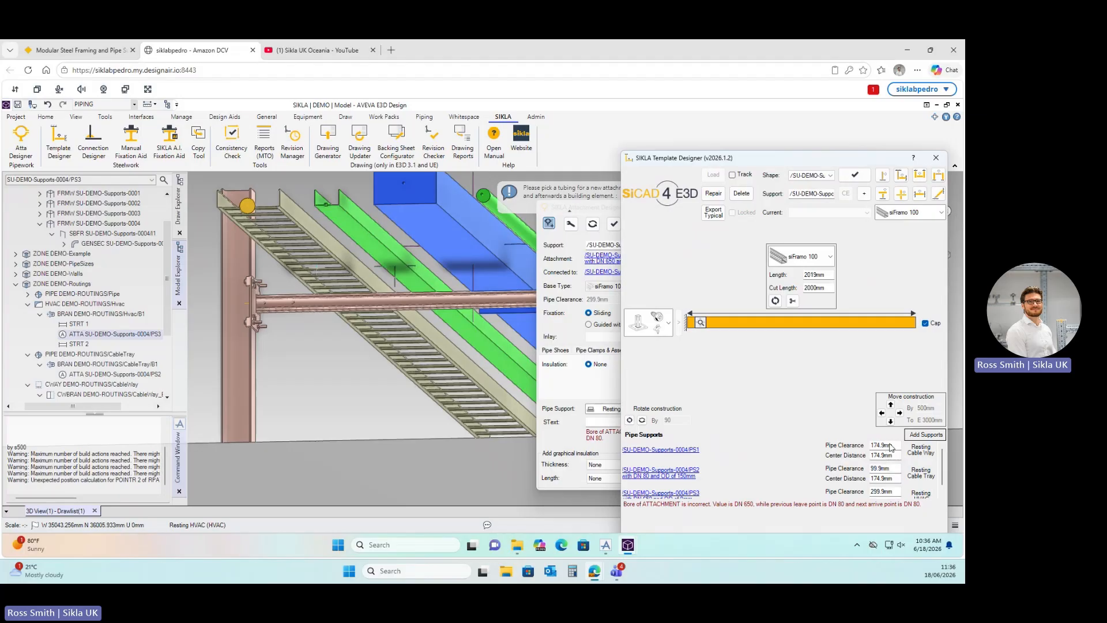
Set PS1's clearance to 0 and close the attachment settings.
{"action": "left_click_drag", "start_coordinate": [897, 447], "coordinate": [860, 440]}
{"action": "type", "text": "0"}
{"action": "key", "text": "Return"}
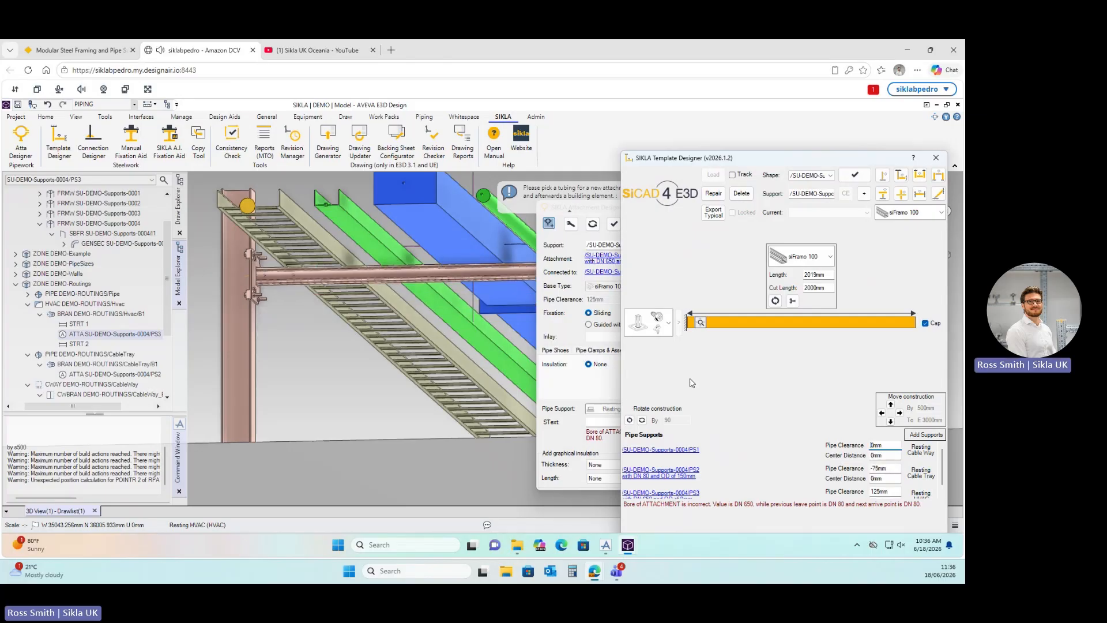
{"action": "middle_click_drag", "start_coordinate": [381, 317], "coordinate": [372, 321]}
{"action": "left_click_drag", "start_coordinate": [746, 163], "coordinate": [742, 162]}
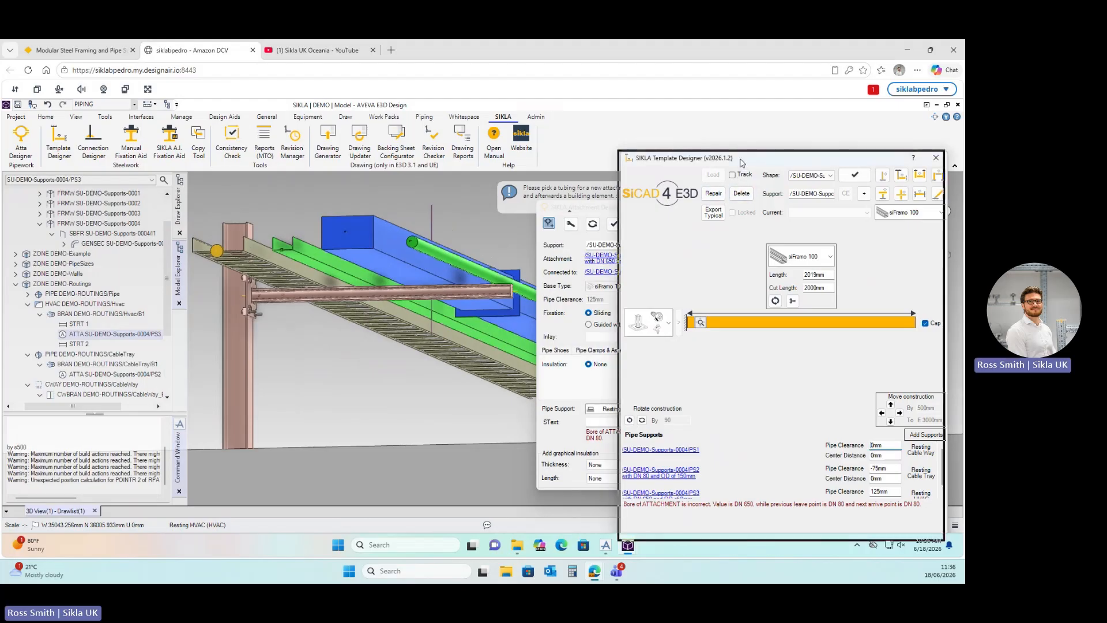
{"action": "left_click", "coordinate": [571, 235]}
{"action": "left_click", "coordinate": [548, 226]}
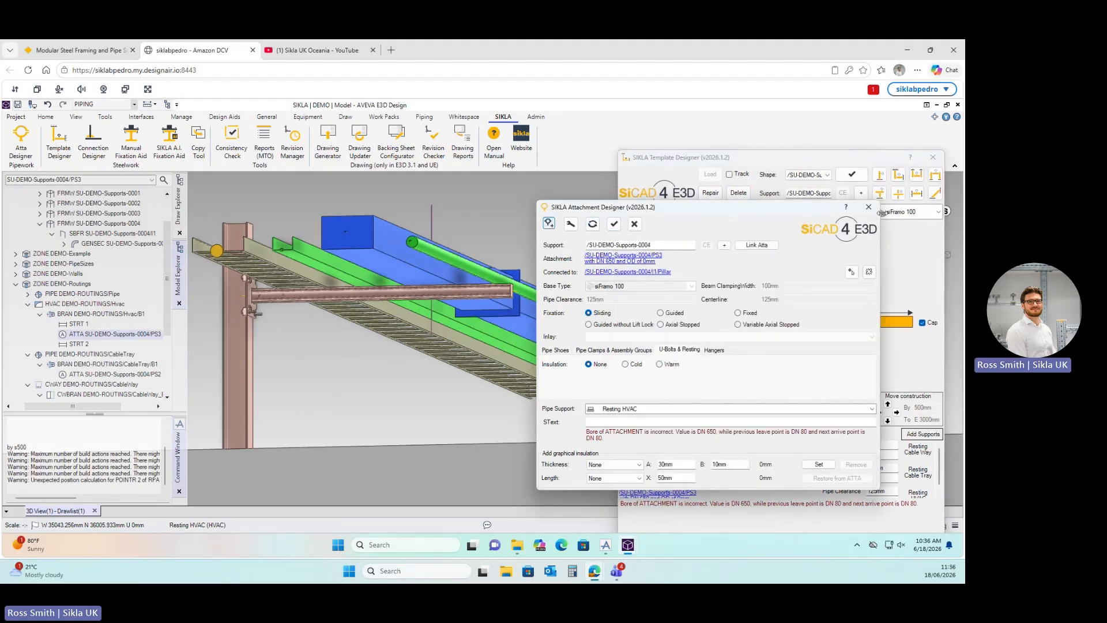
{"action": "left_click", "coordinate": [873, 209]}
Select SU-DEMO-Supports-0004 and start adding a siFramo 100 member.
{"action": "left_click_drag", "start_coordinate": [743, 160], "coordinate": [701, 123]}
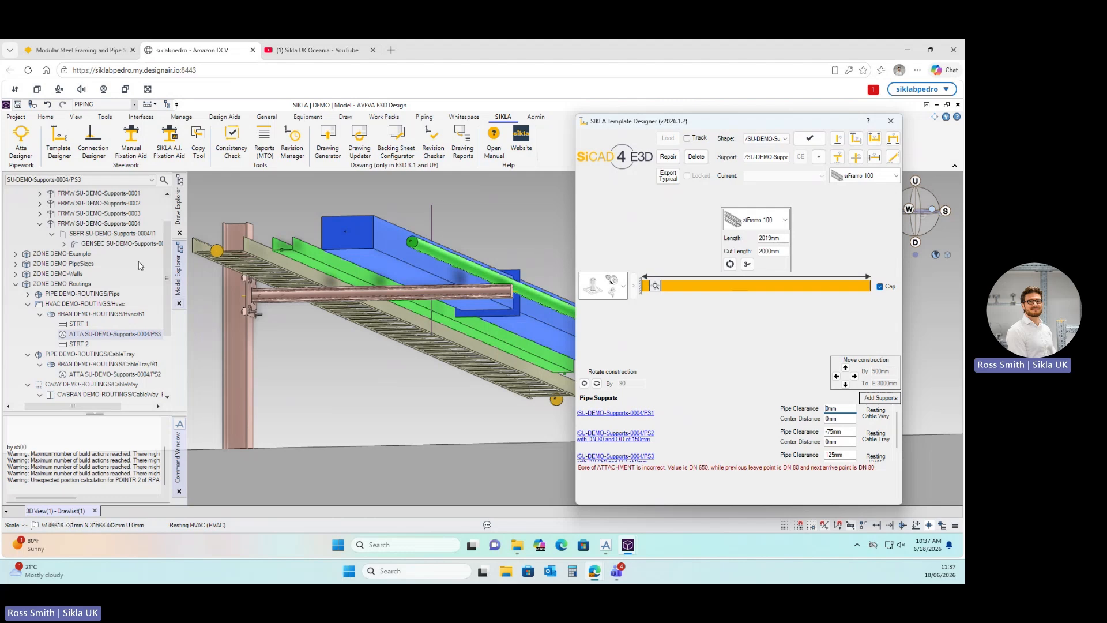
{"action": "left_click", "coordinate": [113, 227]}
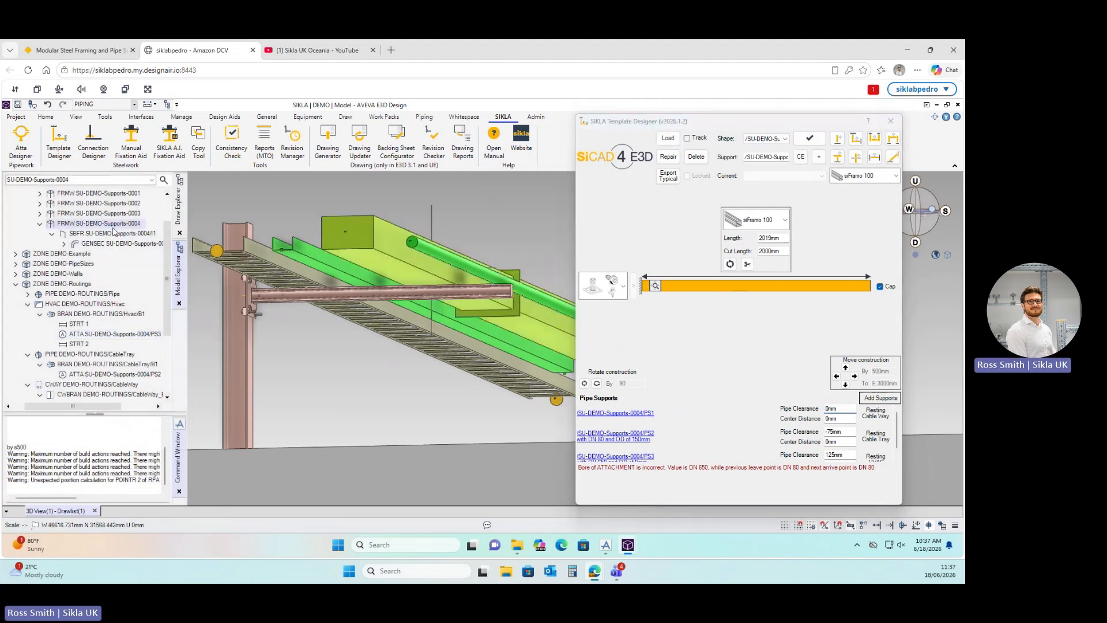
{"action": "left_click", "coordinate": [875, 176]}
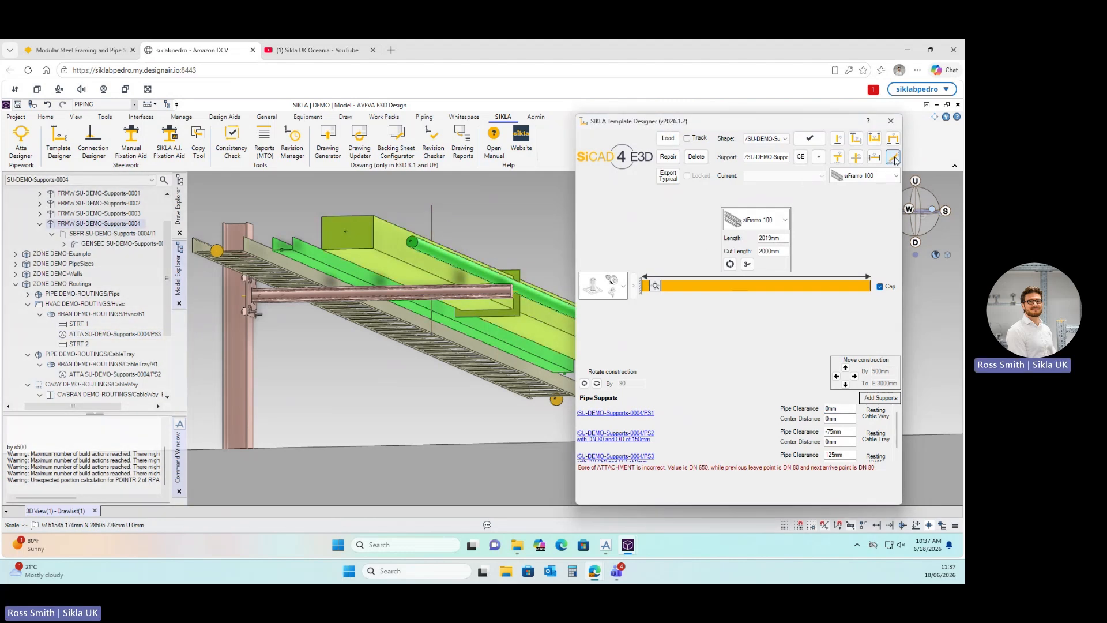
Place a brace from the arm down to the column with Alpha set to 45°.
{"action": "left_click", "coordinate": [451, 293]}
{"action": "left_click", "coordinate": [238, 409]}
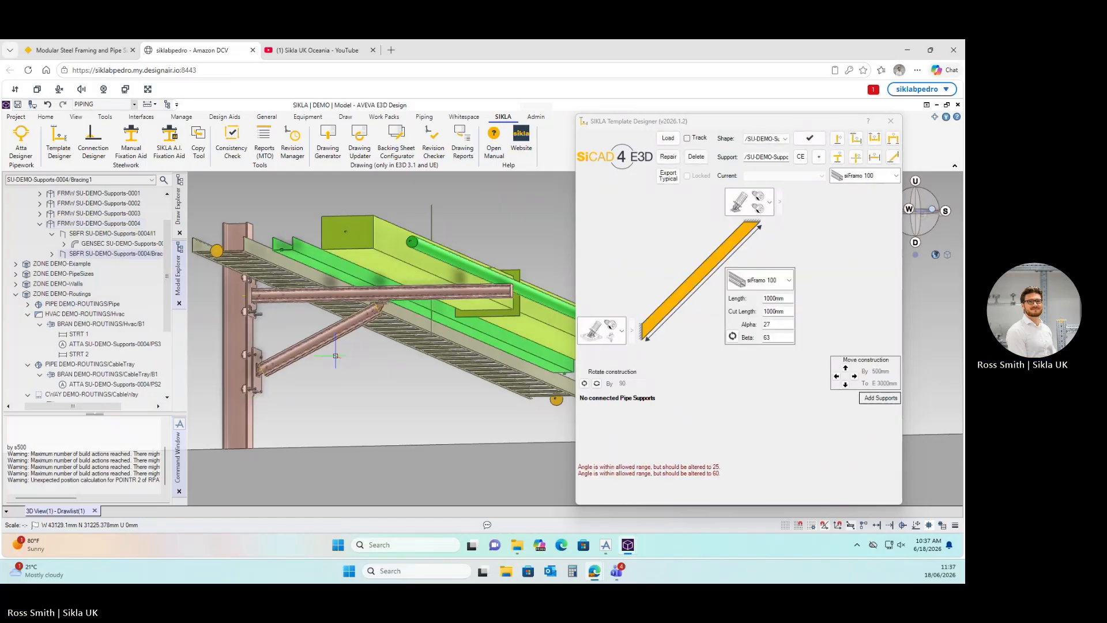
{"action": "scroll", "coordinate": [300, 357], "scroll_direction": "up", "scroll_amount": 3}
{"action": "scroll", "coordinate": [300, 358], "scroll_direction": "down", "scroll_amount": 5}
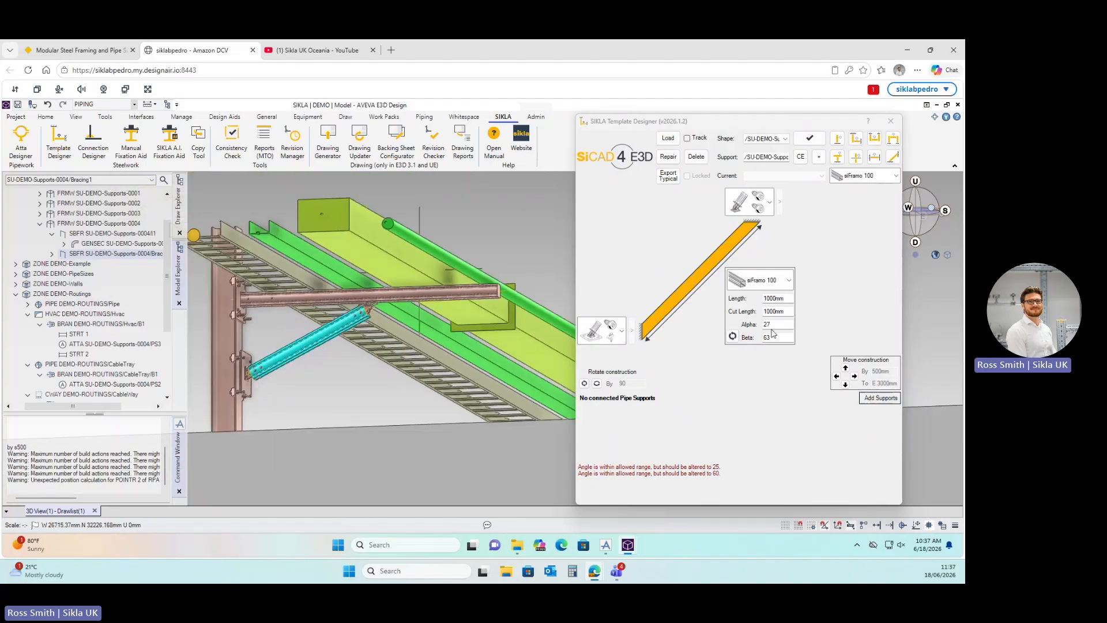
{"action": "left_click_drag", "start_coordinate": [775, 323], "coordinate": [756, 324]}
{"action": "type", "text": "4"}
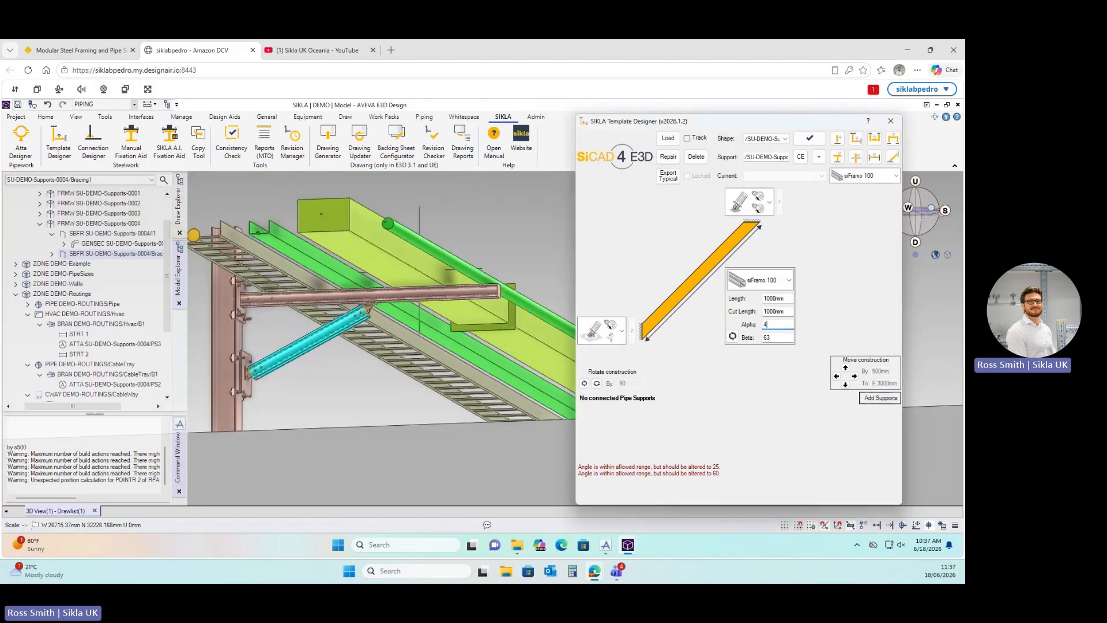
{"action": "type", "text": "5"}
{"action": "double_click", "coordinate": [773, 336]}
{"action": "type", "text": "45"}
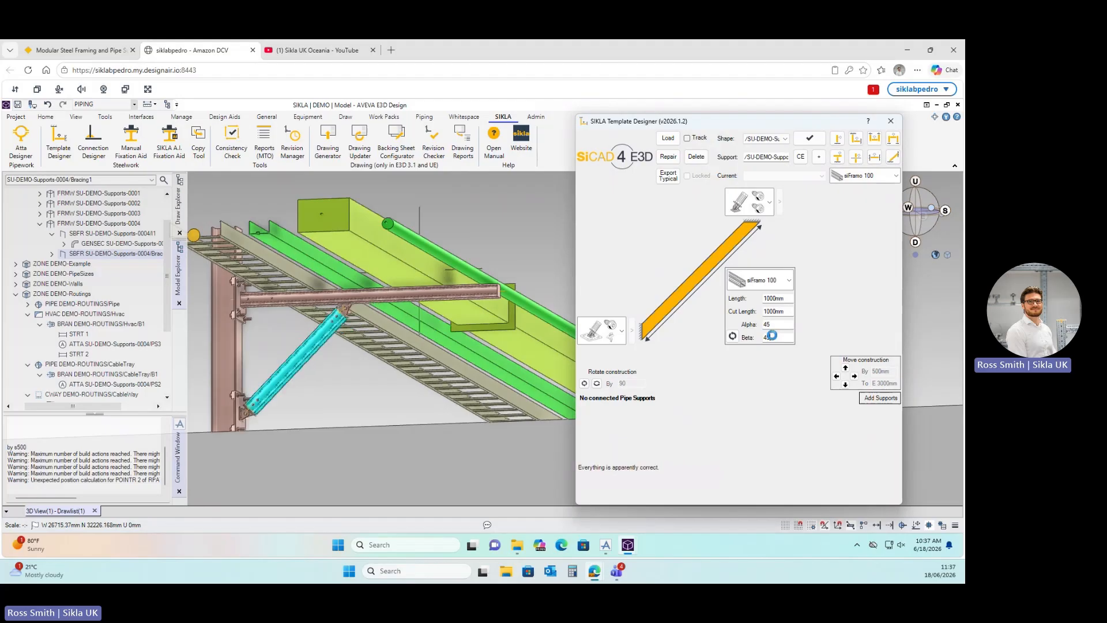
Repair the brace so its connections to the arm and column are rebuilt.
{"action": "scroll", "coordinate": [327, 330], "scroll_direction": "down", "scroll_amount": 2}
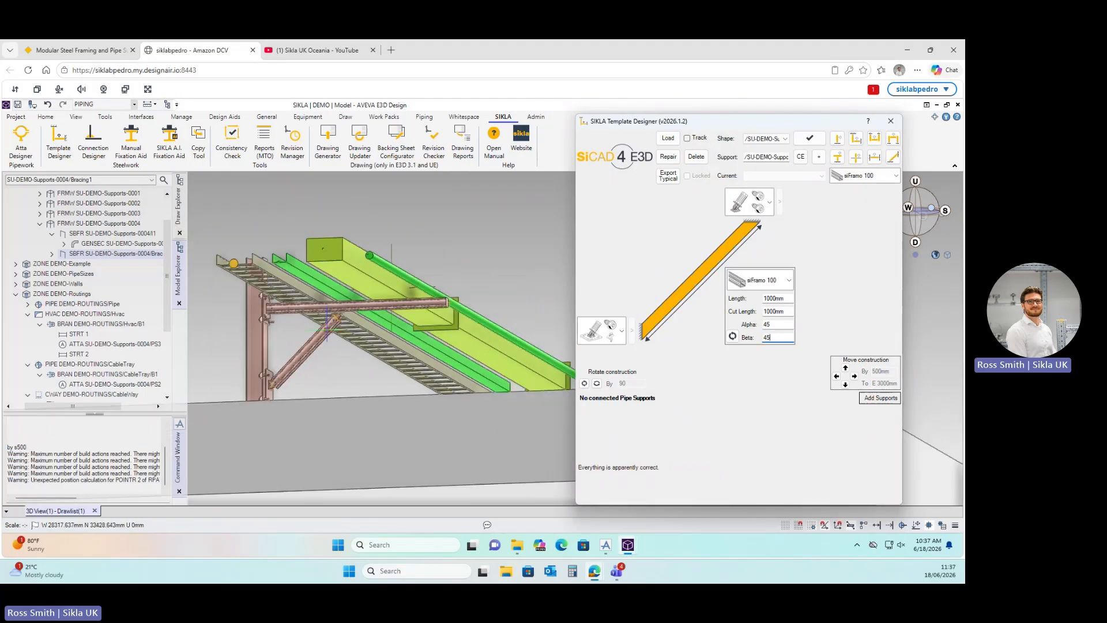
{"action": "middle_click_drag", "start_coordinate": [327, 330], "coordinate": [301, 355]}
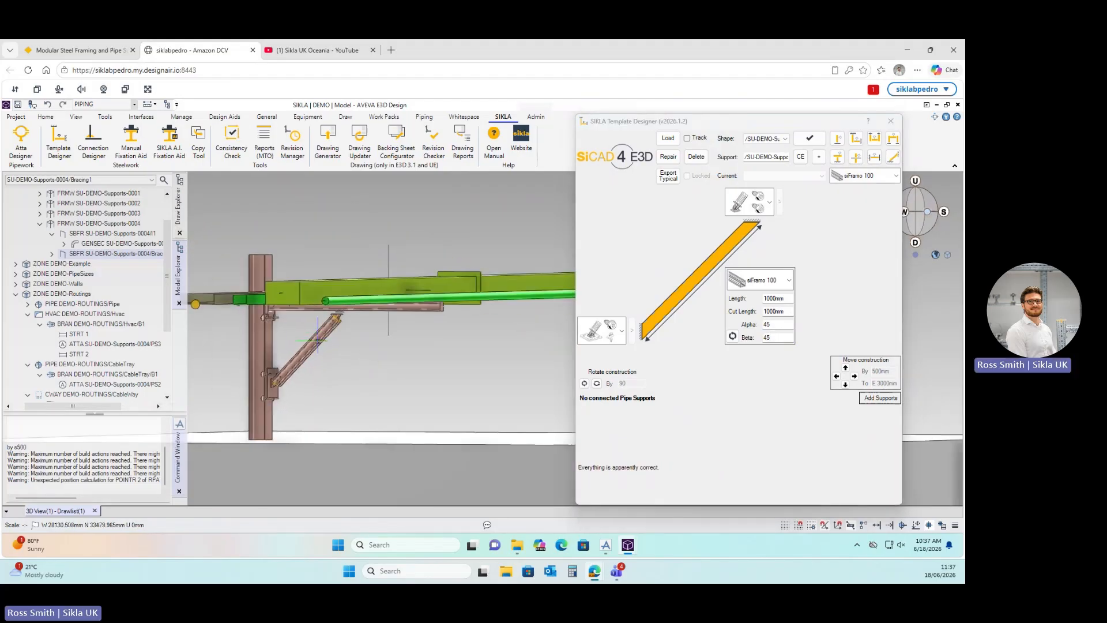
{"action": "left_click", "coordinate": [665, 161]}
{"action": "left_click", "coordinate": [666, 161]}
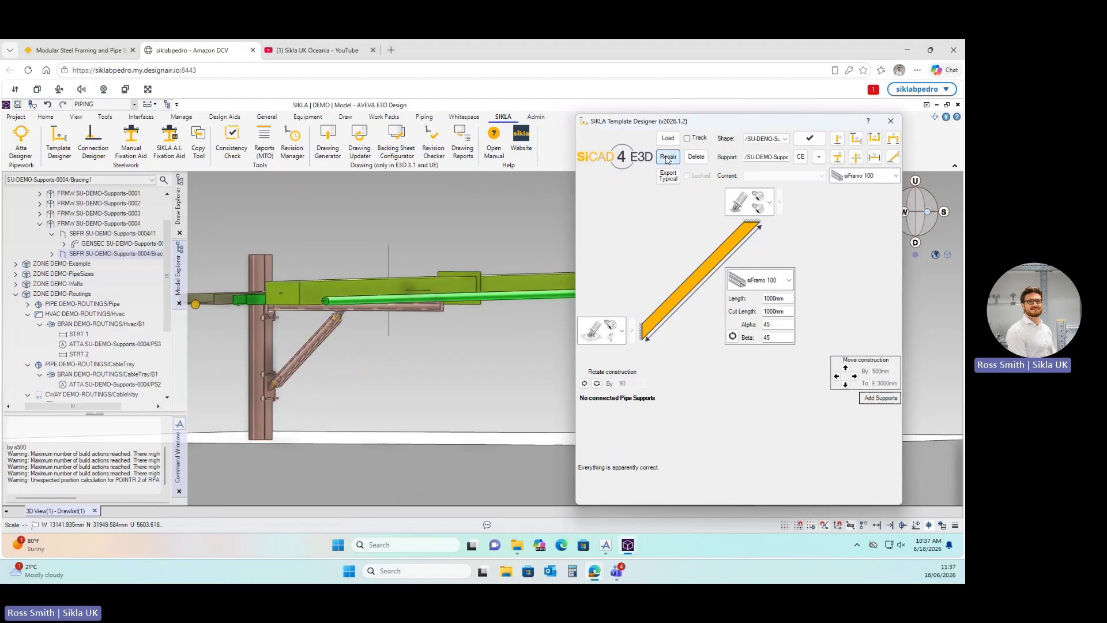
{"action": "scroll", "coordinate": [317, 361], "scroll_direction": "up", "scroll_amount": 2}
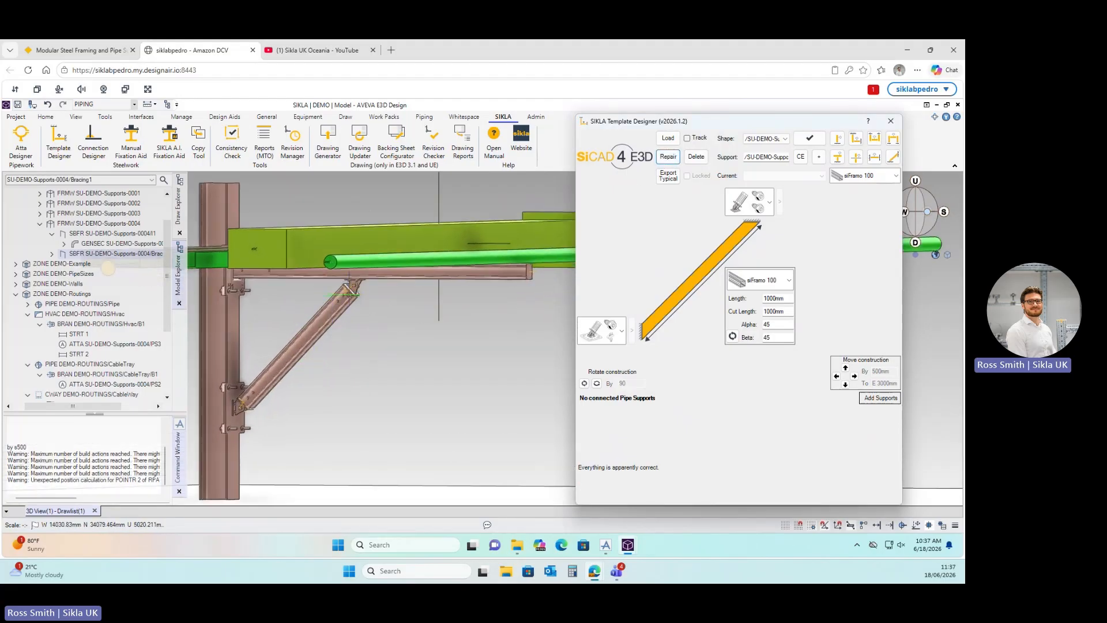
{"action": "middle_click_drag", "start_coordinate": [349, 286], "coordinate": [365, 271]}
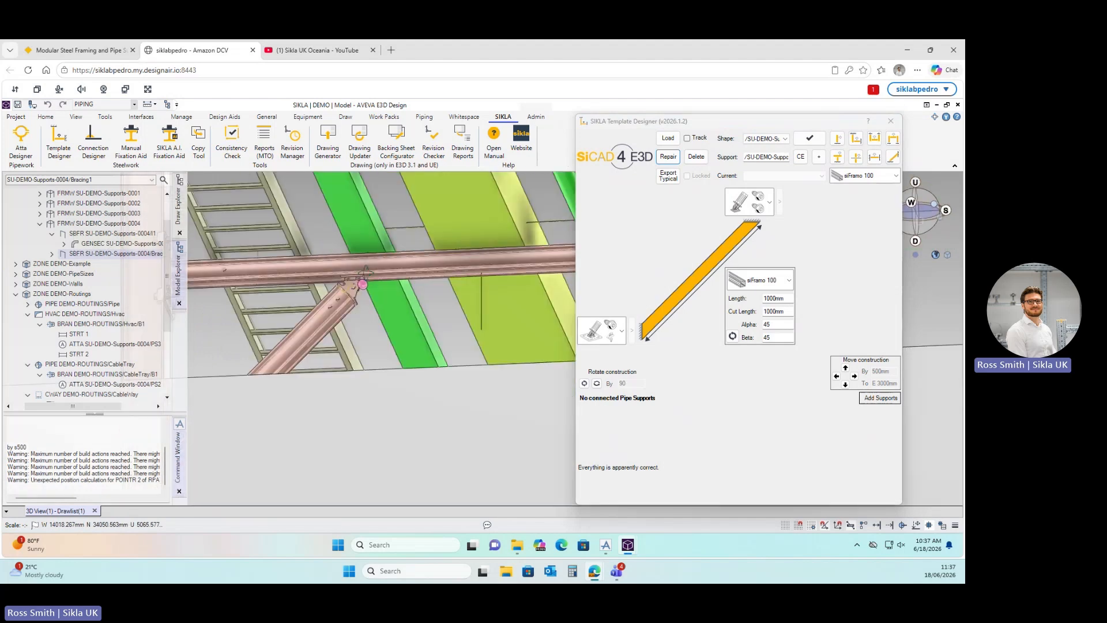
{"action": "left_click", "coordinate": [667, 158]}
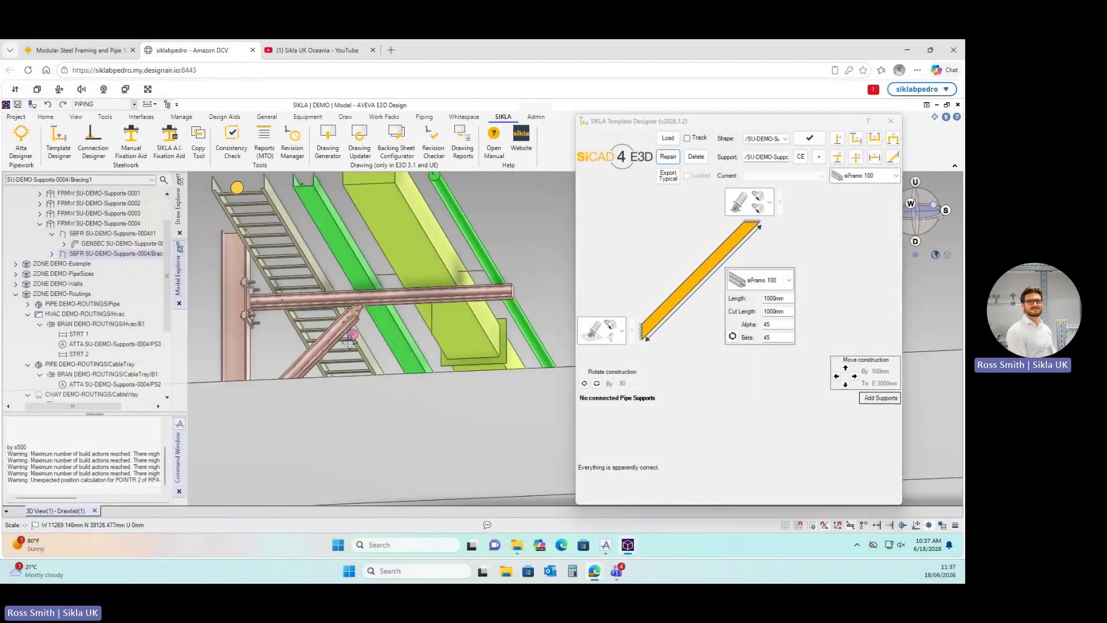
Load the horizontal arm in Template Designer, then close the designer, leaving the braced bracket.
{"action": "middle_click_drag", "start_coordinate": [351, 341], "coordinate": [298, 388]}
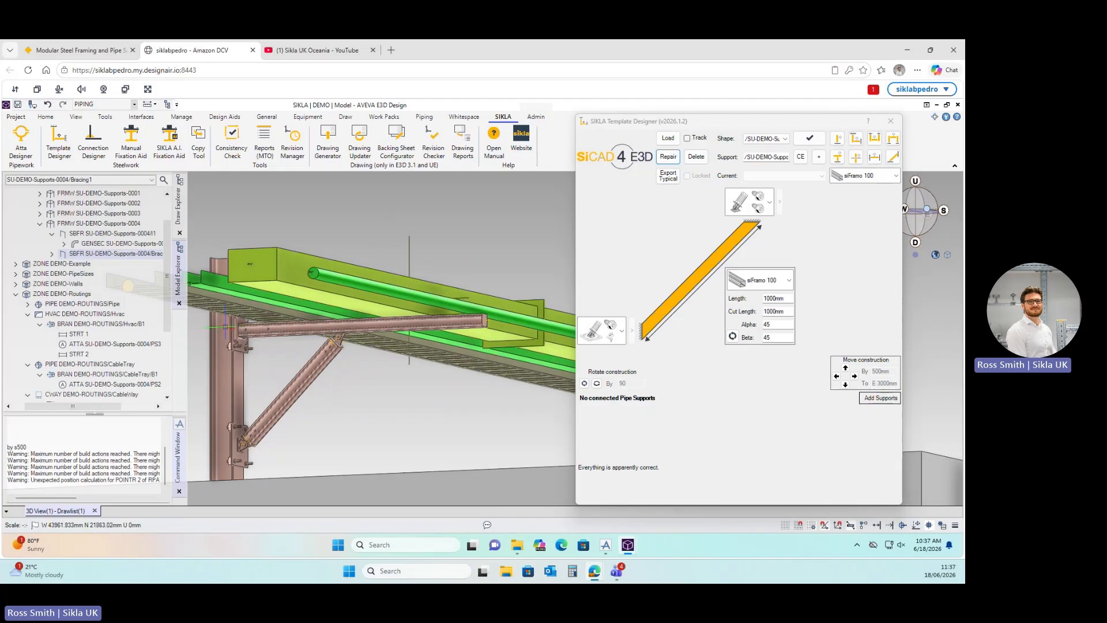
{"action": "left_click", "coordinate": [356, 326]}
{"action": "left_click", "coordinate": [668, 138]}
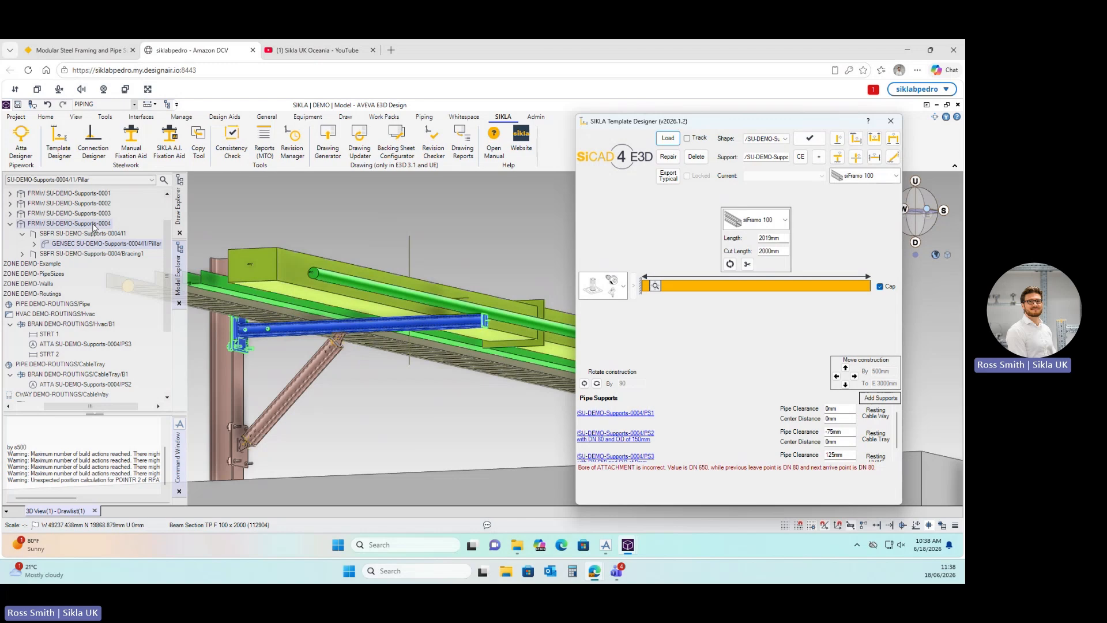
{"action": "left_click", "coordinate": [891, 121]}
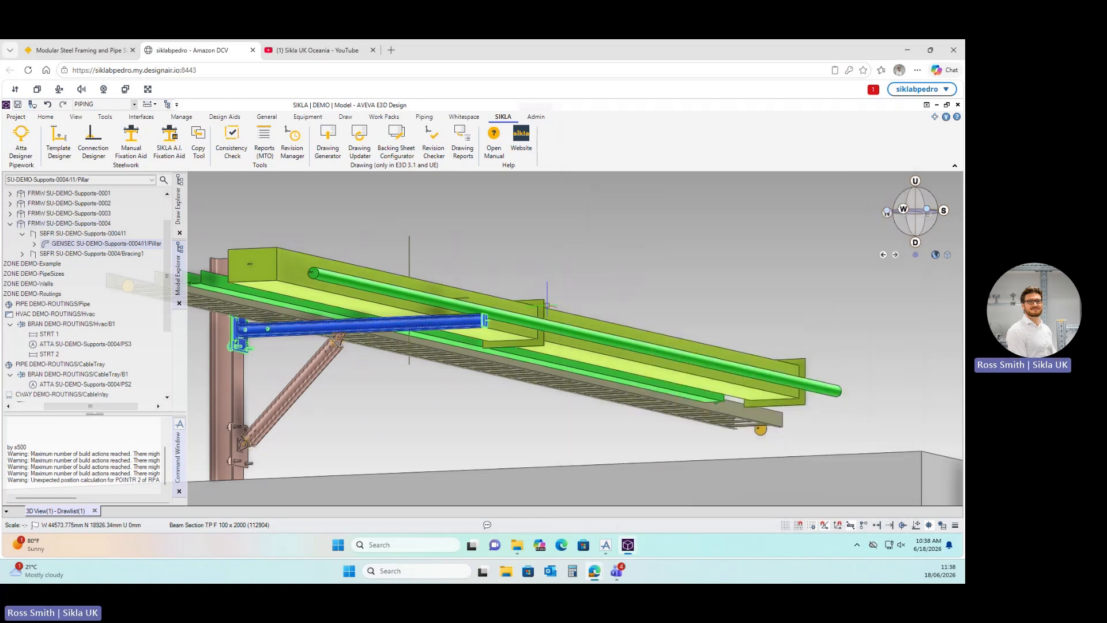
{"action": "middle_click_drag", "start_coordinate": [540, 311], "coordinate": [536, 322]}
{"action": "scroll", "coordinate": [535, 316], "scroll_direction": "down", "scroll_amount": 10}
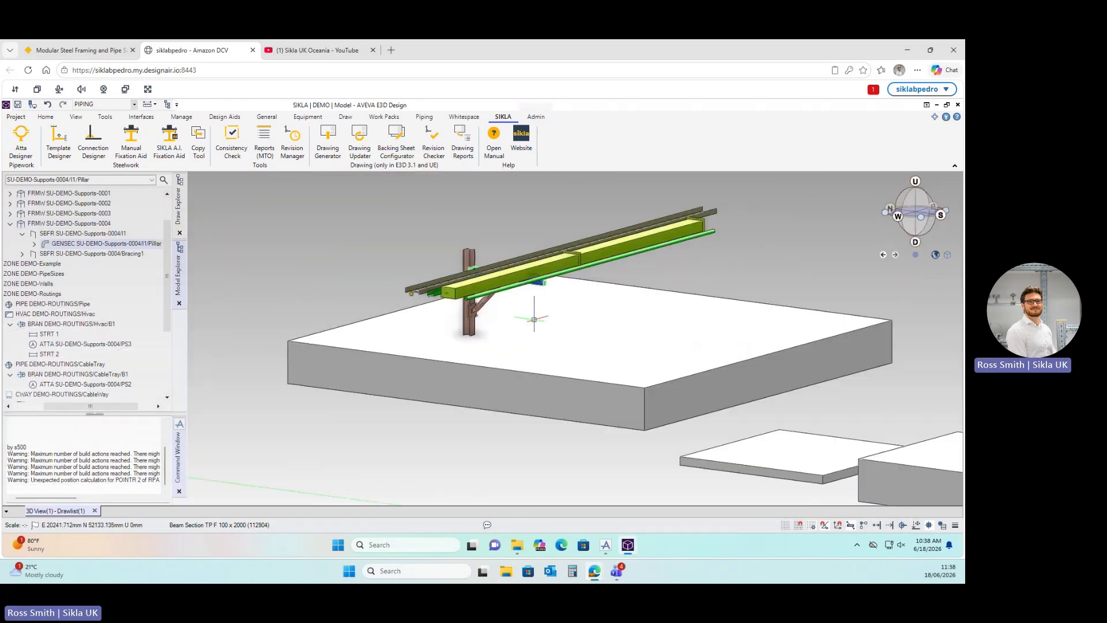
{"action": "scroll", "coordinate": [701, 323], "scroll_direction": "up", "scroll_amount": 10}
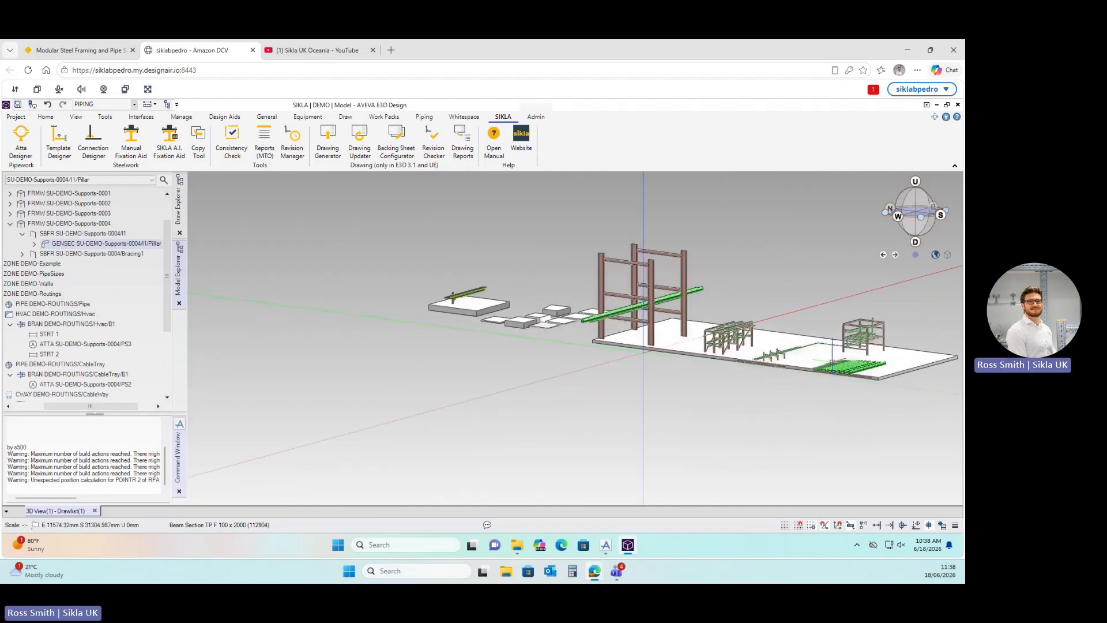
{"action": "scroll", "coordinate": [729, 357], "scroll_direction": "up", "scroll_amount": 6}
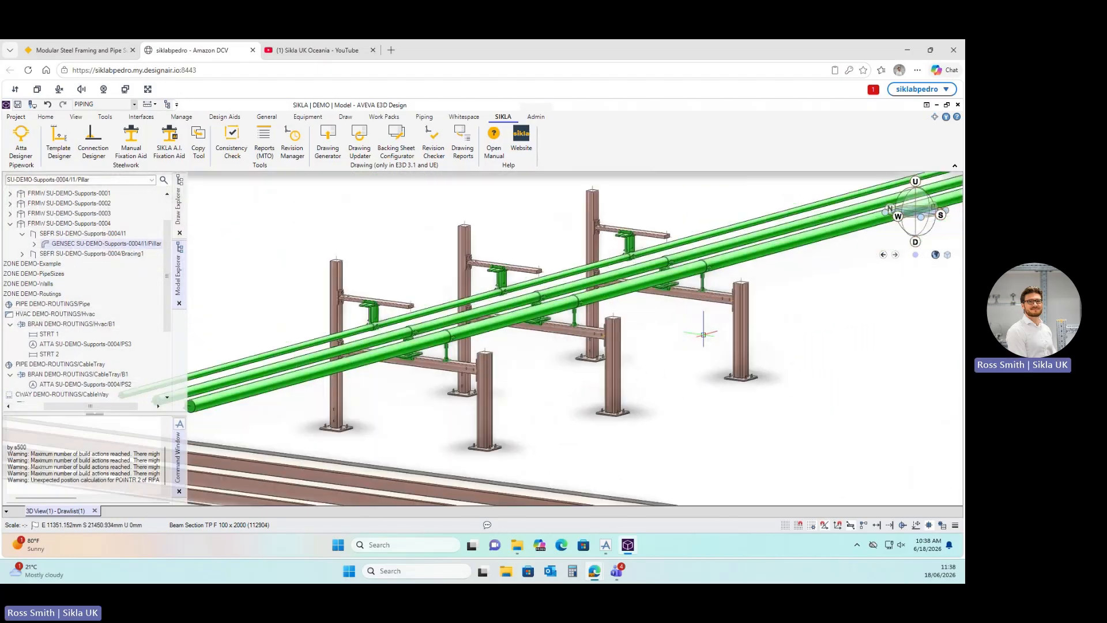
{"action": "scroll", "coordinate": [663, 337], "scroll_direction": "down", "scroll_amount": 1}
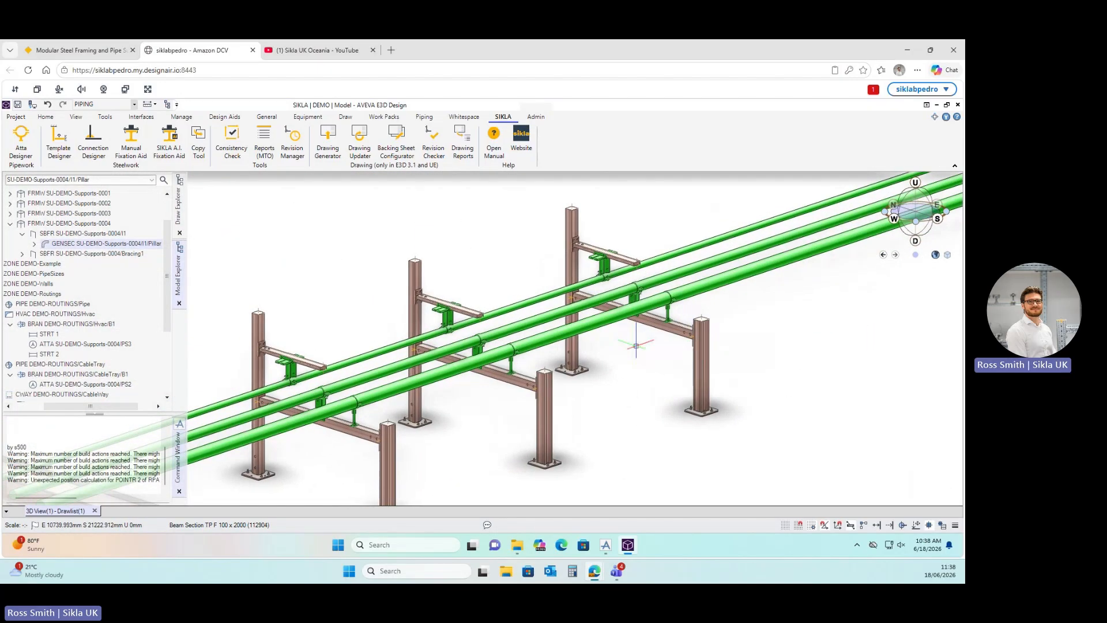
{"action": "scroll", "coordinate": [636, 339], "scroll_direction": "down", "scroll_amount": 3}
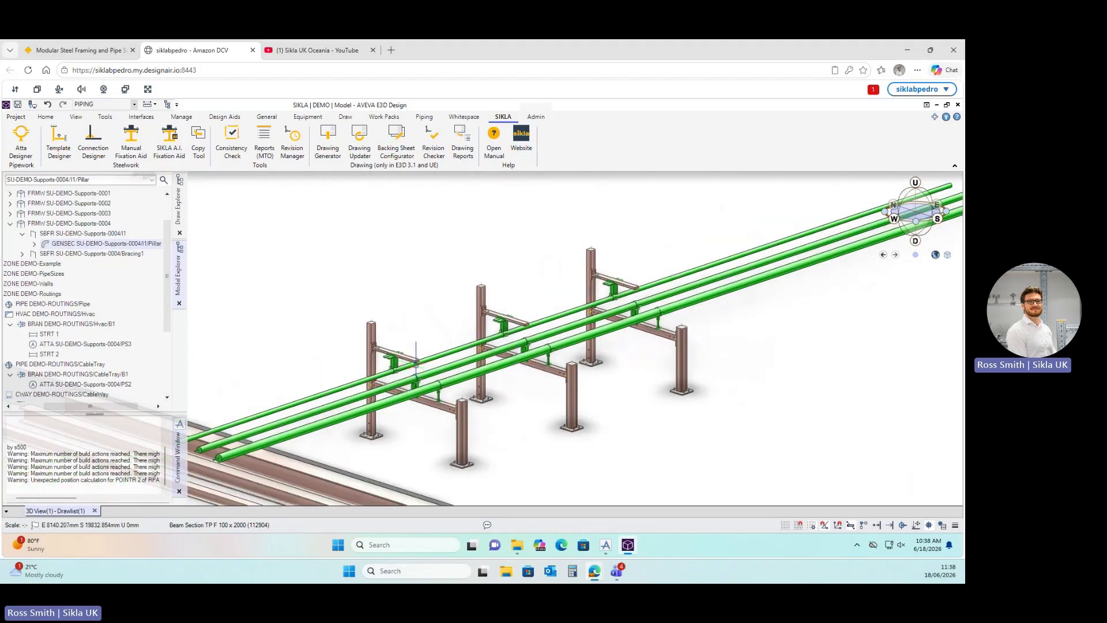
{"action": "left_click", "coordinate": [59, 246]}
{"action": "scroll", "coordinate": [164, 229], "scroll_direction": "up", "scroll_amount": 1}
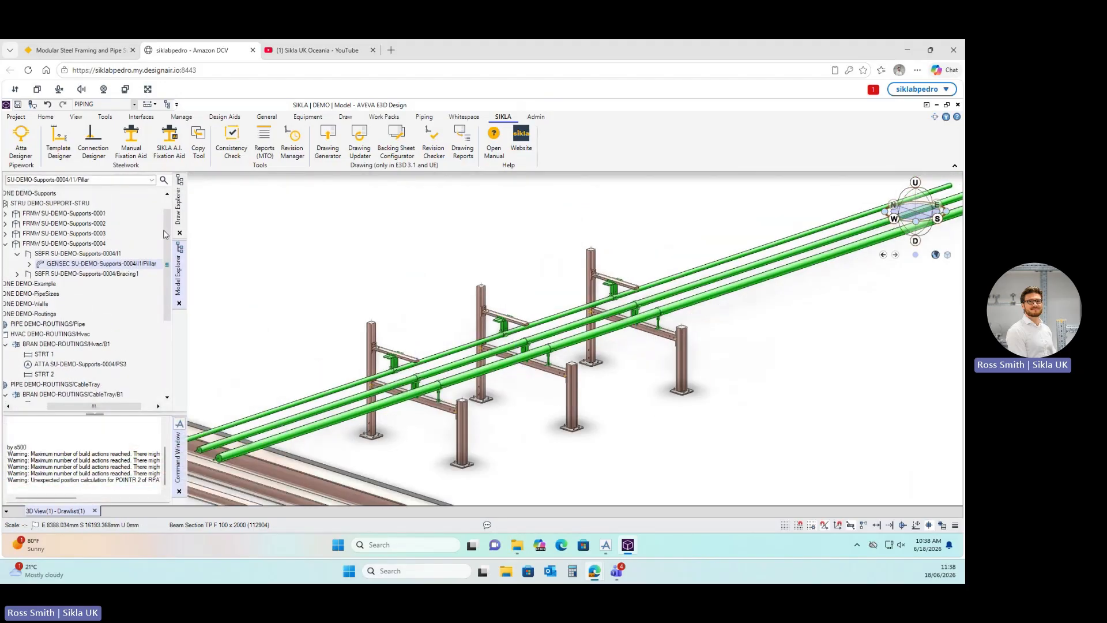
{"action": "left_click_drag", "start_coordinate": [83, 407], "coordinate": [63, 407]}
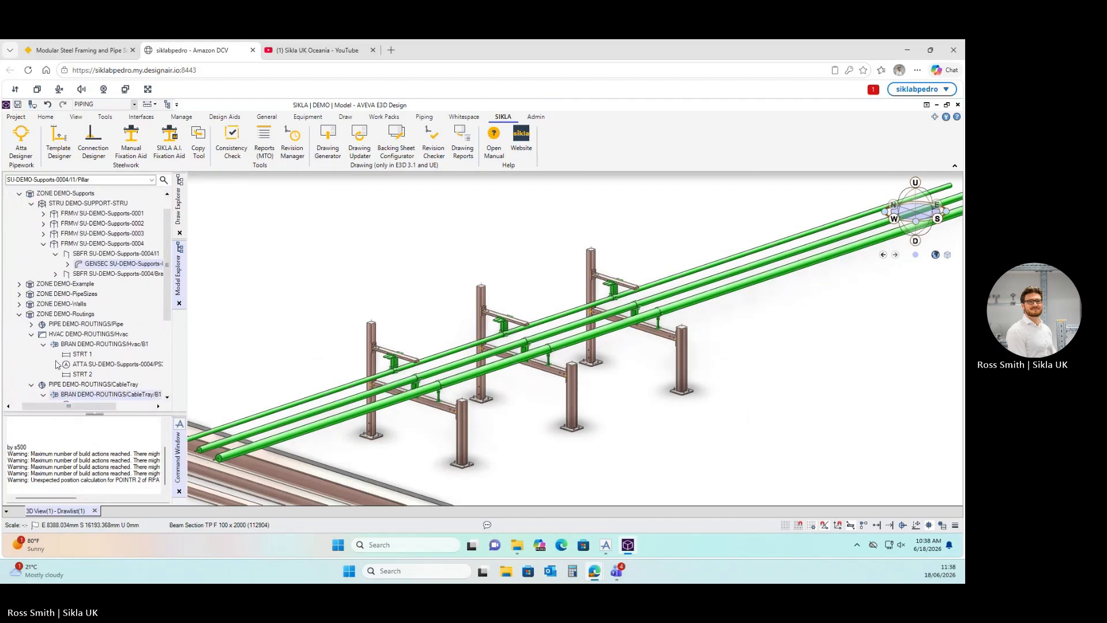
{"action": "left_click", "coordinate": [43, 243]}
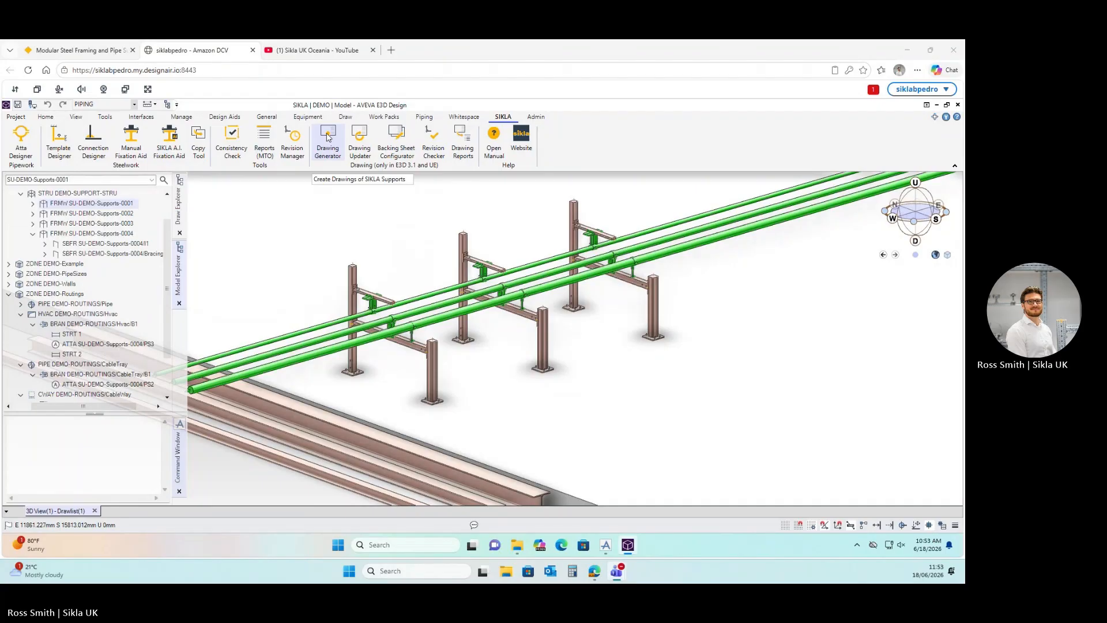
Open the SIKLA Drawing Generator, add SU-DEMO-Supports-0001 to the draw list, and highlight it in the model.
{"action": "left_click", "coordinate": [327, 136]}
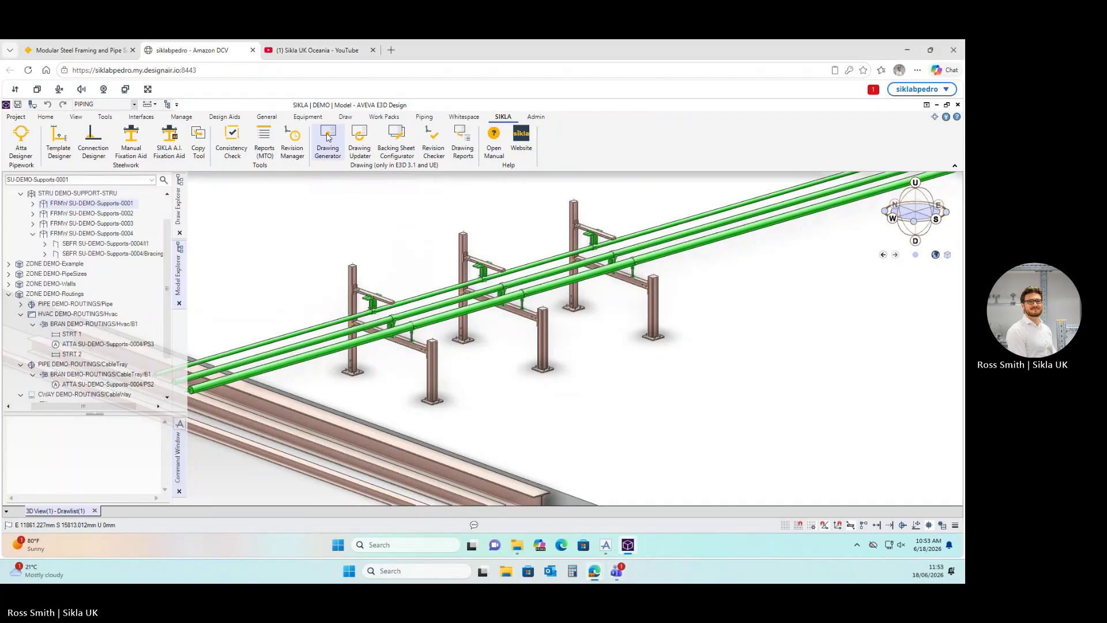
{"action": "mouse_move", "coordinate": [148, 126]}
{"action": "left_mouse_down"}
{"action": "mouse_move", "coordinate": [697, 156]}
{"action": "mouse_move", "coordinate": [711, 136]}
{"action": "mouse_move", "coordinate": [795, 131]}
{"action": "left_mouse_up"}
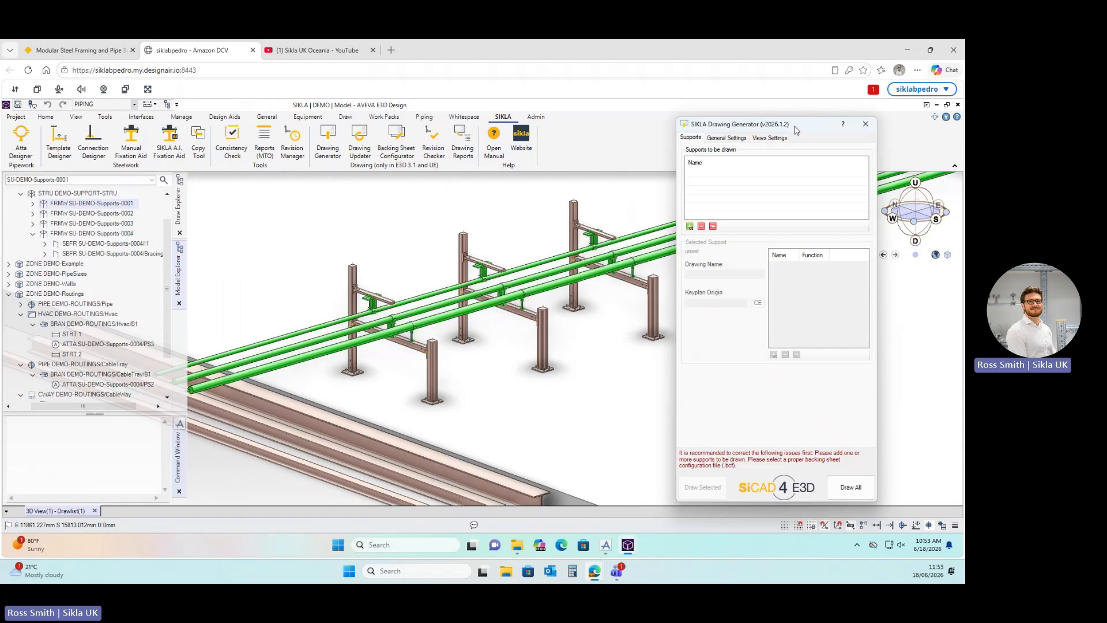
{"action": "mouse_move", "coordinate": [795, 131]}
{"action": "left_mouse_down"}
{"action": "mouse_move", "coordinate": [769, 122]}
{"action": "mouse_move", "coordinate": [789, 124]}
{"action": "left_mouse_up"}
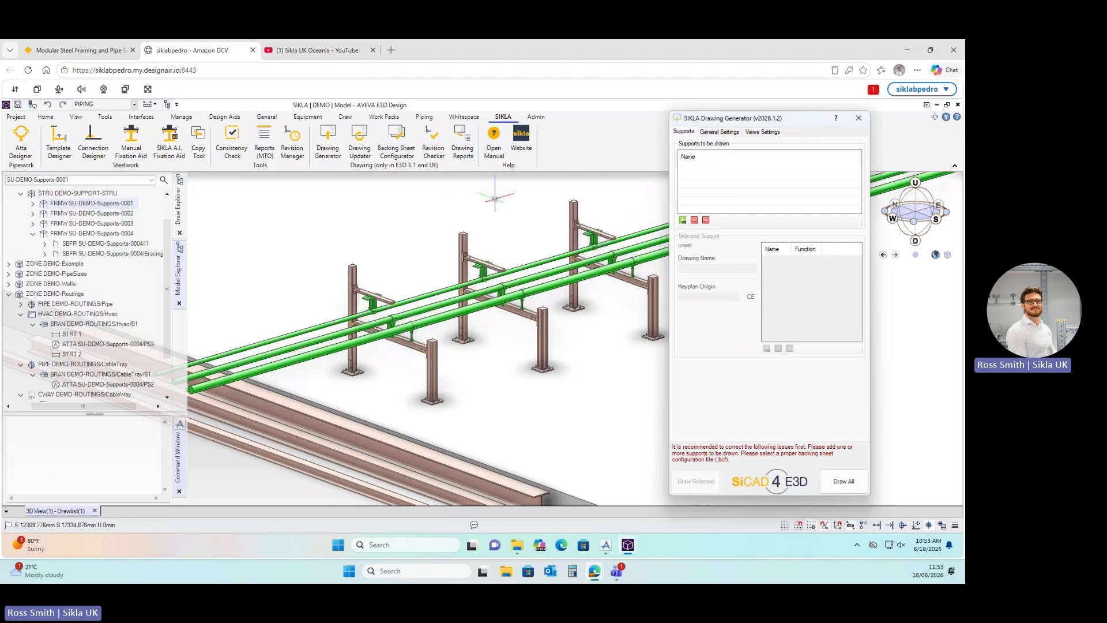
{"action": "key", "text": "ctrl"}
{"action": "key", "text": "ctrl"}
{"action": "left_click", "coordinate": [683, 220]}
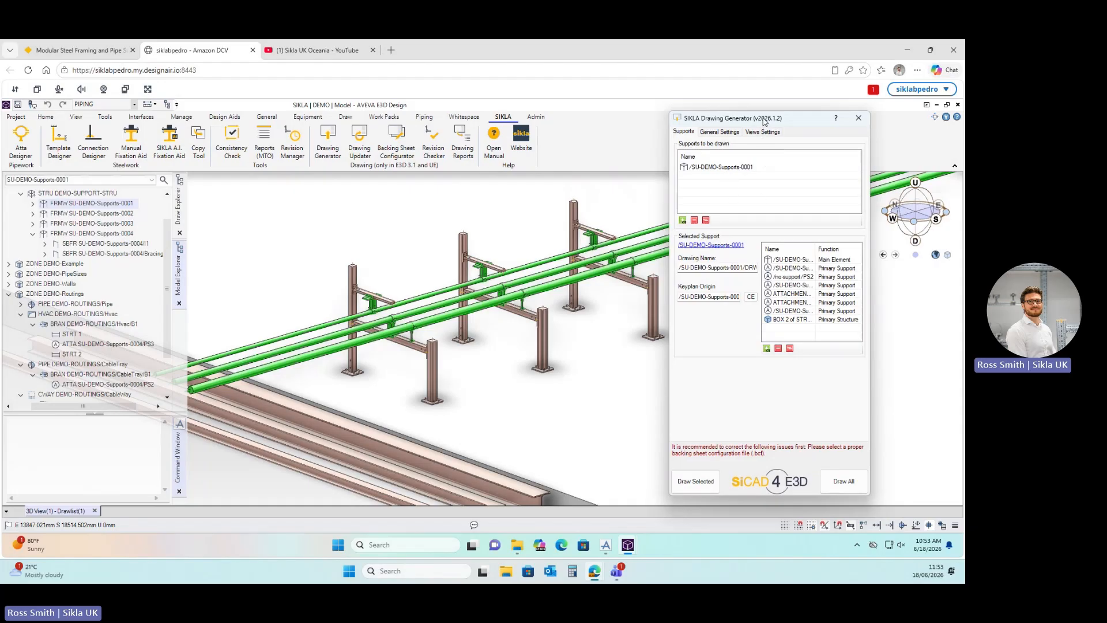
{"action": "mouse_move", "coordinate": [764, 119]}
{"action": "left_mouse_down"}
{"action": "mouse_move", "coordinate": [710, 123]}
{"action": "mouse_move", "coordinate": [682, 142]}
{"action": "left_mouse_up"}
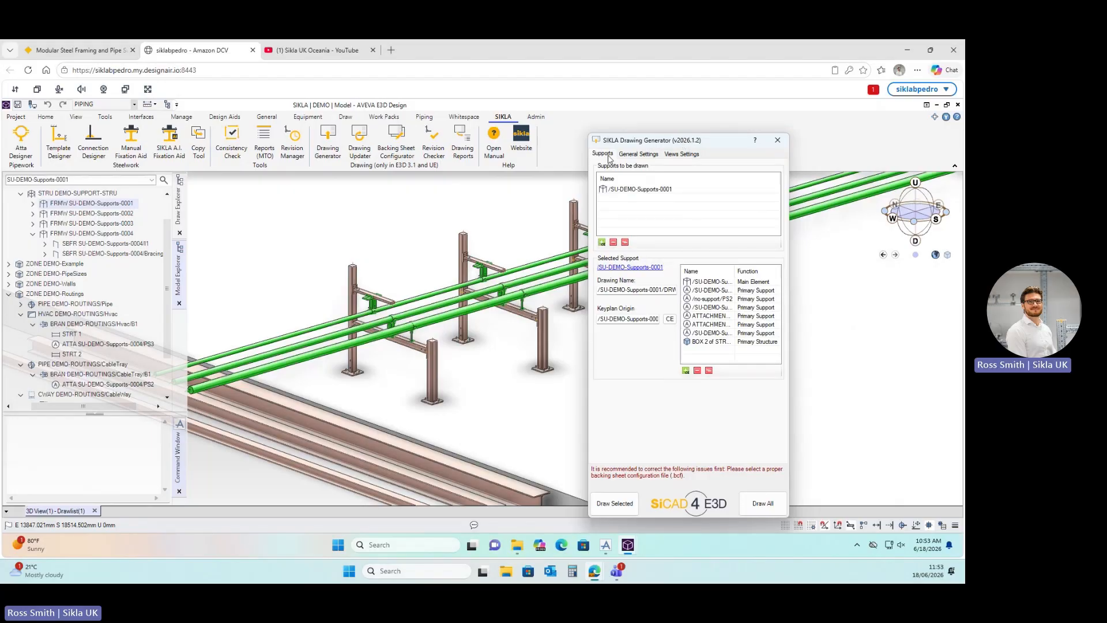
{"action": "left_click", "coordinate": [649, 267]}
Review the drawing generator's General Settings options, then close the generator.
{"action": "left_click", "coordinate": [638, 156]}
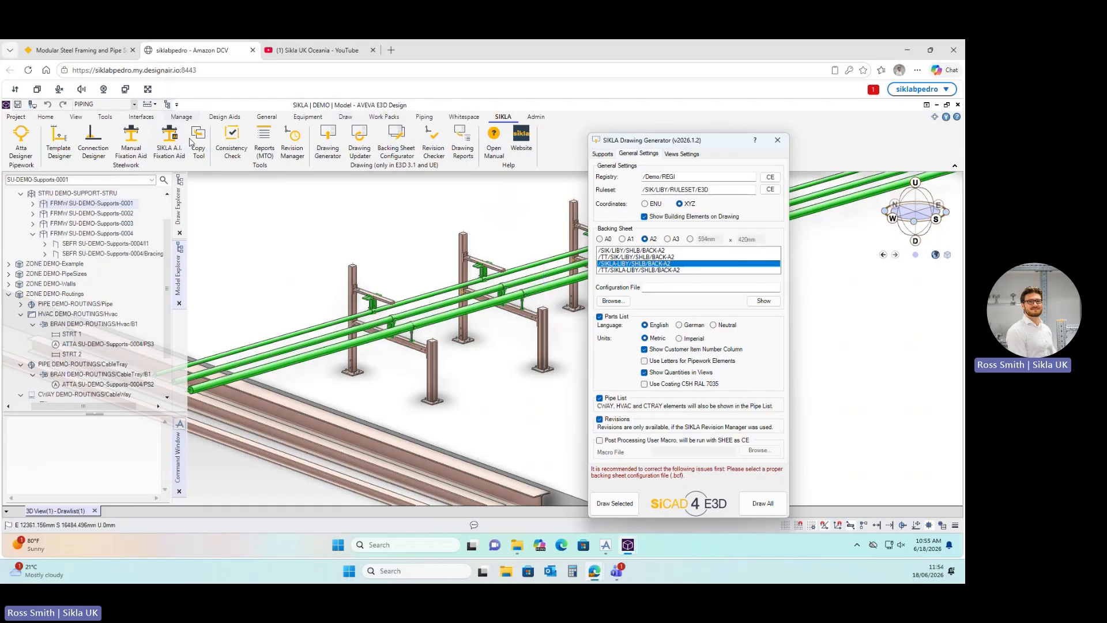
{"action": "left_click", "coordinate": [778, 141]}
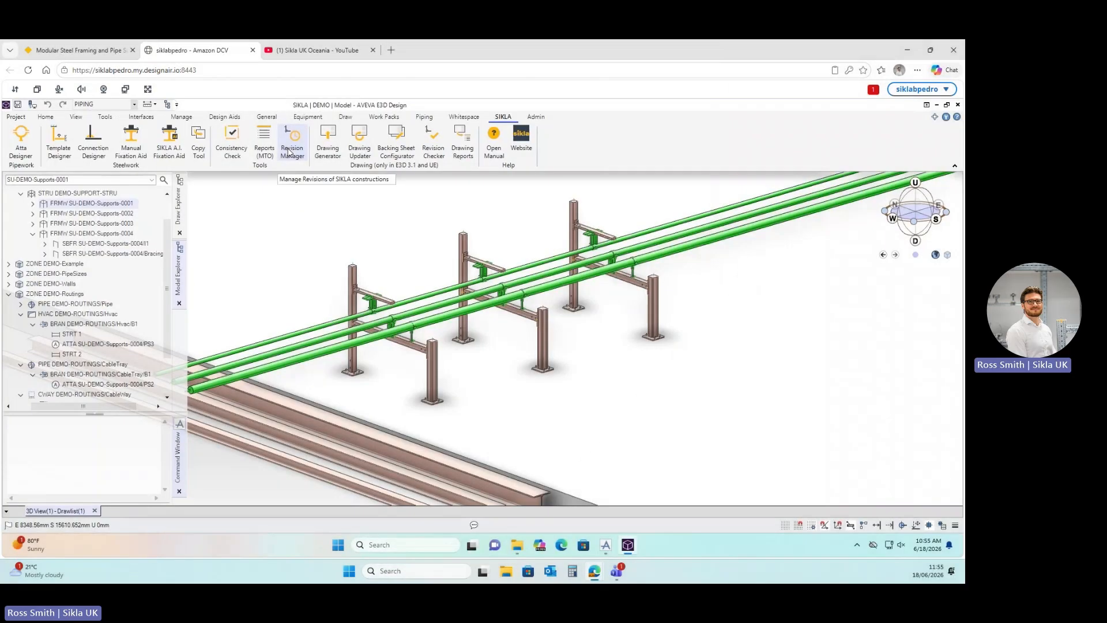
Create revision 0 described as IFC for the support, entering the planner's initials.
{"action": "left_click", "coordinate": [291, 149]}
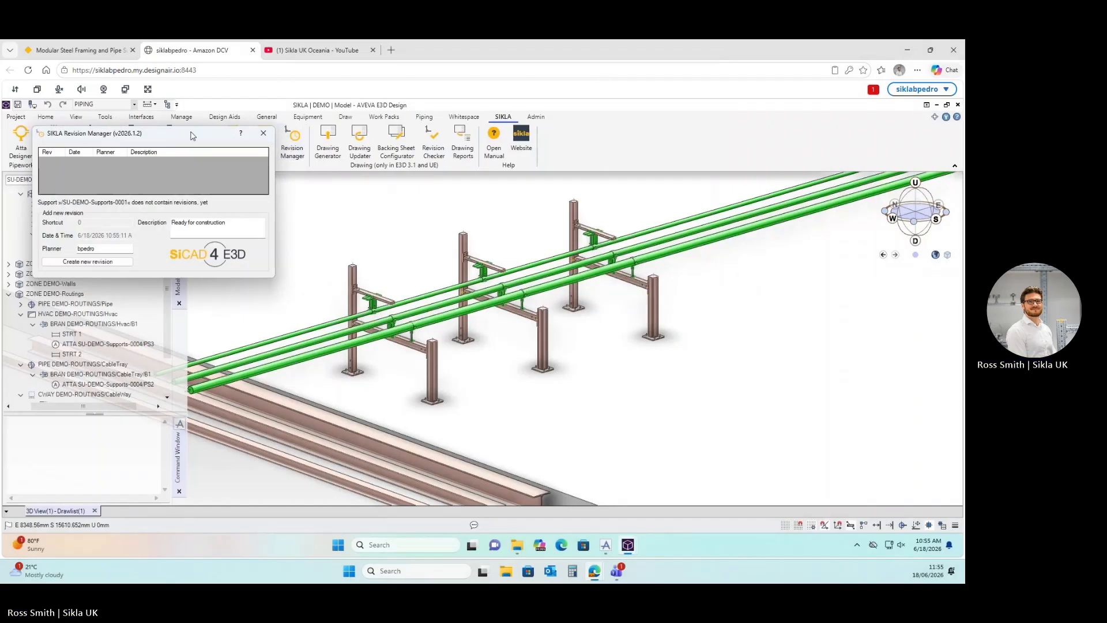
{"action": "left_click_drag", "start_coordinate": [192, 135], "coordinate": [578, 193]}
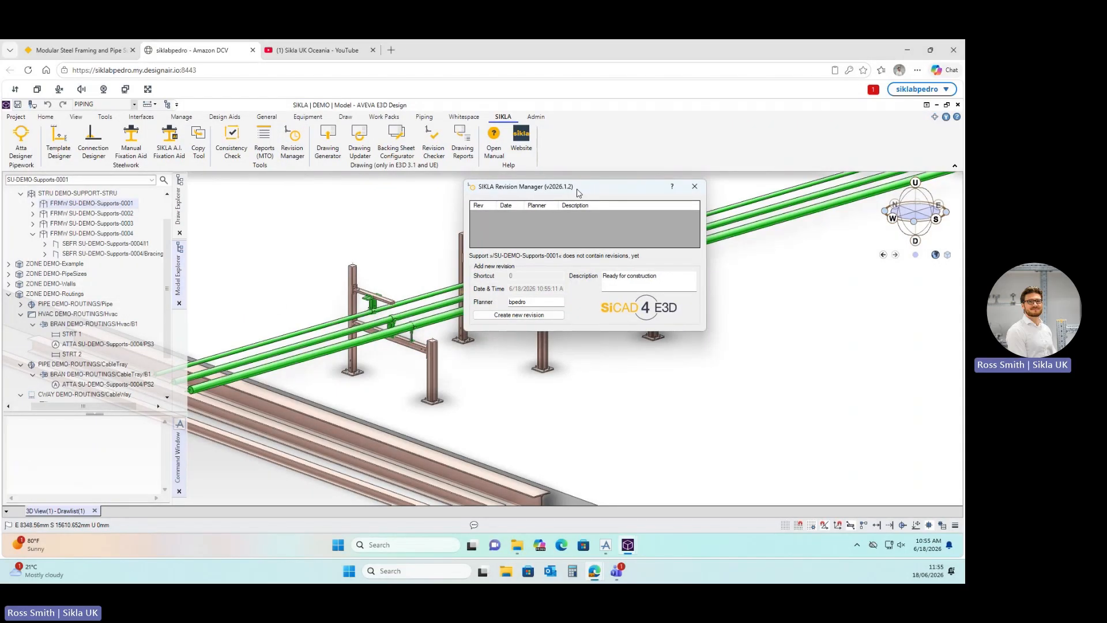
{"action": "double_click", "coordinate": [535, 301]}
{"action": "type", "text": "RES"}
{"action": "left_click_drag", "start_coordinate": [661, 278], "coordinate": [568, 275]}
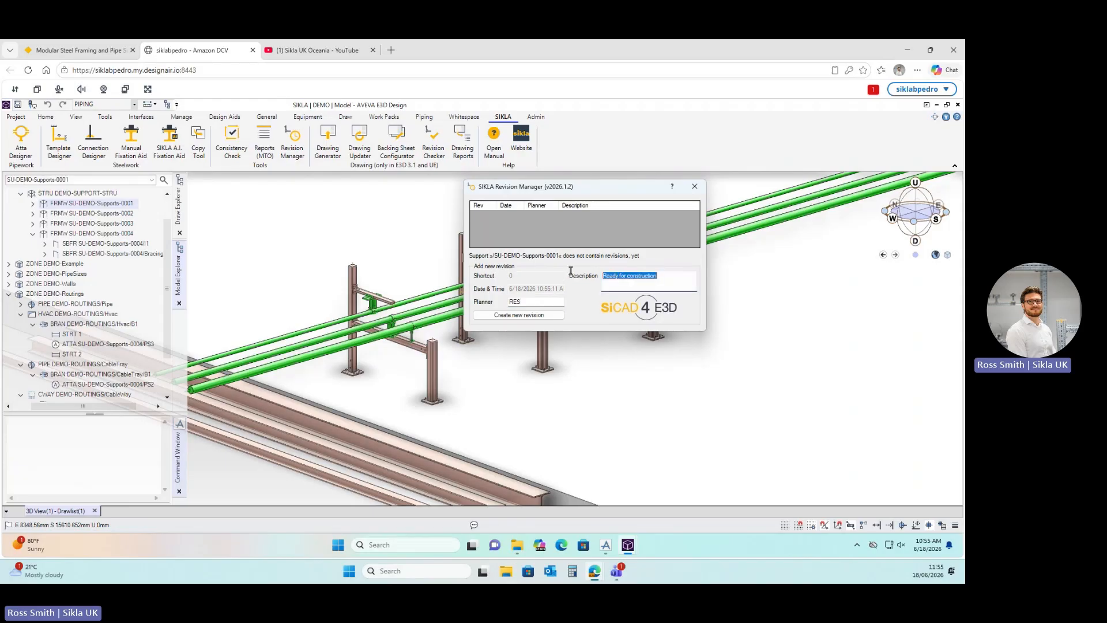
{"action": "key", "text": "BackSpace"}
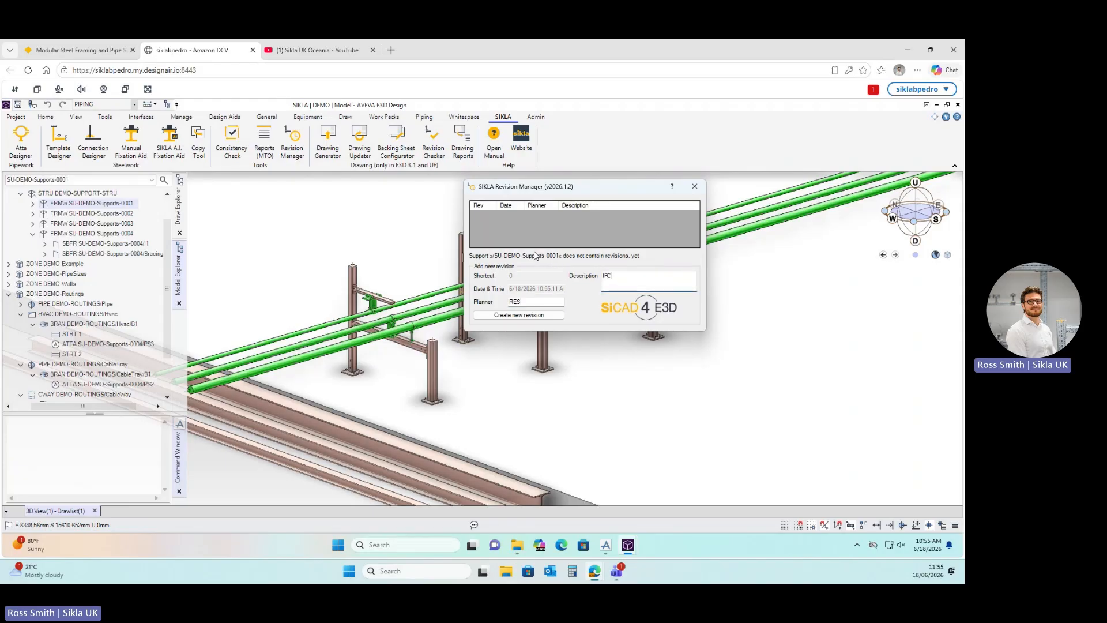
{"action": "left_click", "coordinate": [532, 315]}
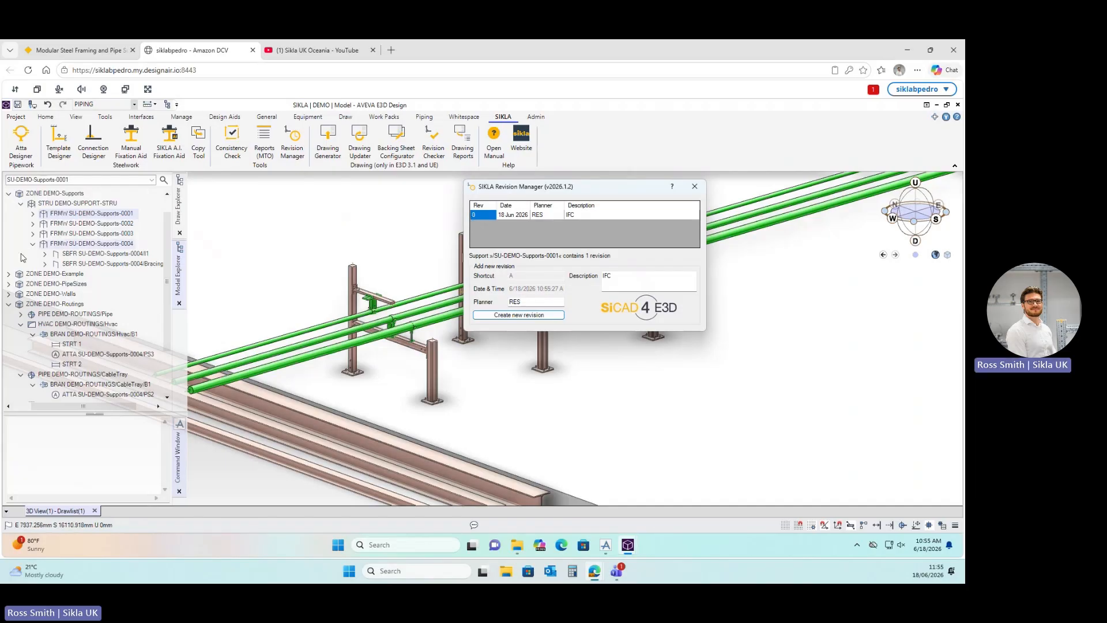
Expand the SU-DEMO-Supports-0001 frame in the model tree, close Revision Manager and reopen the Drawing Generator.
{"action": "left_click", "coordinate": [34, 214]}
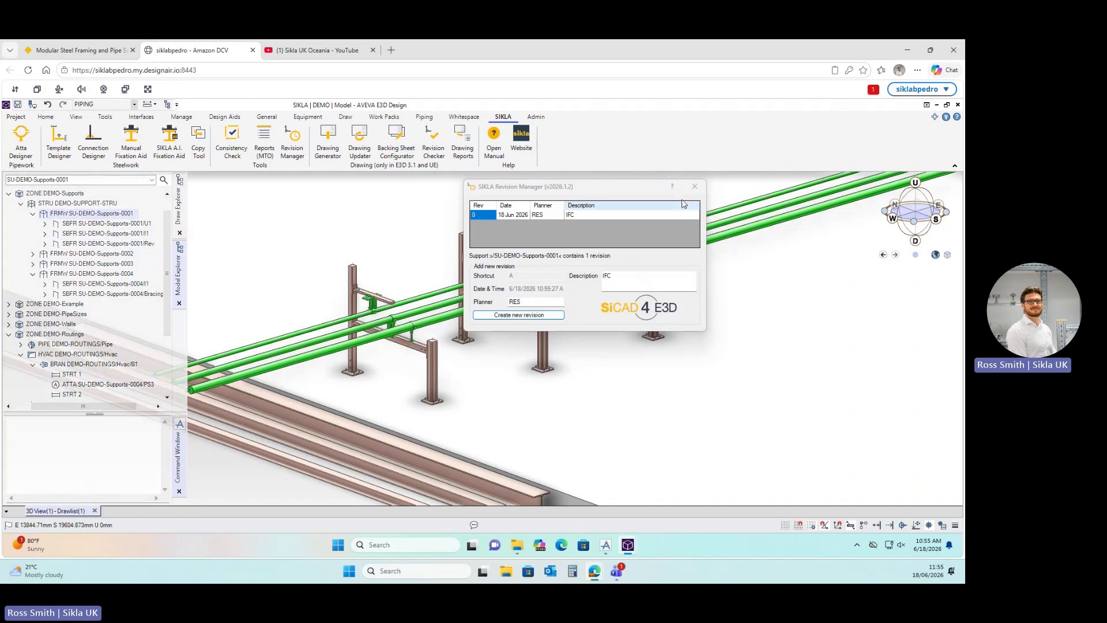
{"action": "left_click", "coordinate": [694, 187]}
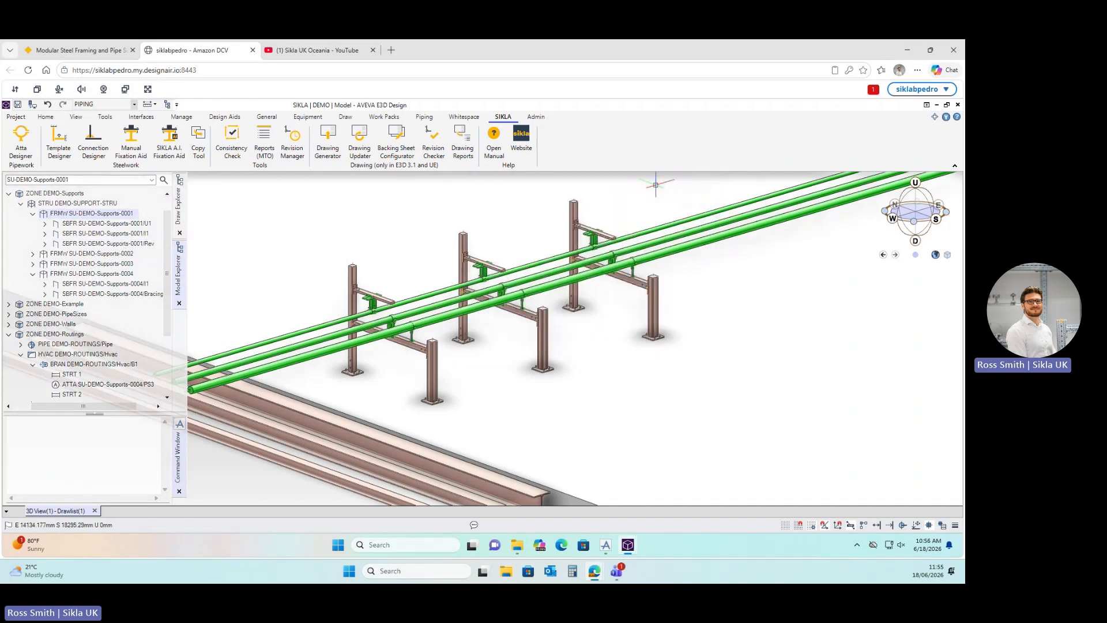
{"action": "left_click", "coordinate": [331, 139]}
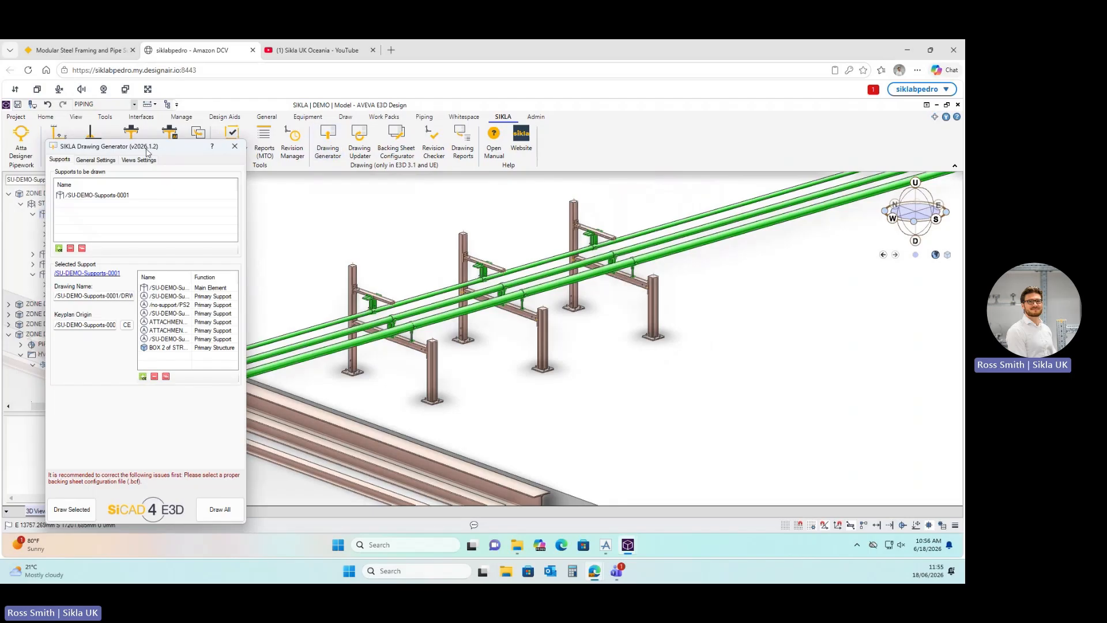
Display the generator's Views Settings, showing the Front, Side, Down and Auto views enabled.
{"action": "mouse_move", "coordinate": [148, 149]}
{"action": "left_mouse_down"}
{"action": "mouse_move", "coordinate": [590, 156]}
{"action": "mouse_move", "coordinate": [543, 153]}
{"action": "left_mouse_up"}
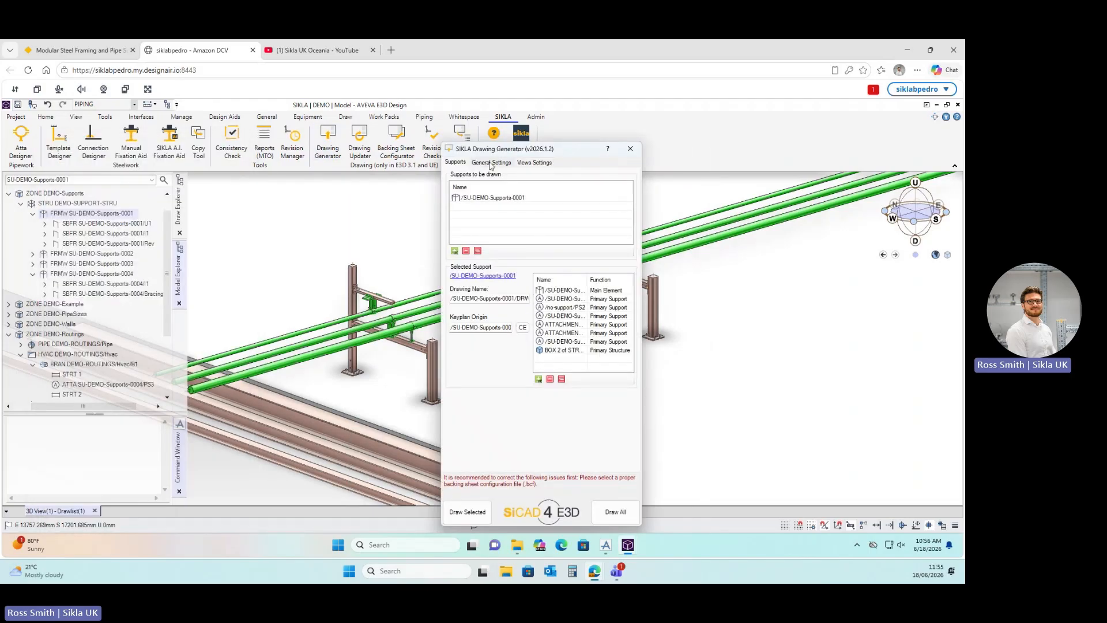
{"action": "left_click", "coordinate": [490, 162]}
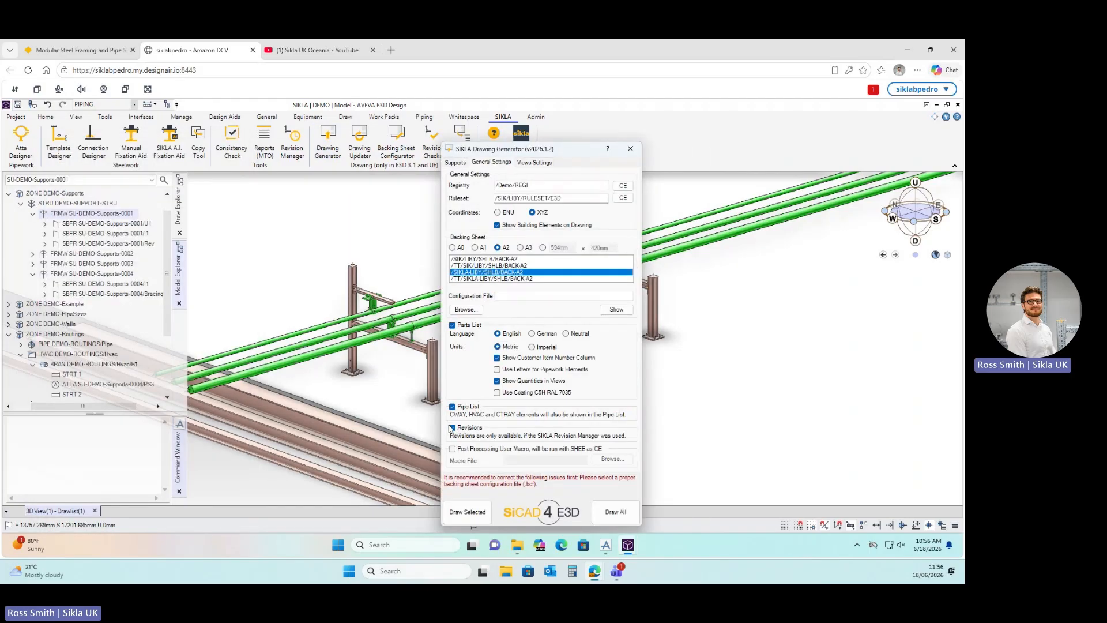
{"action": "left_click", "coordinate": [535, 163]}
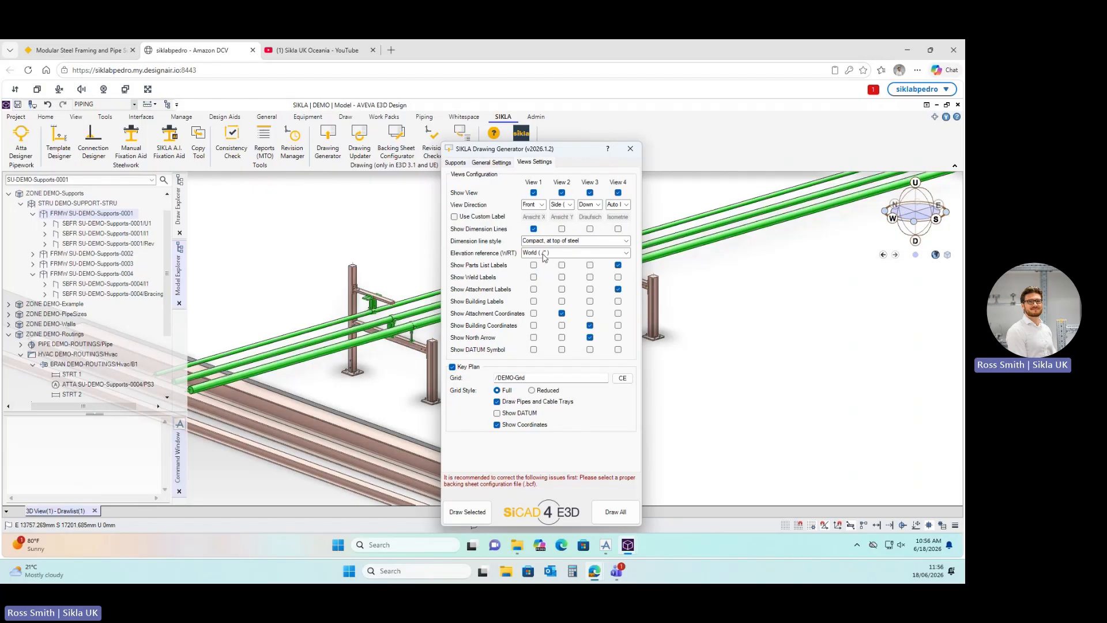
{"action": "left_click", "coordinate": [543, 205]}
{"action": "left_click", "coordinate": [506, 198]}
{"action": "left_click", "coordinate": [629, 243]}
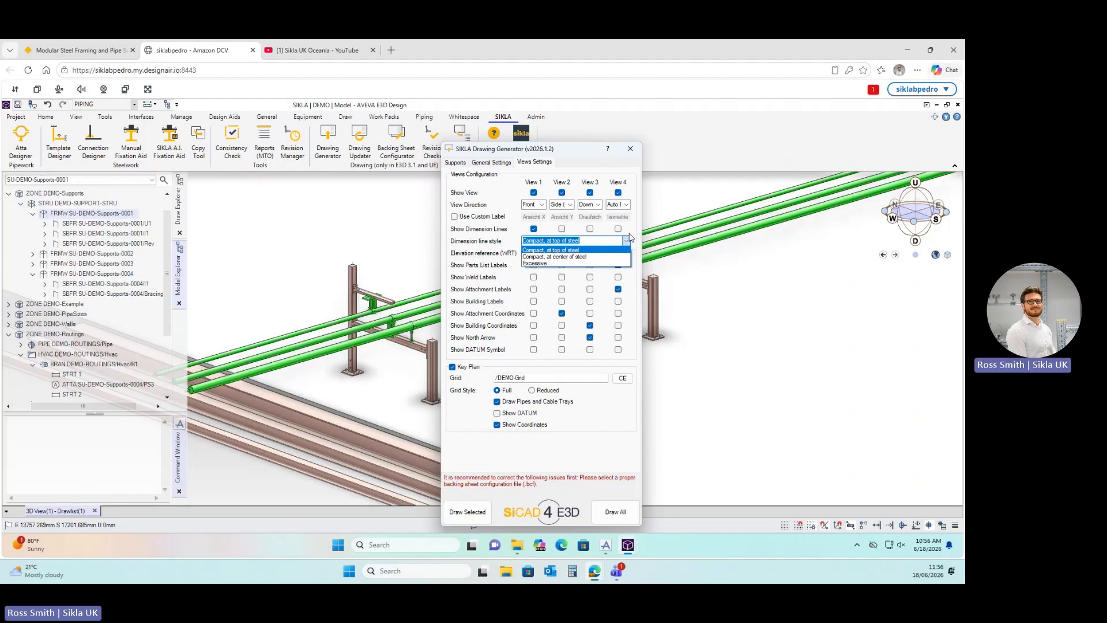
{"action": "left_click", "coordinate": [629, 239]}
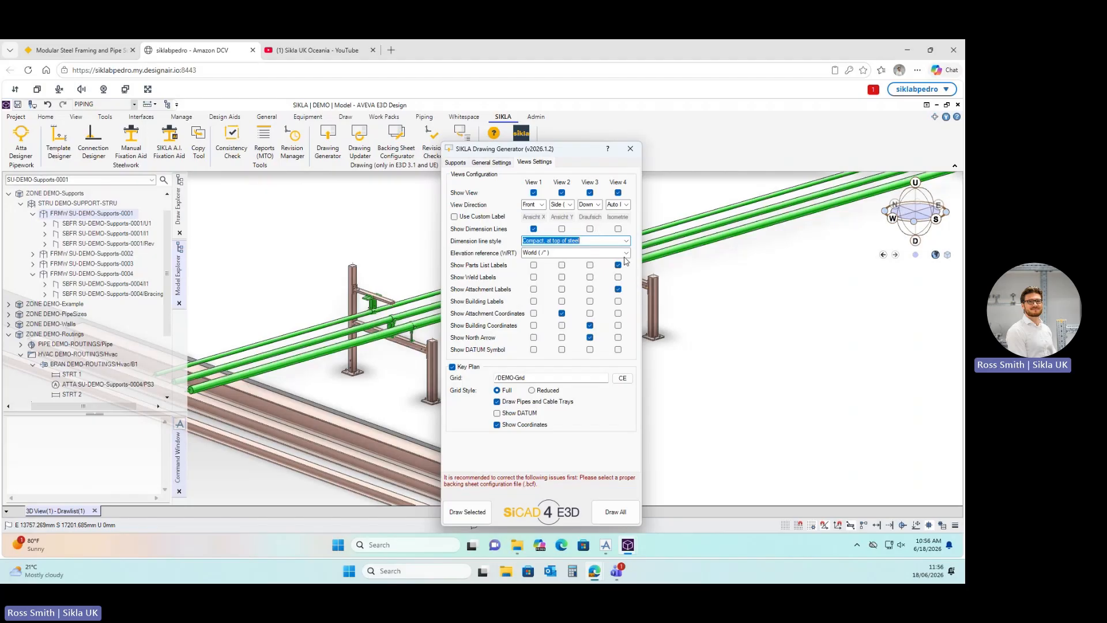
{"action": "left_click", "coordinate": [618, 290]}
Generate the A2 drawing SU-DEMO-Supports-0001/DRWG/S1 with Draw Selected.
{"action": "left_click", "coordinate": [469, 512]}
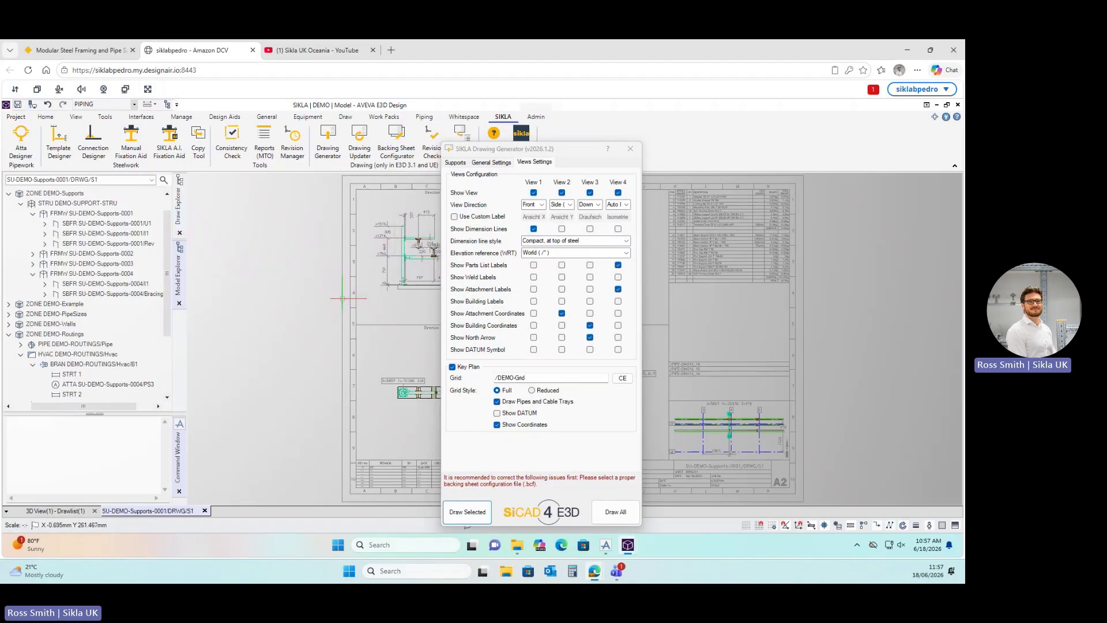
{"action": "left_click", "coordinate": [634, 152]}
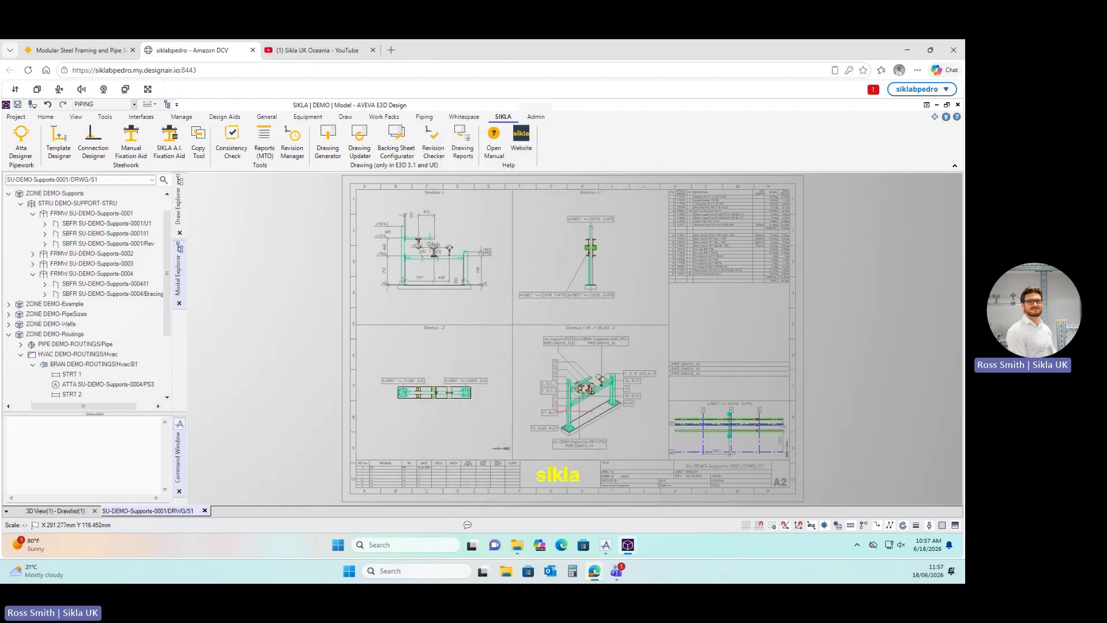
{"action": "scroll", "coordinate": [428, 252], "scroll_direction": "up", "scroll_amount": 3}
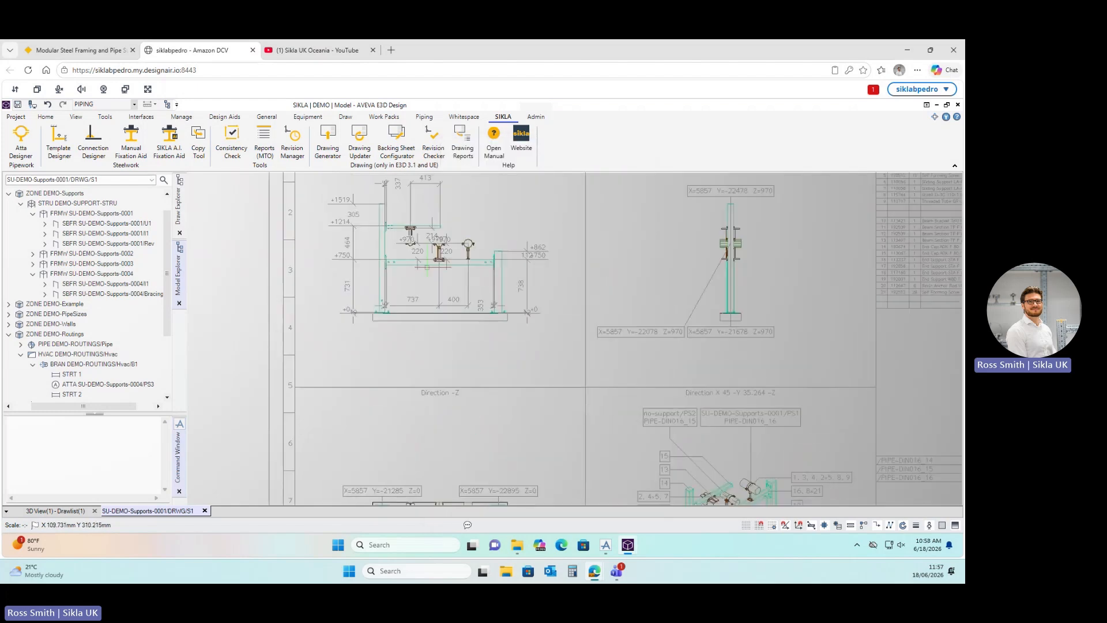
{"action": "scroll", "coordinate": [427, 271], "scroll_direction": "down", "scroll_amount": 3}
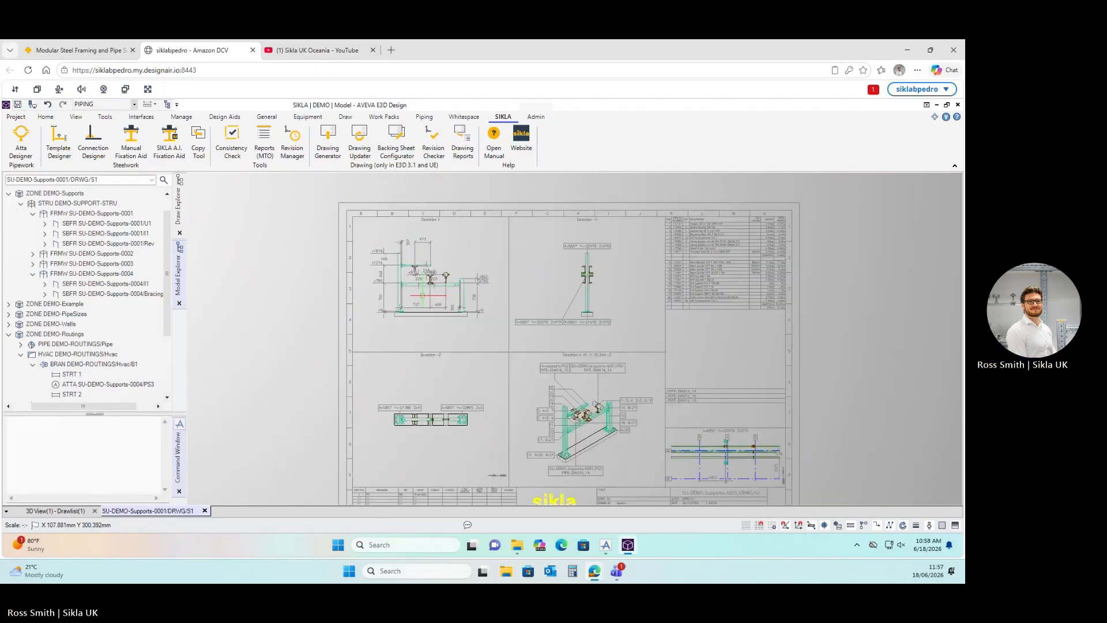
{"action": "scroll", "coordinate": [431, 320], "scroll_direction": "down", "scroll_amount": 2}
{"action": "scroll", "coordinate": [615, 479], "scroll_direction": "up", "scroll_amount": 3}
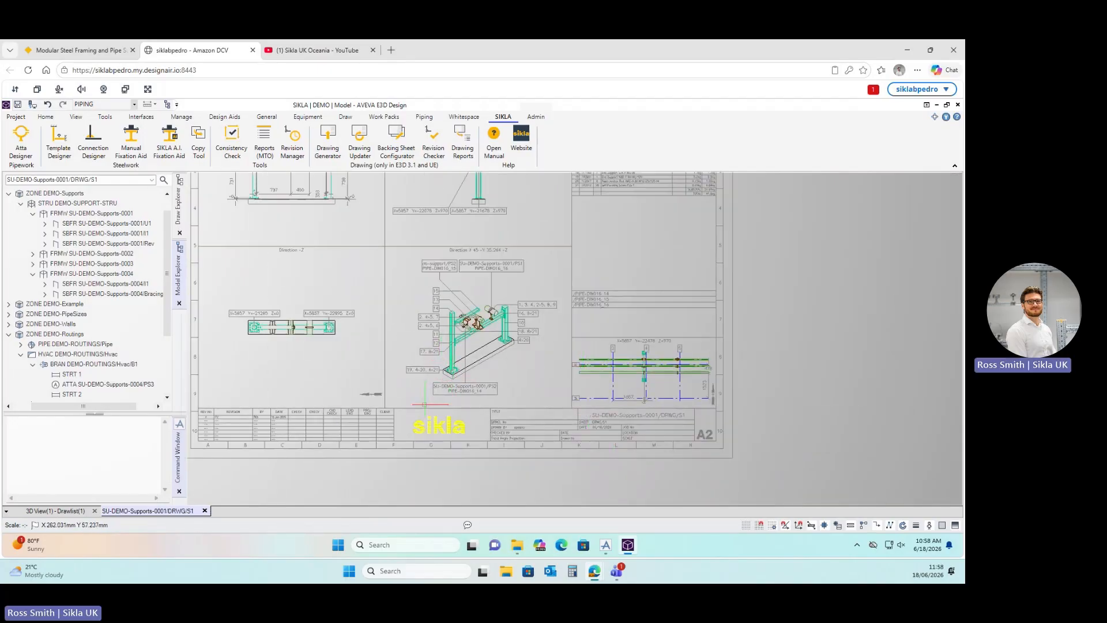
{"action": "scroll", "coordinate": [337, 448], "scroll_direction": "up", "scroll_amount": 2}
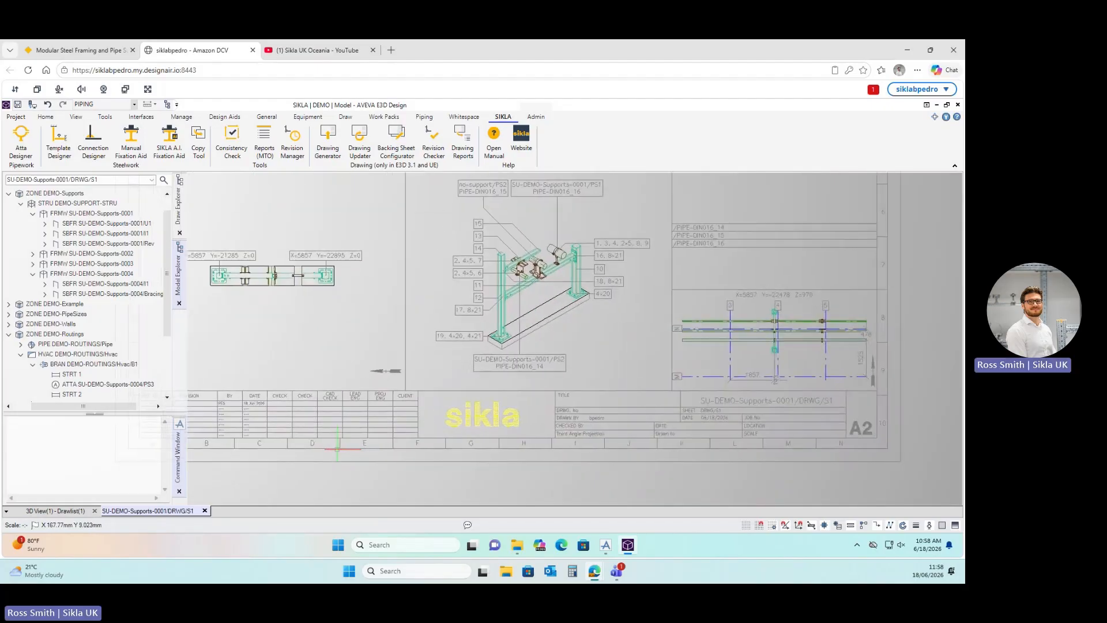
{"action": "scroll", "coordinate": [338, 424], "scroll_direction": "up", "scroll_amount": 2}
{"action": "mouse_move", "coordinate": [316, 409]}
{"action": "middle_mouse_down"}
{"action": "mouse_move", "coordinate": [335, 397]}
{"action": "mouse_move", "coordinate": [489, 375]}
{"action": "middle_mouse_up"}
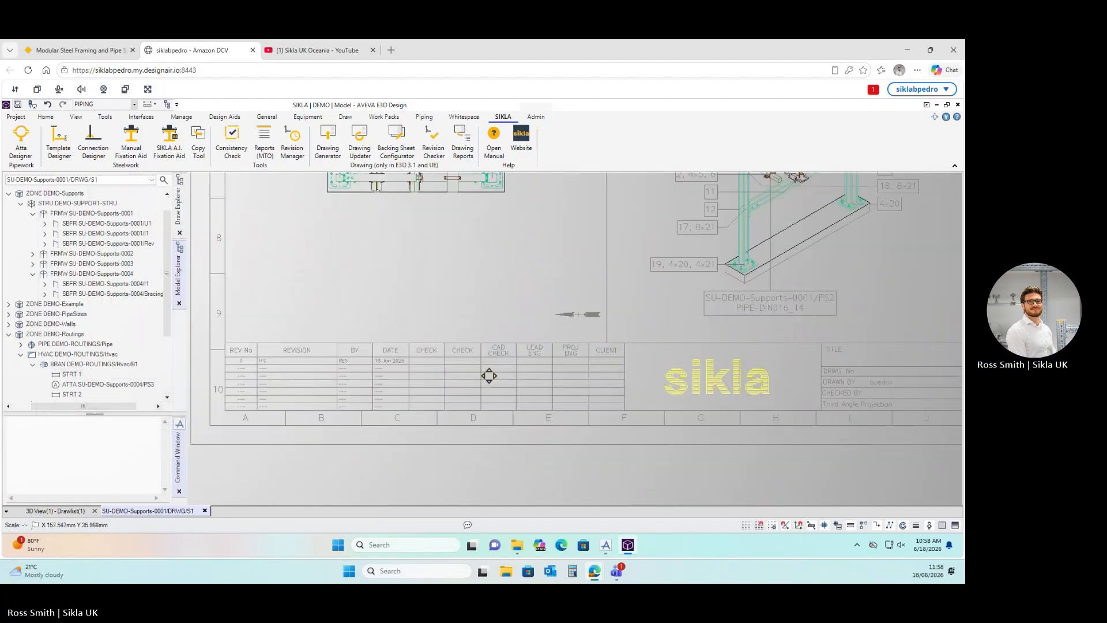
{"action": "scroll", "coordinate": [225, 358], "scroll_direction": "up", "scroll_amount": 2}
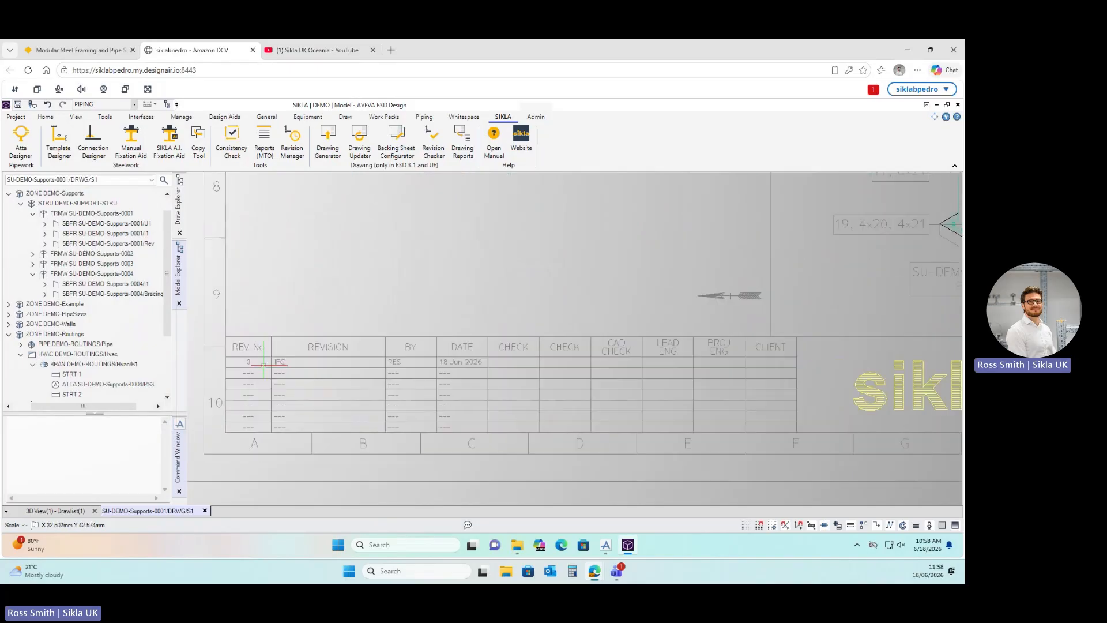
{"action": "scroll", "coordinate": [263, 364], "scroll_direction": "up", "scroll_amount": 2}
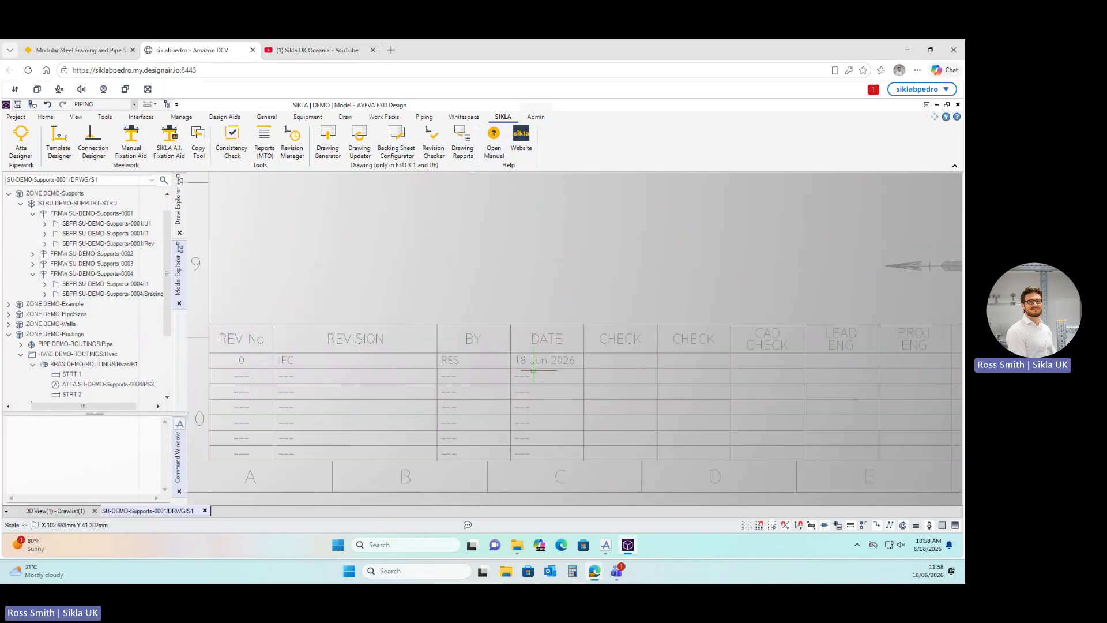
{"action": "scroll", "coordinate": [533, 369], "scroll_direction": "down", "scroll_amount": 3}
{"action": "middle_click_drag", "start_coordinate": [726, 360], "coordinate": [337, 383]}
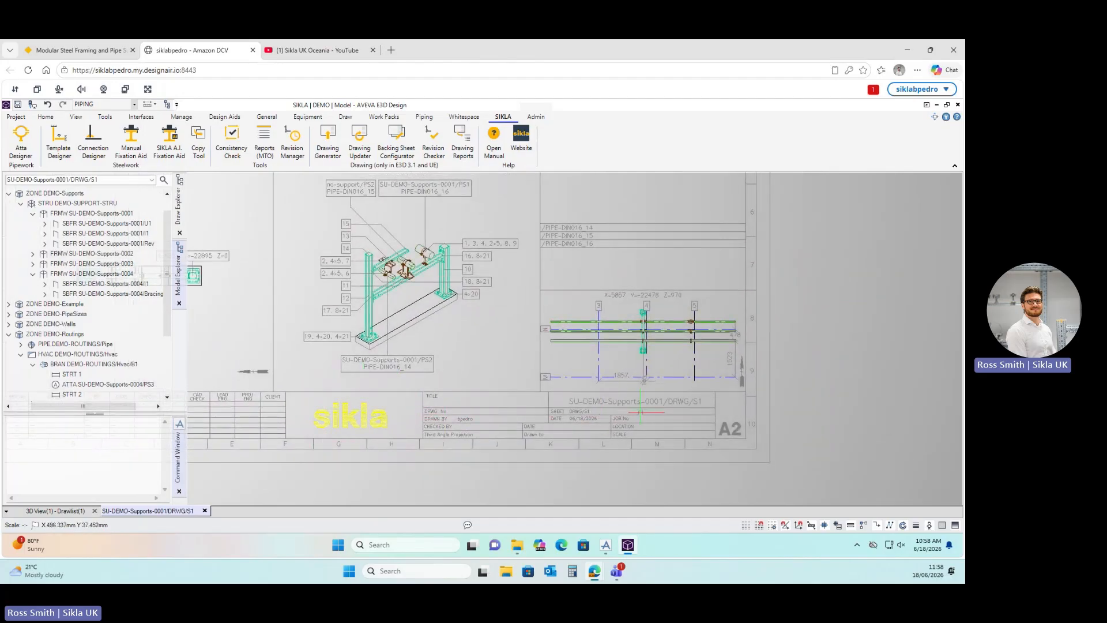
{"action": "middle_click_drag", "start_coordinate": [724, 368], "coordinate": [670, 396]}
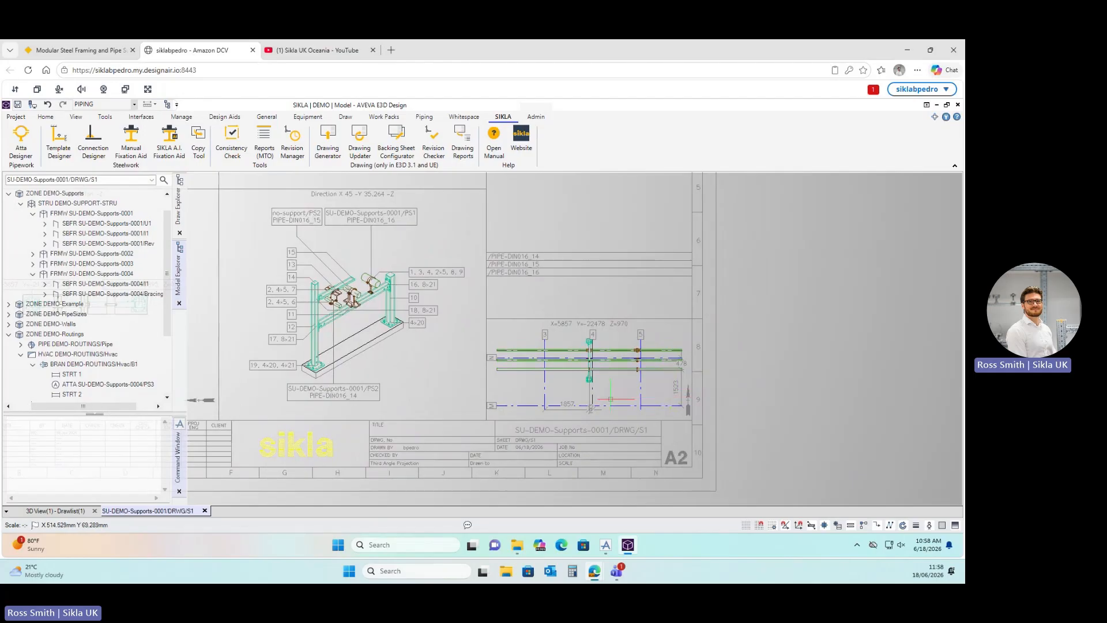
{"action": "scroll", "coordinate": [610, 399], "scroll_direction": "up", "scroll_amount": 5}
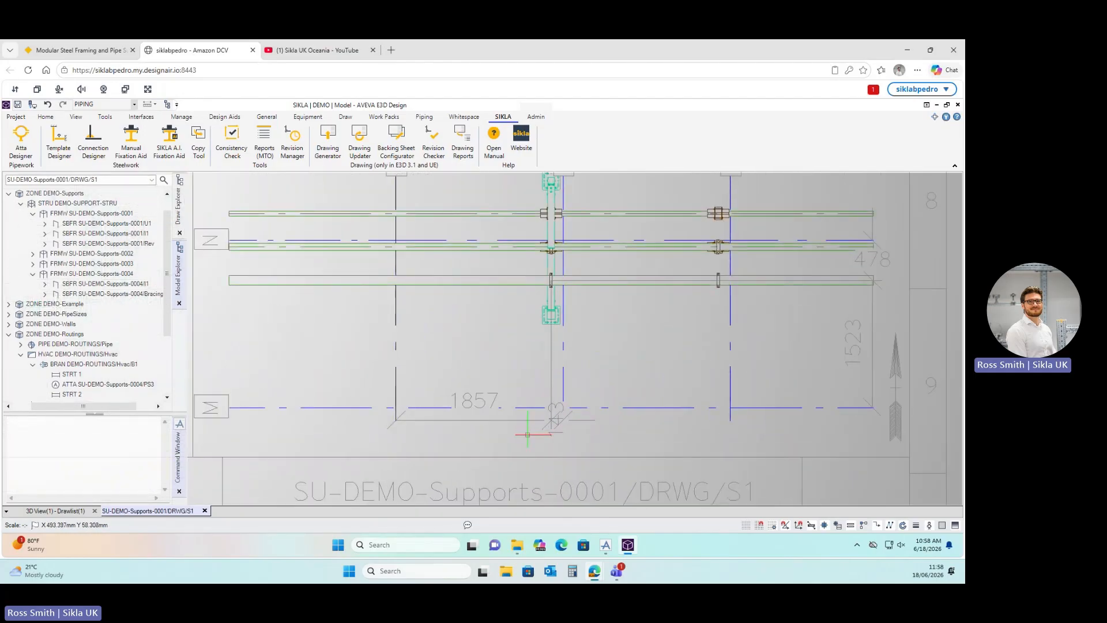
{"action": "scroll", "coordinate": [527, 434], "scroll_direction": "down", "scroll_amount": 6}
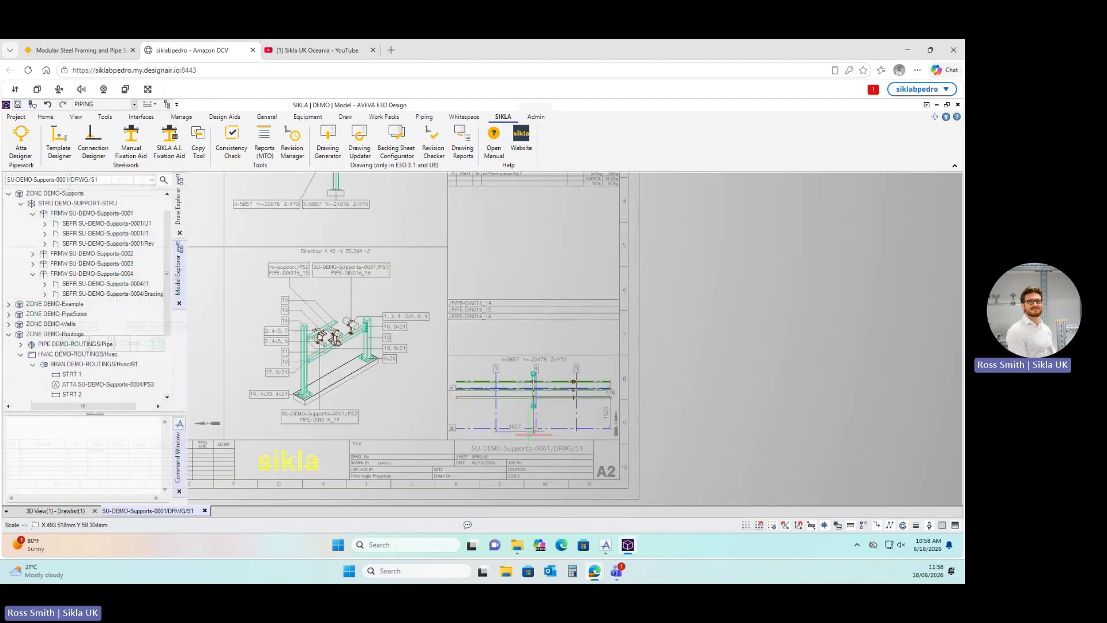
{"action": "mouse_move", "coordinate": [405, 328]}
{"action": "middle_mouse_down"}
{"action": "mouse_move", "coordinate": [469, 329]}
{"action": "mouse_move", "coordinate": [494, 316]}
{"action": "mouse_move", "coordinate": [569, 373]}
{"action": "middle_mouse_up"}
{"action": "scroll", "coordinate": [569, 372], "scroll_direction": "down", "scroll_amount": 2}
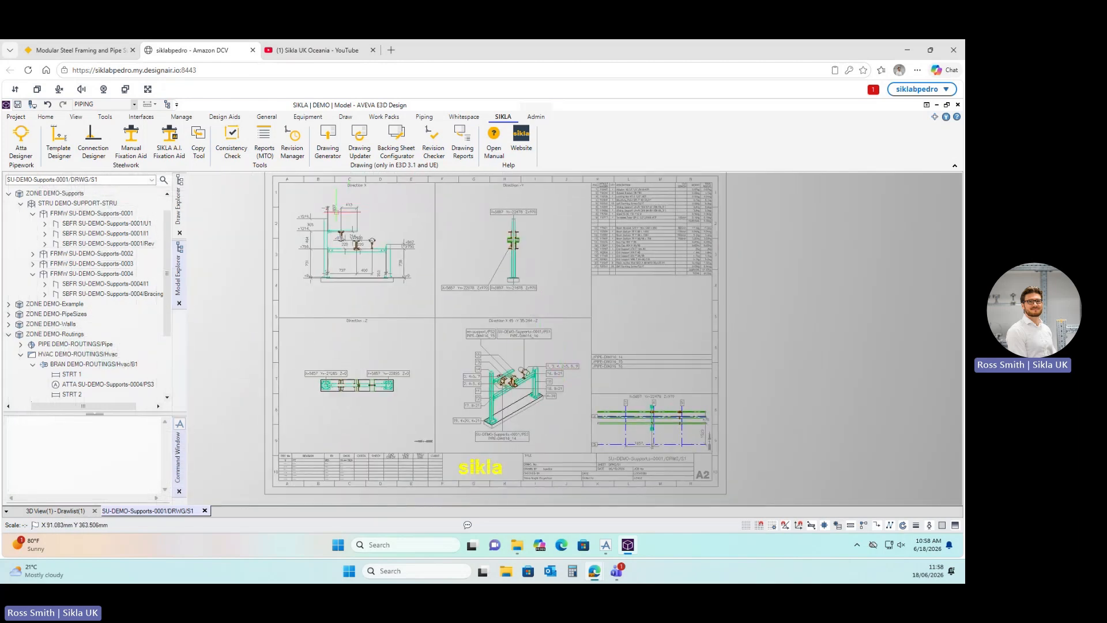
{"action": "scroll", "coordinate": [495, 331], "scroll_direction": "up", "scroll_amount": 3}
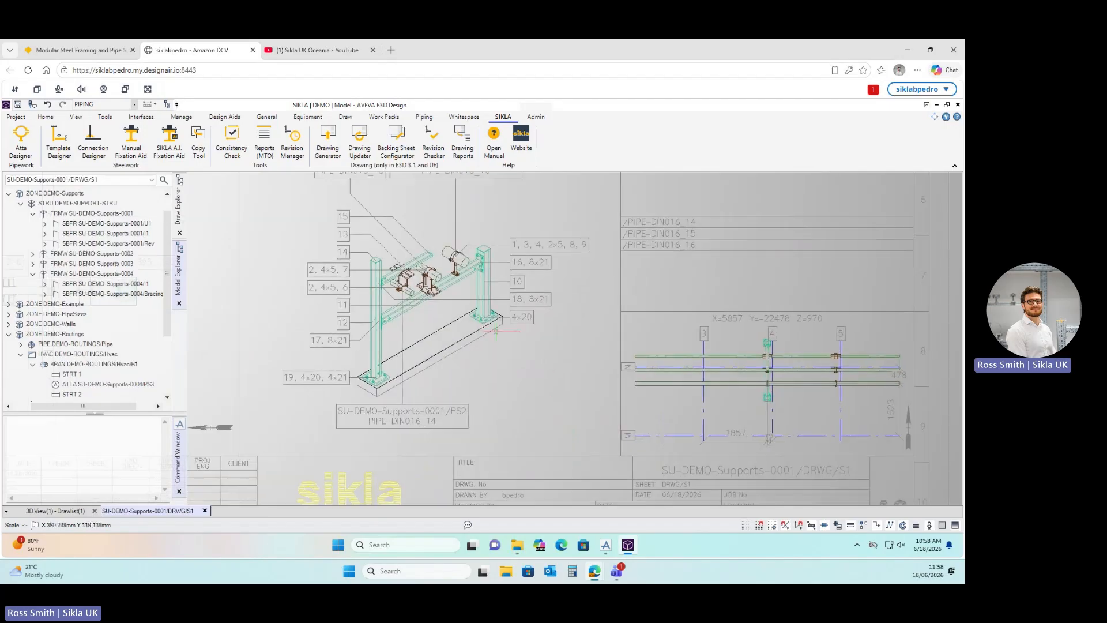
{"action": "middle_click_drag", "start_coordinate": [536, 358], "coordinate": [480, 437]}
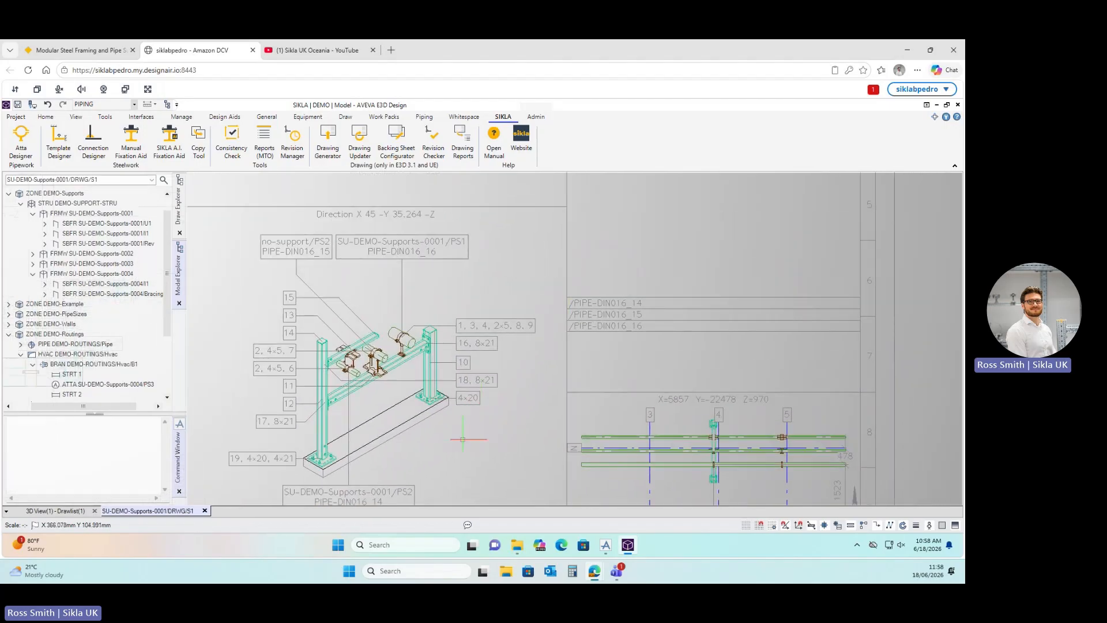
{"action": "scroll", "coordinate": [290, 443], "scroll_direction": "up", "scroll_amount": 4}
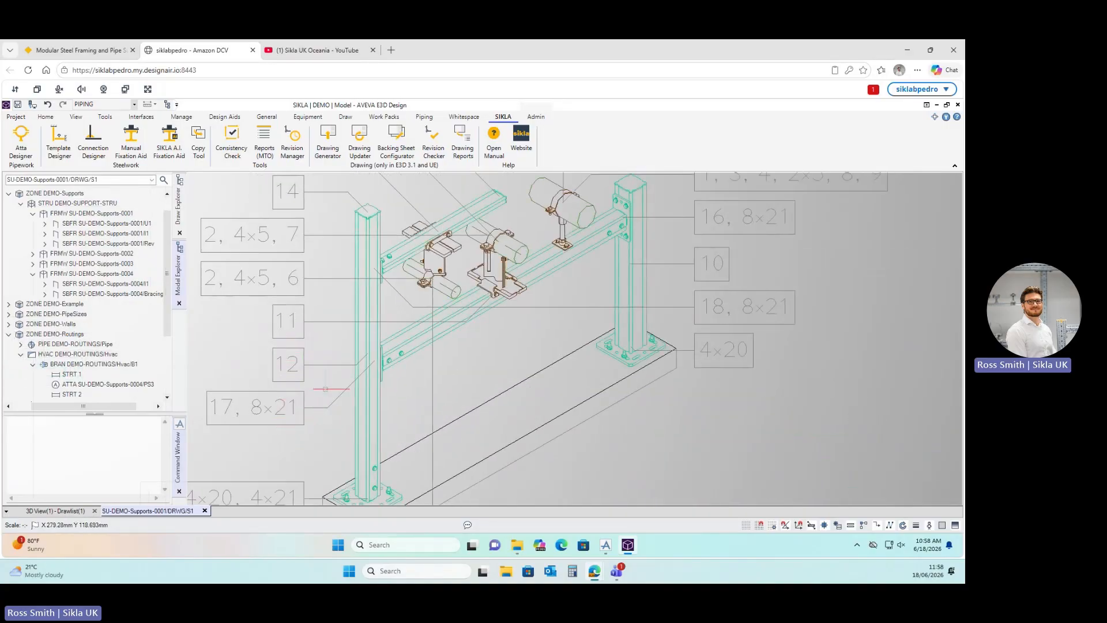
{"action": "scroll", "coordinate": [524, 410], "scroll_direction": "down", "scroll_amount": 6}
{"action": "mouse_move", "coordinate": [640, 312]}
{"action": "middle_mouse_down"}
{"action": "mouse_move", "coordinate": [410, 480]}
{"action": "mouse_move", "coordinate": [383, 440]}
{"action": "middle_mouse_up"}
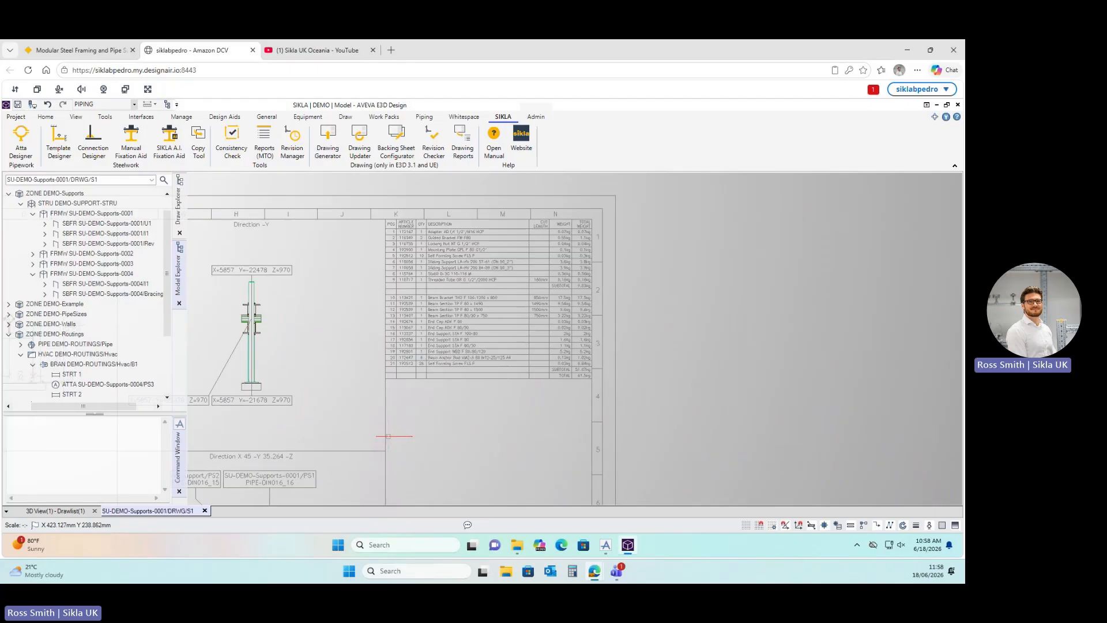
{"action": "scroll", "coordinate": [427, 292], "scroll_direction": "up", "scroll_amount": 2}
{"action": "scroll", "coordinate": [416, 340], "scroll_direction": "up", "scroll_amount": 2}
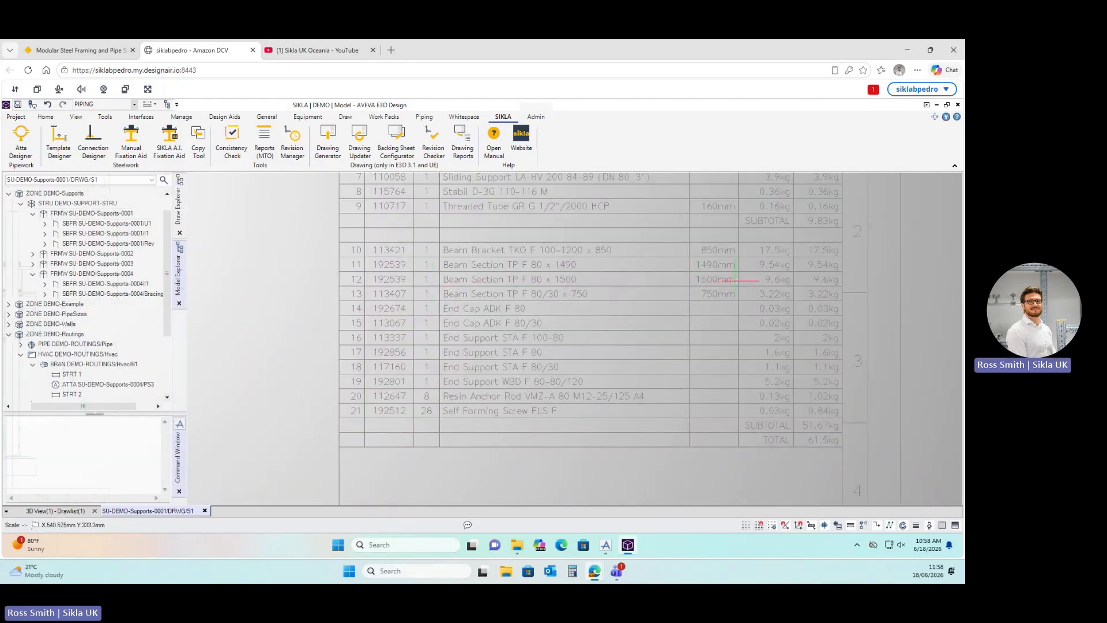
{"action": "scroll", "coordinate": [617, 326], "scroll_direction": "down", "scroll_amount": 3}
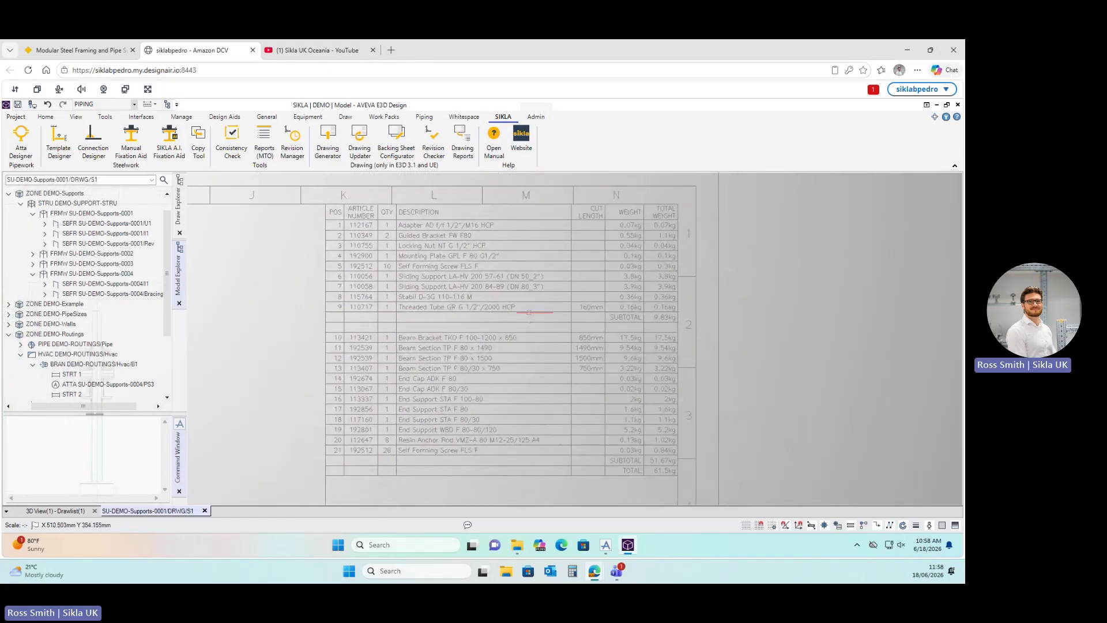
{"action": "middle_click_drag", "start_coordinate": [523, 311], "coordinate": [499, 294]}
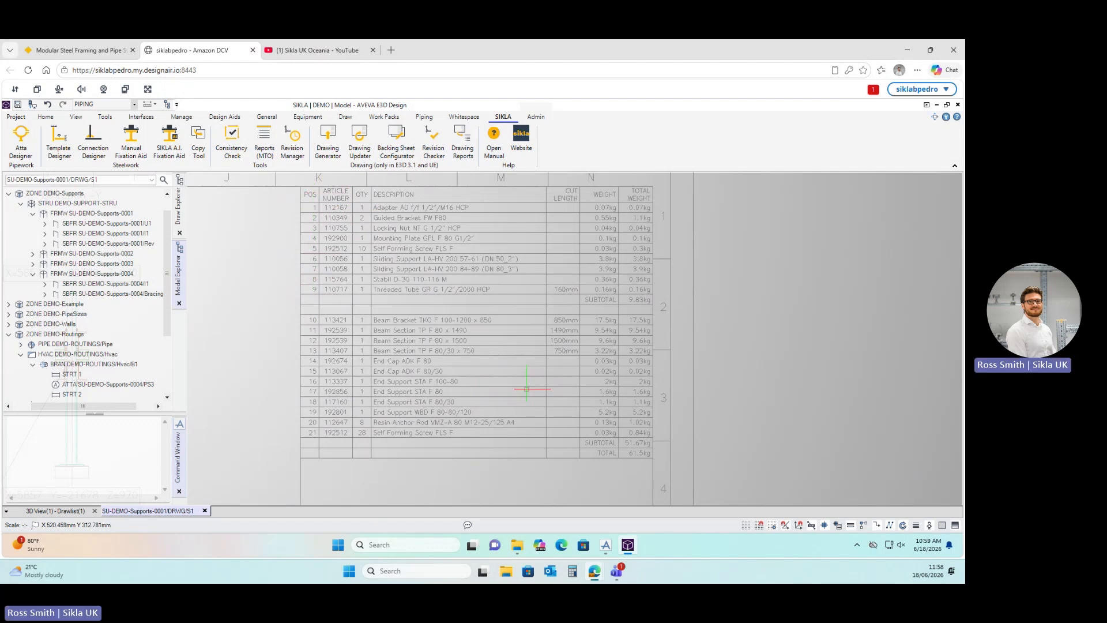
{"action": "scroll", "coordinate": [565, 367], "scroll_direction": "down", "scroll_amount": 1}
{"action": "mouse_move", "coordinate": [565, 367]}
{"action": "middle_mouse_down"}
{"action": "mouse_move", "coordinate": [485, 327]}
{"action": "mouse_move", "coordinate": [410, 344]}
{"action": "mouse_move", "coordinate": [473, 318]}
{"action": "middle_mouse_up"}
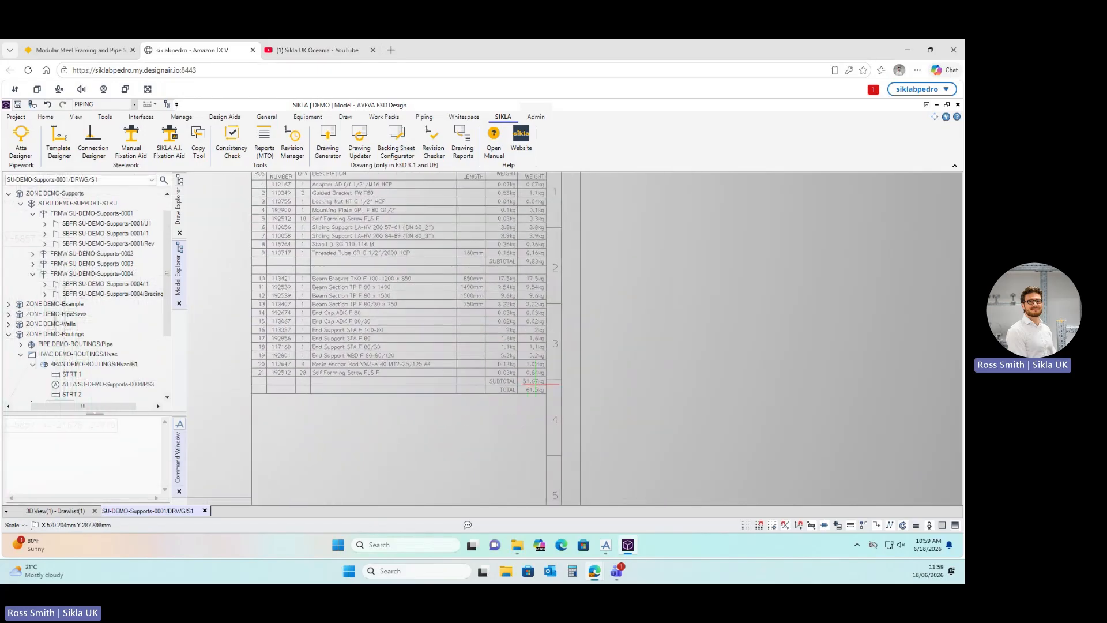
{"action": "scroll", "coordinate": [530, 403], "scroll_direction": "up", "scroll_amount": 3}
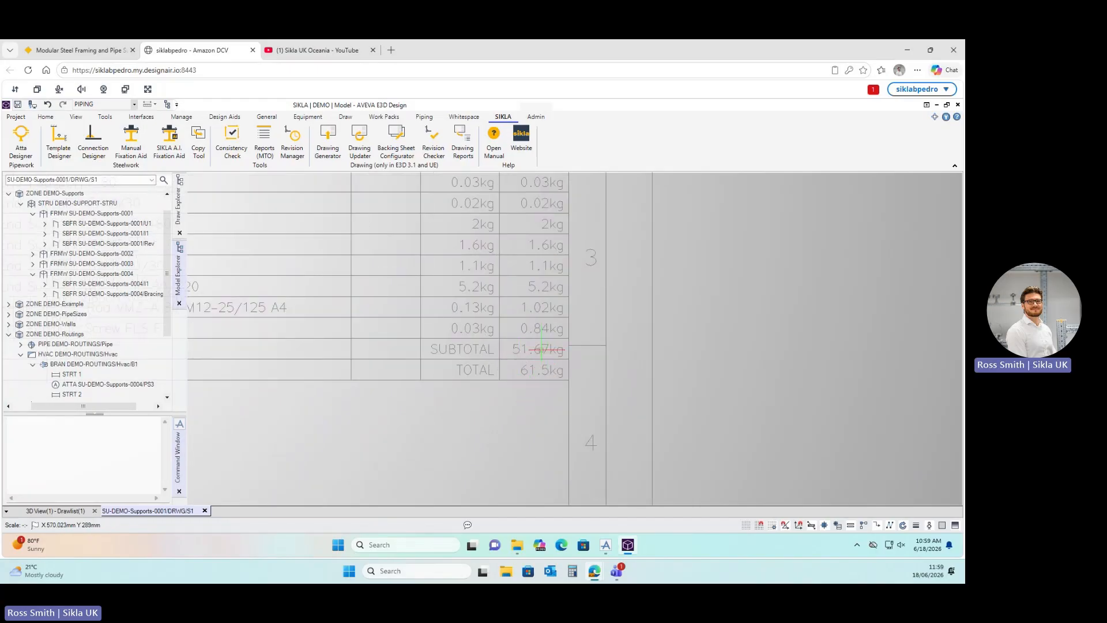
{"action": "scroll", "coordinate": [539, 378], "scroll_direction": "down", "scroll_amount": 4}
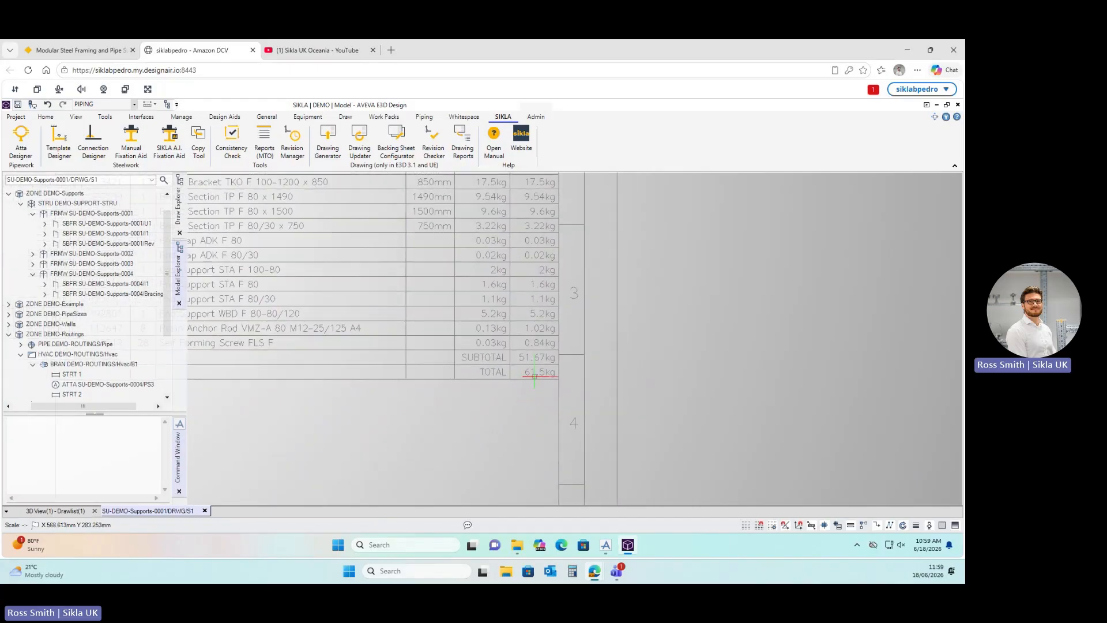
{"action": "middle_click_drag", "start_coordinate": [524, 266], "coordinate": [519, 336]}
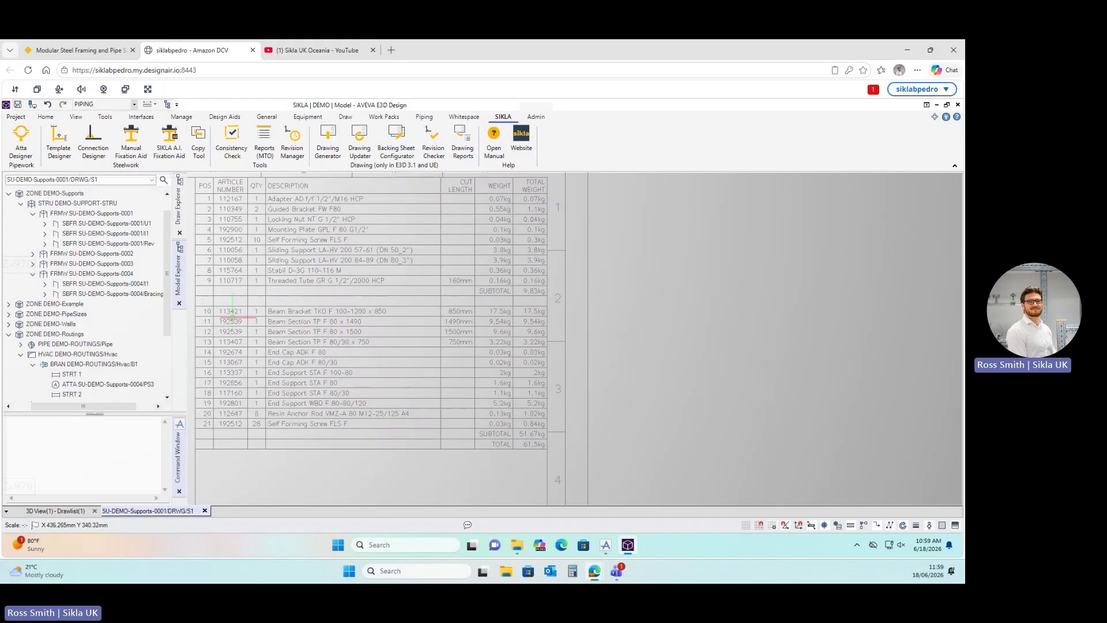
{"action": "scroll", "coordinate": [253, 314], "scroll_direction": "up", "scroll_amount": 2}
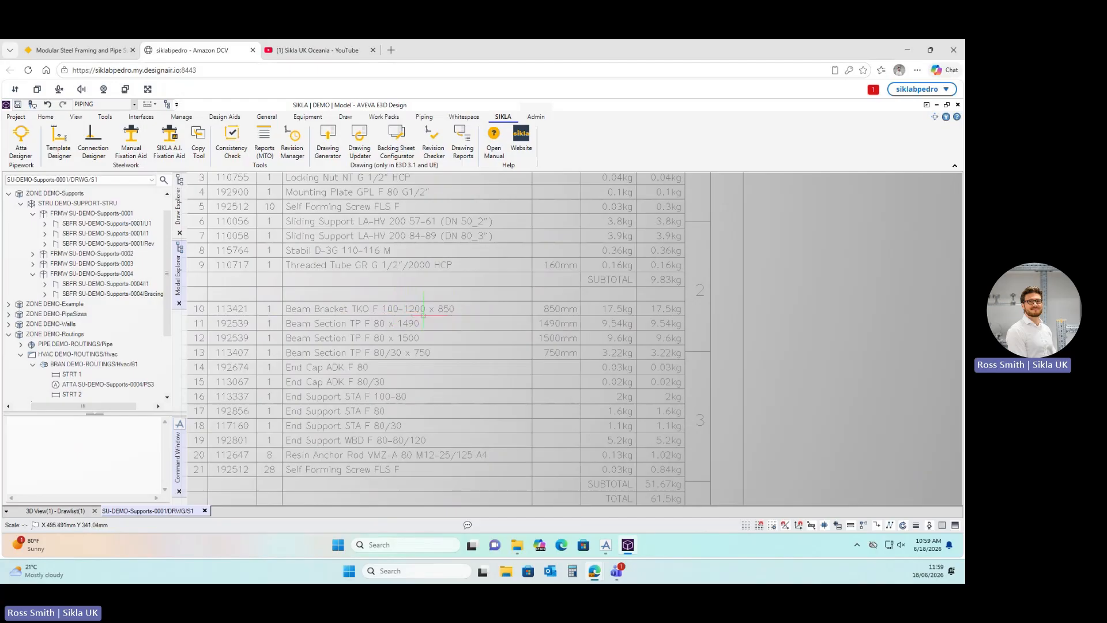
{"action": "scroll", "coordinate": [423, 315], "scroll_direction": "down", "scroll_amount": 2}
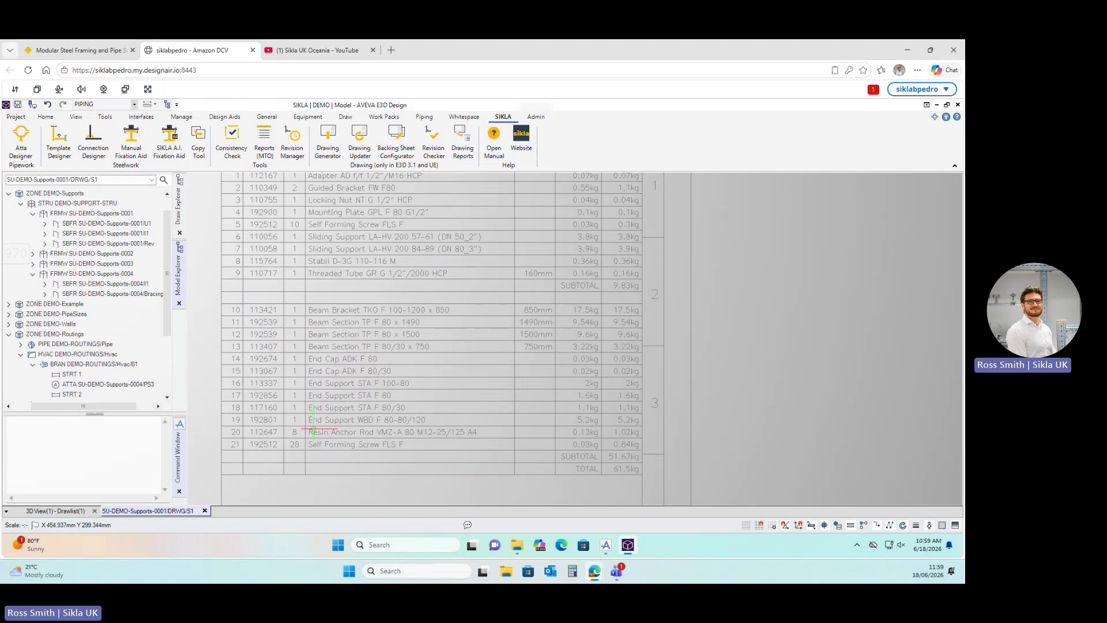
{"action": "scroll", "coordinate": [311, 430], "scroll_direction": "up", "scroll_amount": 2}
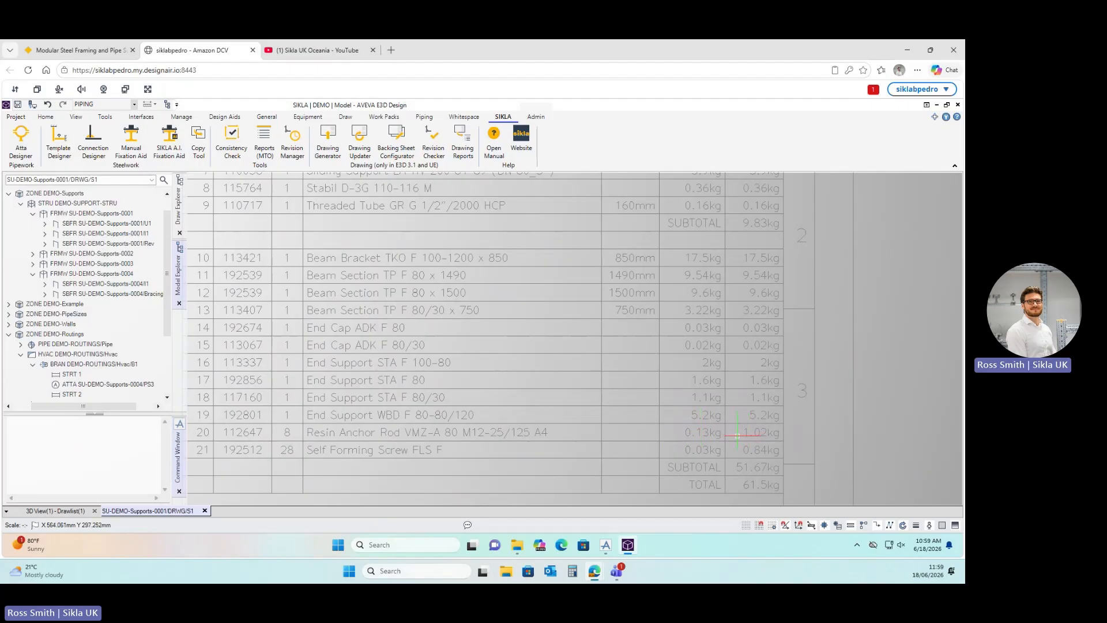
{"action": "scroll", "coordinate": [606, 403], "scroll_direction": "down", "scroll_amount": 8}
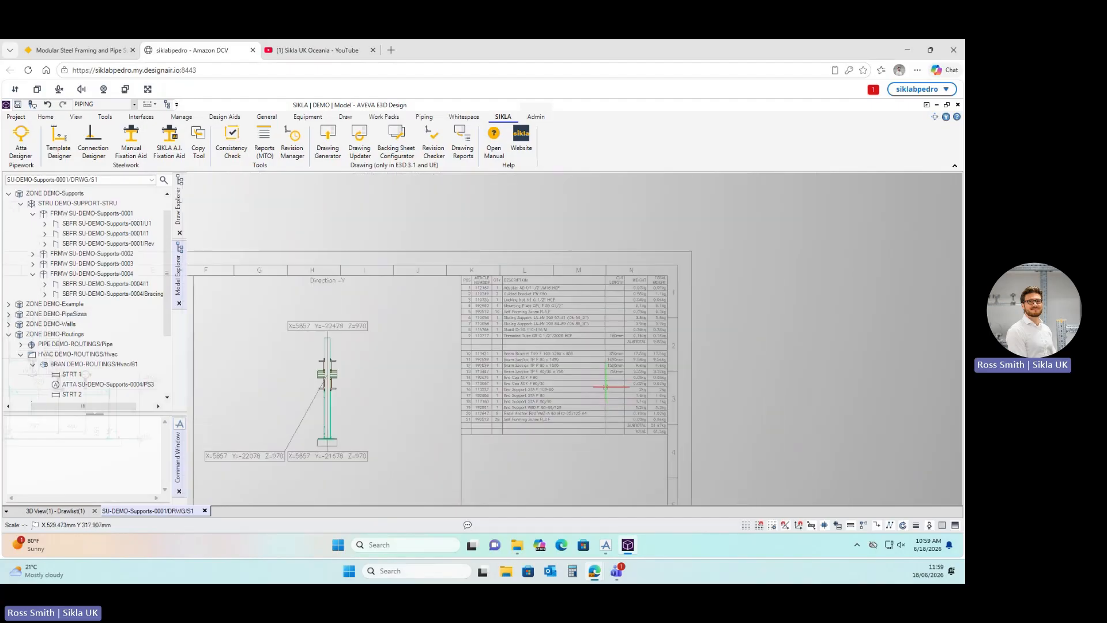
{"action": "mouse_move", "coordinate": [486, 397]}
{"action": "middle_mouse_down"}
{"action": "mouse_move", "coordinate": [496, 301]}
{"action": "mouse_move", "coordinate": [586, 264]}
{"action": "mouse_move", "coordinate": [598, 274]}
{"action": "middle_mouse_up"}
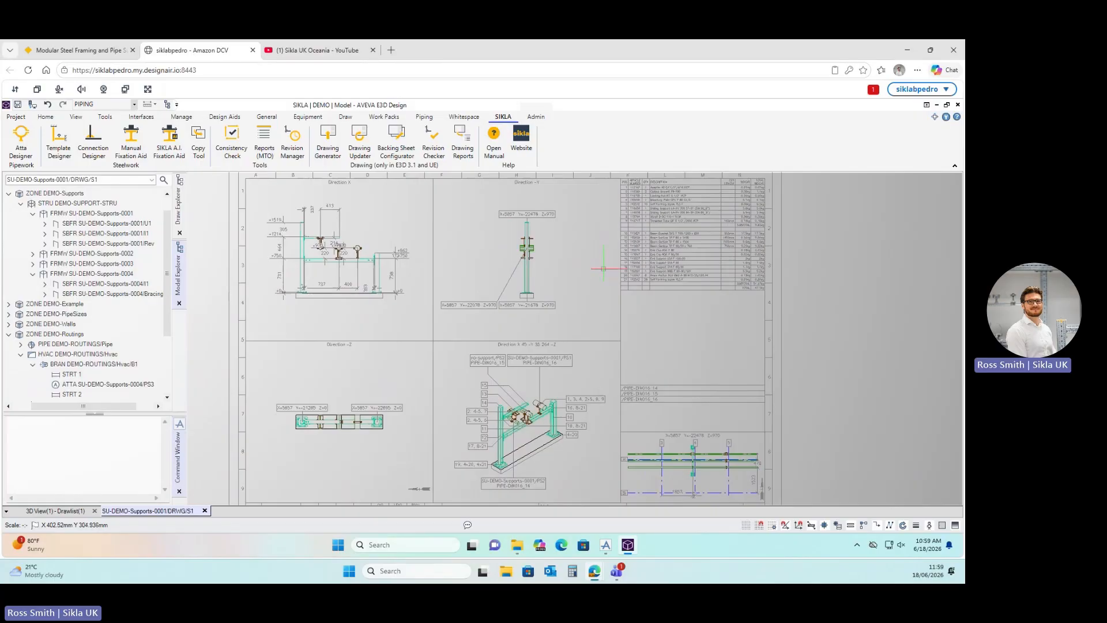
{"action": "scroll", "coordinate": [561, 327], "scroll_direction": "down", "scroll_amount": 1}
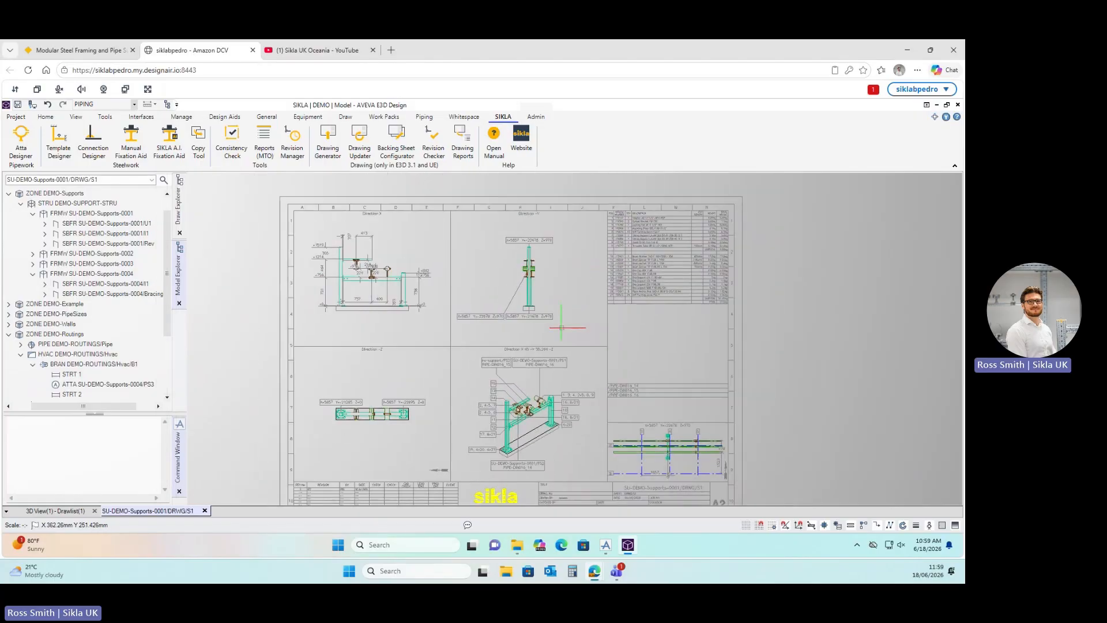
{"action": "scroll", "coordinate": [547, 311], "scroll_direction": "down", "scroll_amount": 1}
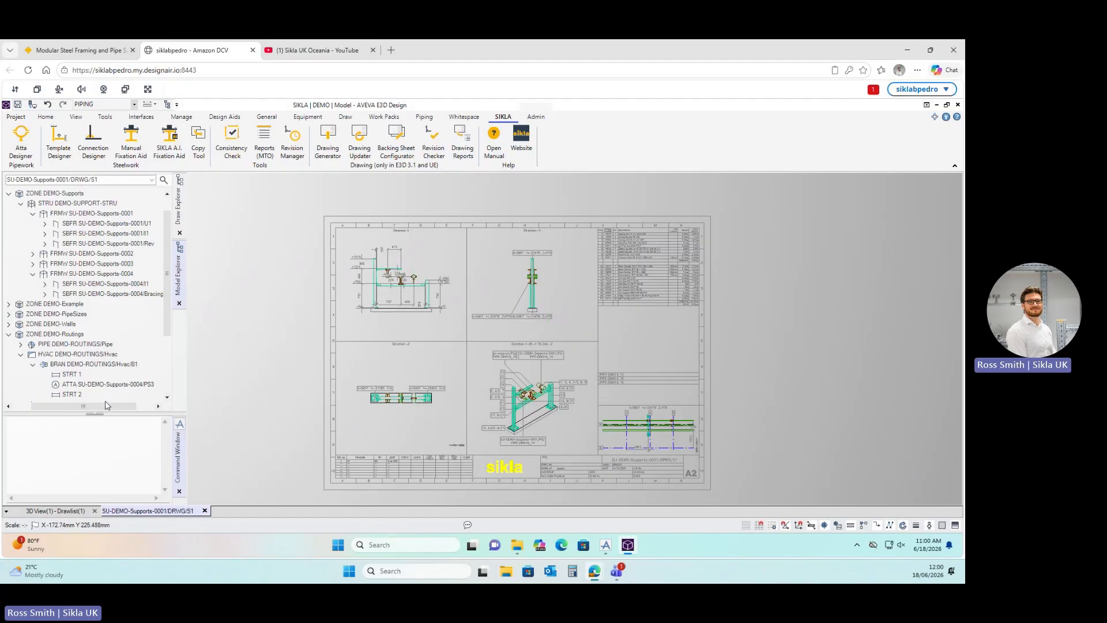
Return to the 3D View and zoom to review the three-pipe run on its portal-frame supports.
{"action": "left_click", "coordinate": [62, 511]}
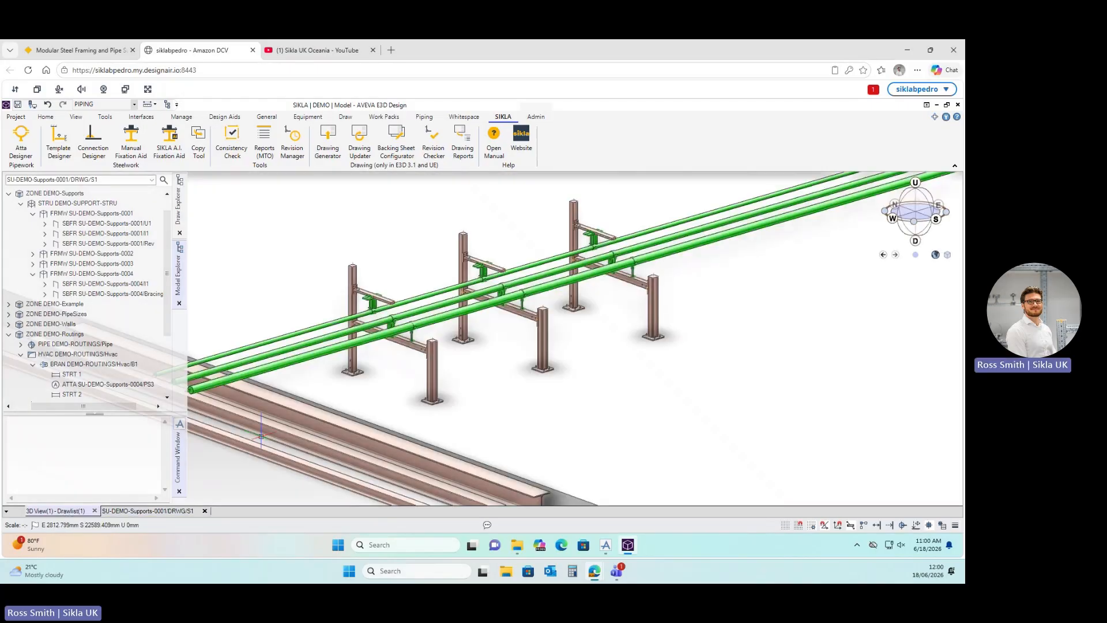
{"action": "scroll", "coordinate": [433, 410], "scroll_direction": "up", "scroll_amount": 6}
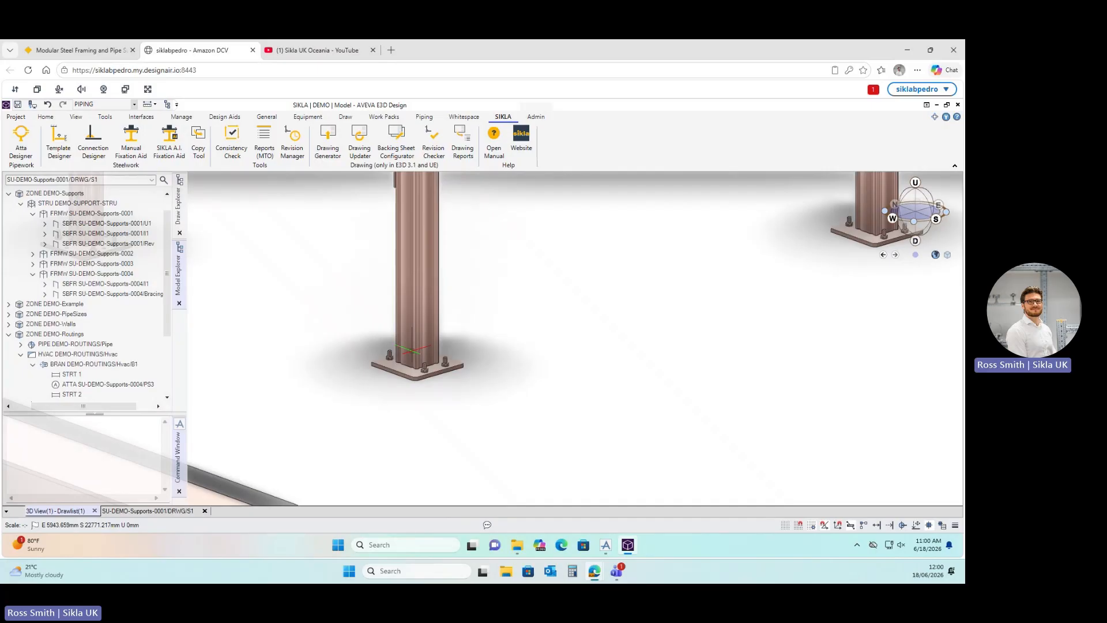
{"action": "scroll", "coordinate": [452, 380], "scroll_direction": "down", "scroll_amount": 7}
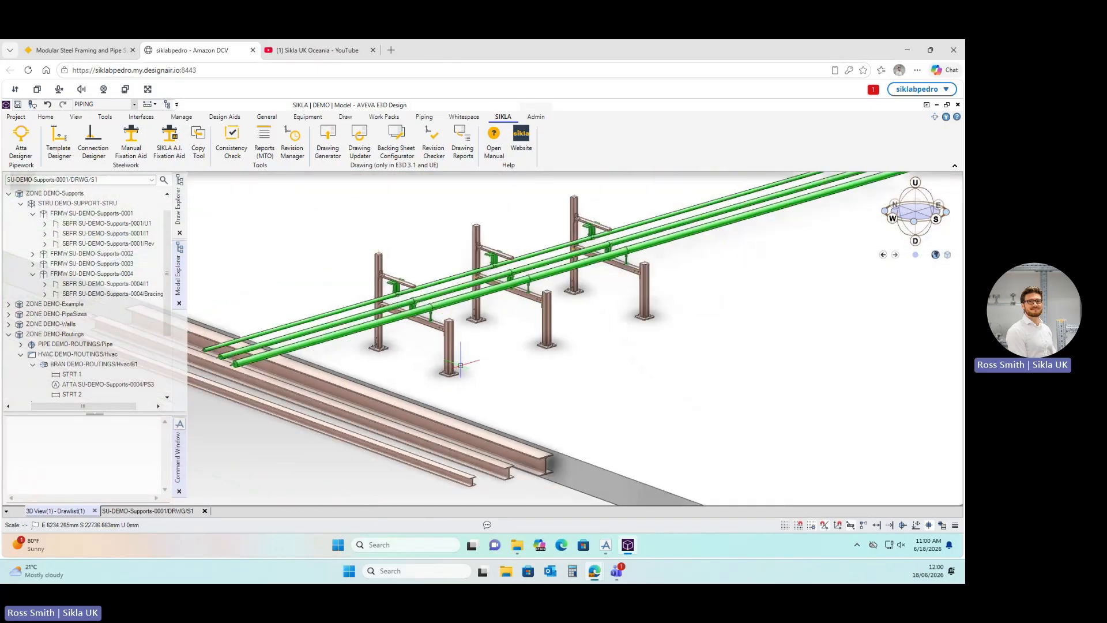
{"action": "scroll", "coordinate": [461, 365], "scroll_direction": "down", "scroll_amount": 2}
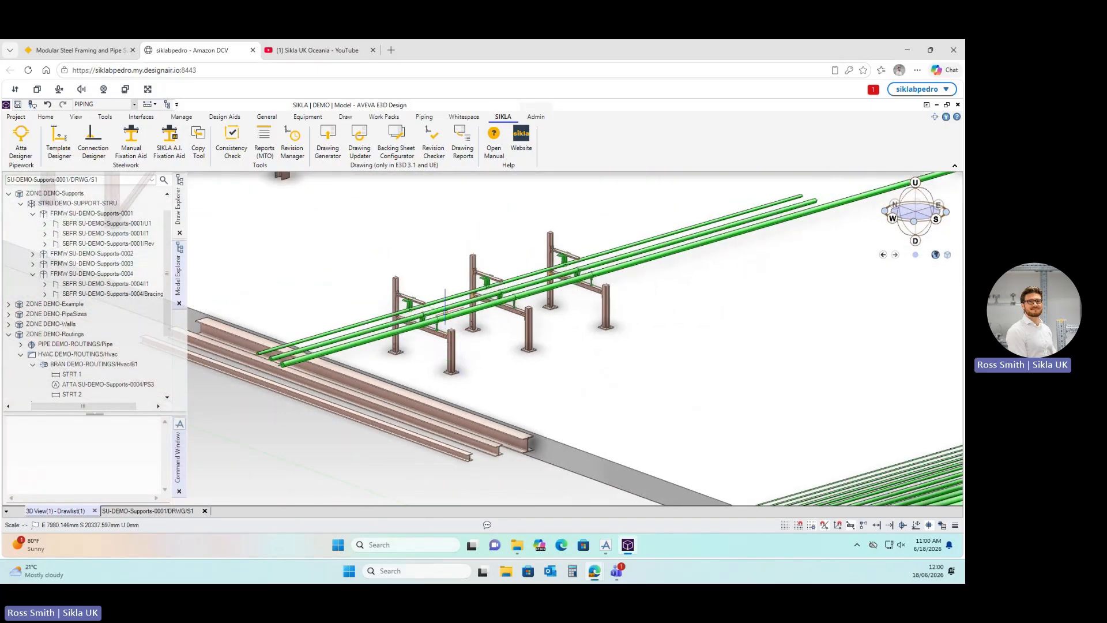
{"action": "scroll", "coordinate": [437, 269], "scroll_direction": "up", "scroll_amount": 3}
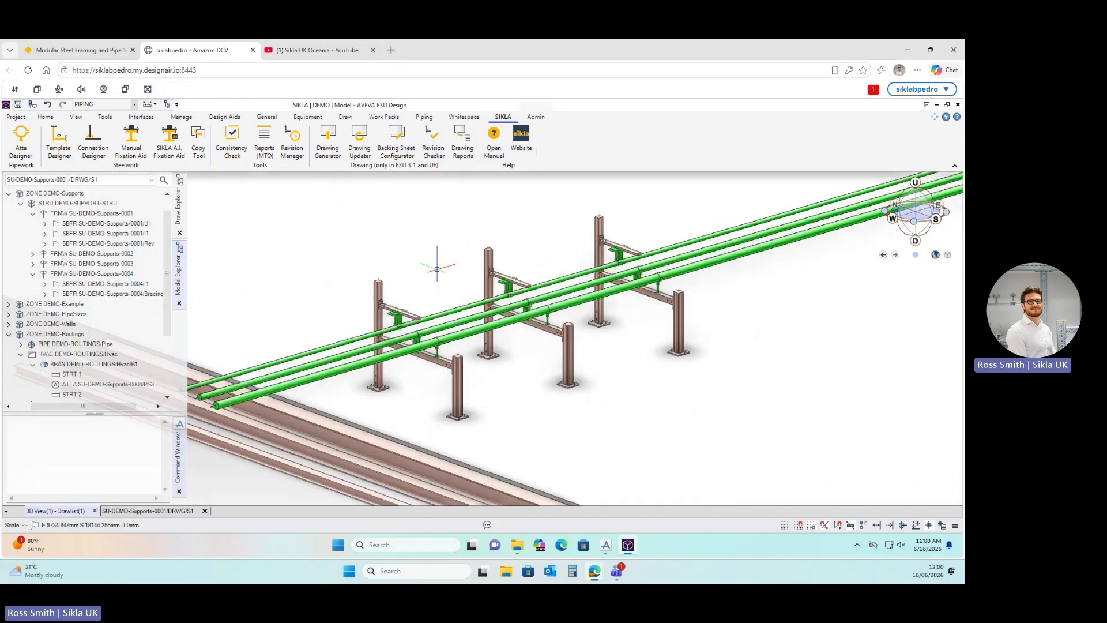